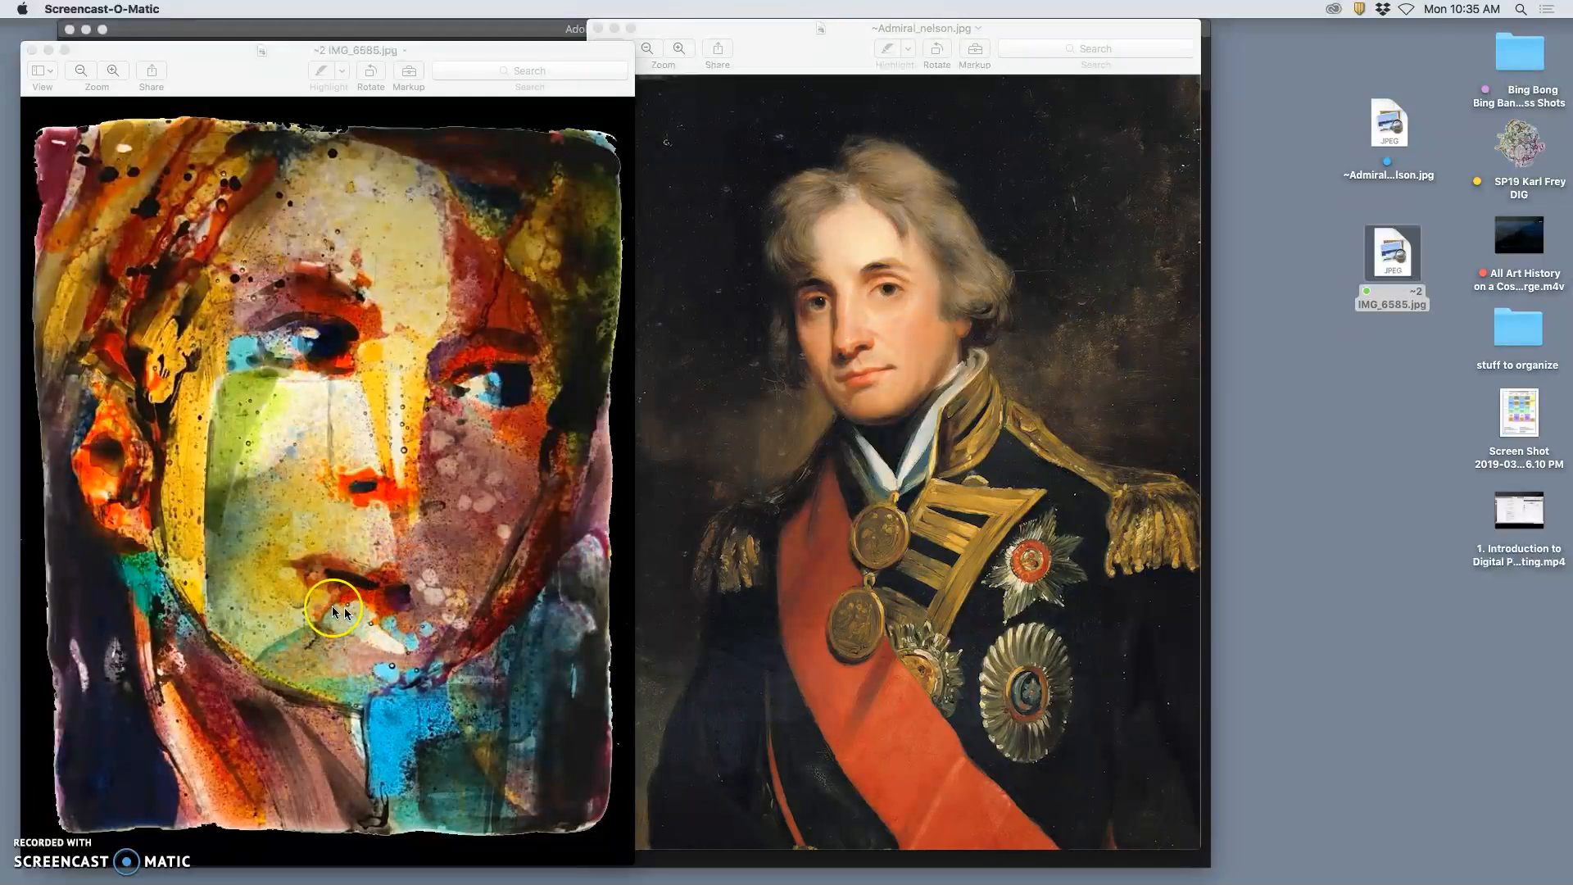
# Step: Close the ~2 IMG_6585.jpg and ~Admiral_nelson.jpg preview windows and quit the image viewer
pyautogui.click(33, 50)
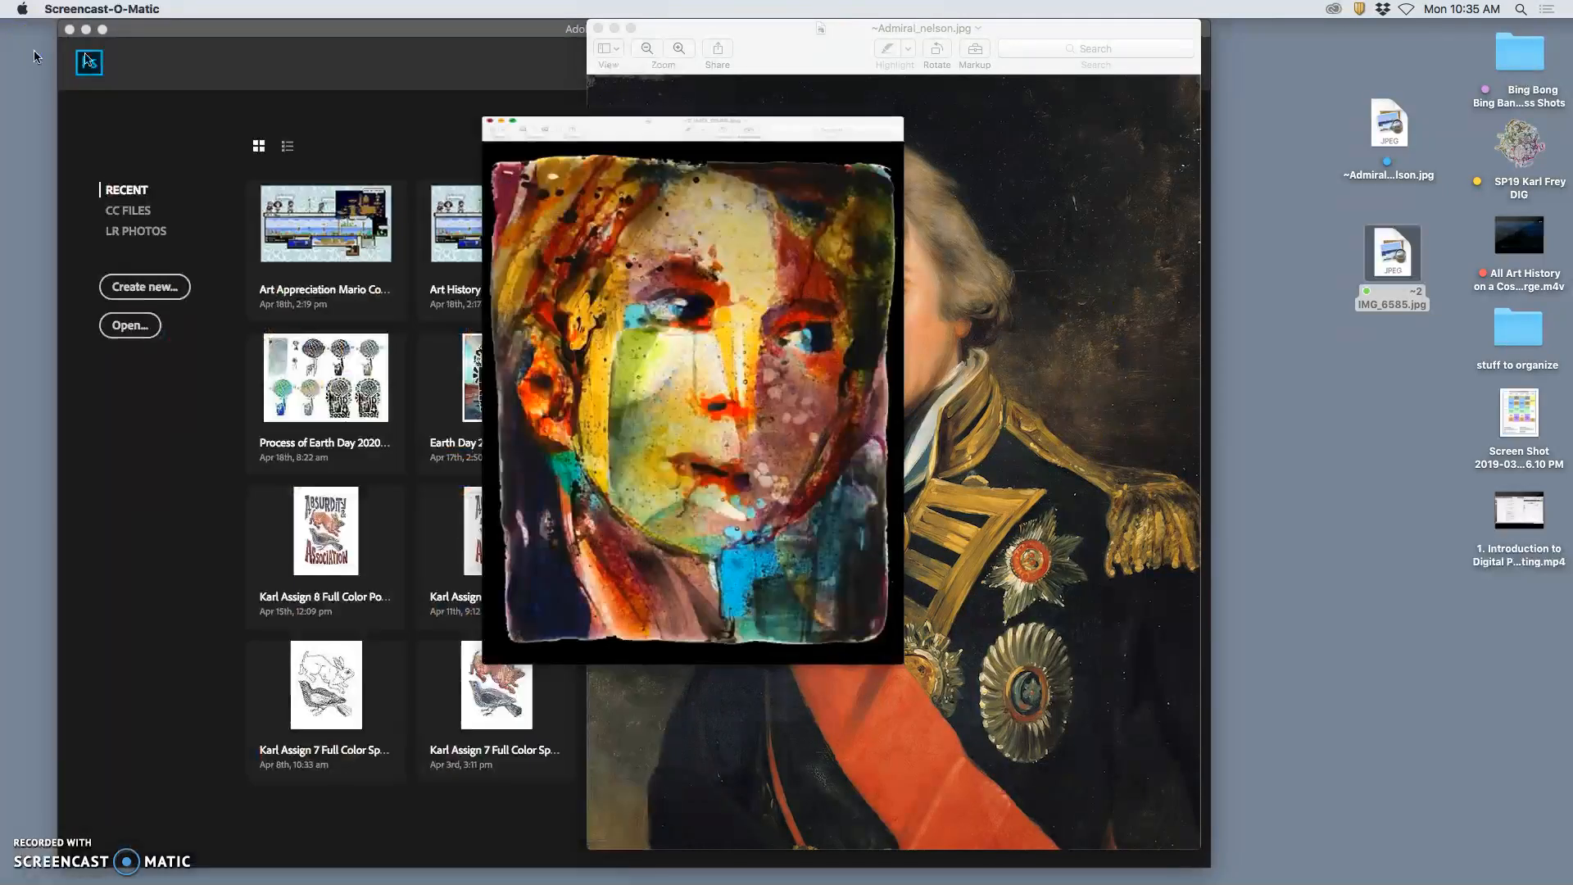
pyautogui.click(599, 29)
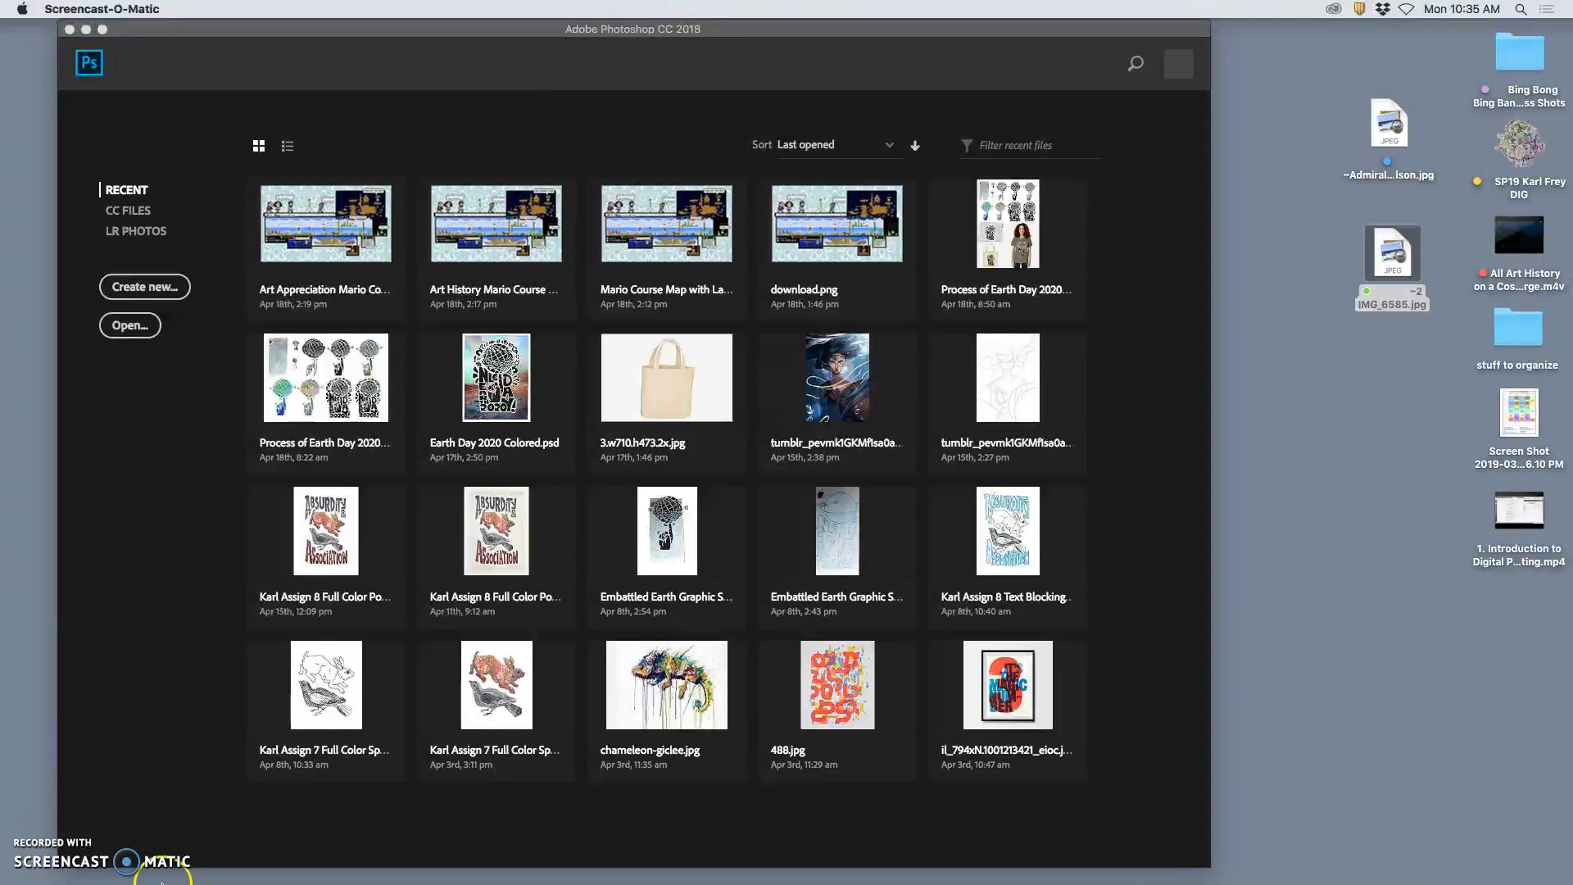
pyautogui.moveTo(161, 880)
pyautogui.rightClick(289, 858)
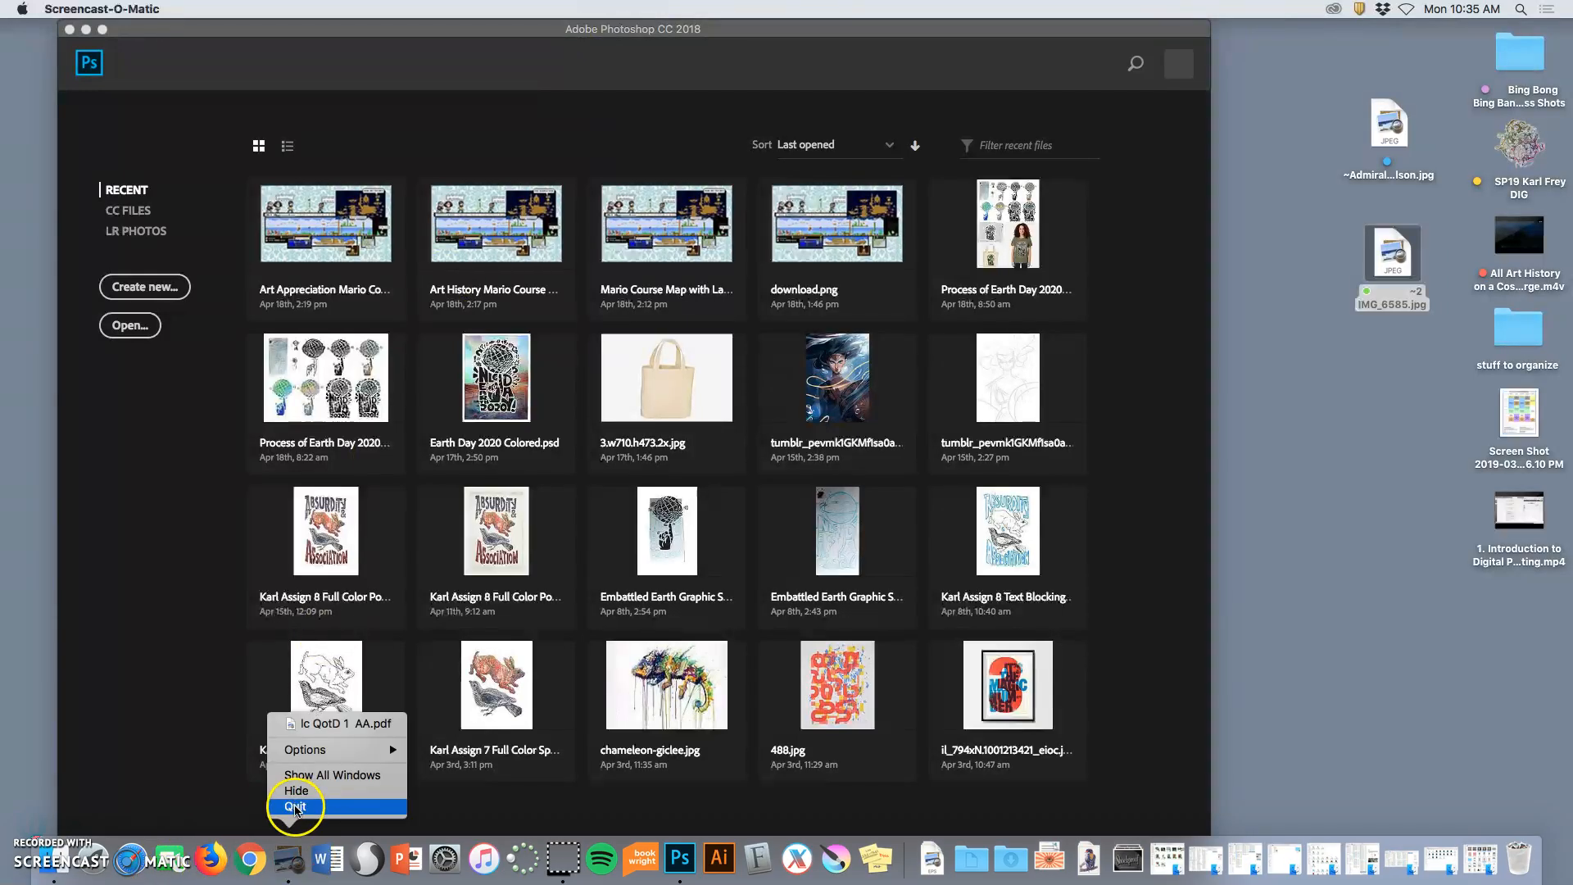
pyautogui.click(295, 805)
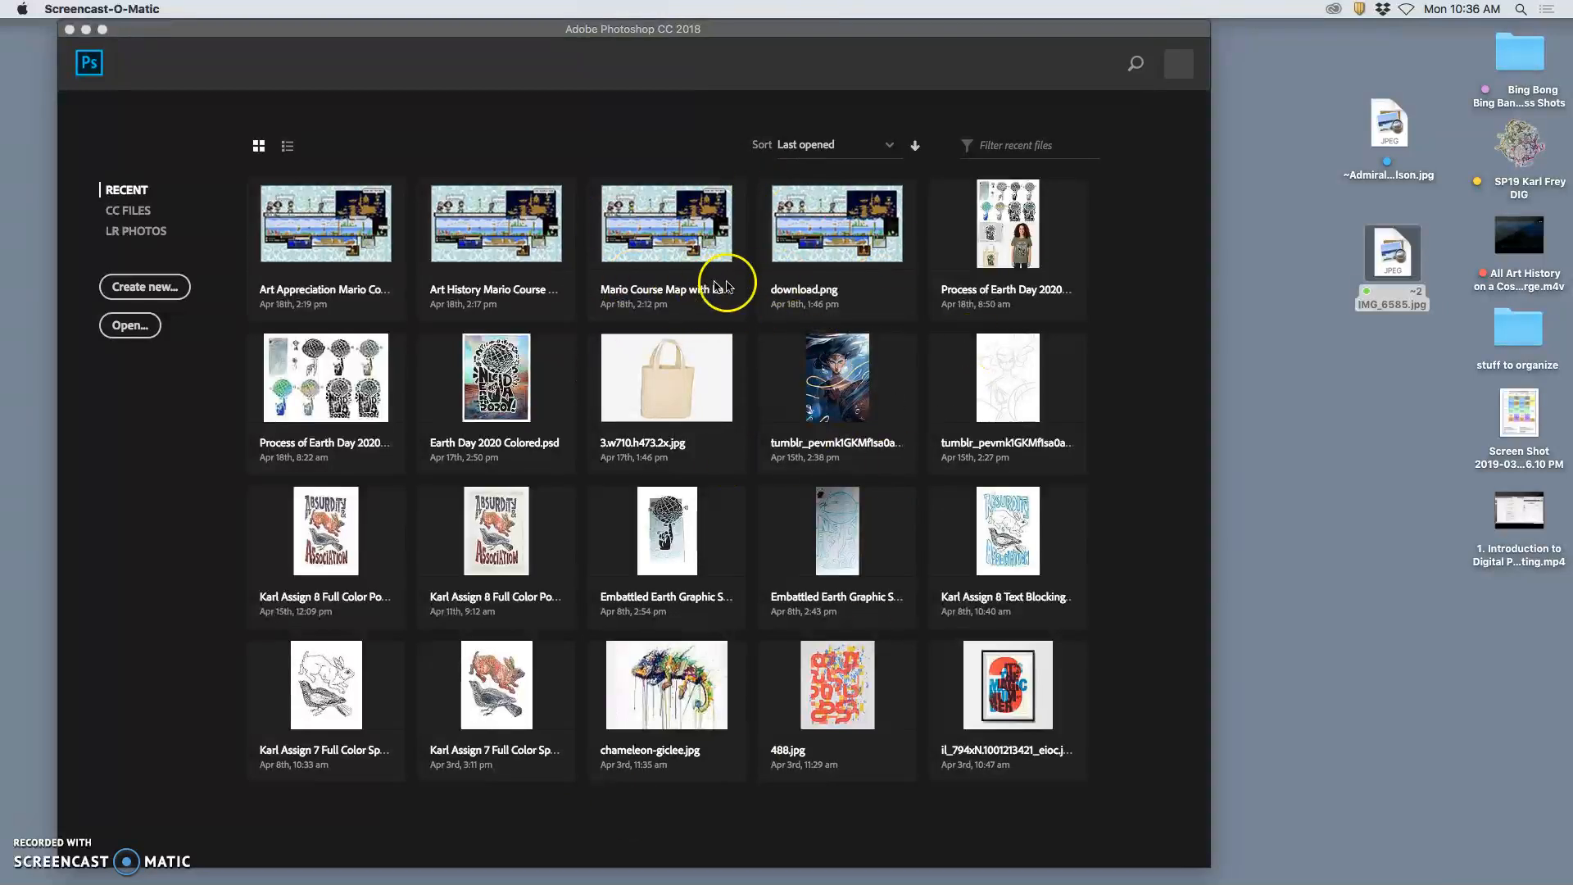
# Step: Select both ~Admiral_nelson.jpg and ~2 IMG_6585.jpg on the desktop and open them together in Photoshop
pyautogui.click(1280, 189)
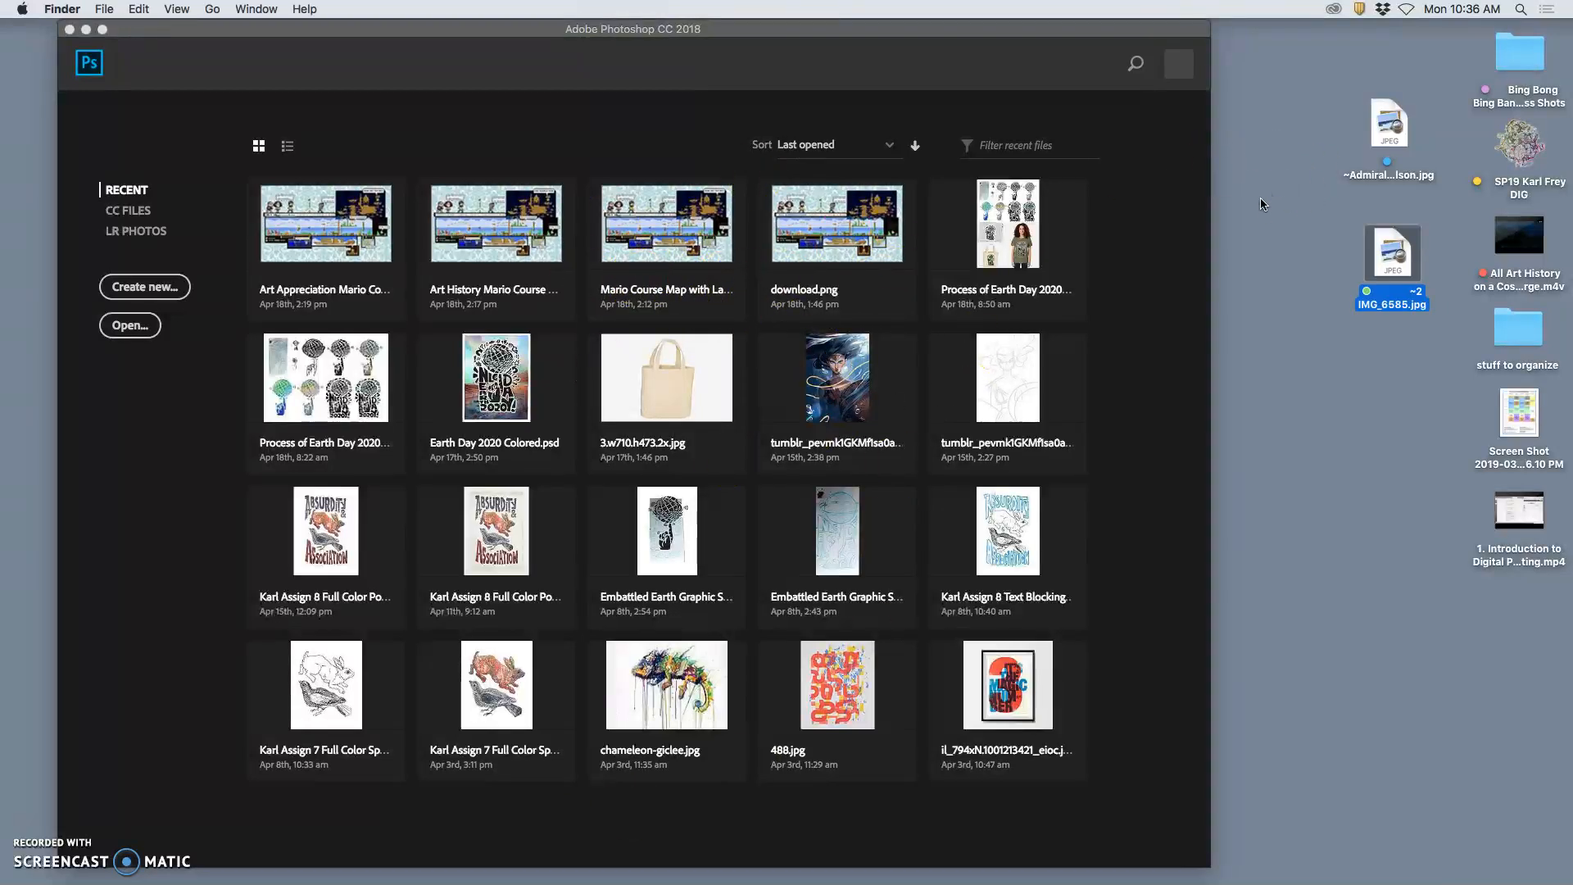
pyautogui.keyDown('super'); pyautogui.click(1370, 146); pyautogui.keyUp('super')
pyautogui.rightClick(1390, 252)
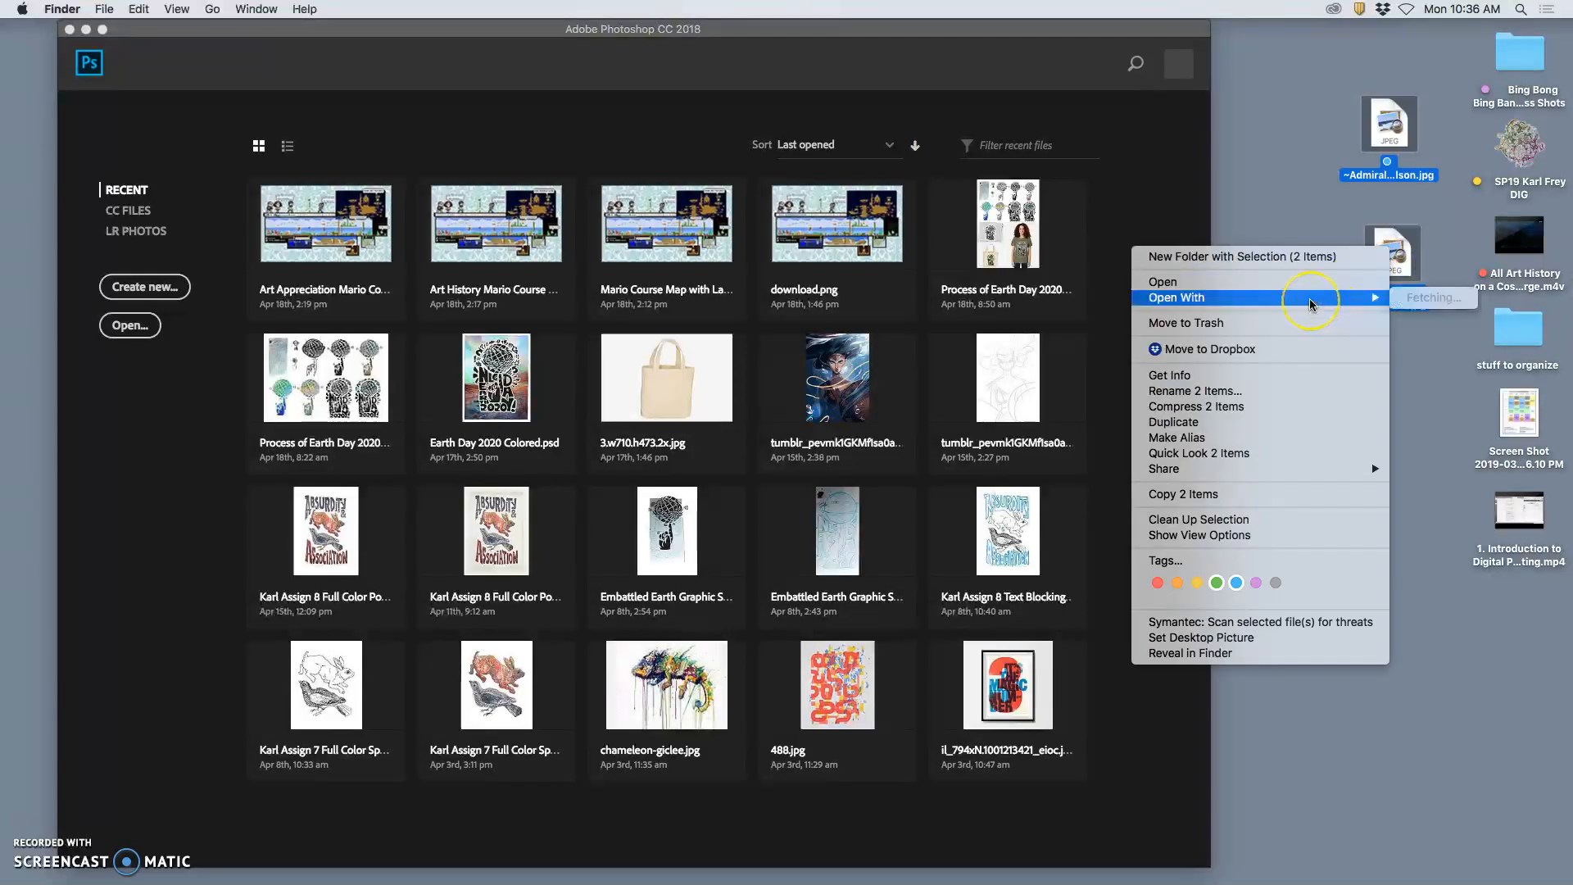
pyautogui.moveTo(1313, 300)
pyautogui.click(1074, 395)
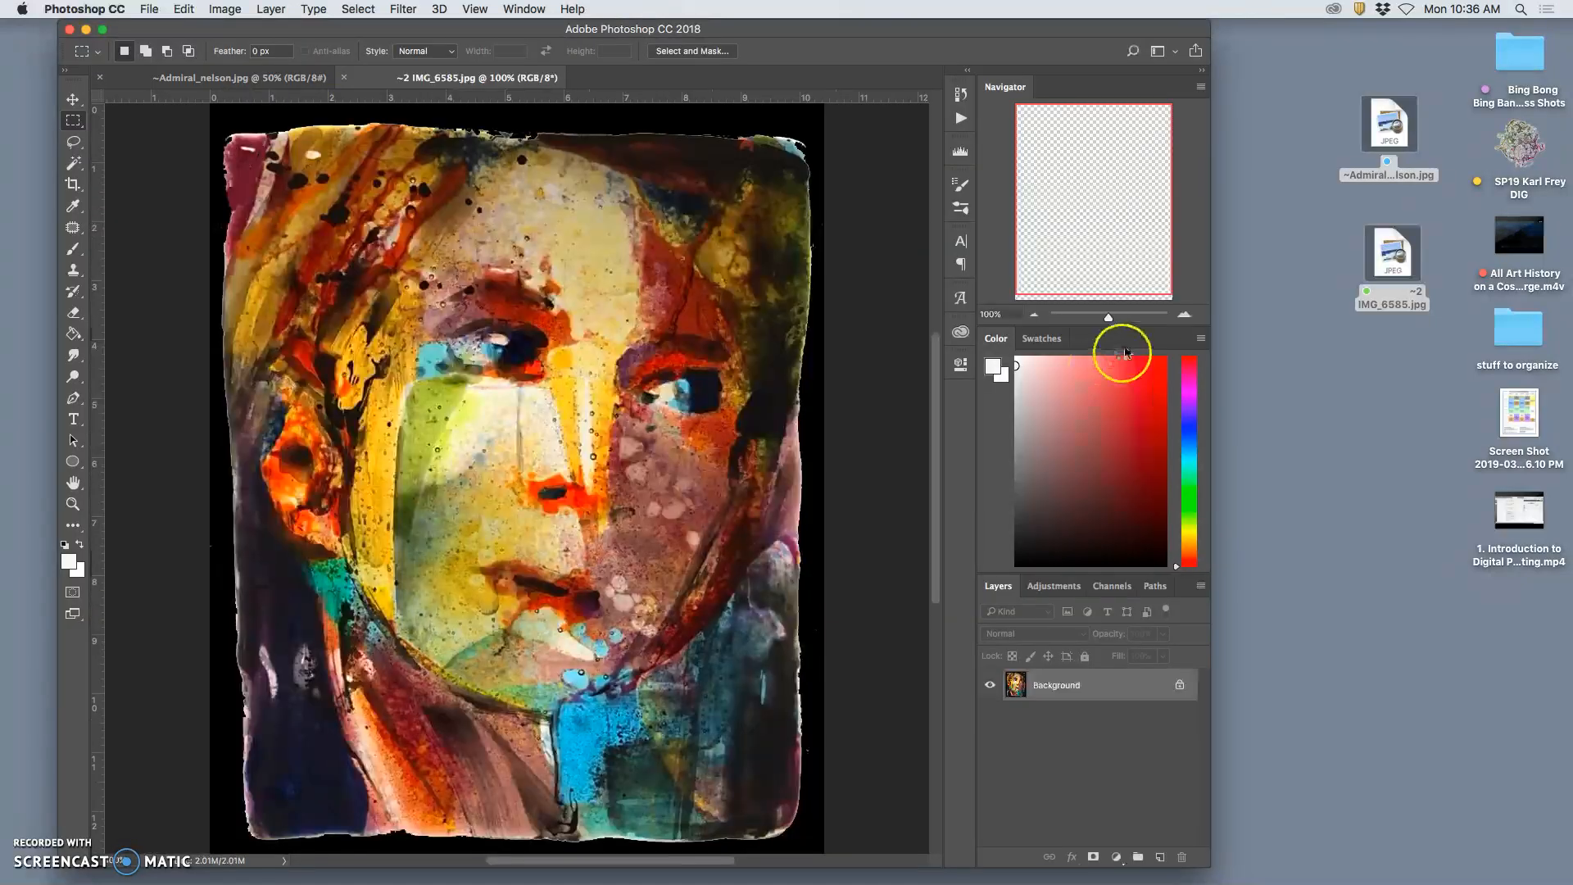
# Step: Widen the Photoshop window and shift it toward the screen edge so it fills more of the desktop
pyautogui.moveTo(1213, 384); pyautogui.dragTo(1345, 377)
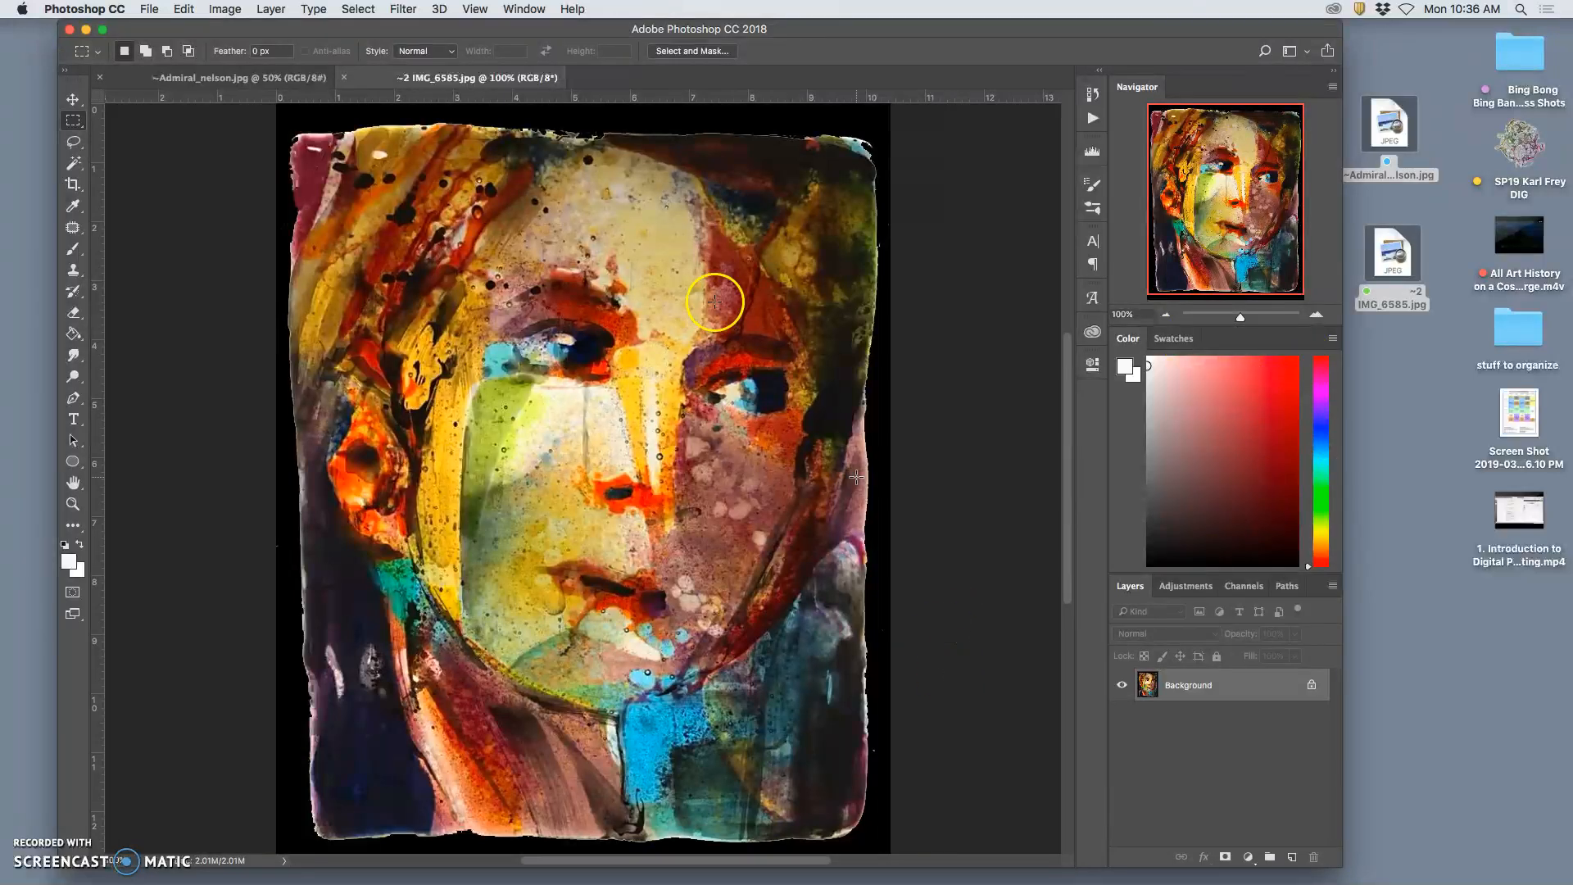
pyautogui.moveTo(591, 30); pyautogui.dragTo(548, 31)
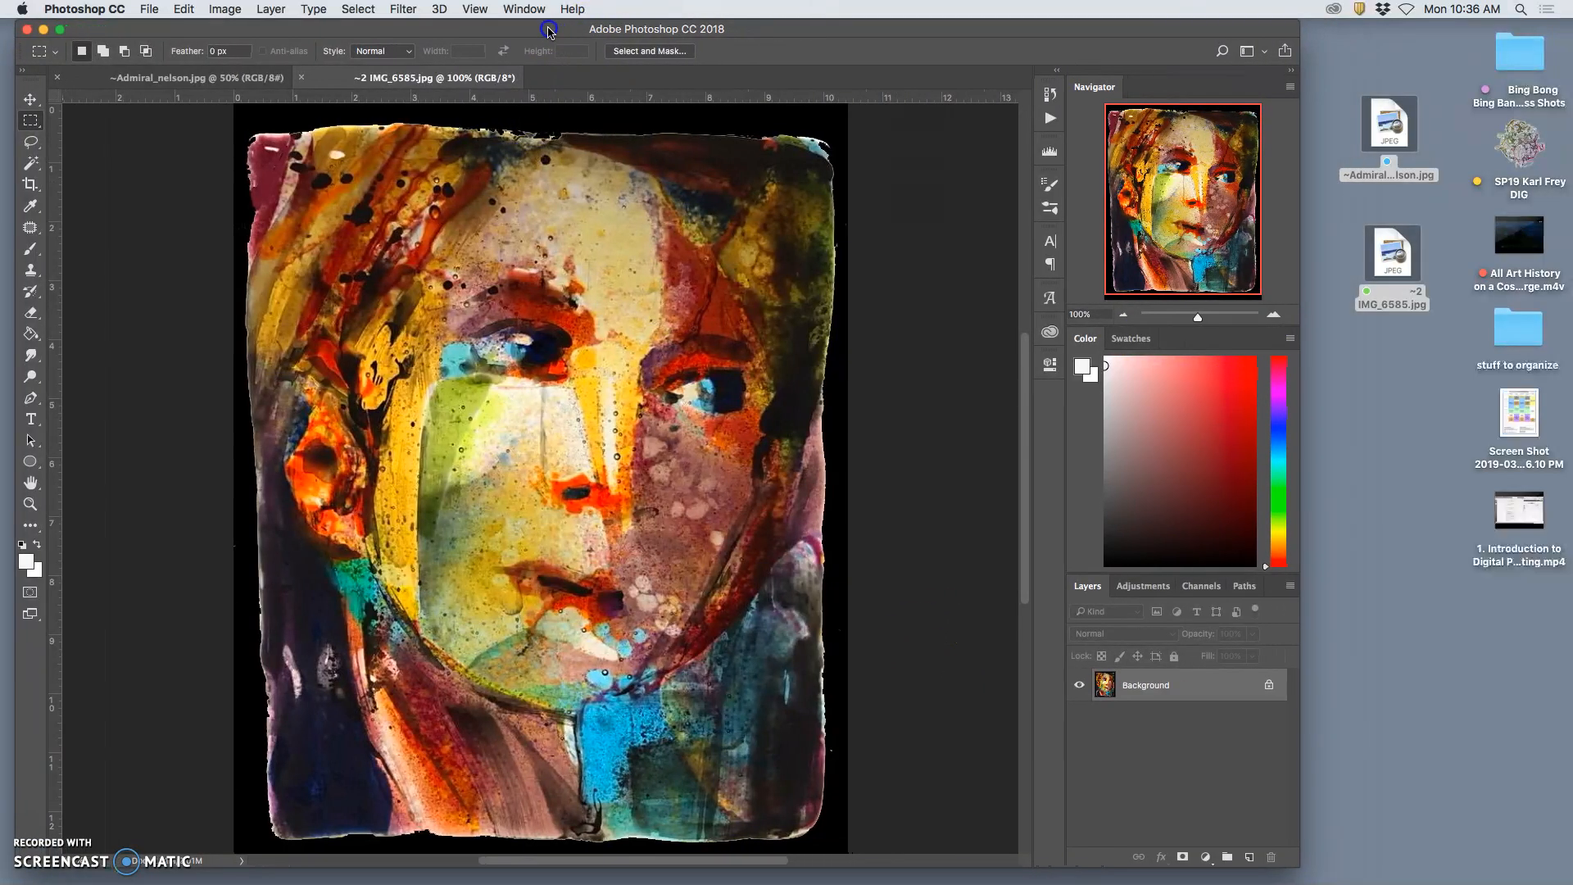
pyautogui.moveTo(1302, 748); pyautogui.dragTo(1359, 744)
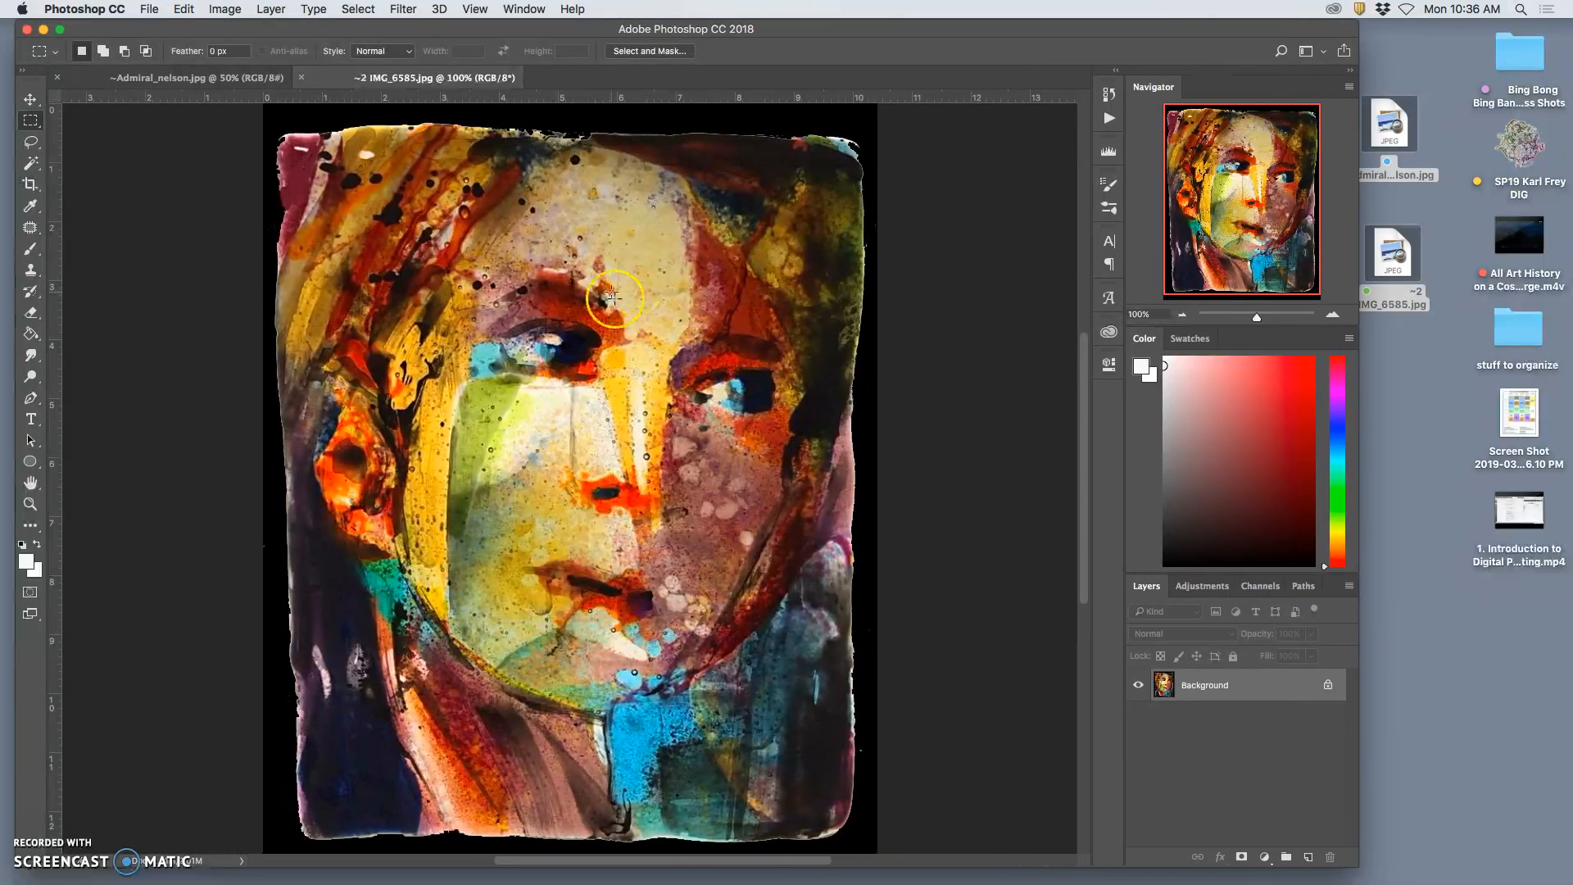
# Step: Check the two opened reference images and bring ~Admiral_nelson.jpg to the front
pyautogui.click(233, 80)
pyautogui.click(508, 92)
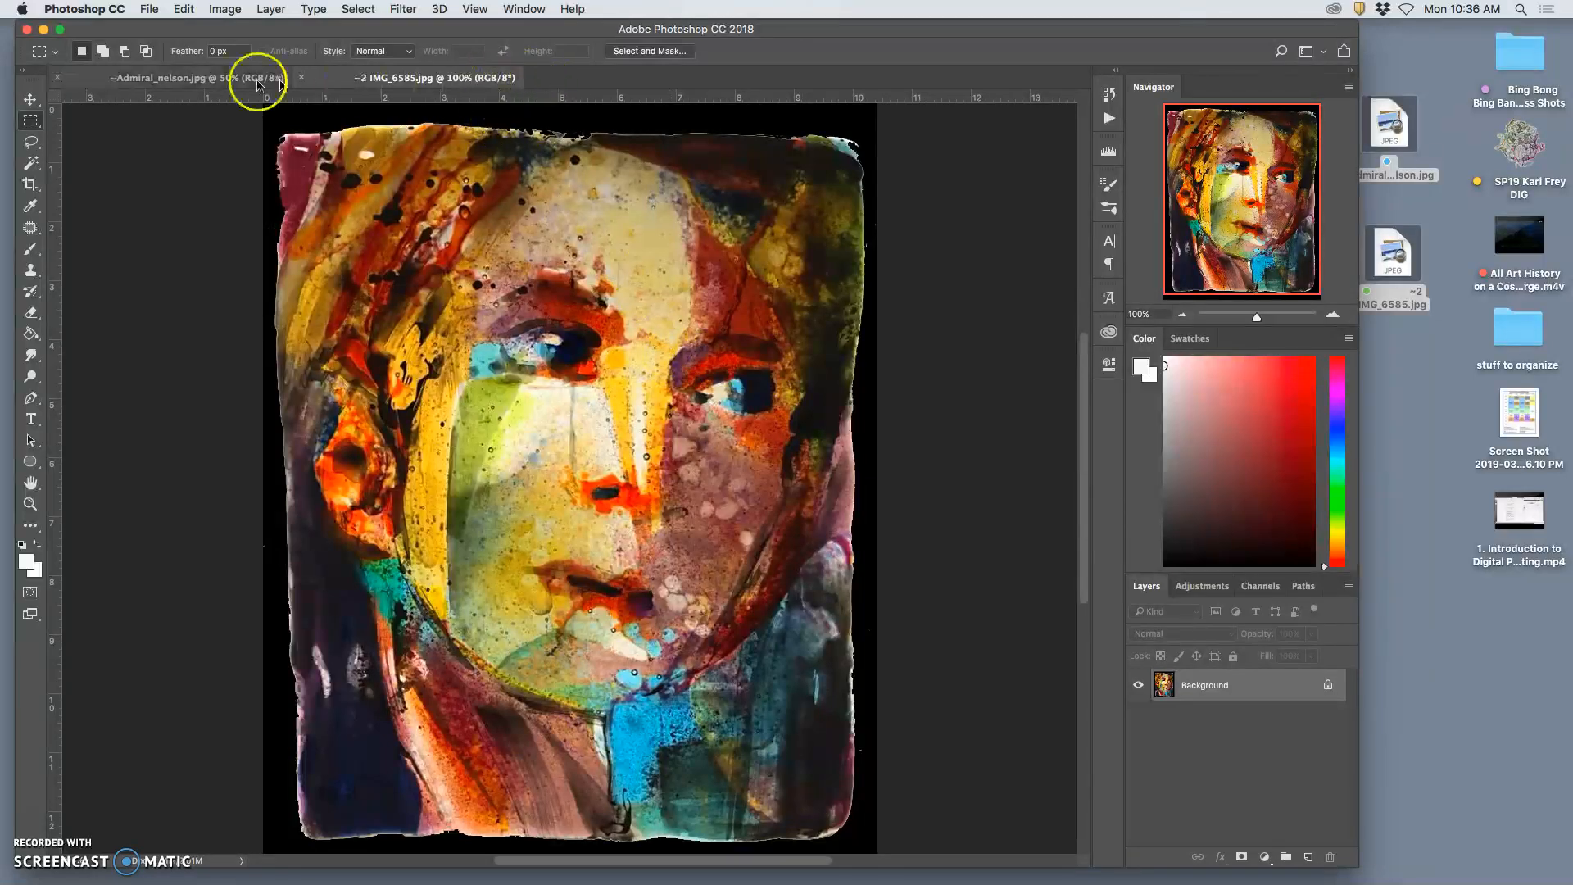
pyautogui.click(186, 77)
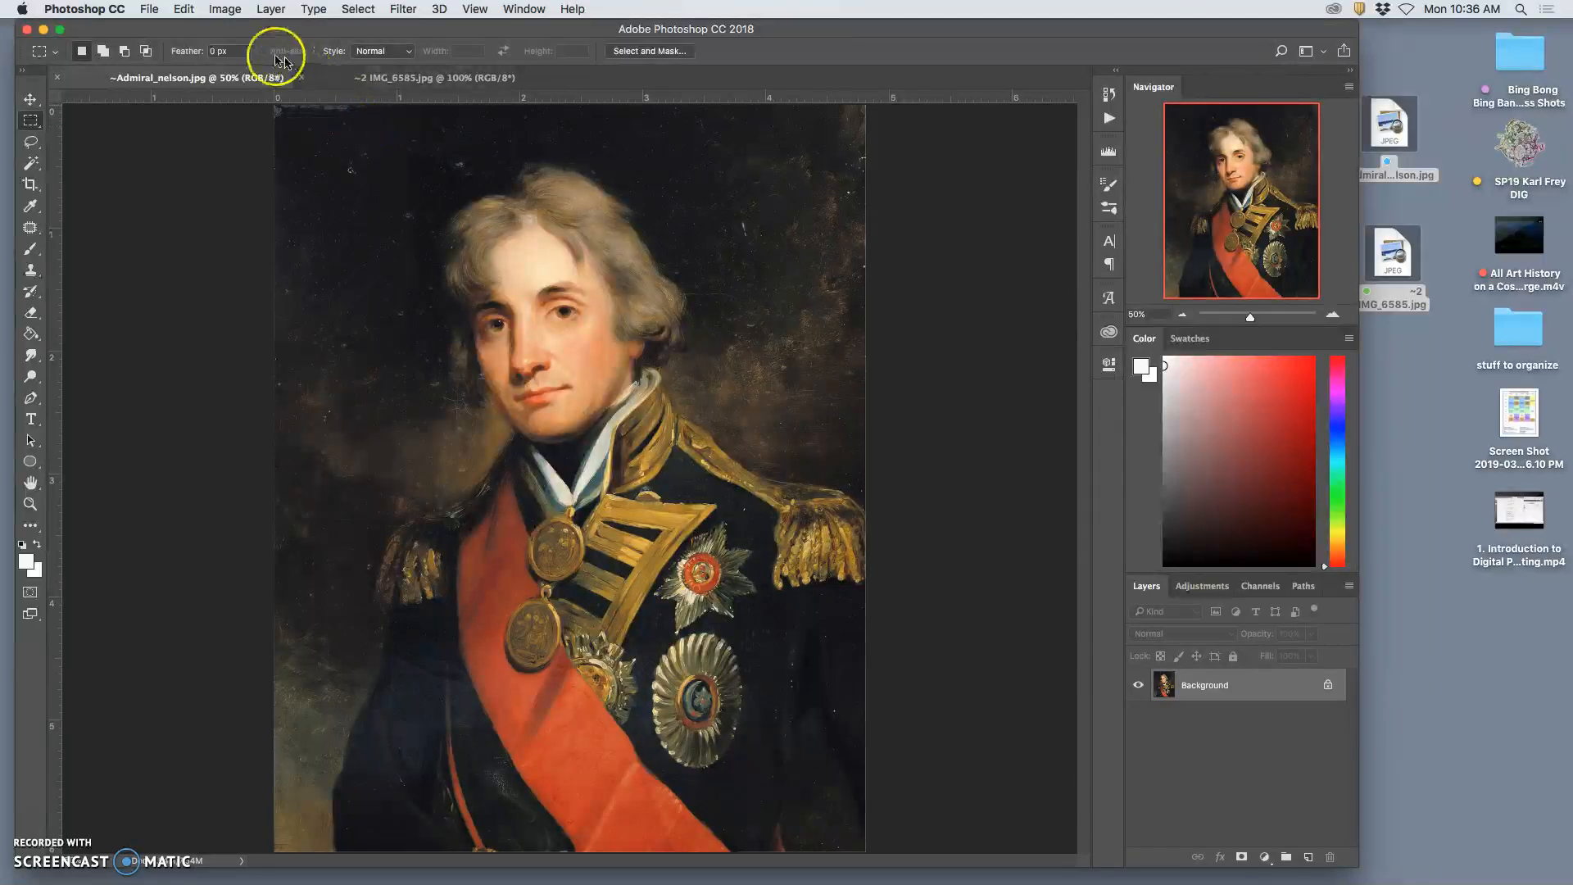
# Step: Start a new document and set its size to 11 inches wide by 14 inches high
pyautogui.click(151, 10)
pyautogui.click(160, 31)
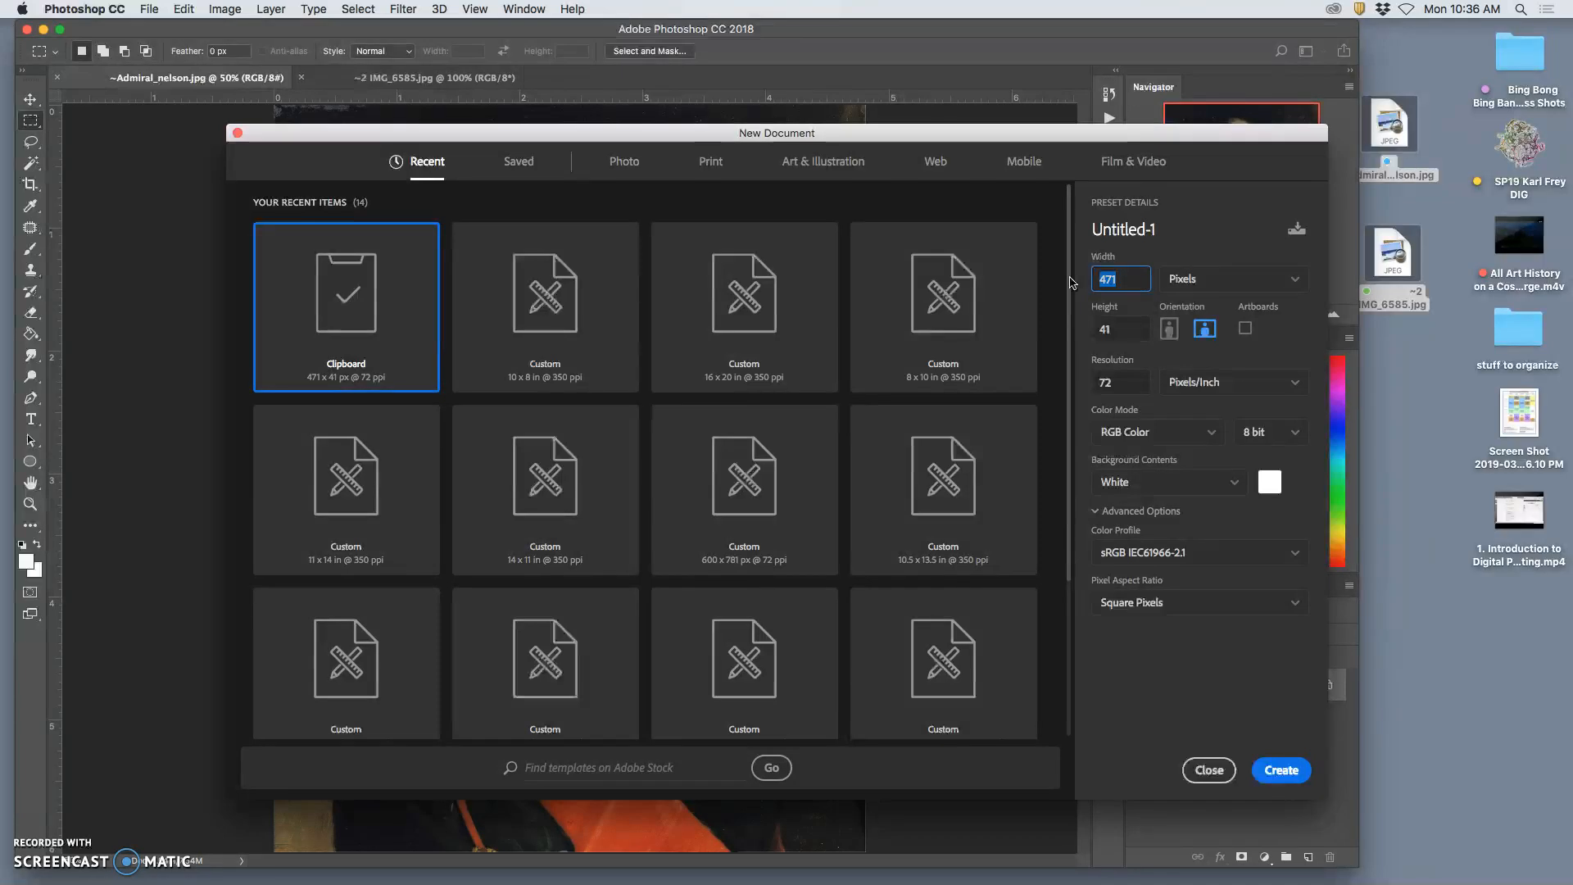
pyautogui.write('11')
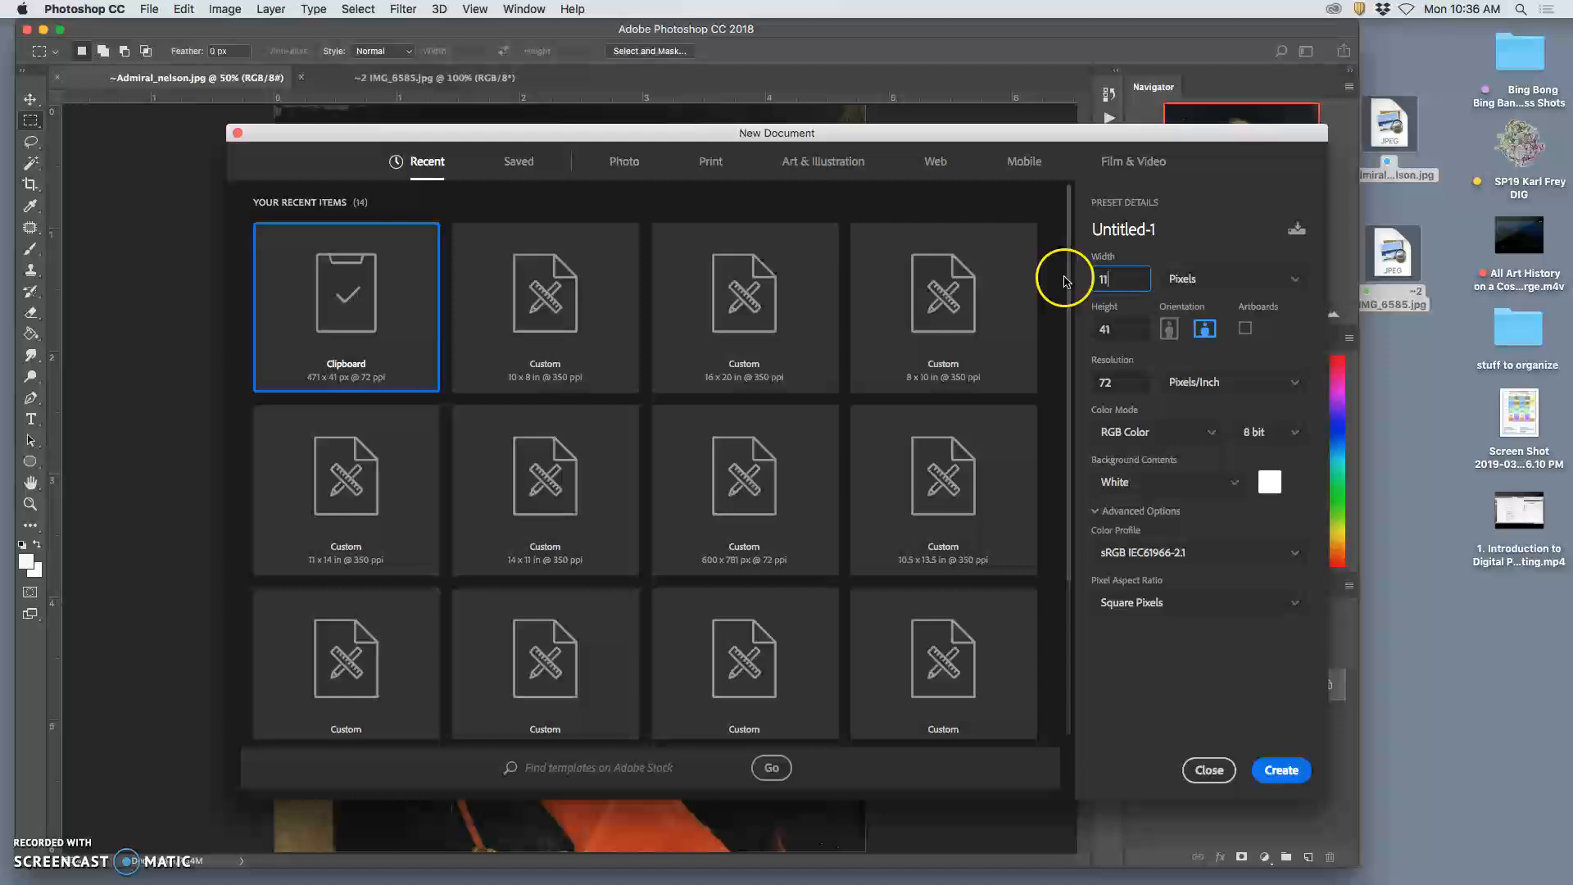
pyautogui.click(1237, 280)
pyautogui.click(1214, 347)
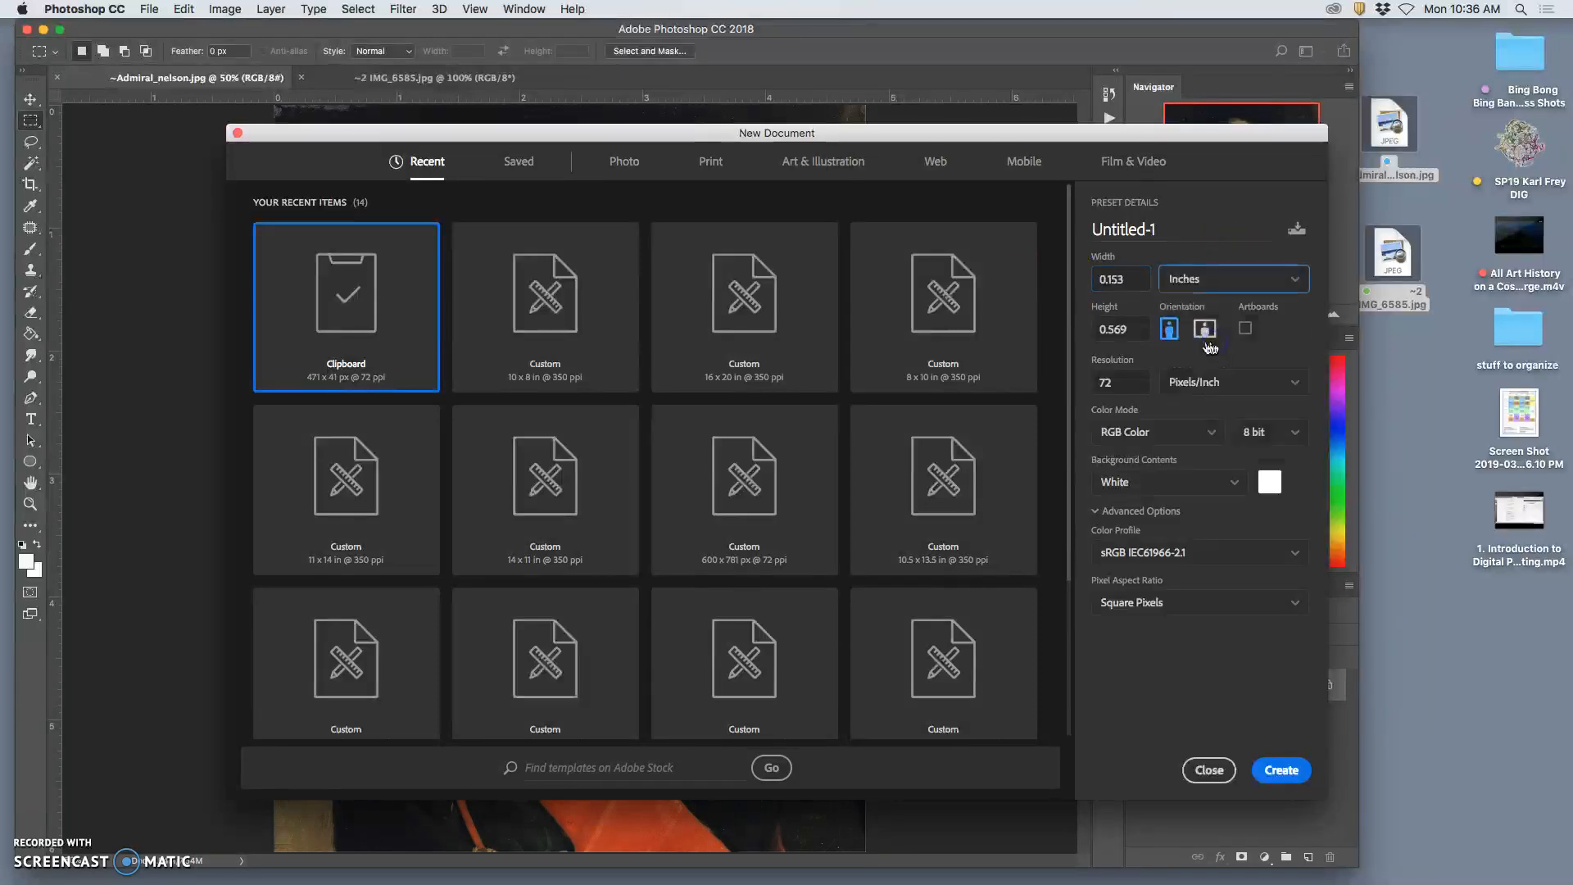
pyautogui.moveTo(1134, 279); pyautogui.dragTo(1077, 279)
pyautogui.write('11')
pyautogui.press('Tab')
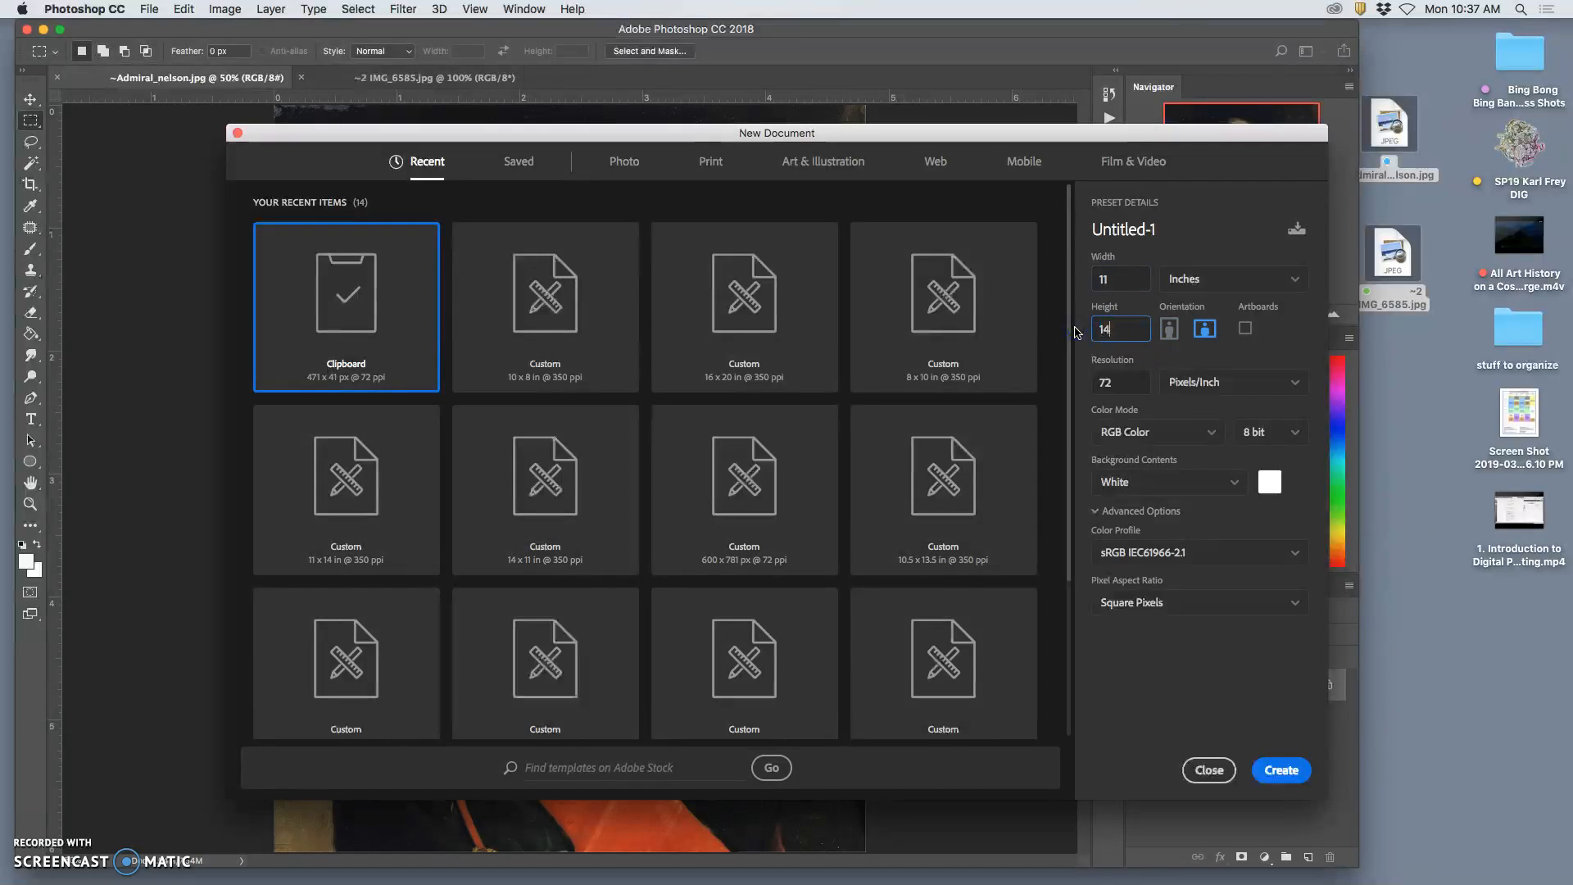
# Step: Set the resolution to 350 pixels/inch and create the new document
pyautogui.click(1129, 382)
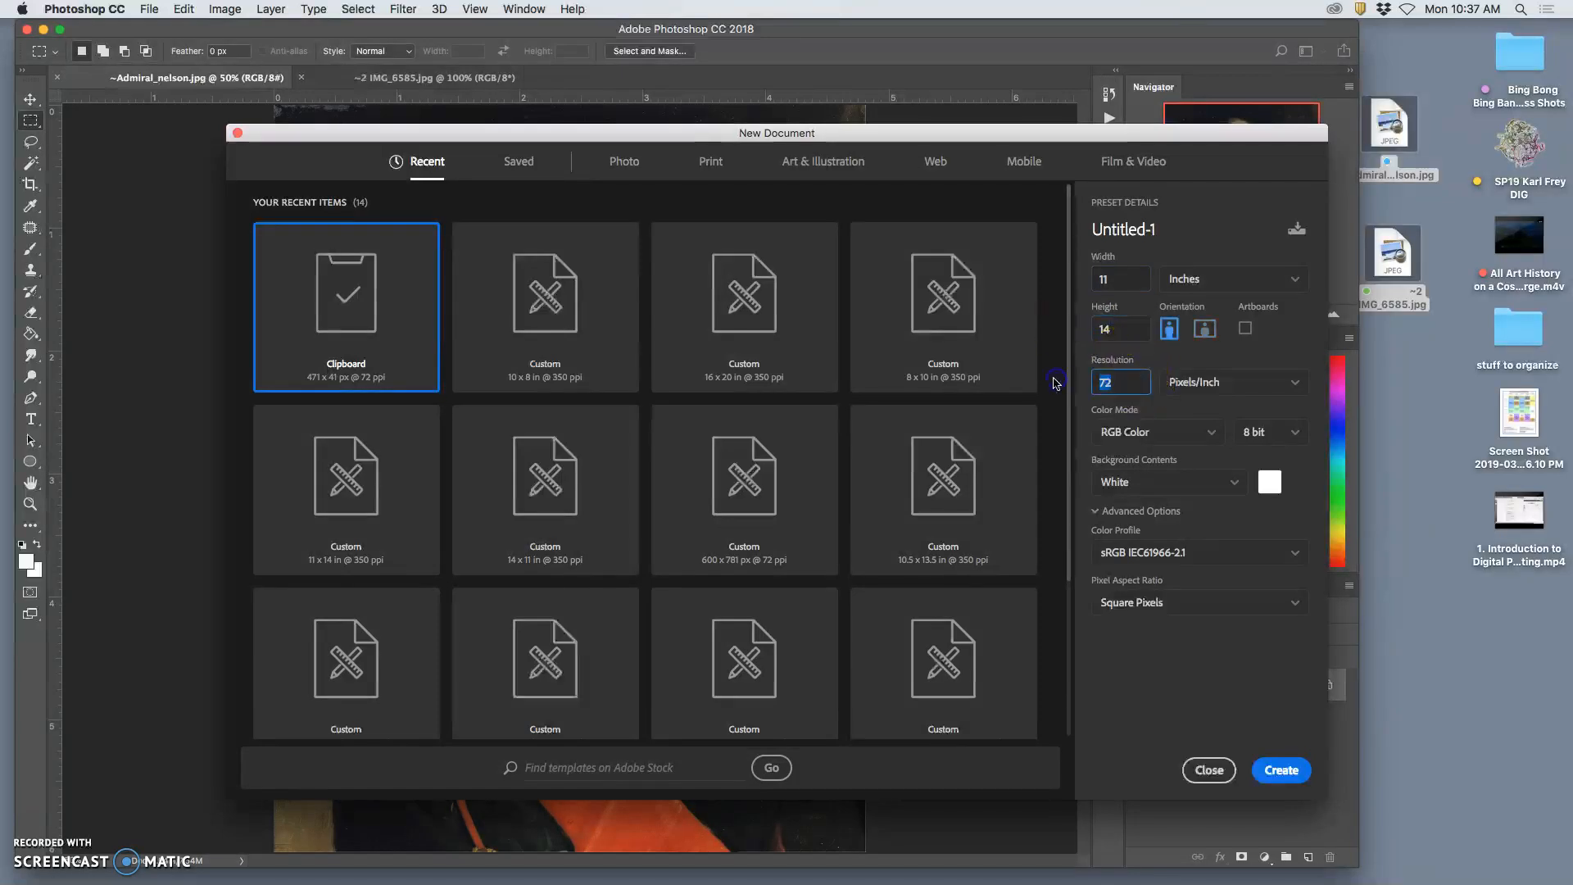
pyautogui.write('350')
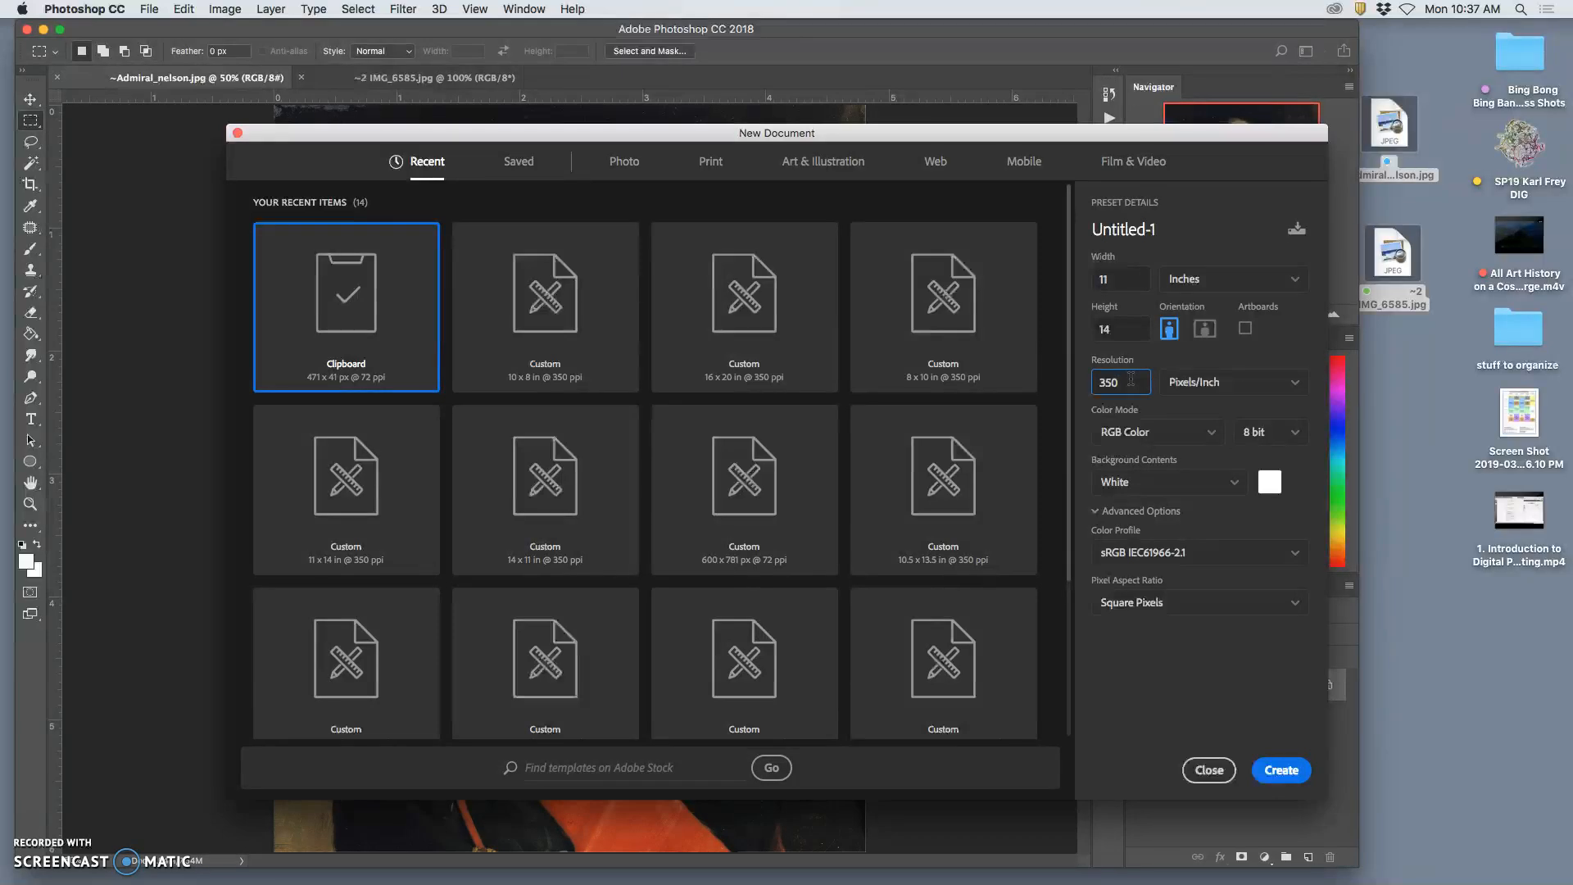
pyautogui.click(1286, 778)
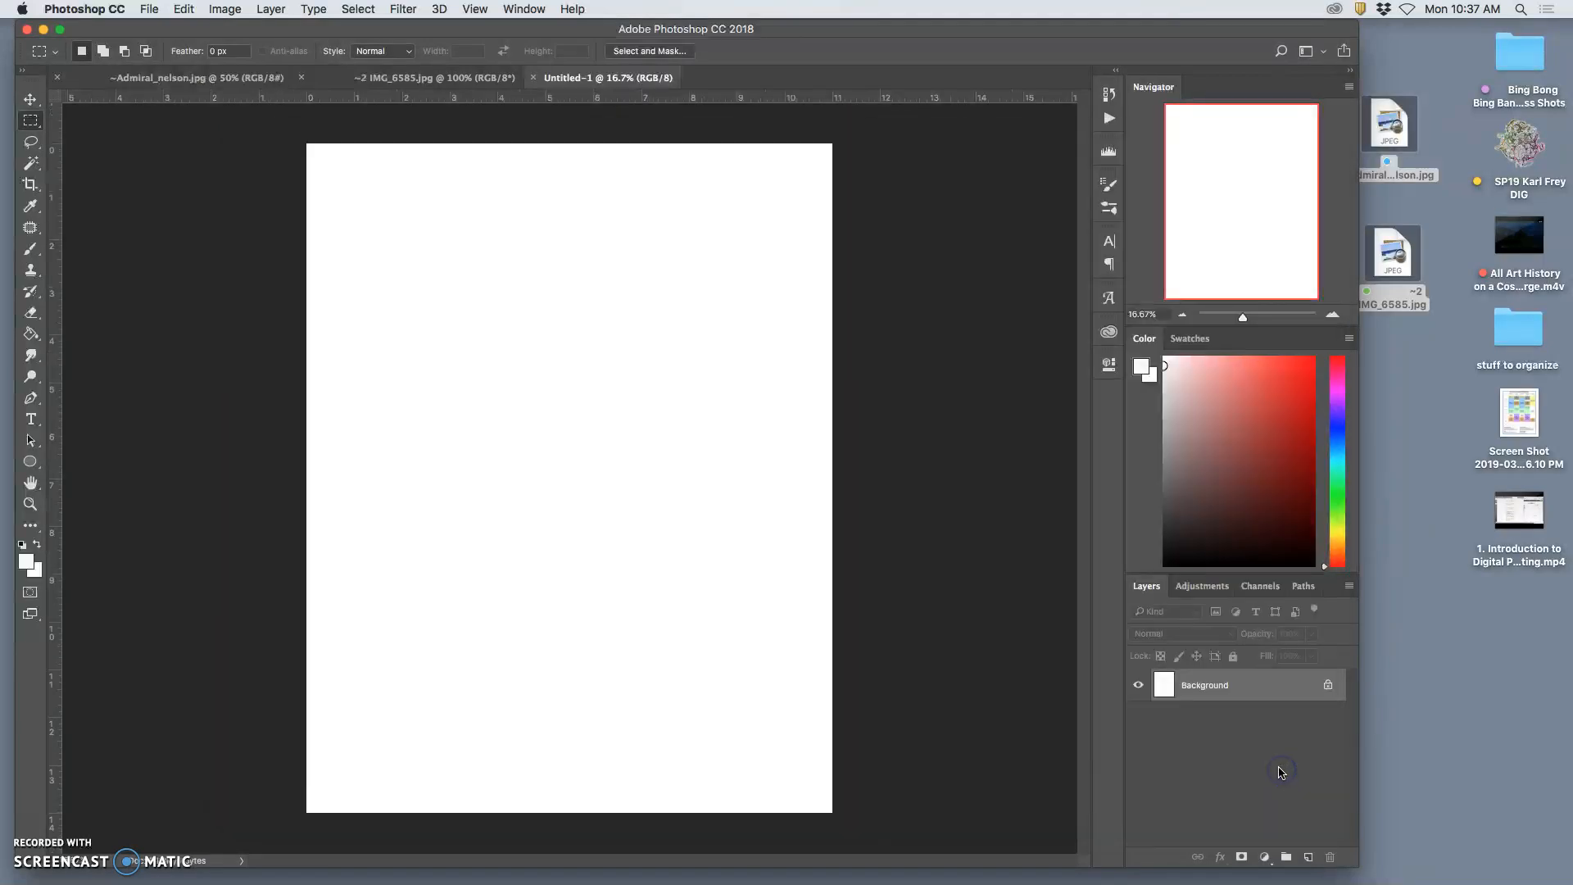
# Step: Place the Untitled-1 document first in the tab order, check ~2 IMG_6585.jpg, and return to the blank canvas
pyautogui.moveTo(610, 84); pyautogui.dragTo(123, 83)
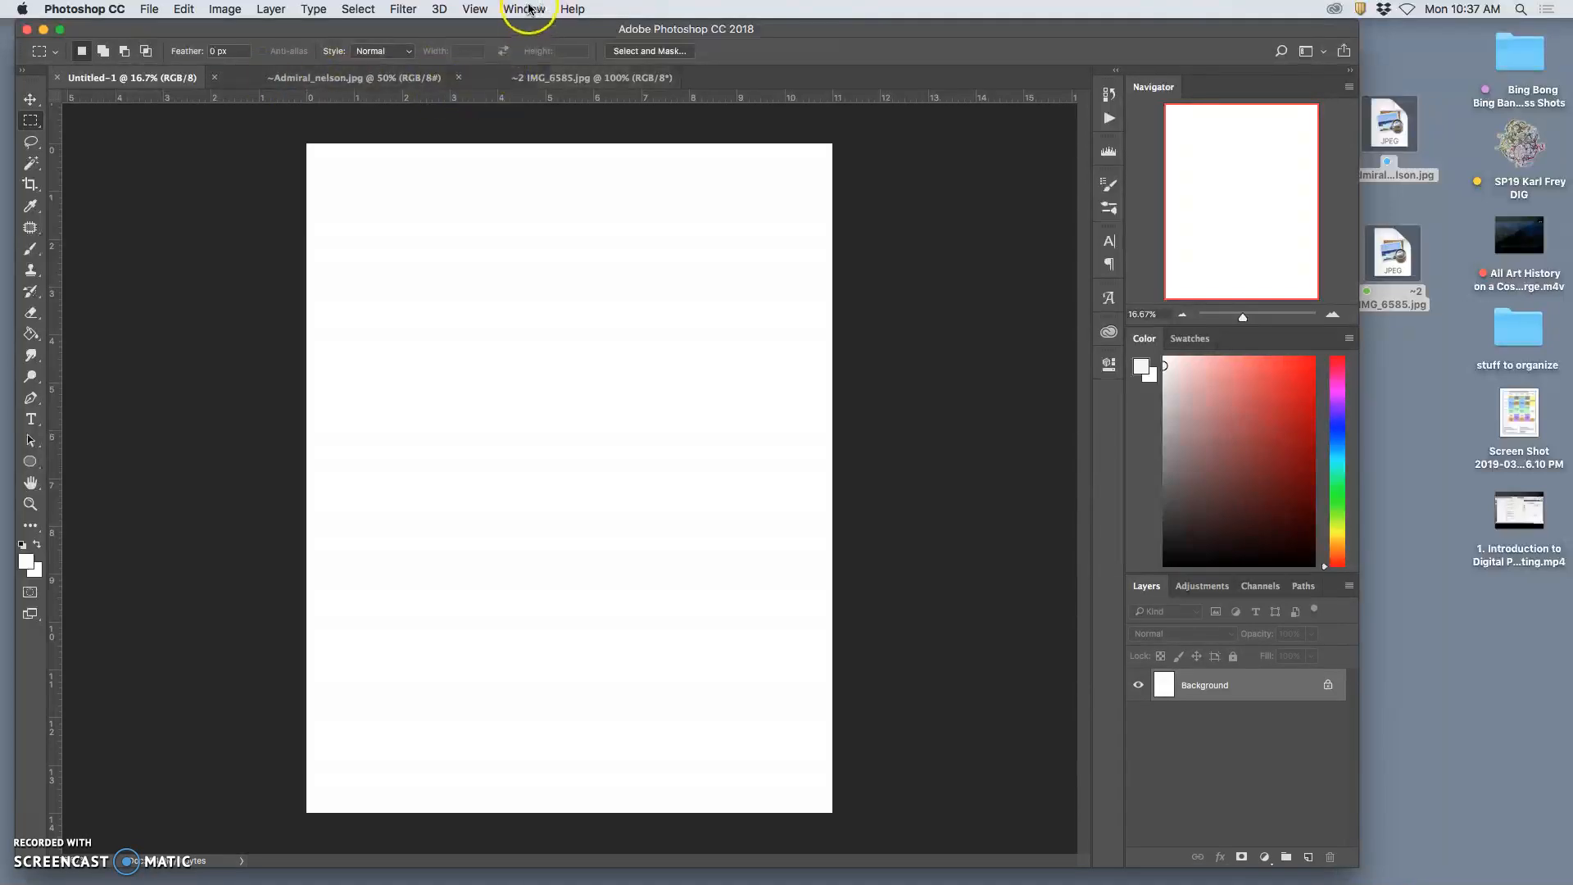
pyautogui.click(397, 77)
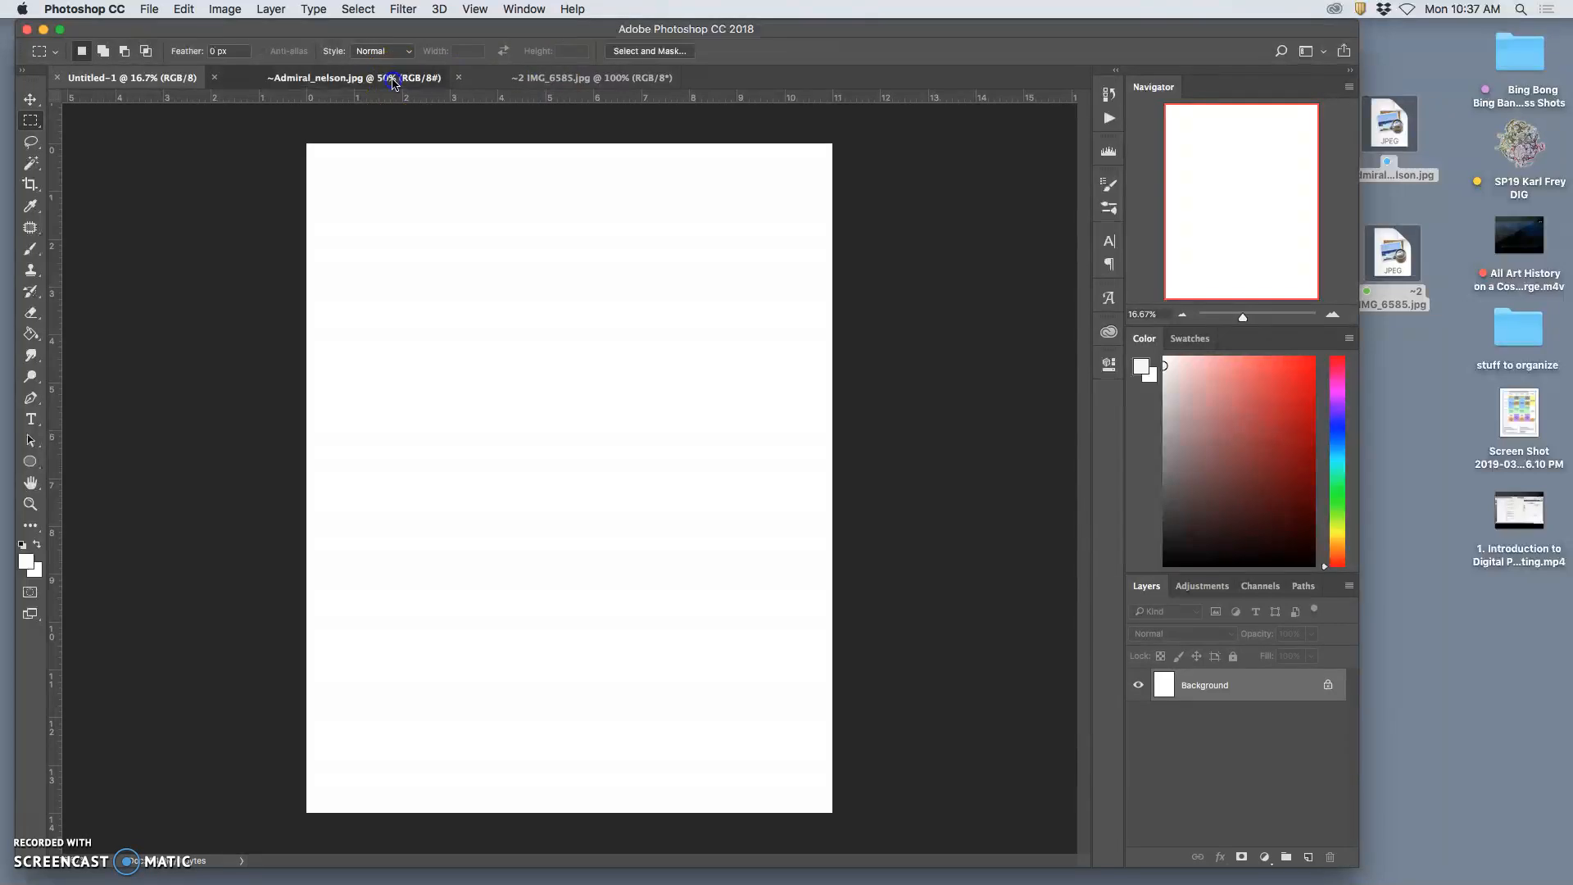
pyautogui.click(557, 77)
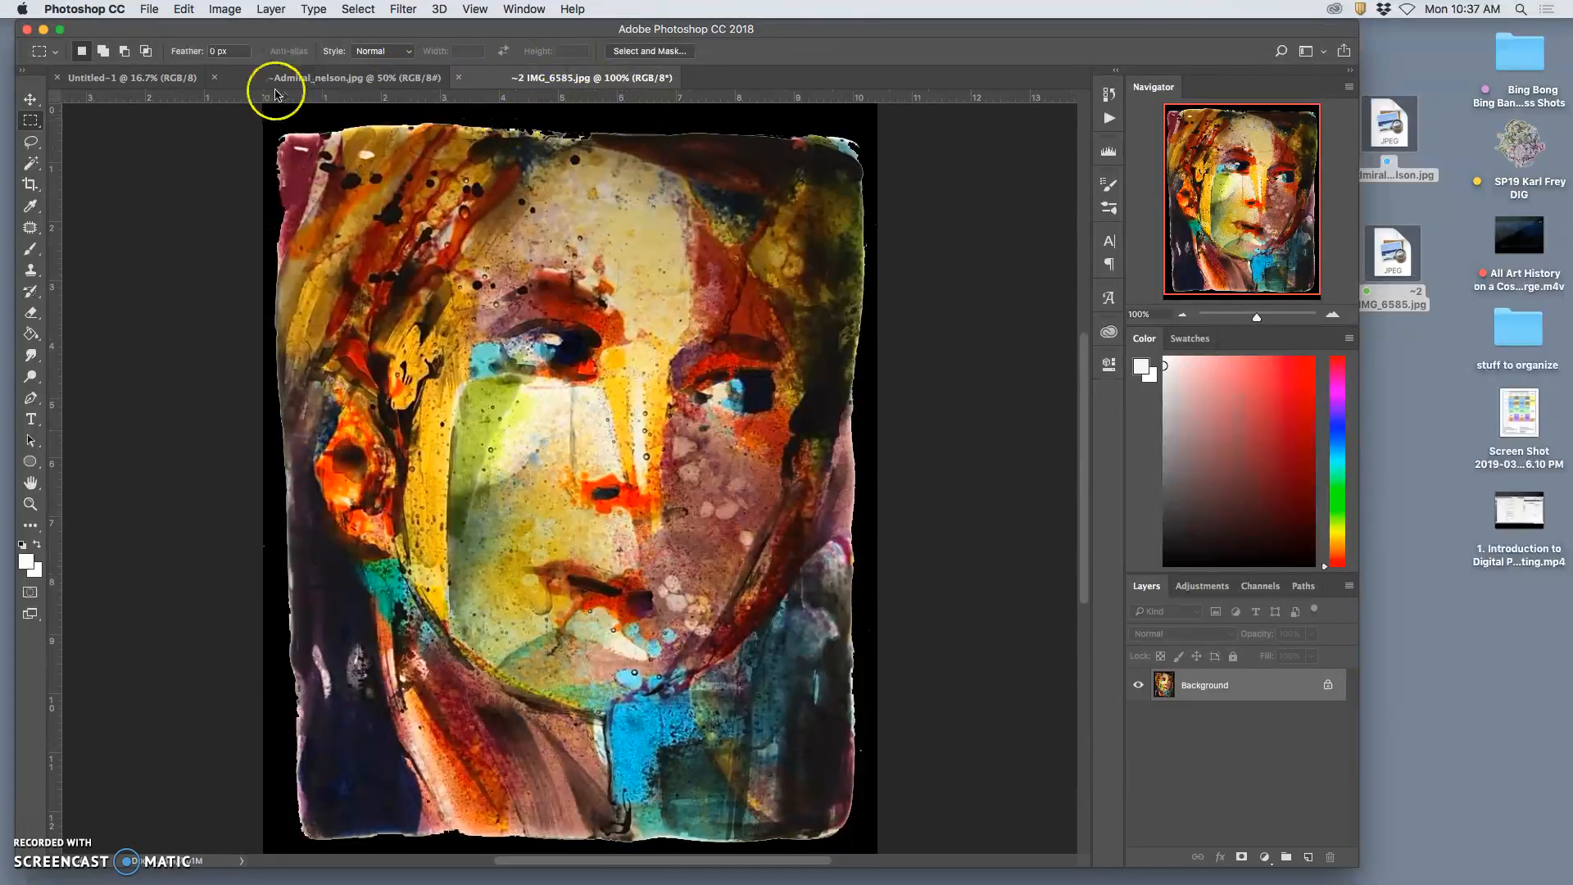
pyautogui.click(147, 78)
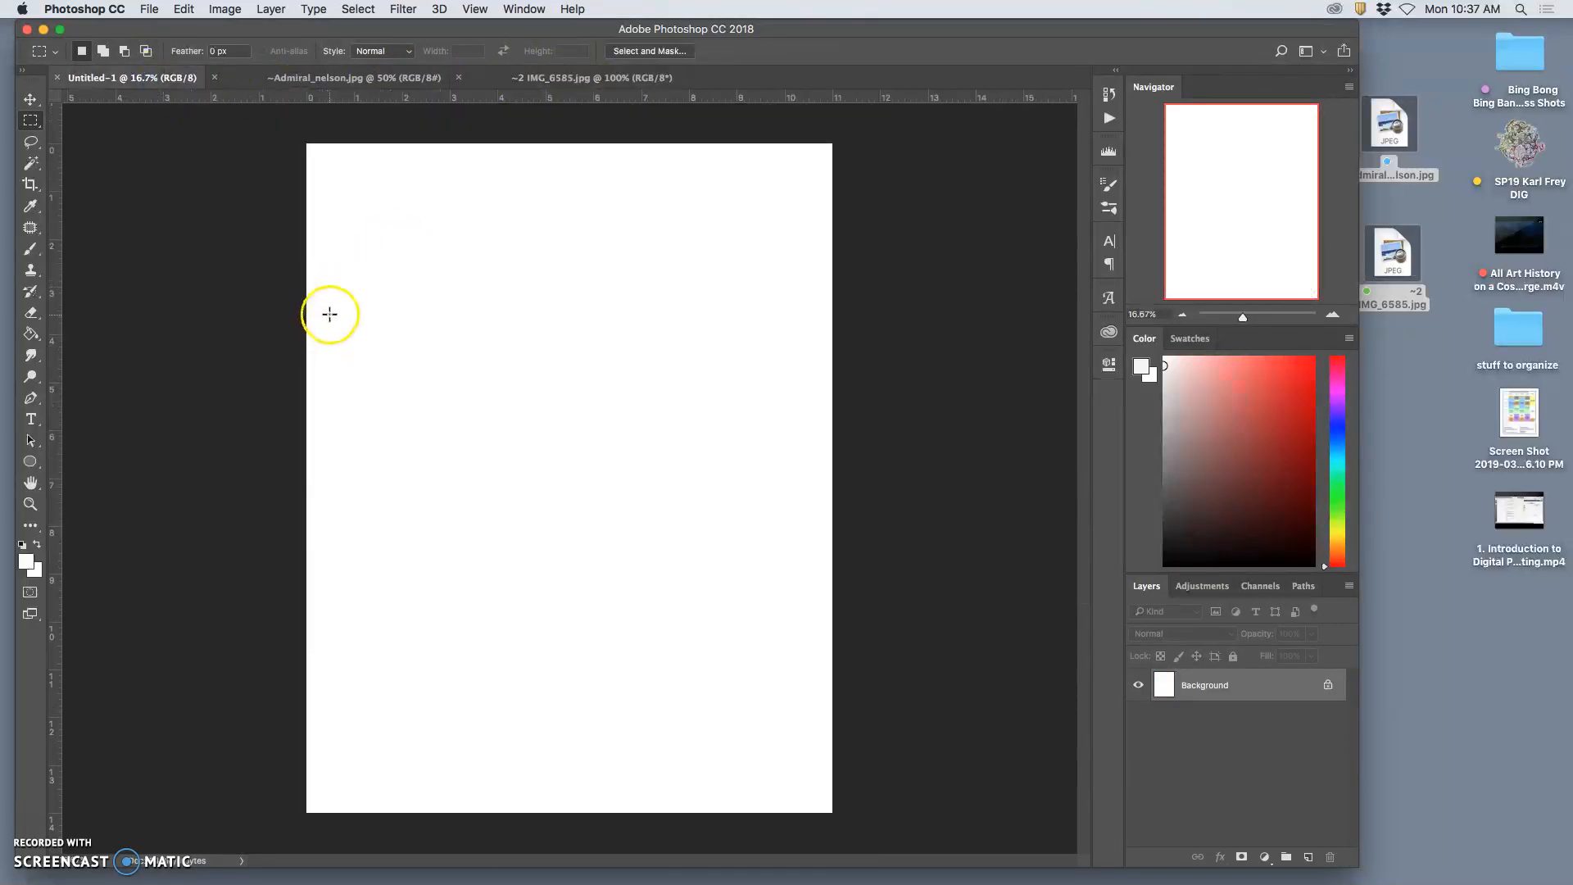
# Step: Arrange the three open documents as 3-up Stacked and widen the pane holding the blank Untitled-1 canvas
pyautogui.click(531, 13)
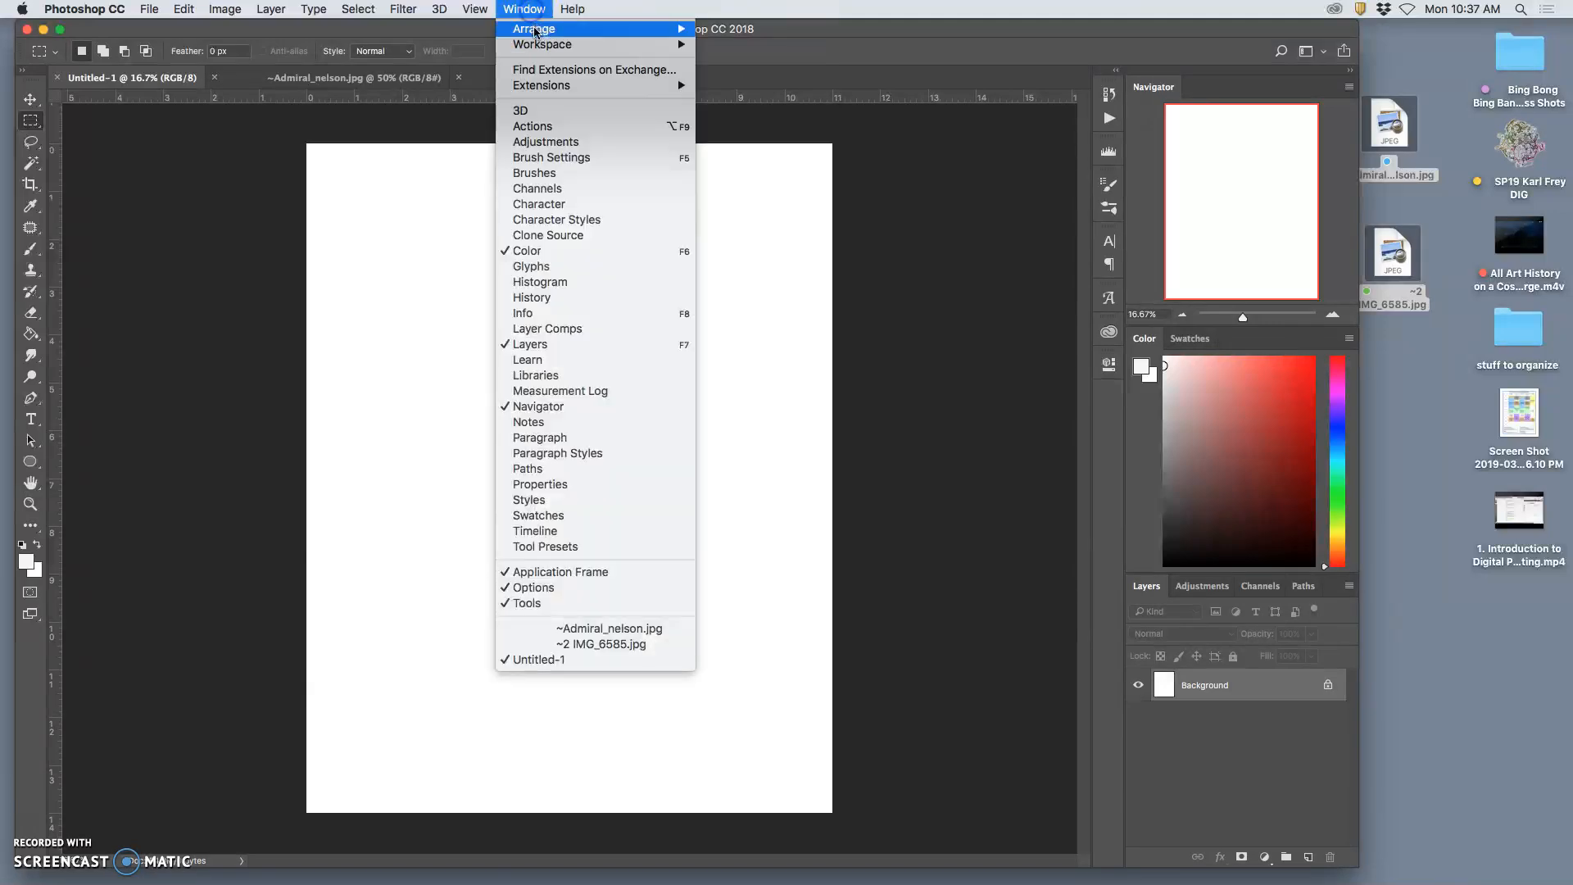
pyautogui.moveTo(537, 28)
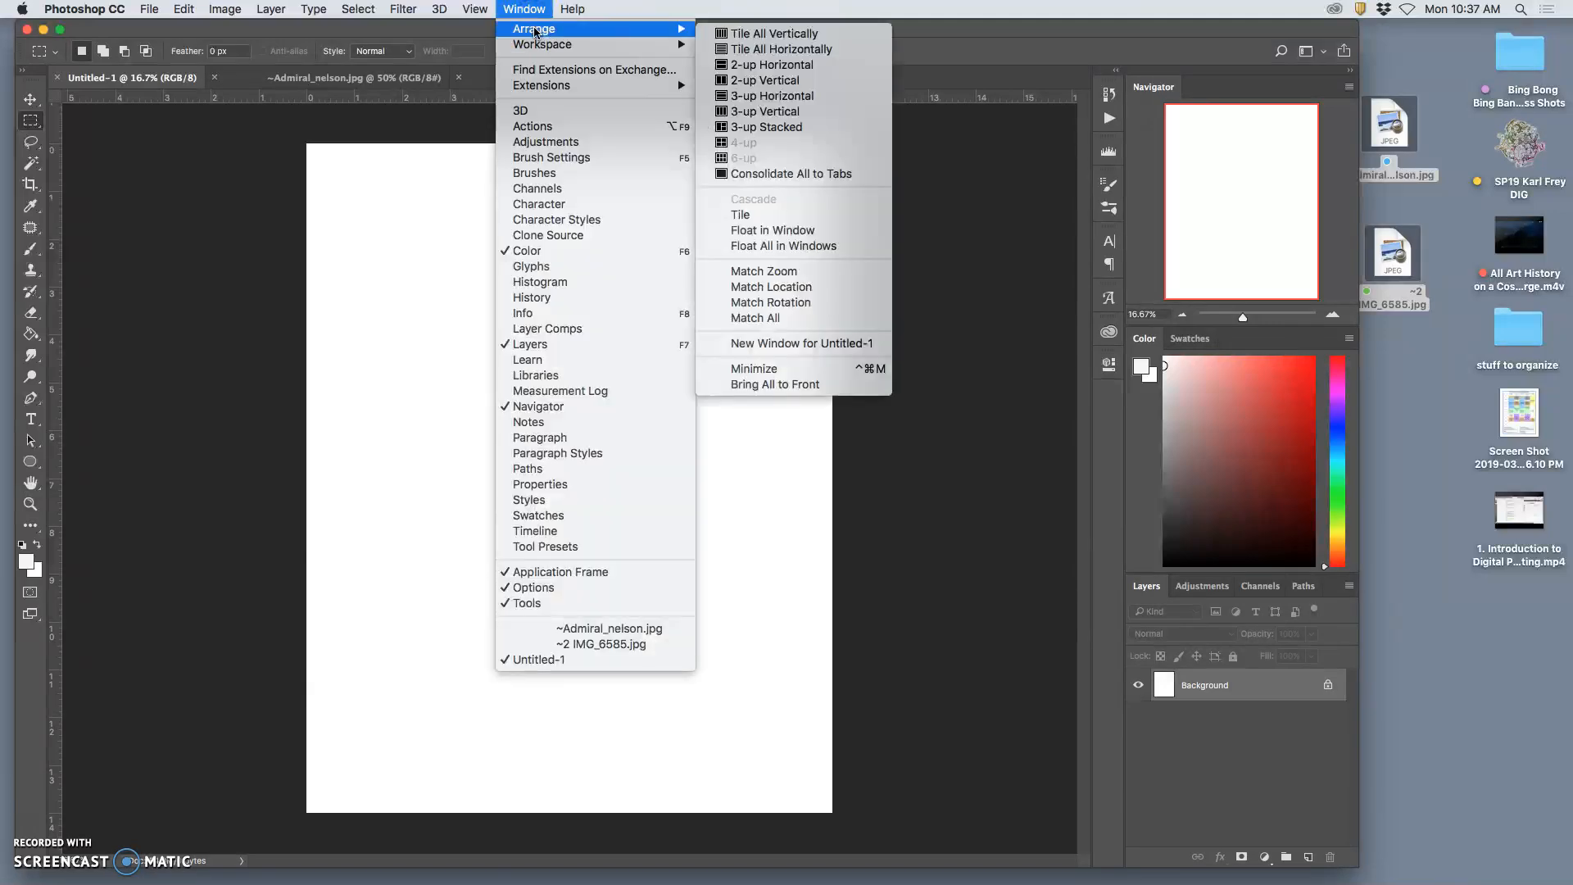
pyautogui.click(758, 126)
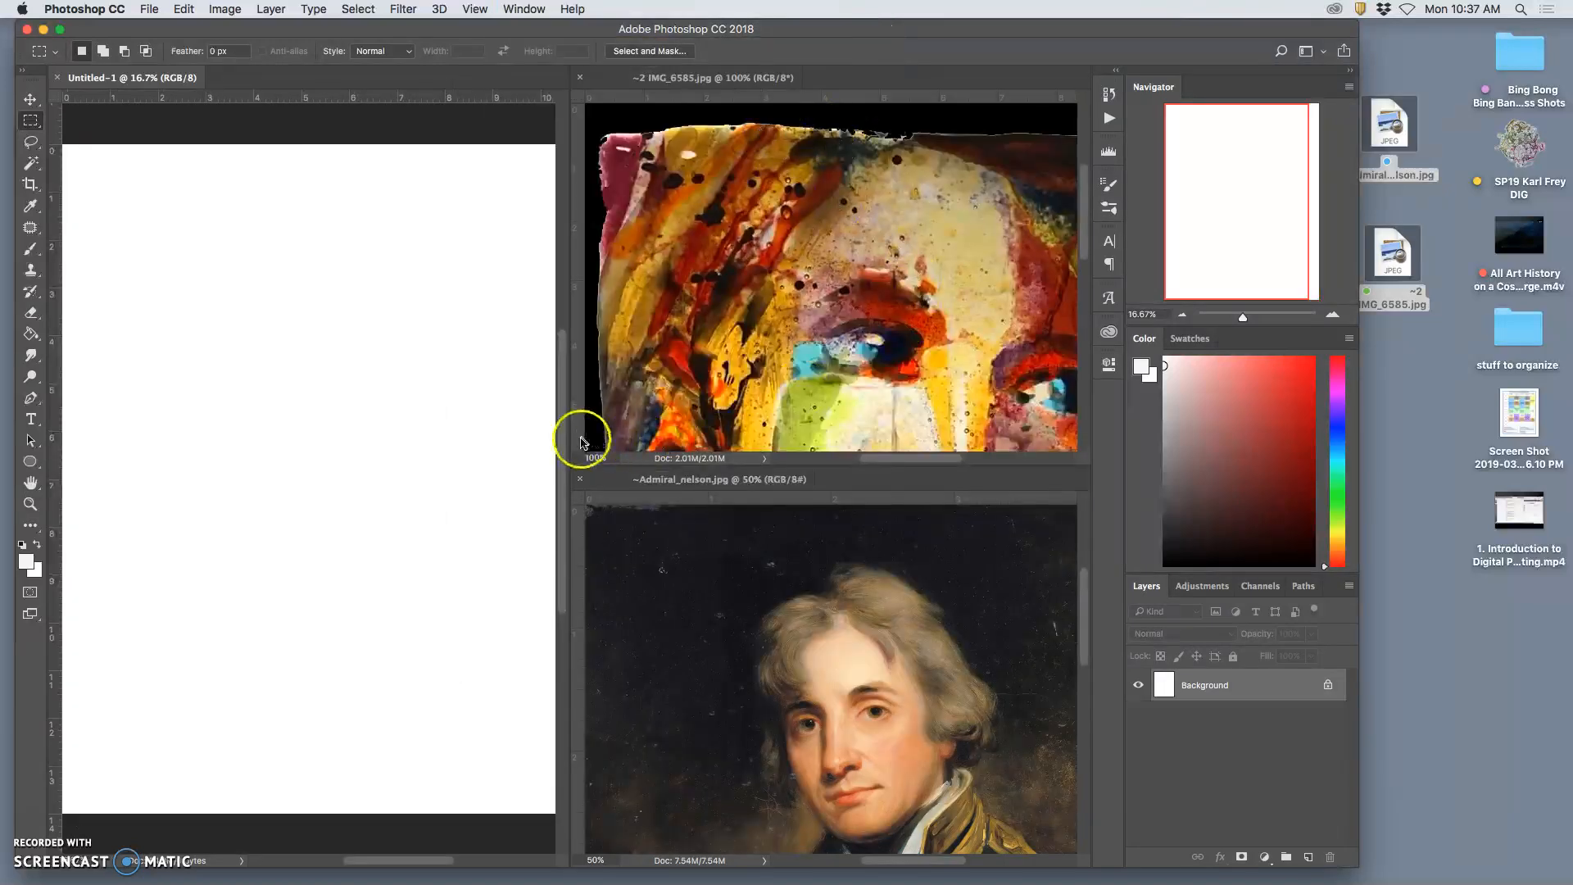
pyautogui.moveTo(571, 441); pyautogui.dragTo(857, 396)
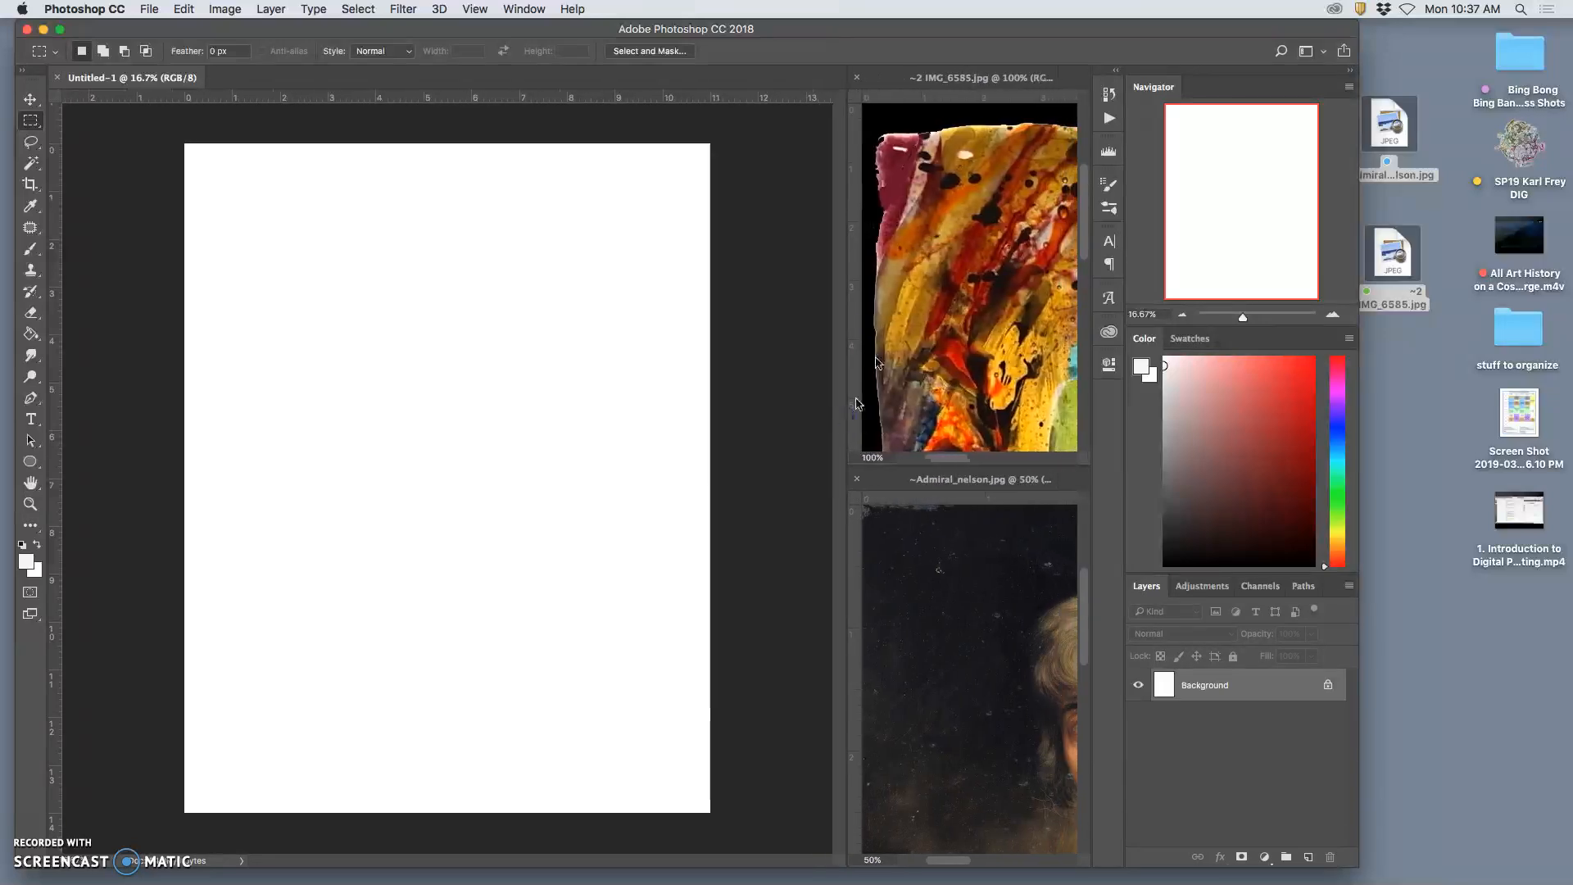
# Step: Try to move ~2 IMG_6585.jpg into the lower reference pane, and switch the combined pane to ~Admiral_nelson.jpg
pyautogui.click(987, 87)
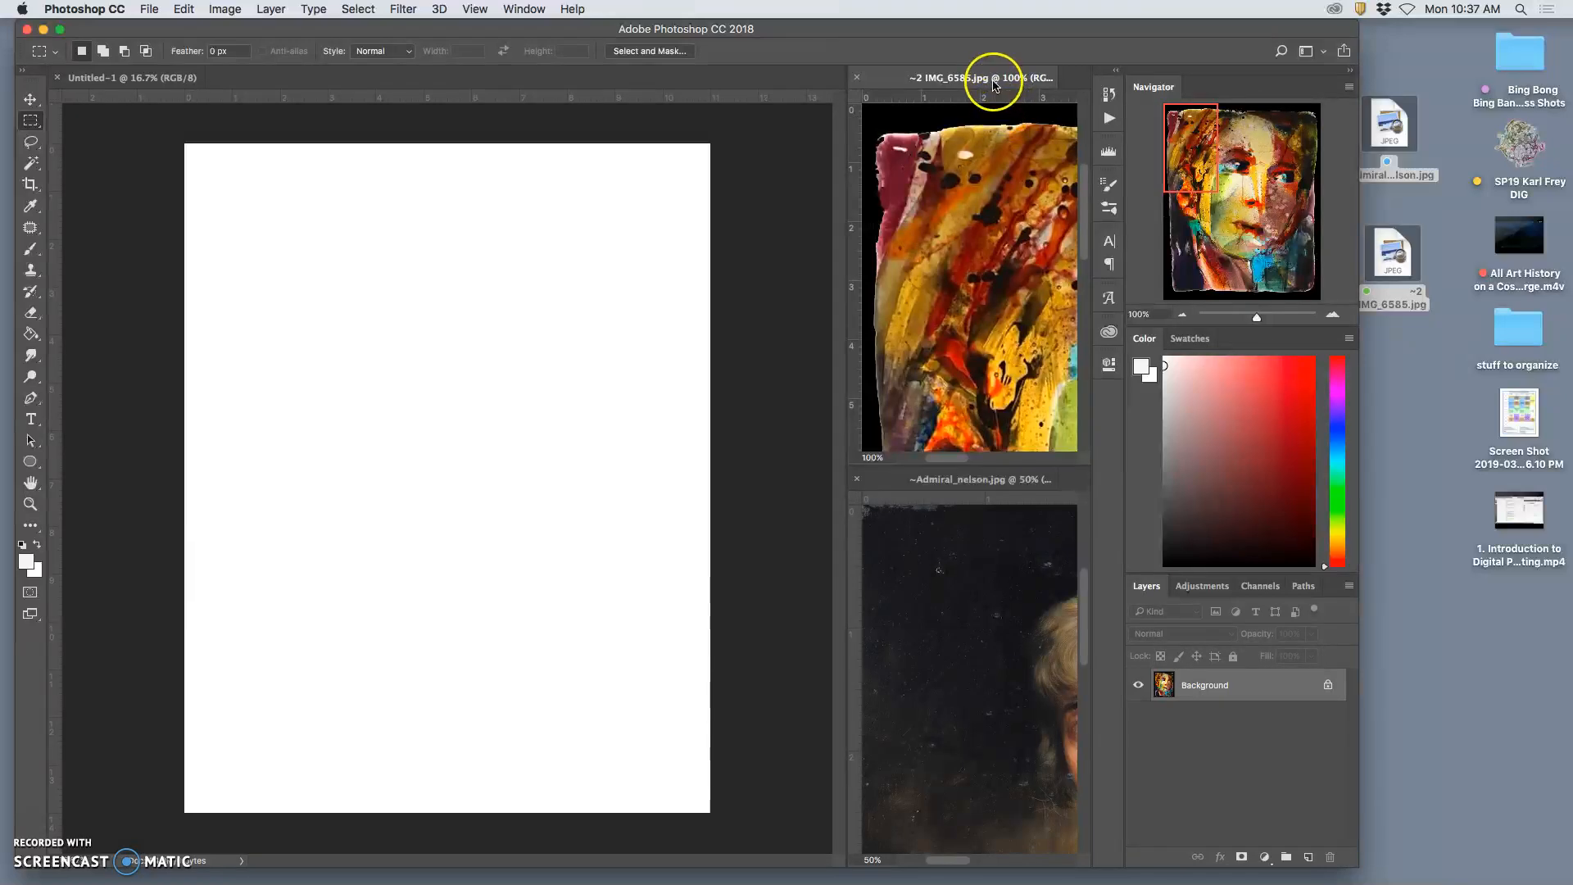
pyautogui.moveTo(991, 84); pyautogui.dragTo(1065, 482)
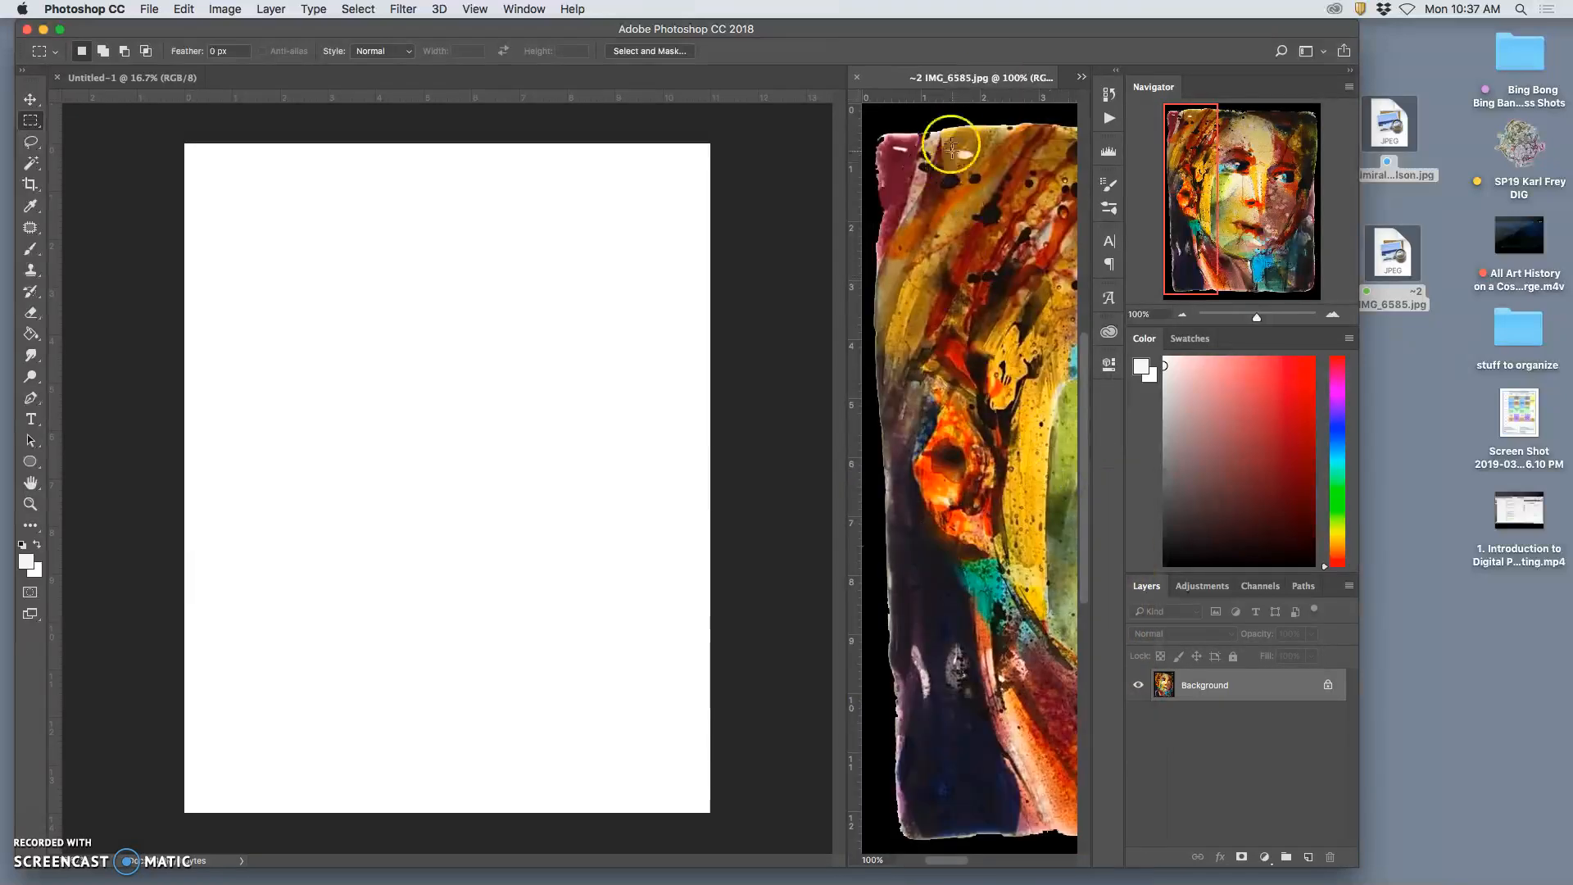
pyautogui.click(1080, 77)
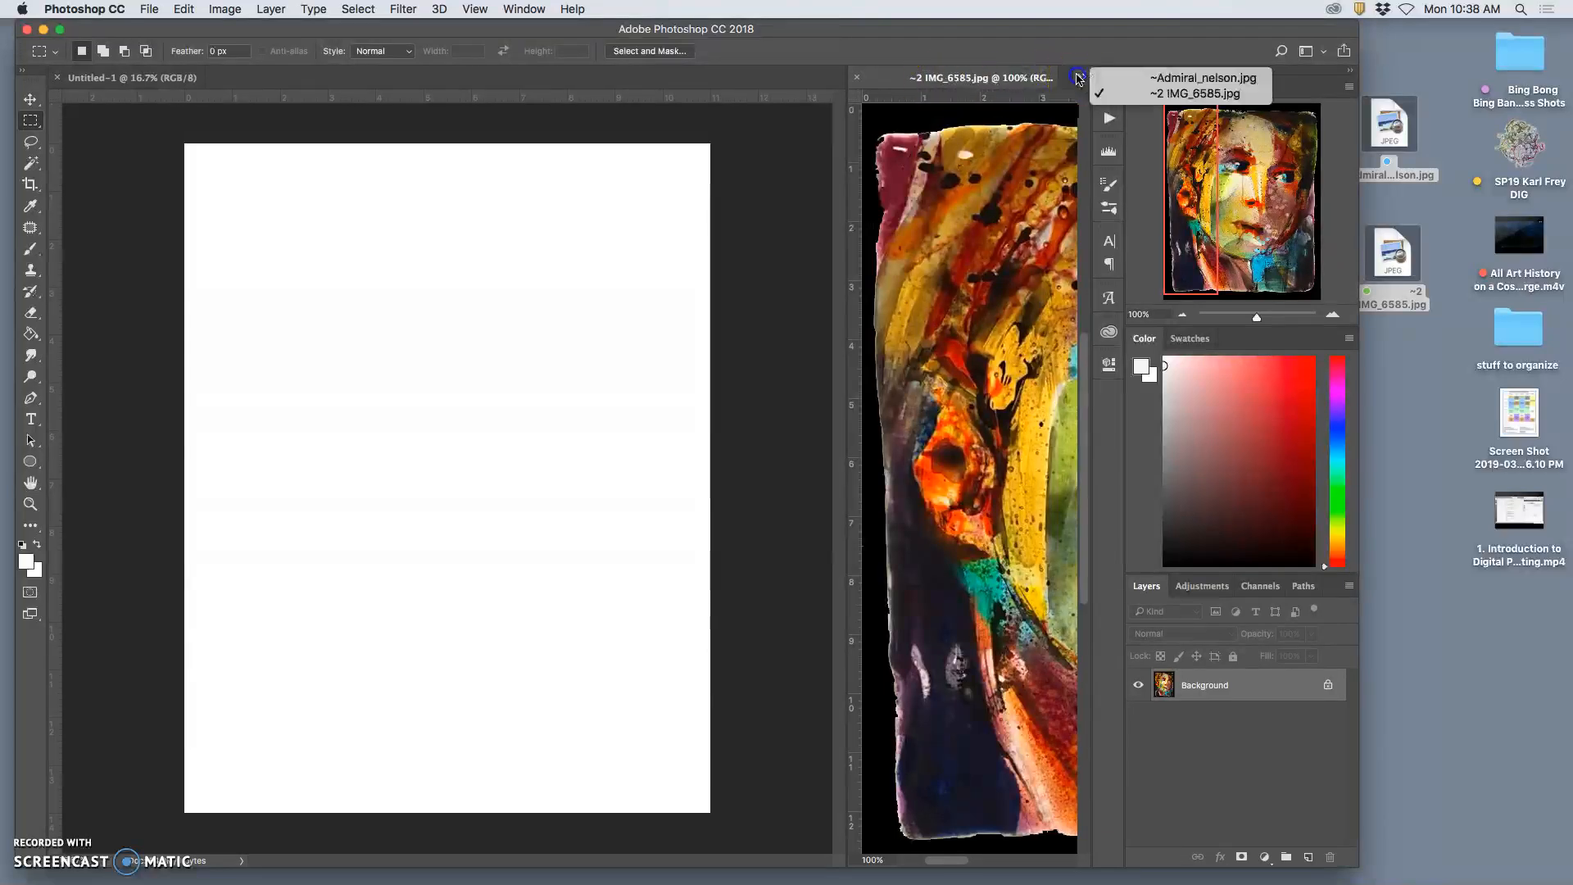
pyautogui.click(1079, 77)
pyautogui.click(1080, 77)
pyautogui.click(1151, 80)
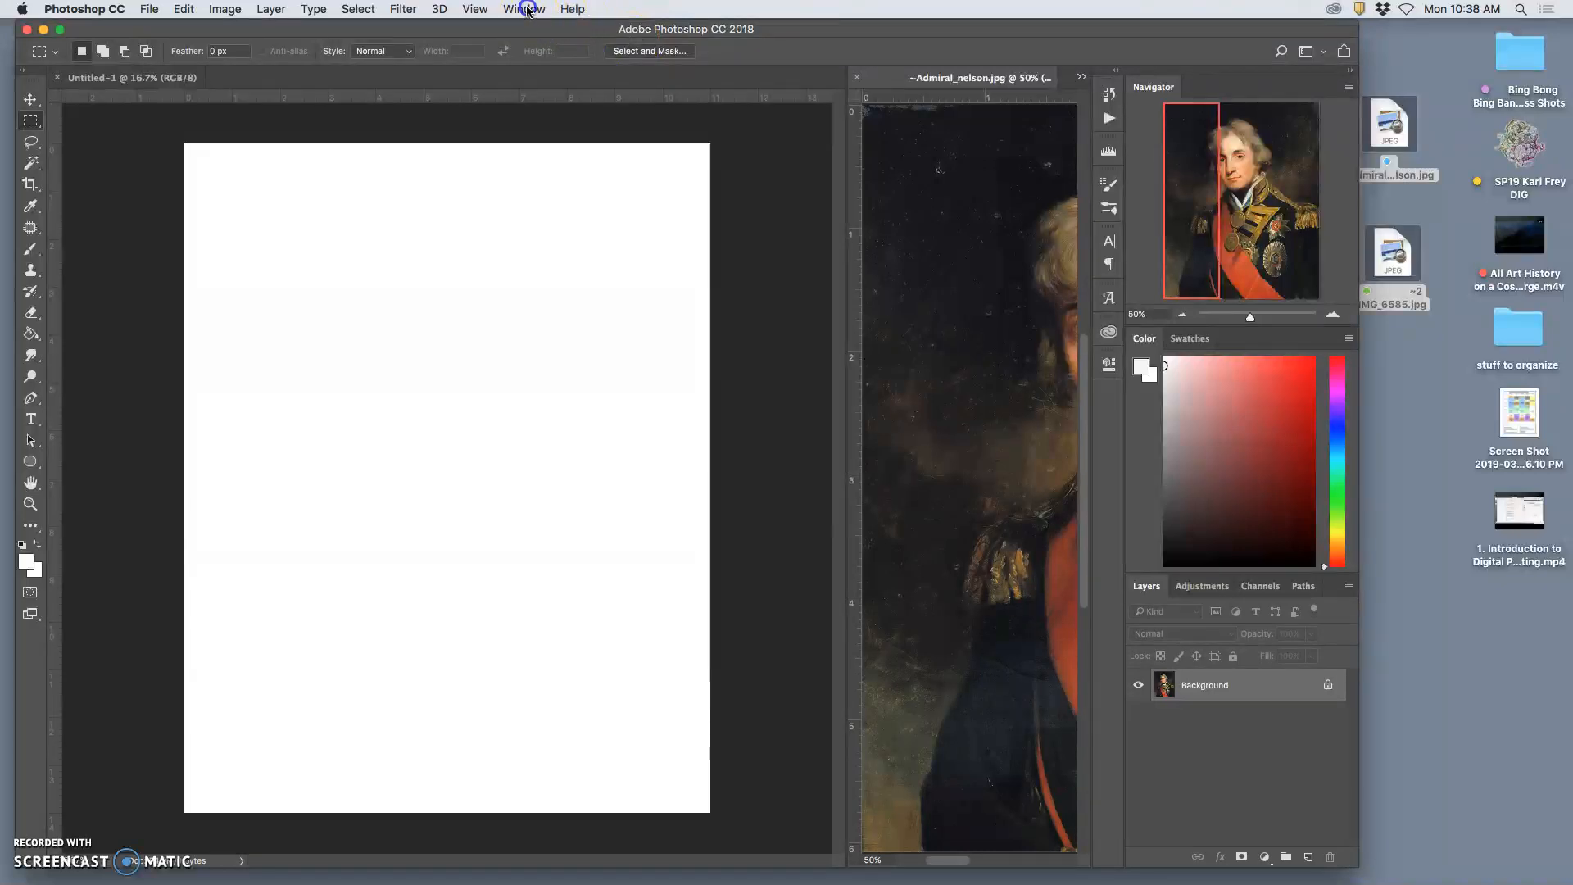
# Step: Restore the 3-up Stacked layout with ~Admiral_nelson.jpg above ~2 IMG_6585.jpg, and enlarge the blank canvas pane beside them
pyautogui.click(521, 9)
pyautogui.moveTo(541, 45)
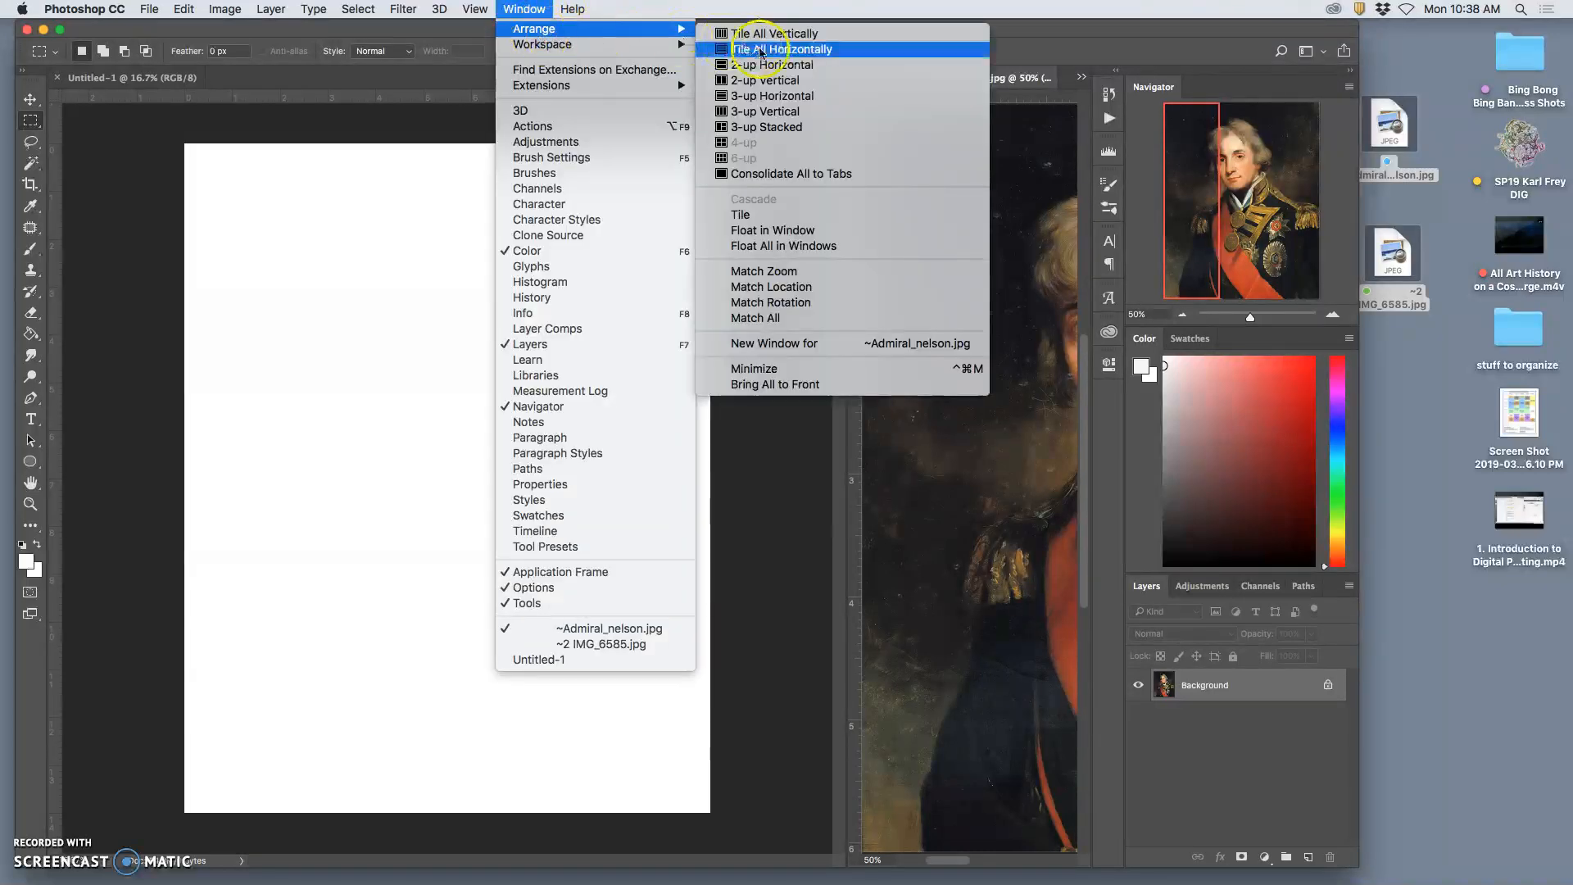
pyautogui.click(760, 126)
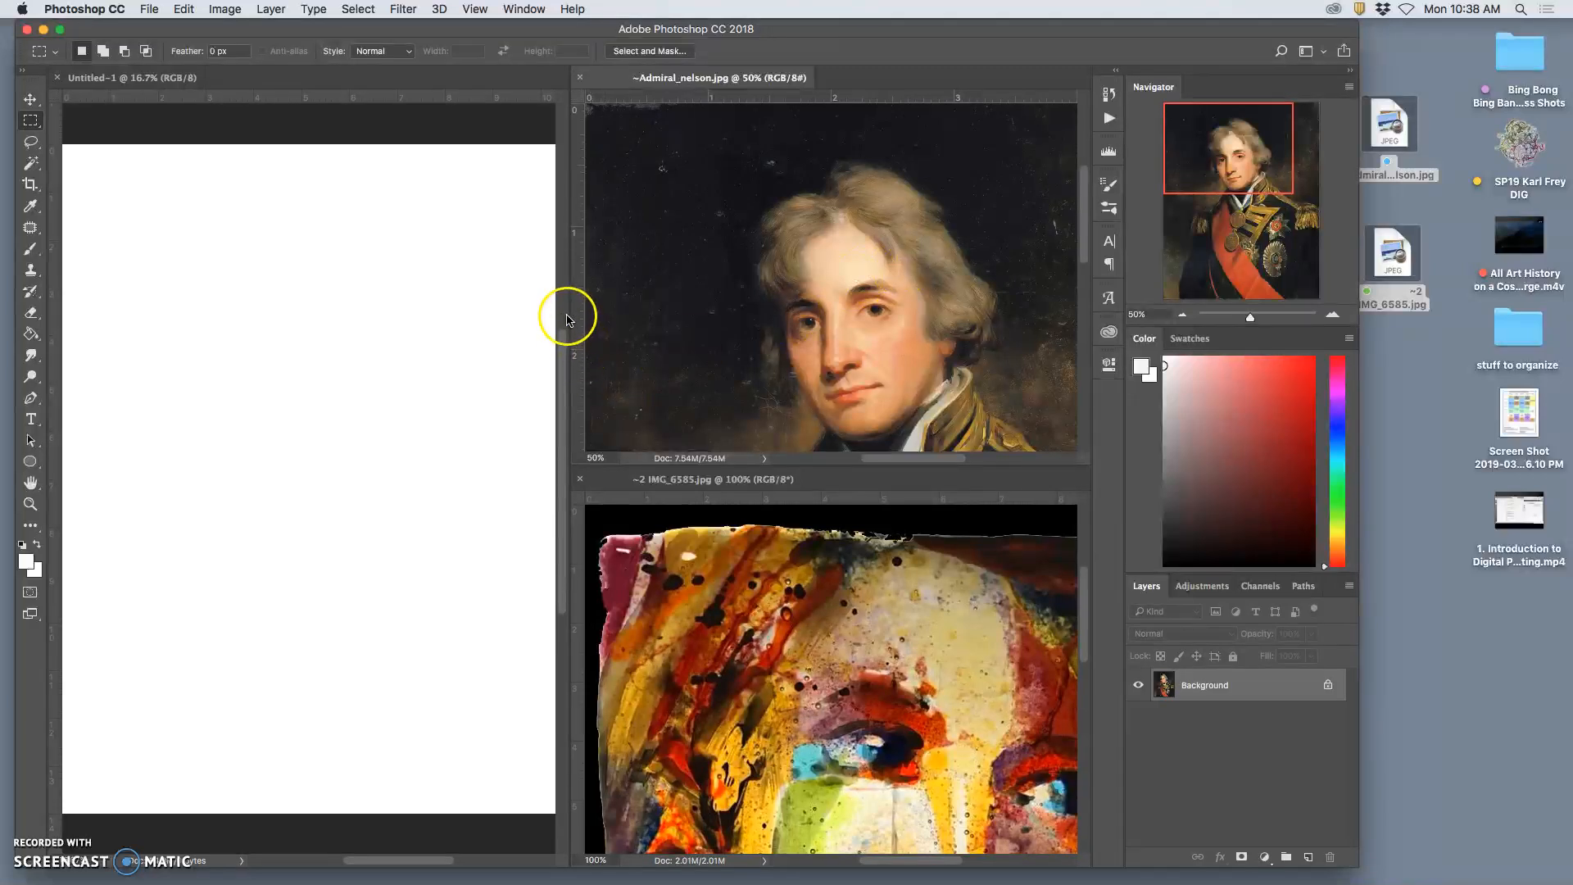
pyautogui.moveTo(571, 313); pyautogui.dragTo(892, 316)
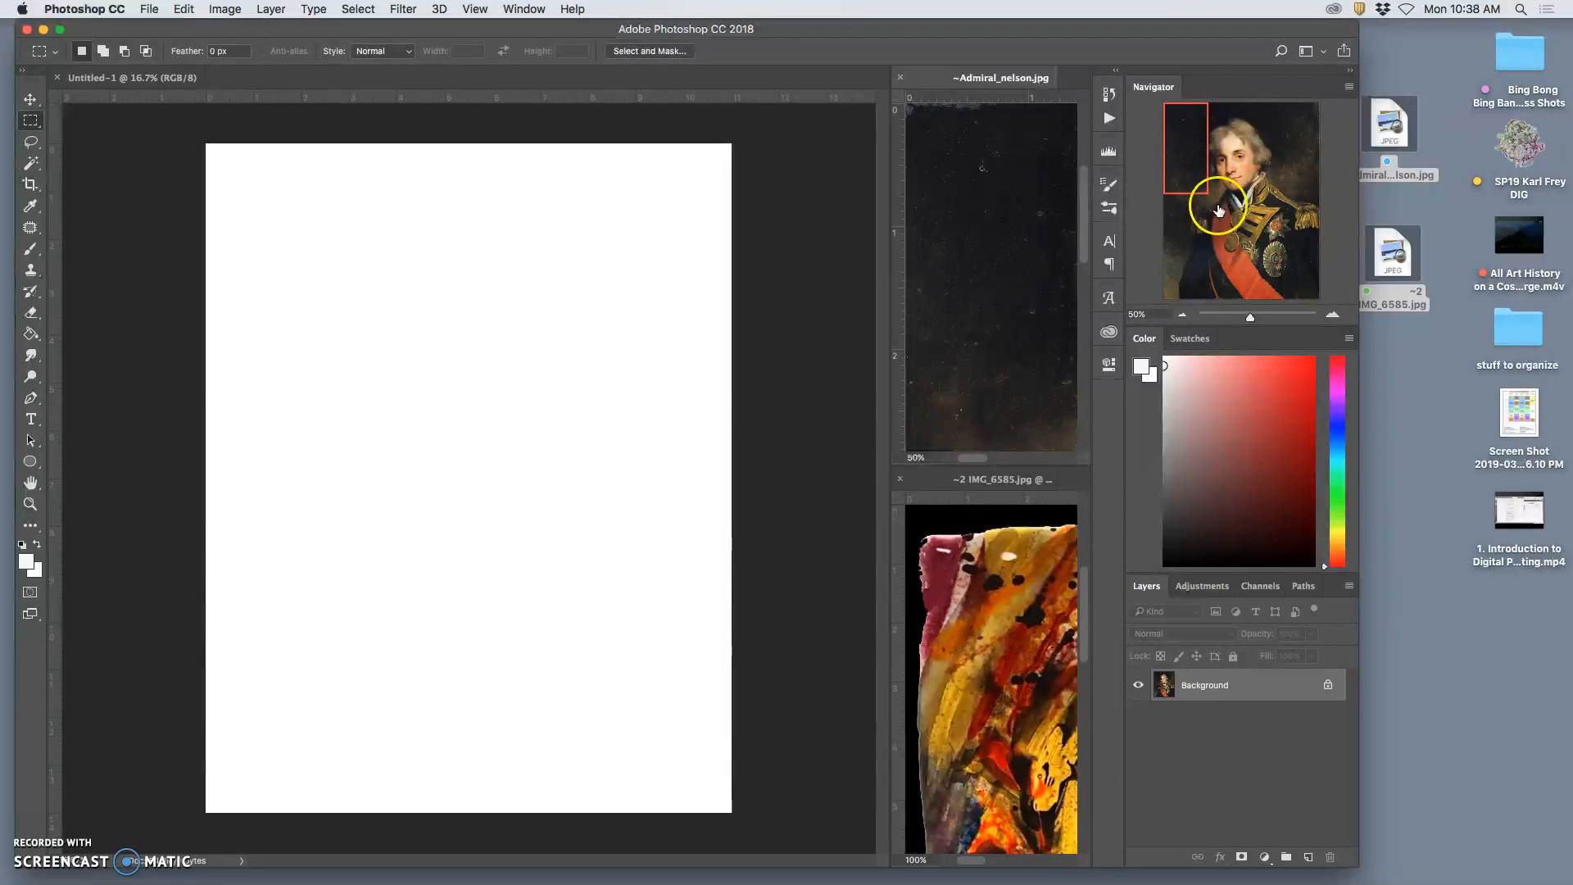
pyautogui.hscroll(10, 1051, 238)
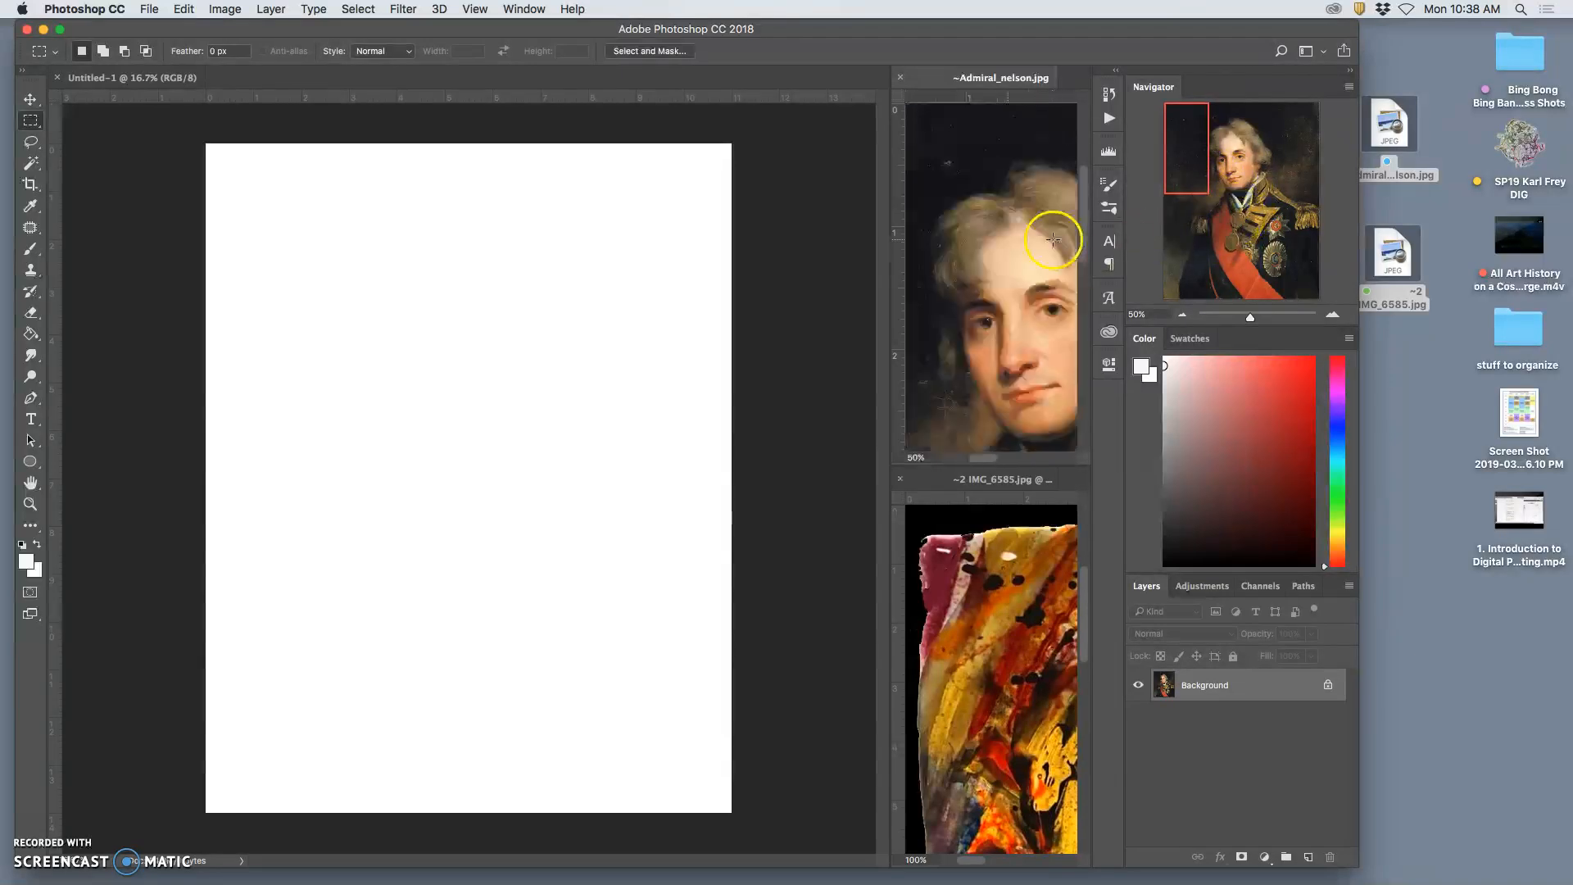
# Step: Try the Painting workspace with the Navigator shown, and return to the Essentials workspace
pyautogui.hscroll(-10, 1051, 238)
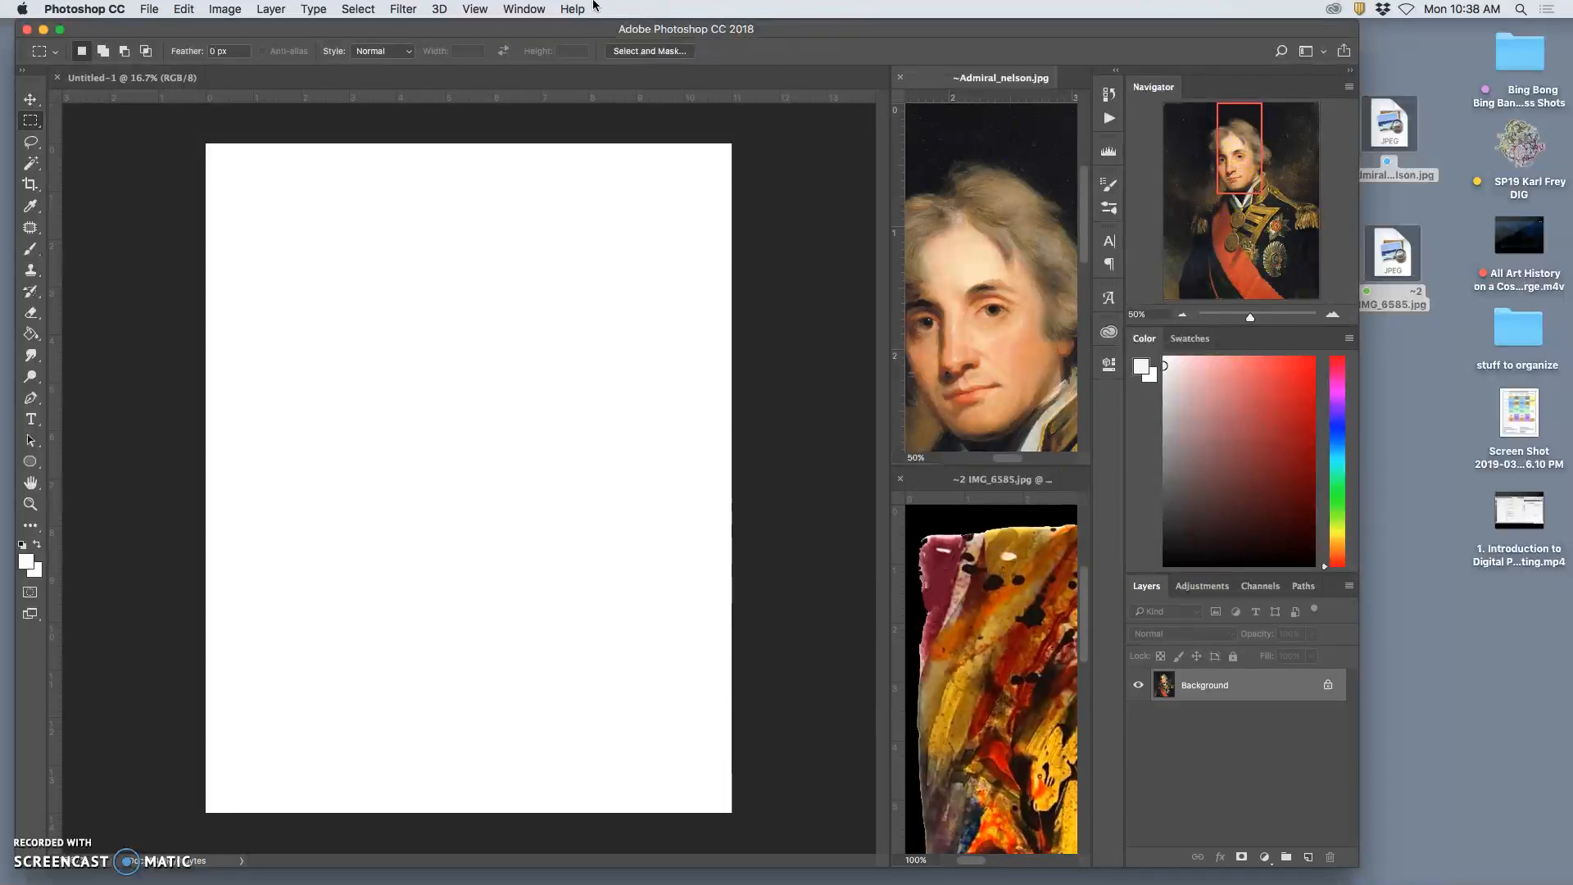
pyautogui.click(524, 10)
pyautogui.moveTo(531, 48)
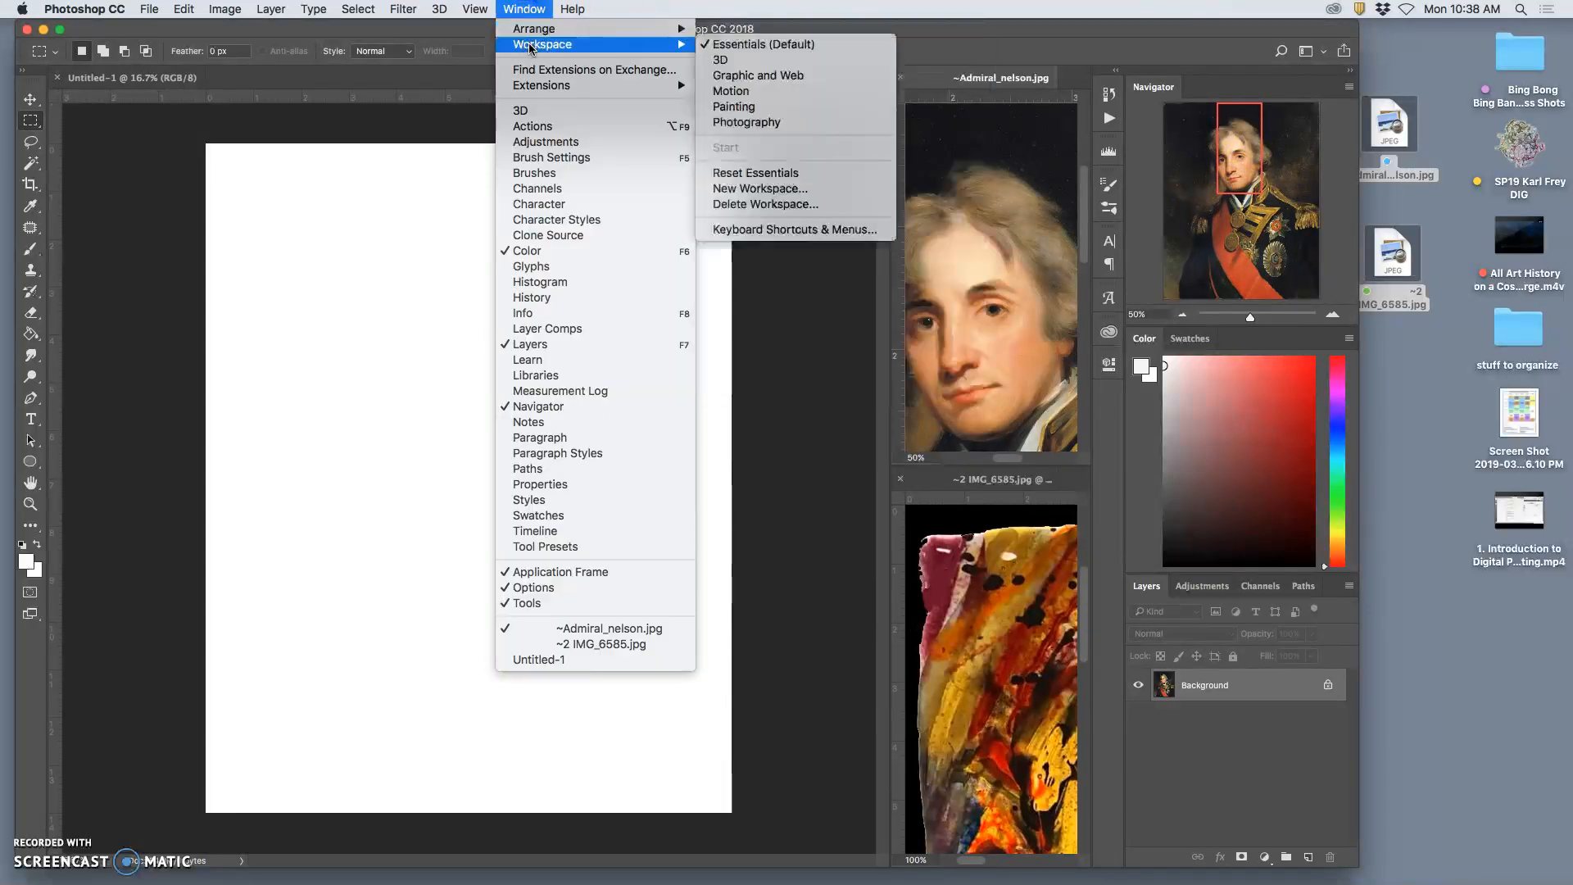
pyautogui.click(732, 108)
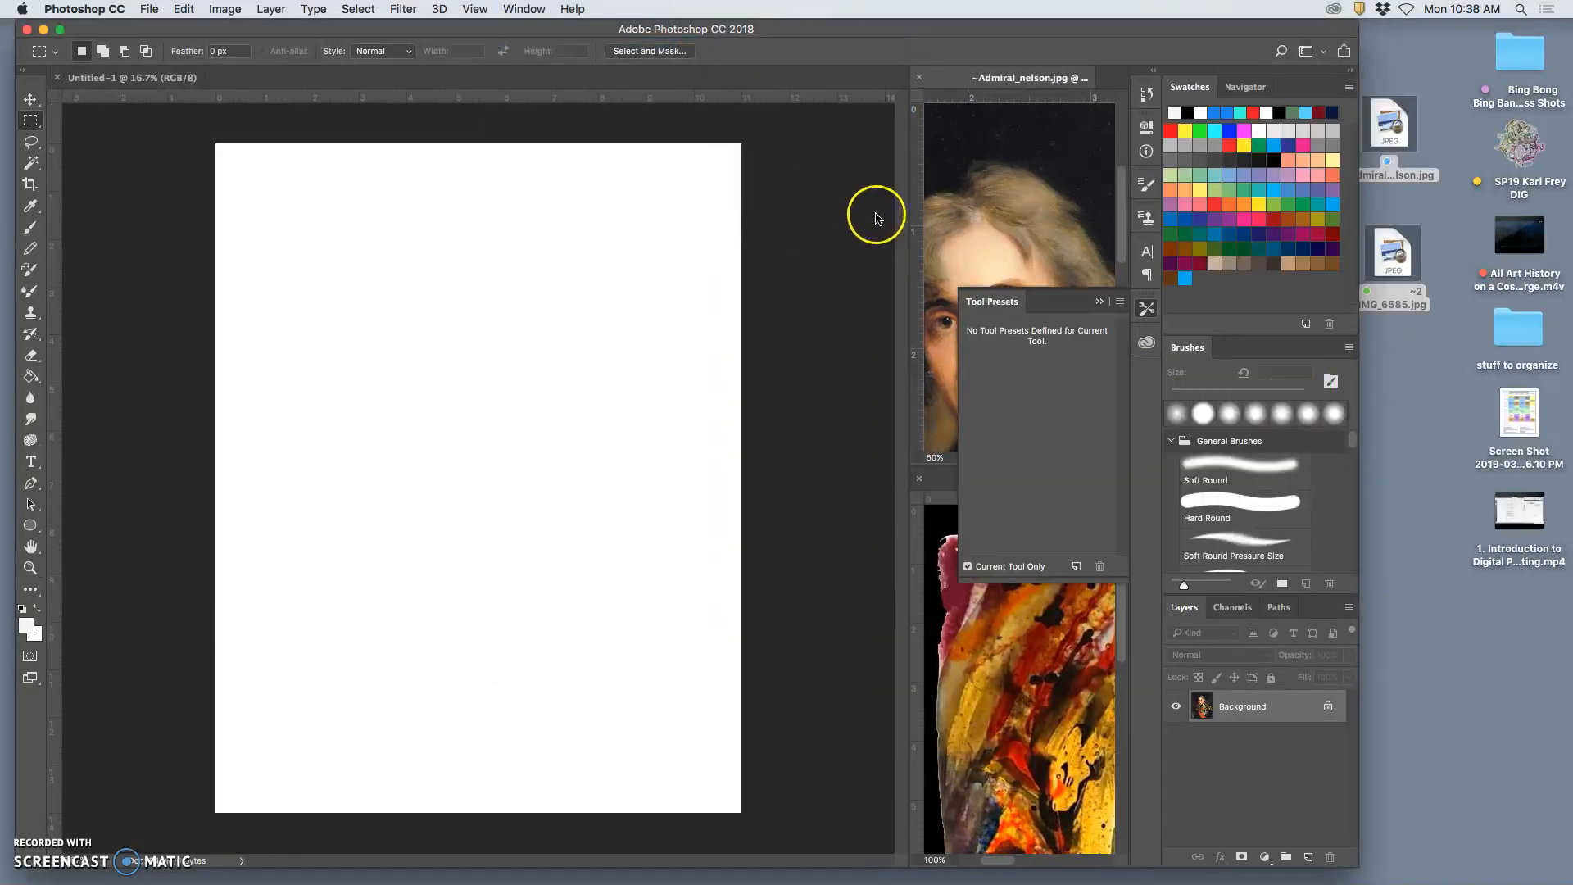
pyautogui.click(1249, 86)
pyautogui.click(1245, 195)
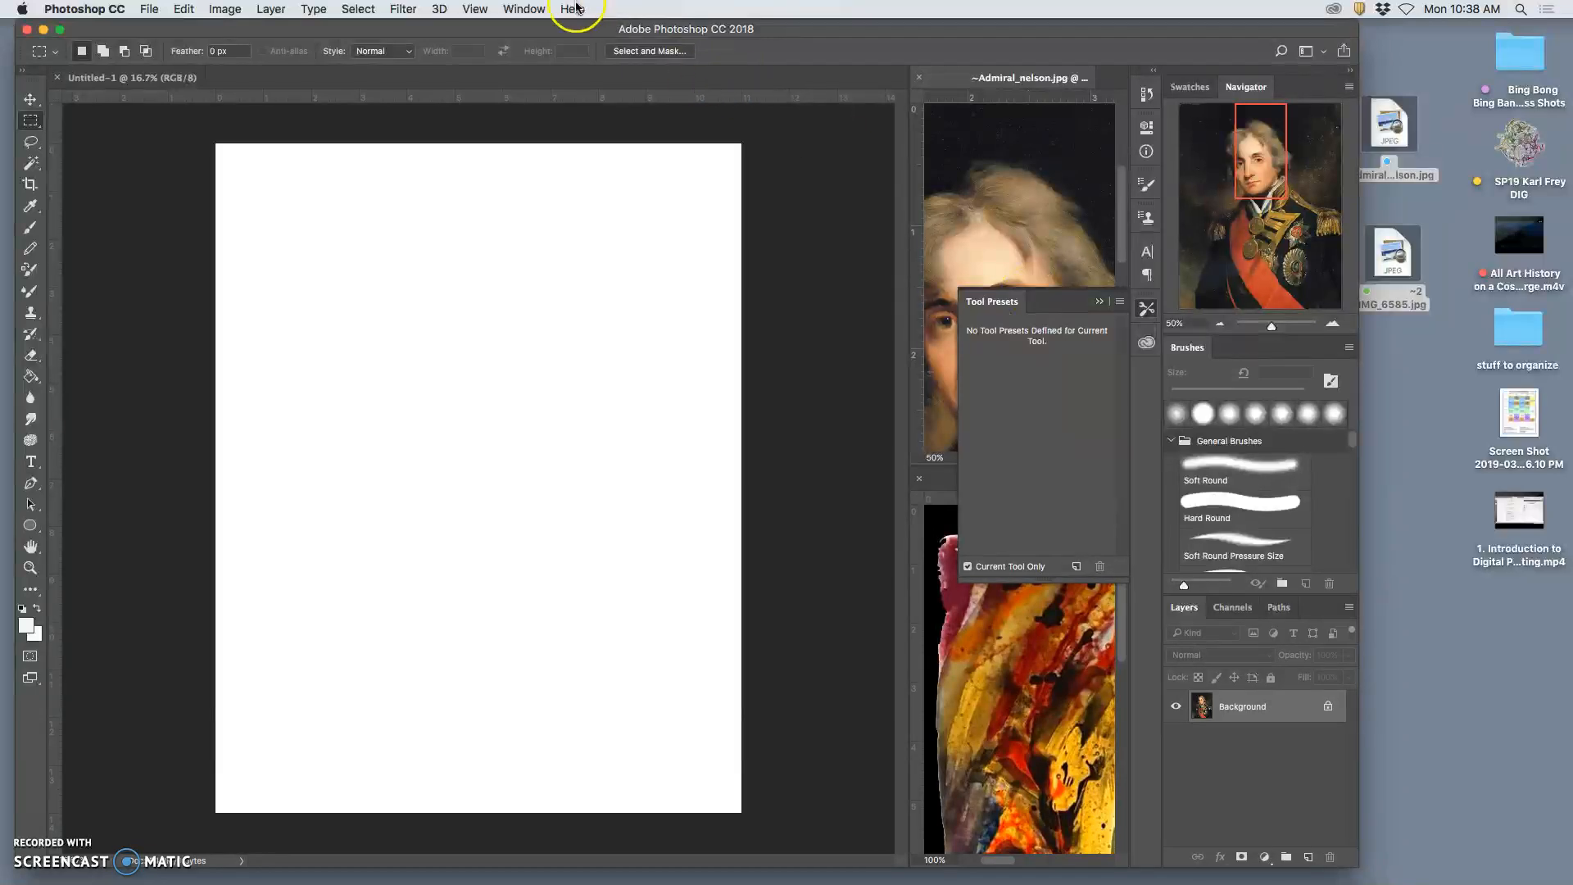
pyautogui.click(524, 8)
pyautogui.moveTo(586, 44)
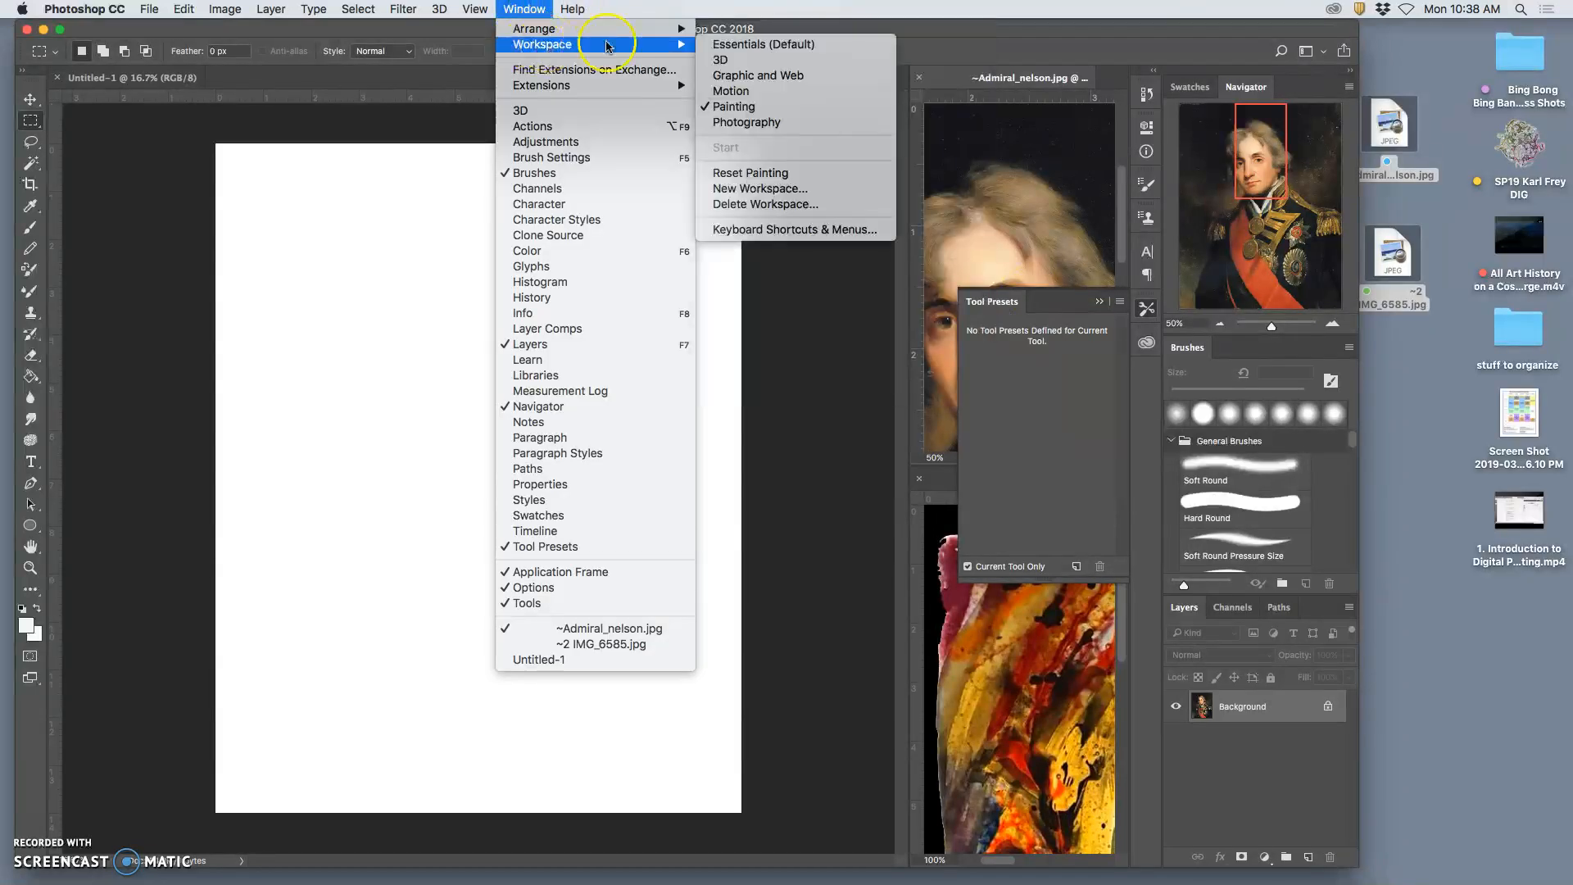
pyautogui.click(726, 49)
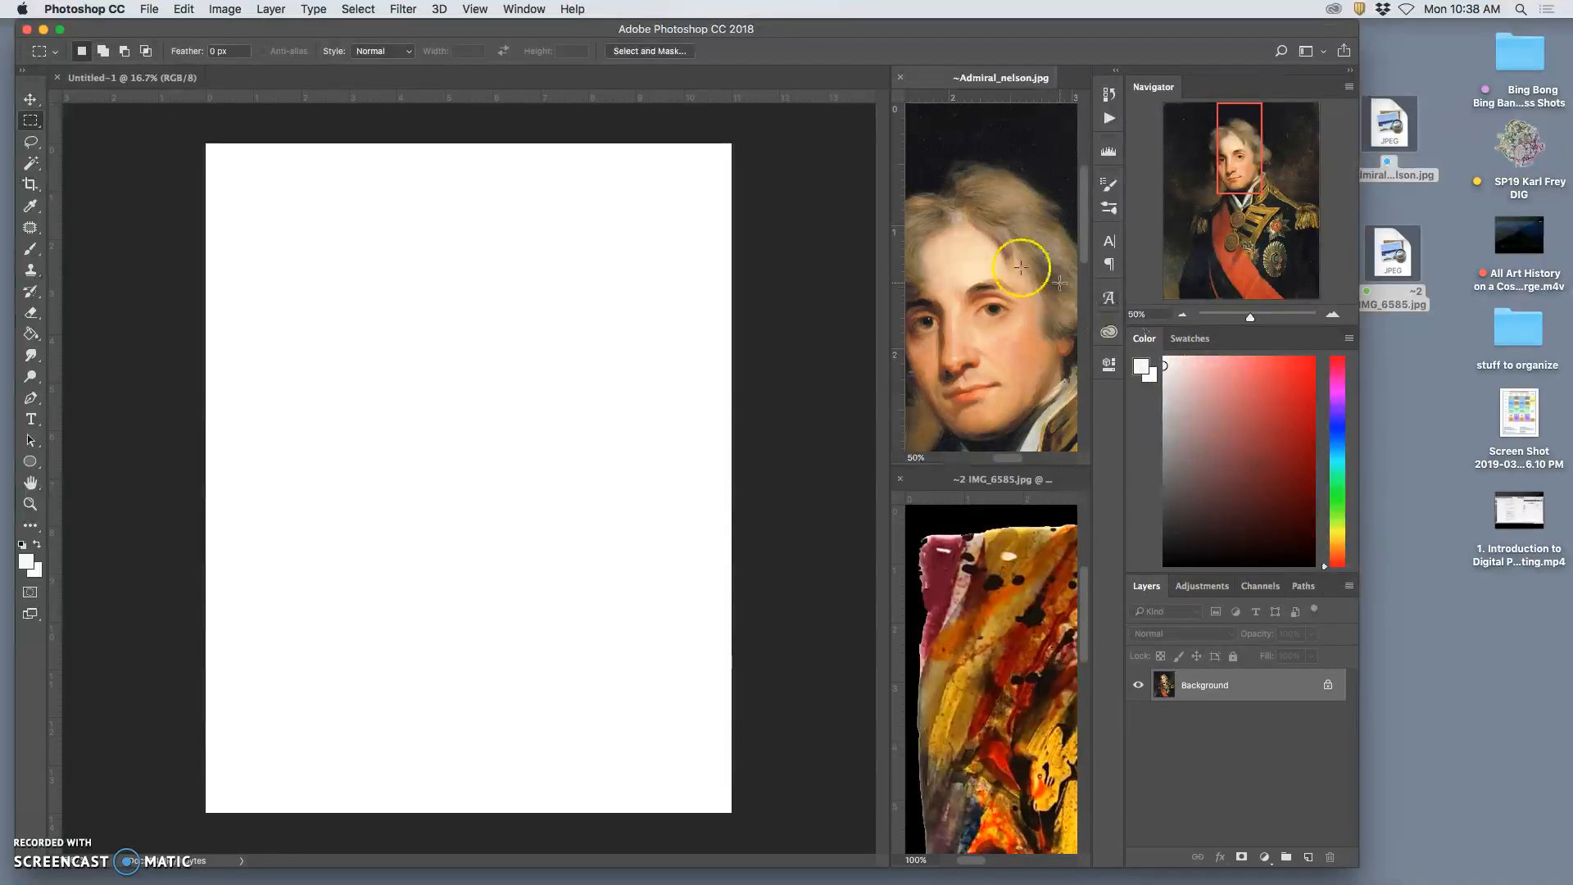
# Step: Widen the reference panes and zoom ~Admiral_nelson.jpg out to 25% to show more of the portrait
pyautogui.moveTo(889, 216); pyautogui.dragTo(824, 218)
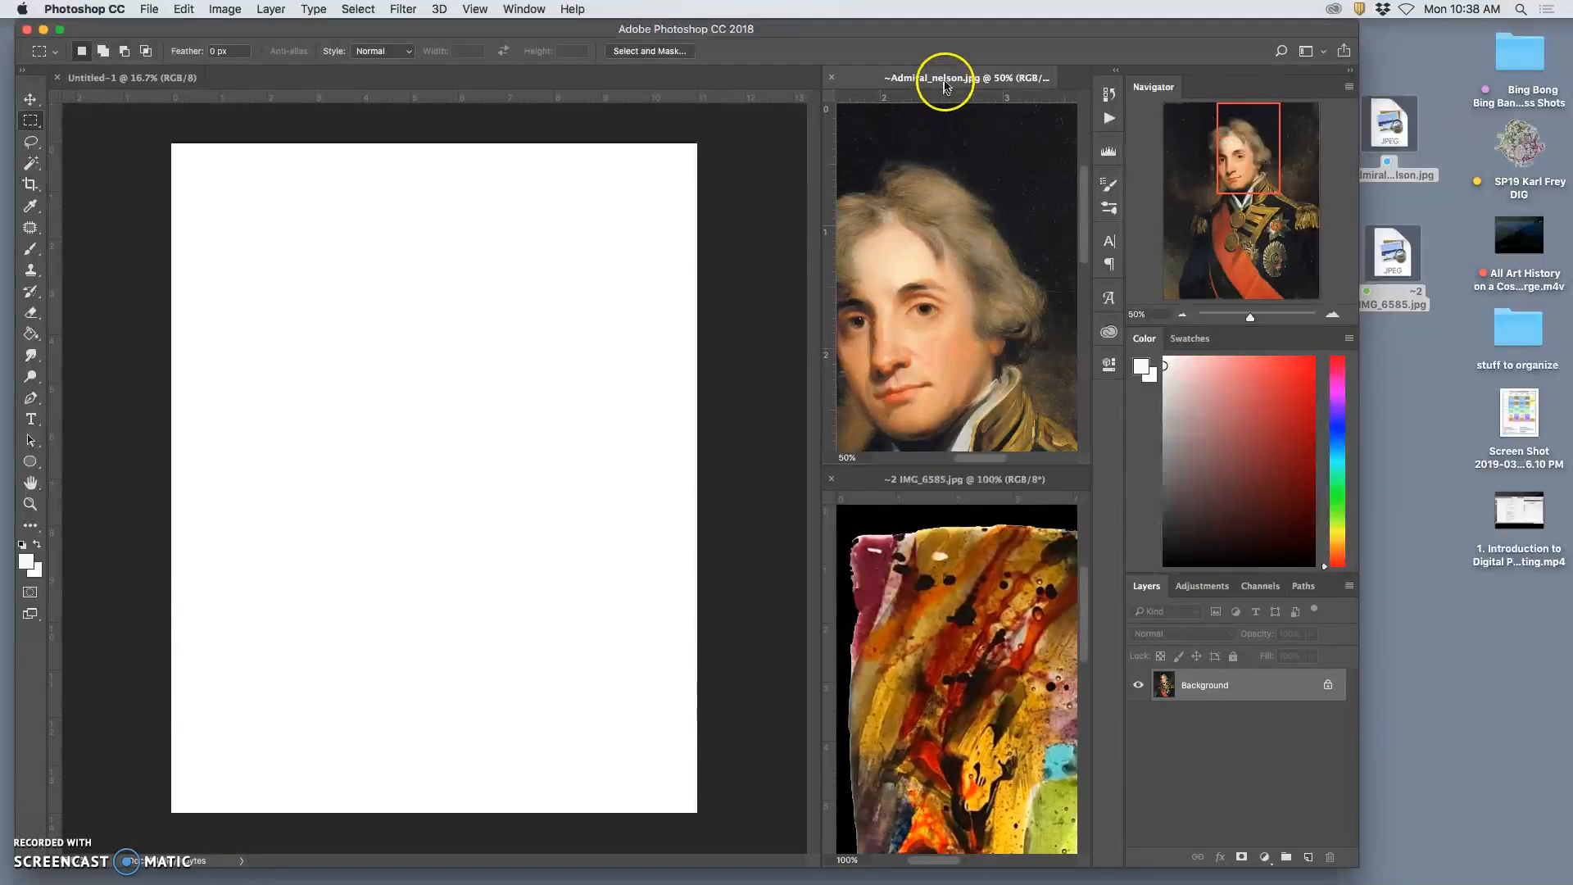
pyautogui.scroll(-5, 975, 174)
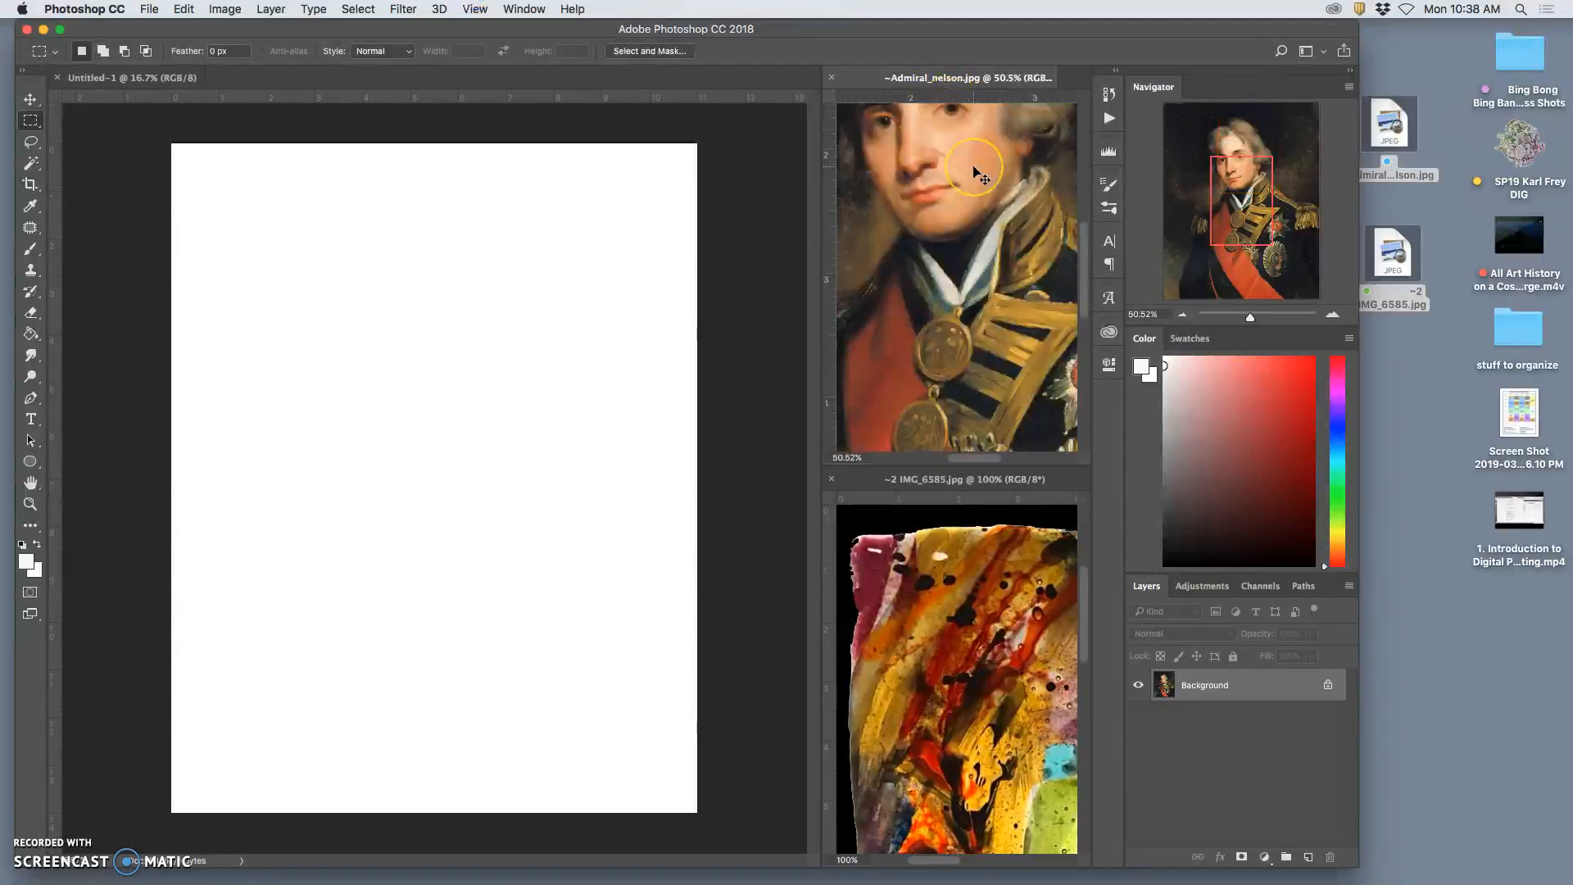
pyautogui.press('super+minus')
pyautogui.press('super+minus')
pyautogui.press('super+minus')
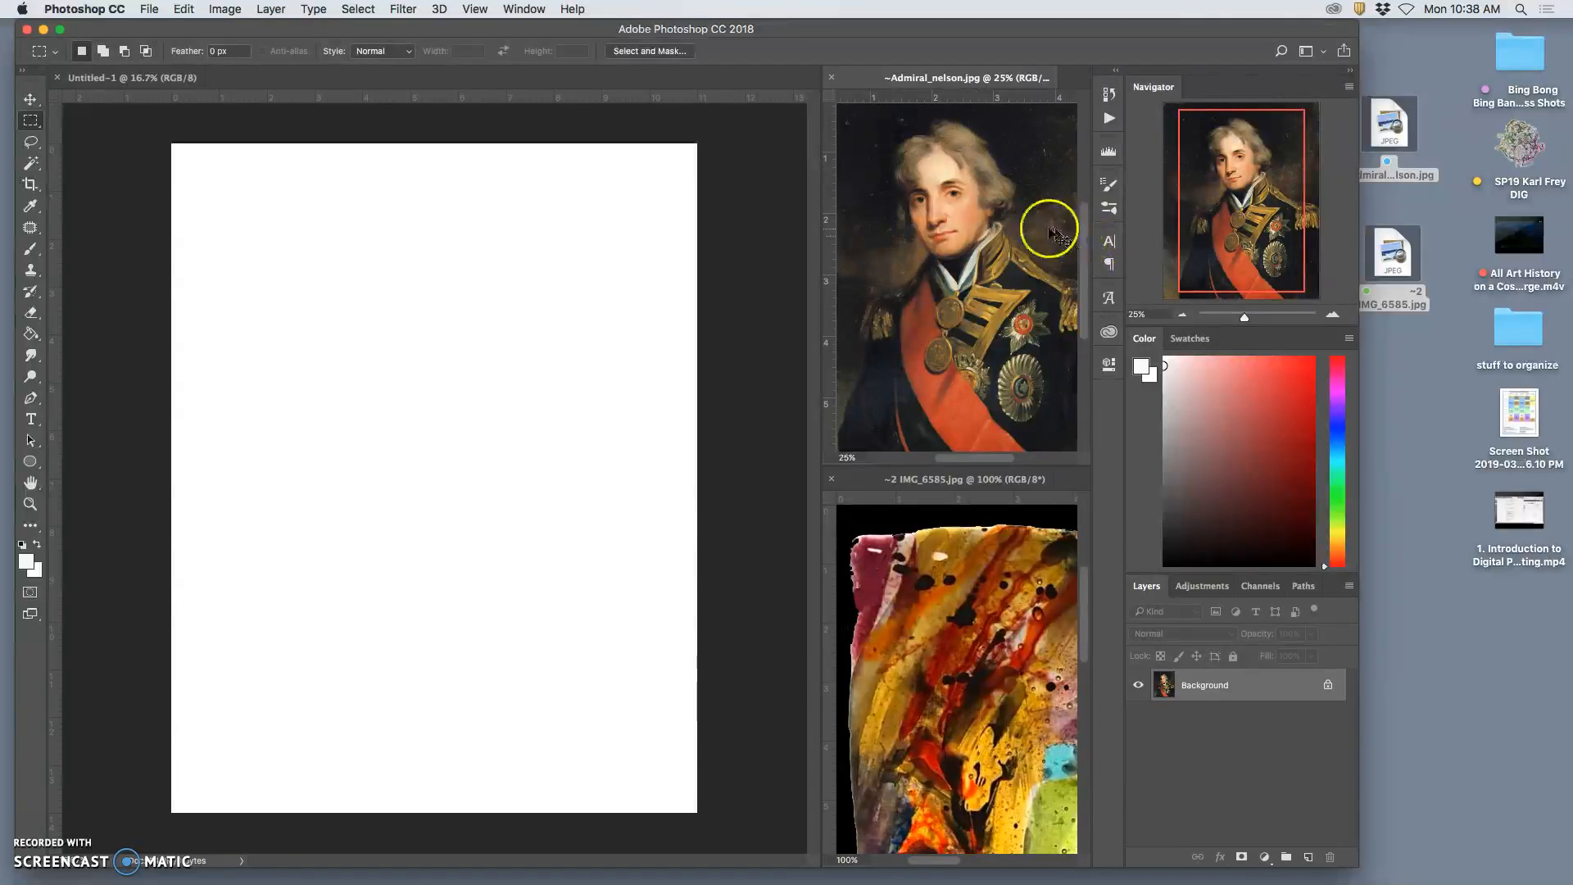
# Step: Zoom ~2 IMG_6585.jpg out to 33.33% to fit the whole painting in its pane
pyautogui.click(988, 479)
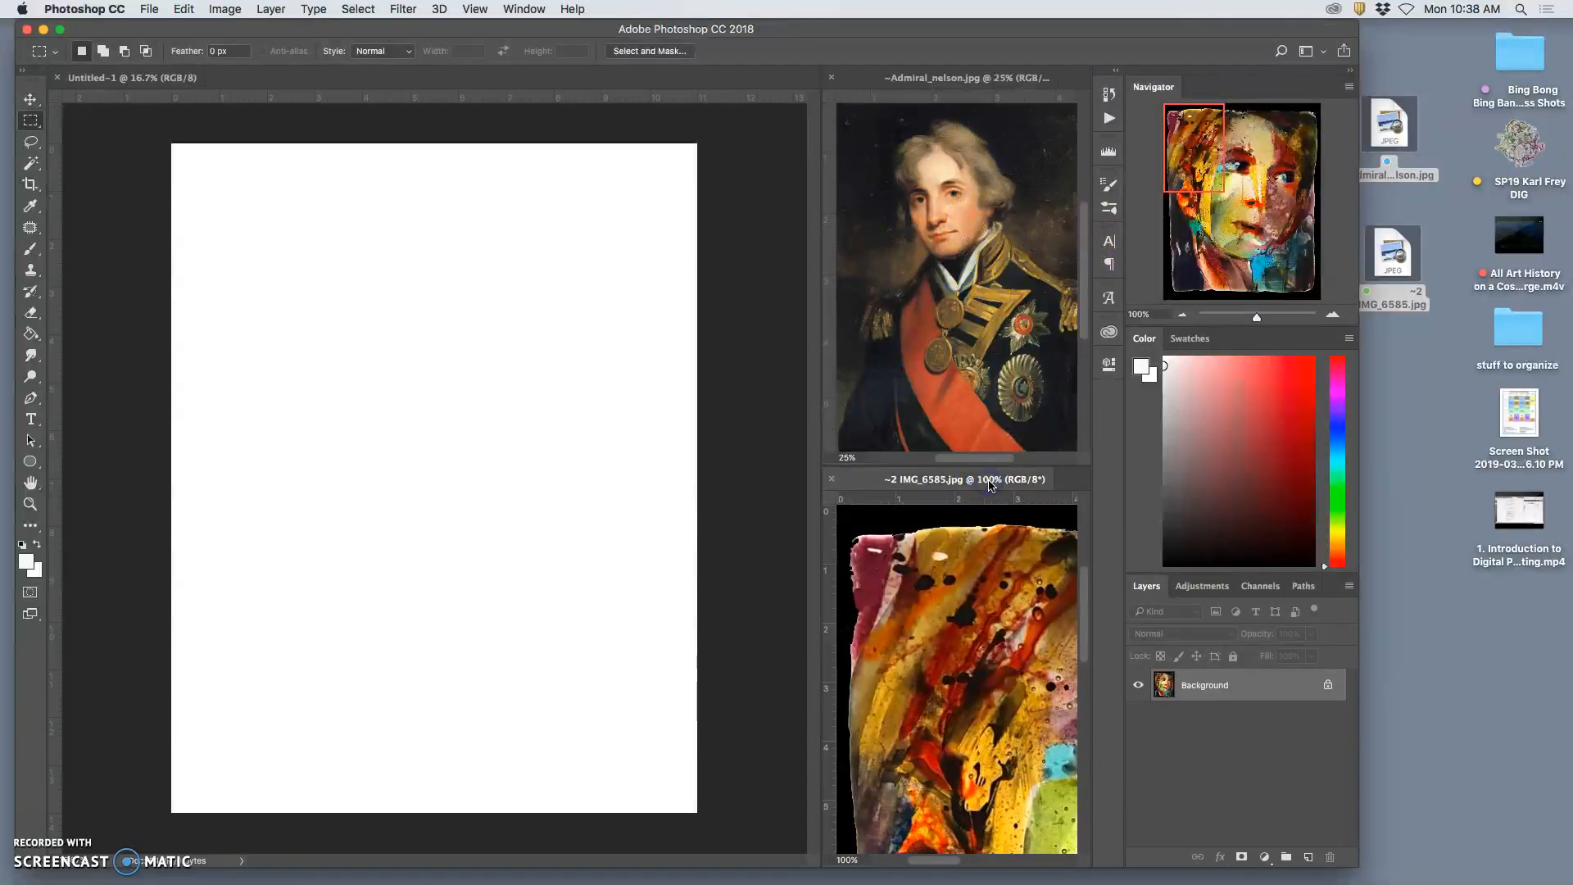
pyautogui.press('super+minus')
pyautogui.press('super+minus')
pyautogui.press('super+minus')
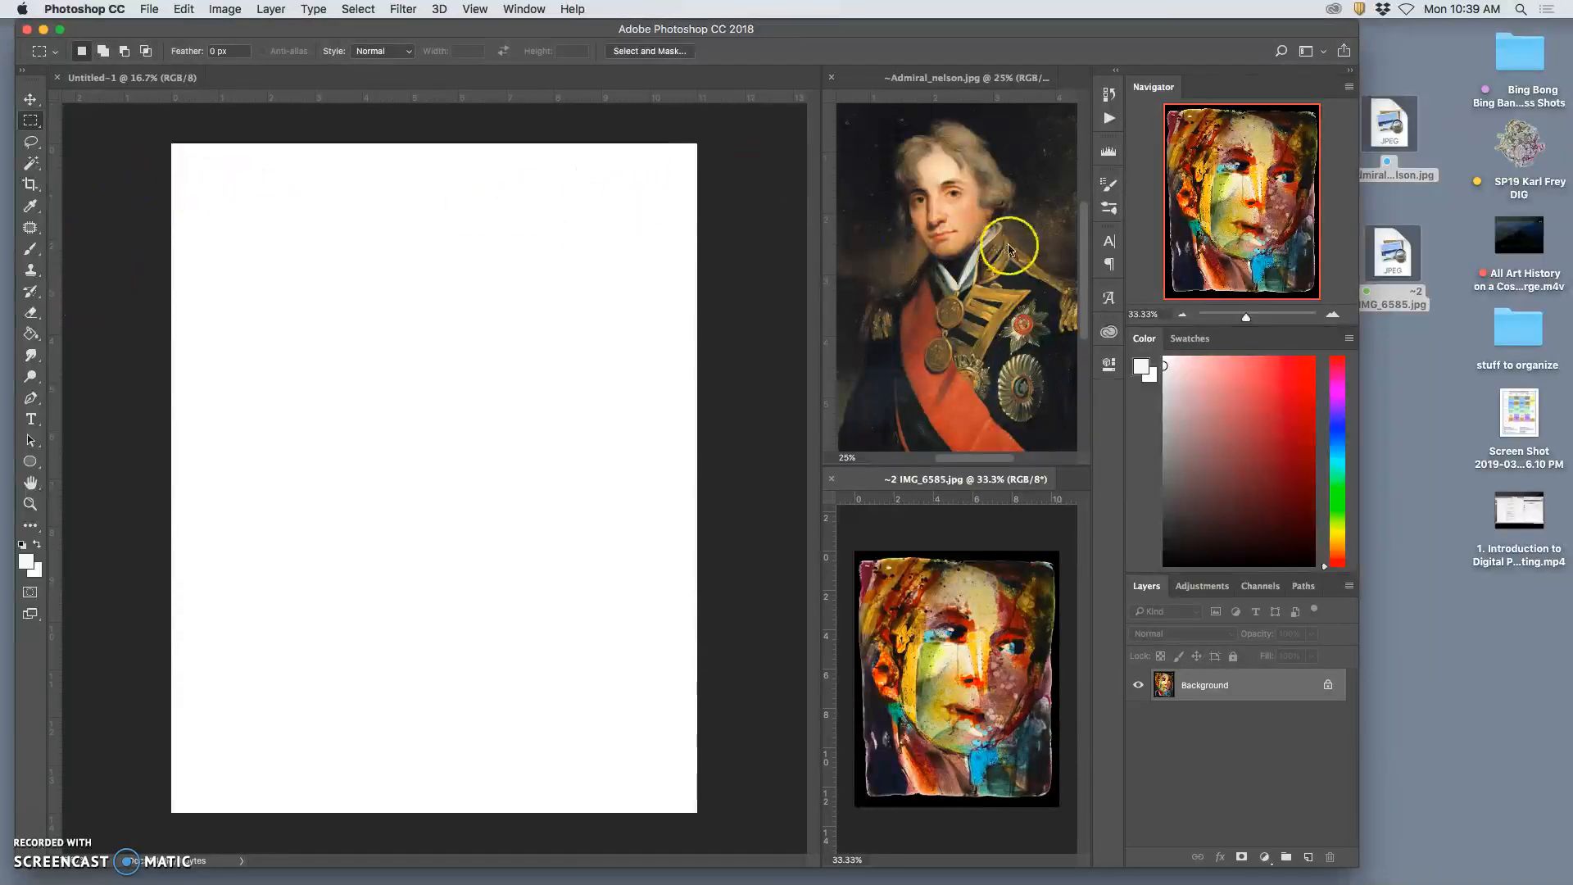
# Step: Choose the Brush tool with the default black foreground and white background colors, and make the blank Untitled-1 canvas active
pyautogui.click(961, 241)
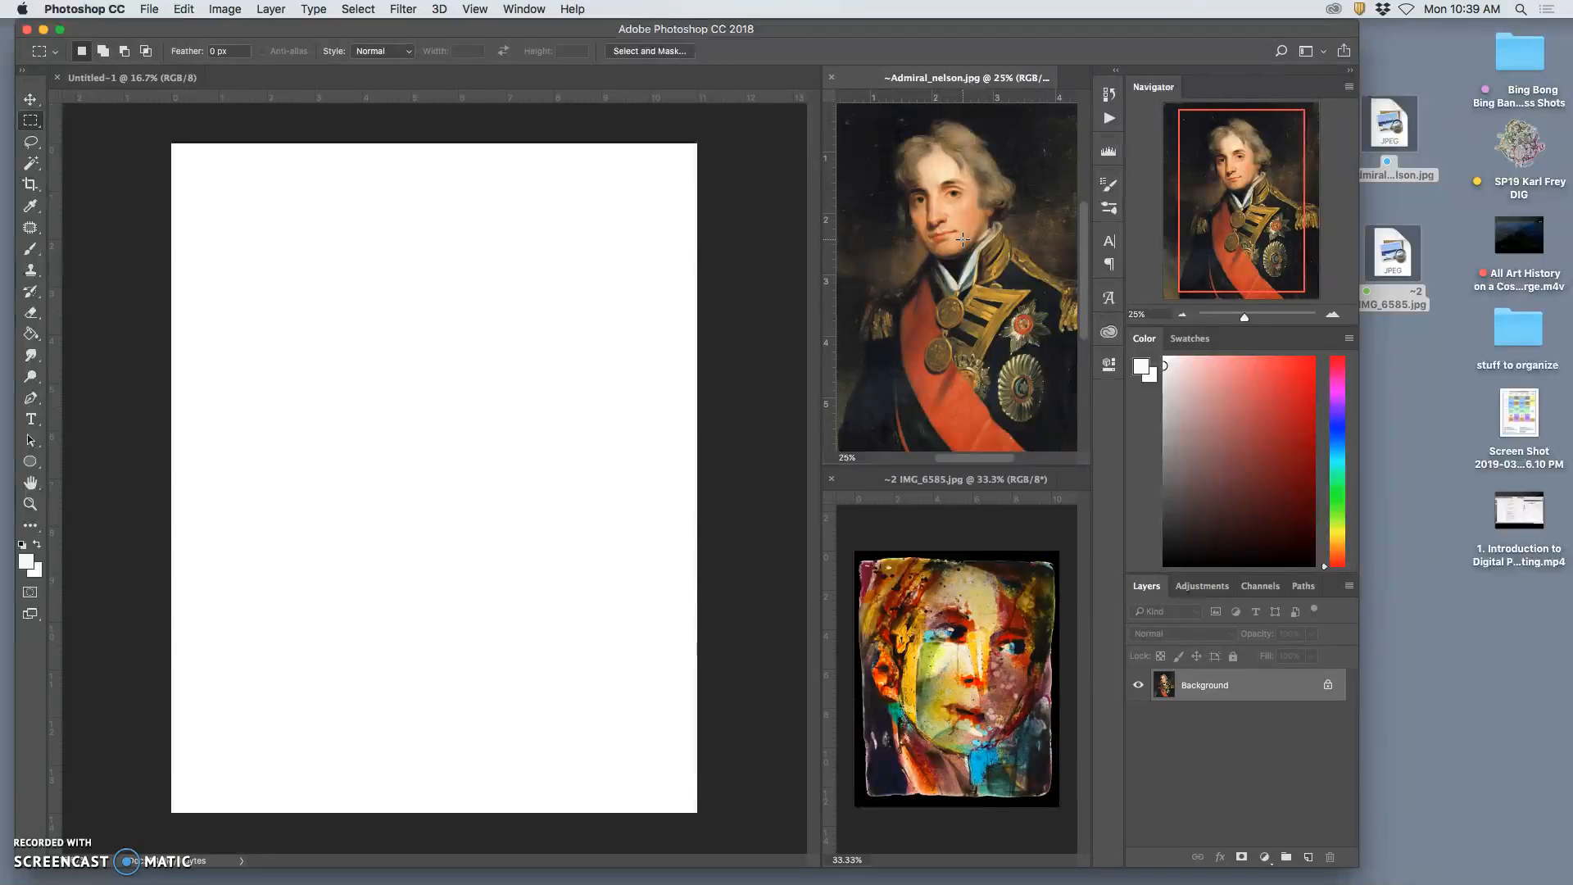
pyautogui.click(29, 252)
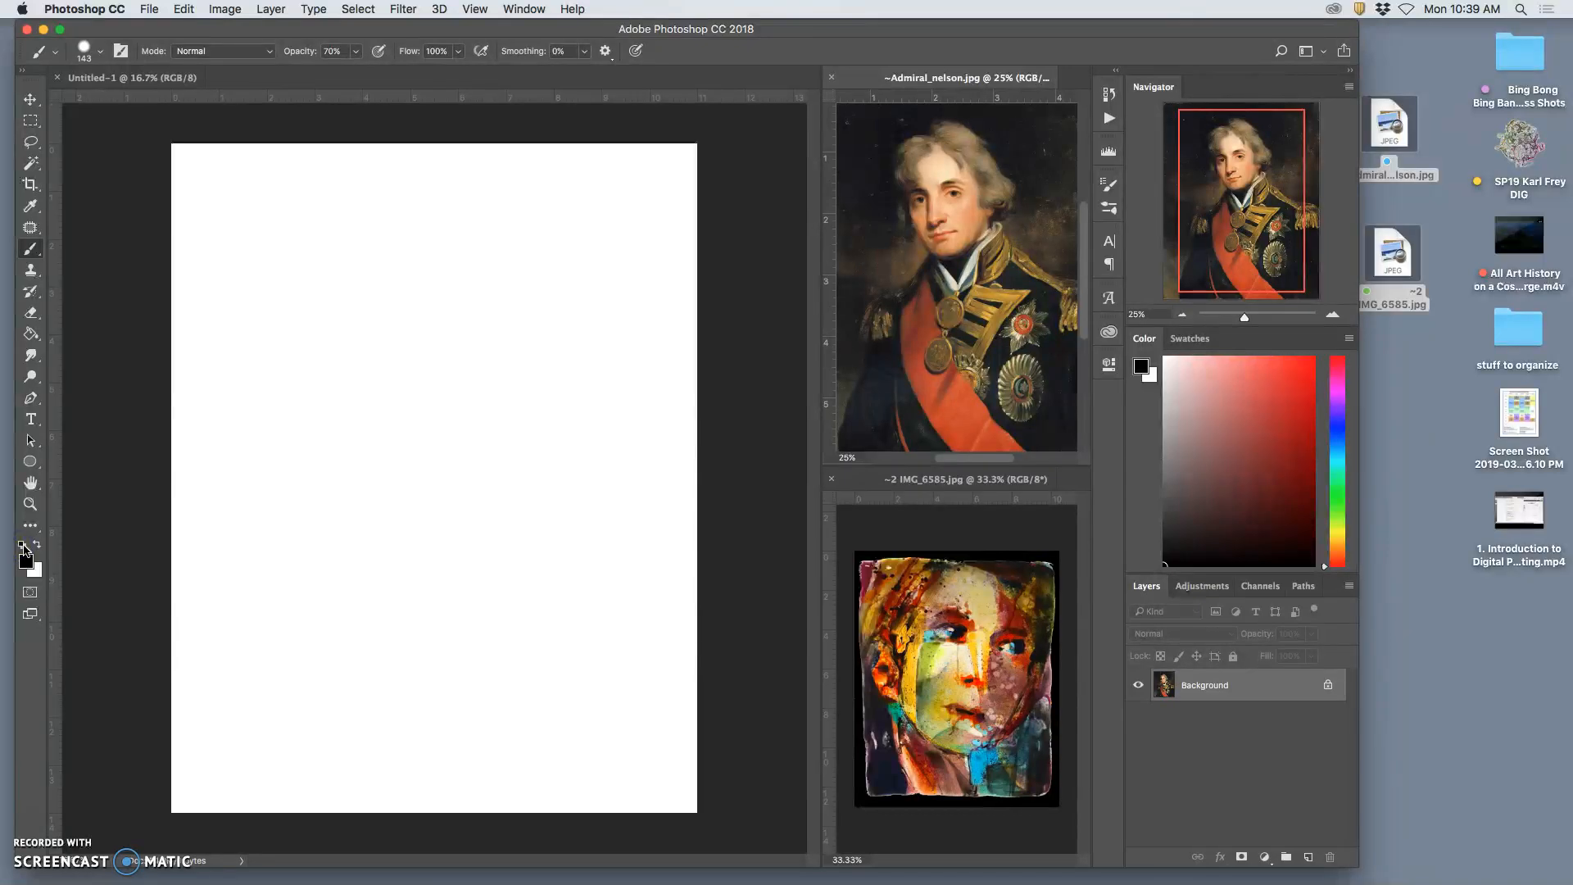
pyautogui.click(175, 77)
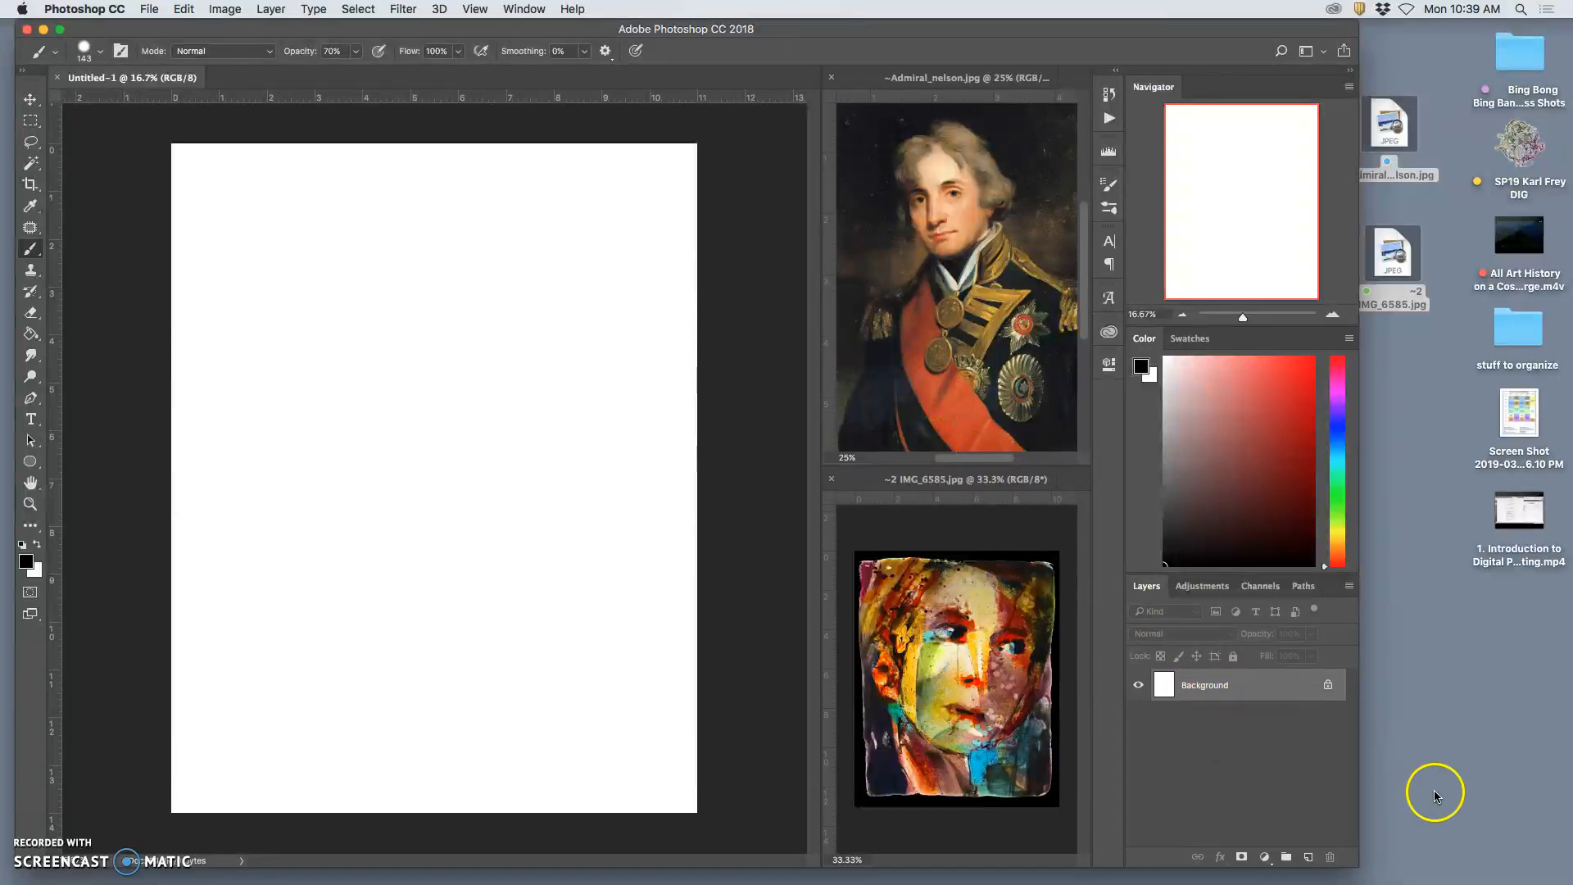
# Step: Add a new empty layer to Untitled-1 and convert its locked Background into an ordinary layer
pyautogui.click(1308, 856)
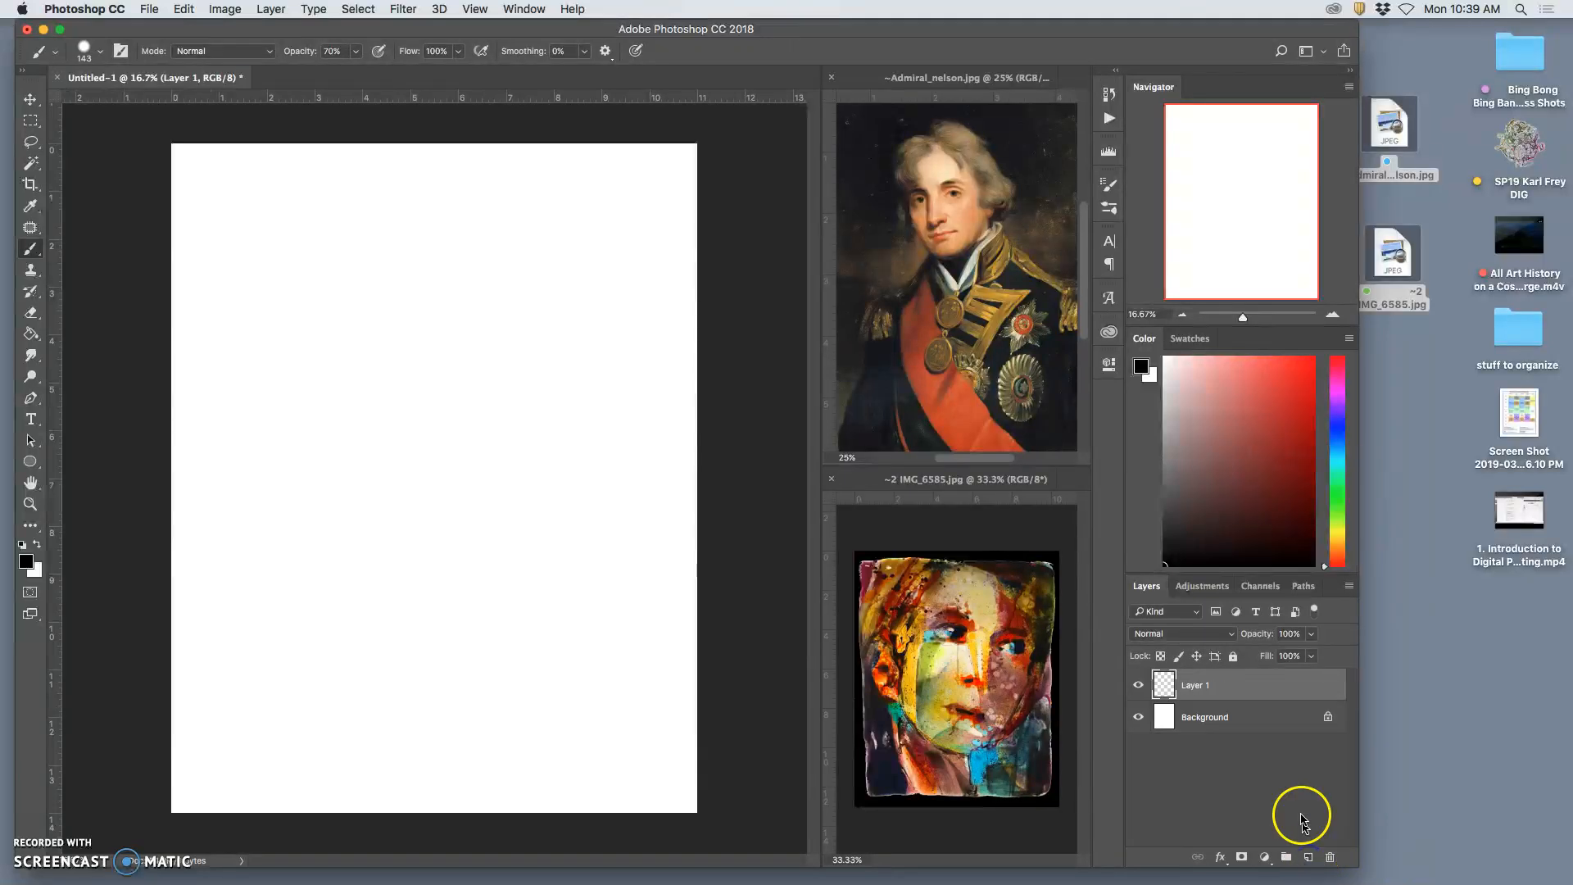
pyautogui.click(1261, 722)
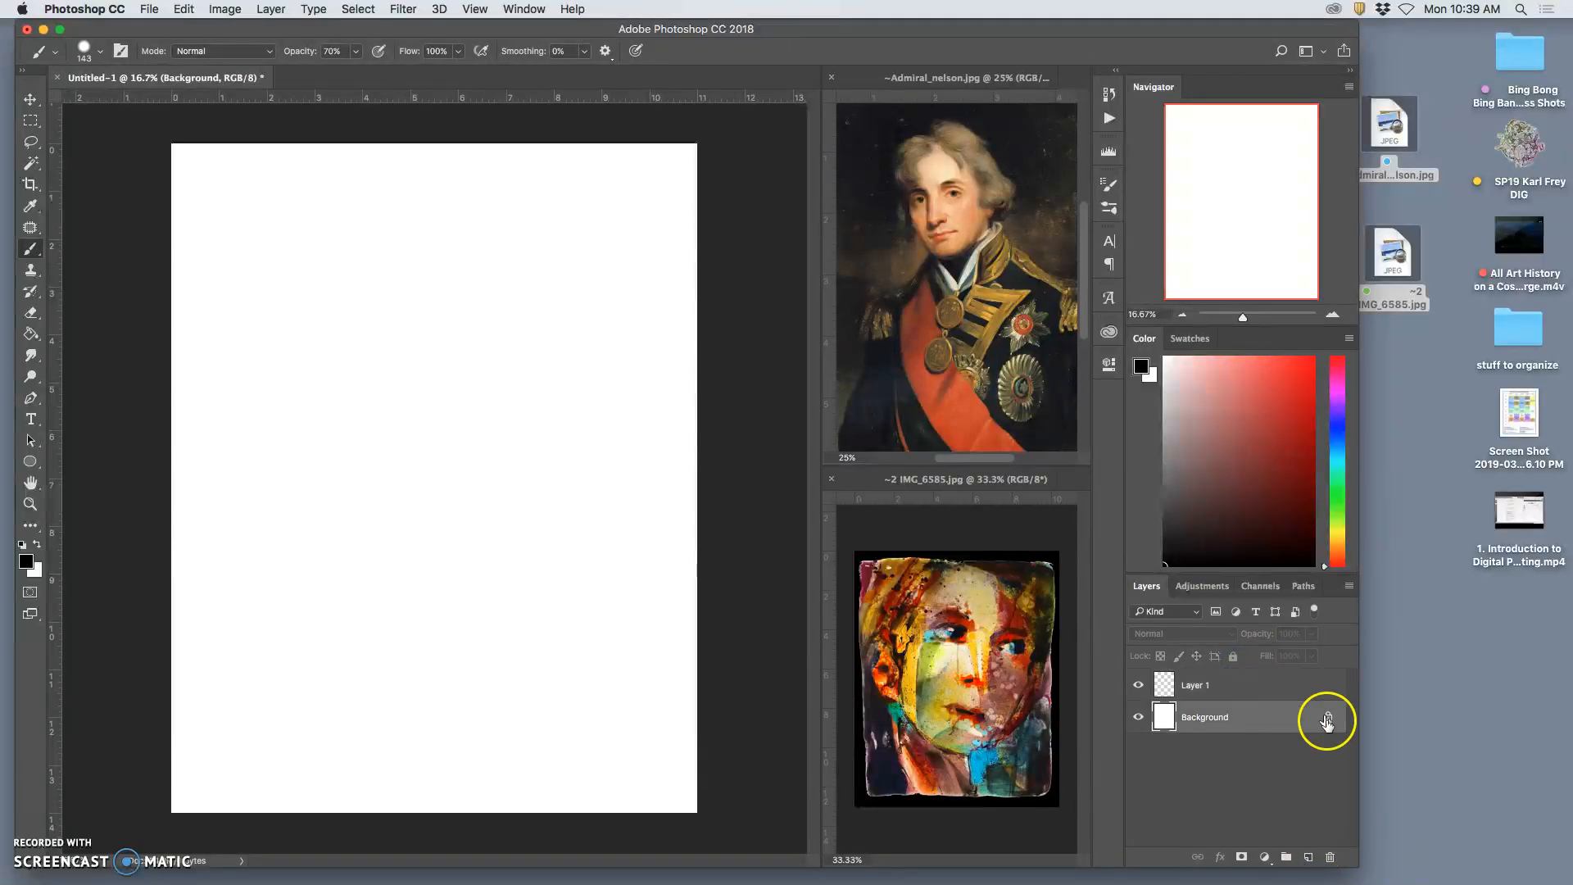
pyautogui.click(1308, 728)
pyautogui.click(923, 397)
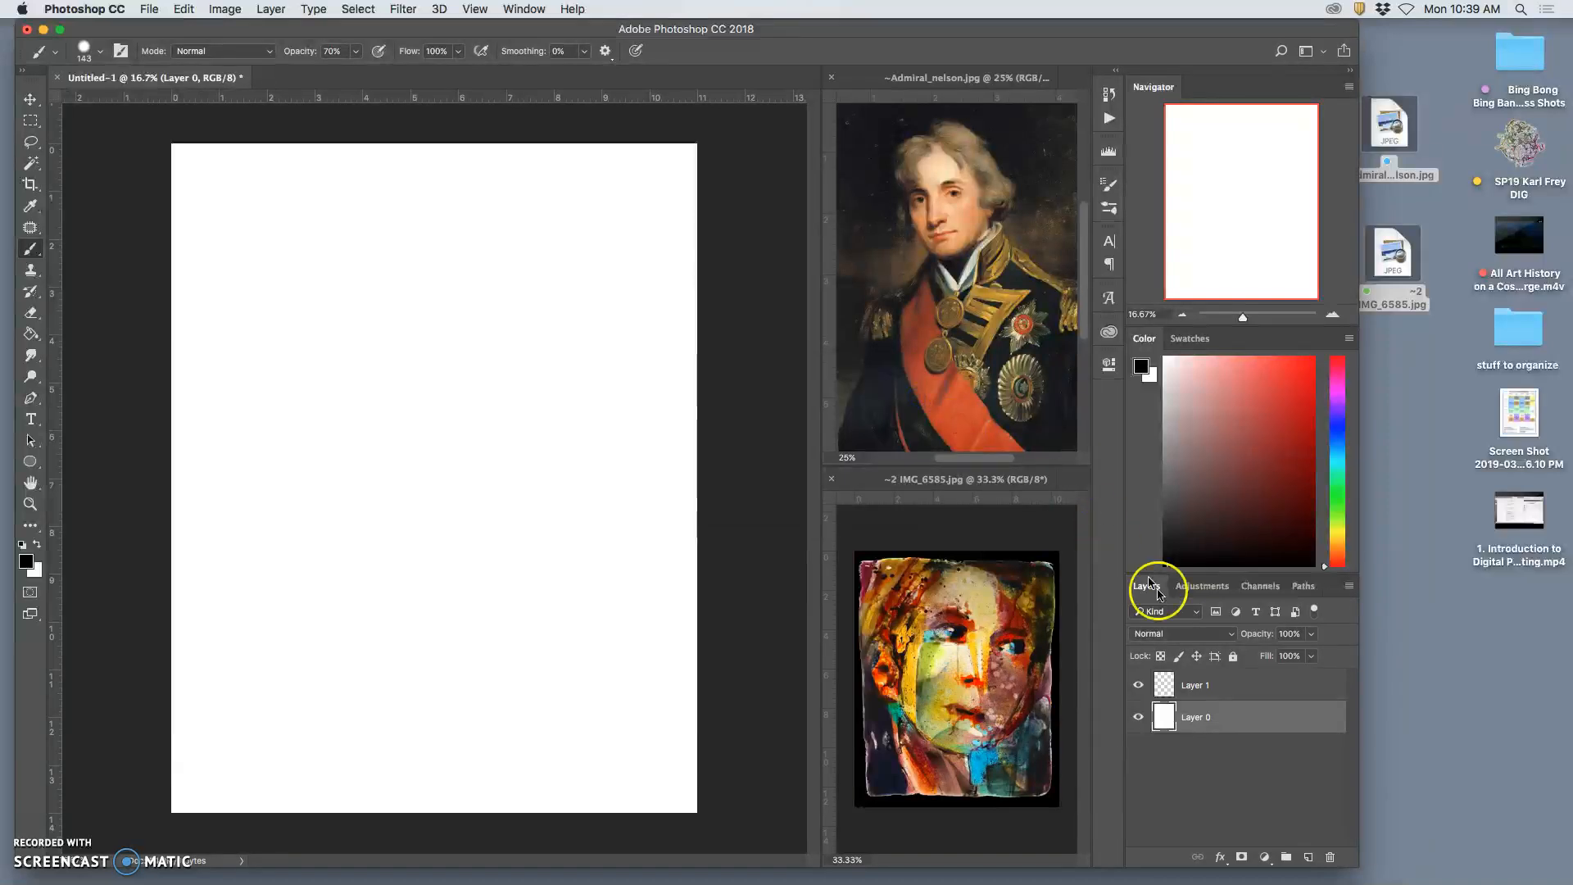
# Step: Lock the white base layer and rename the empty layer above it as Base SKetch
pyautogui.click(1240, 688)
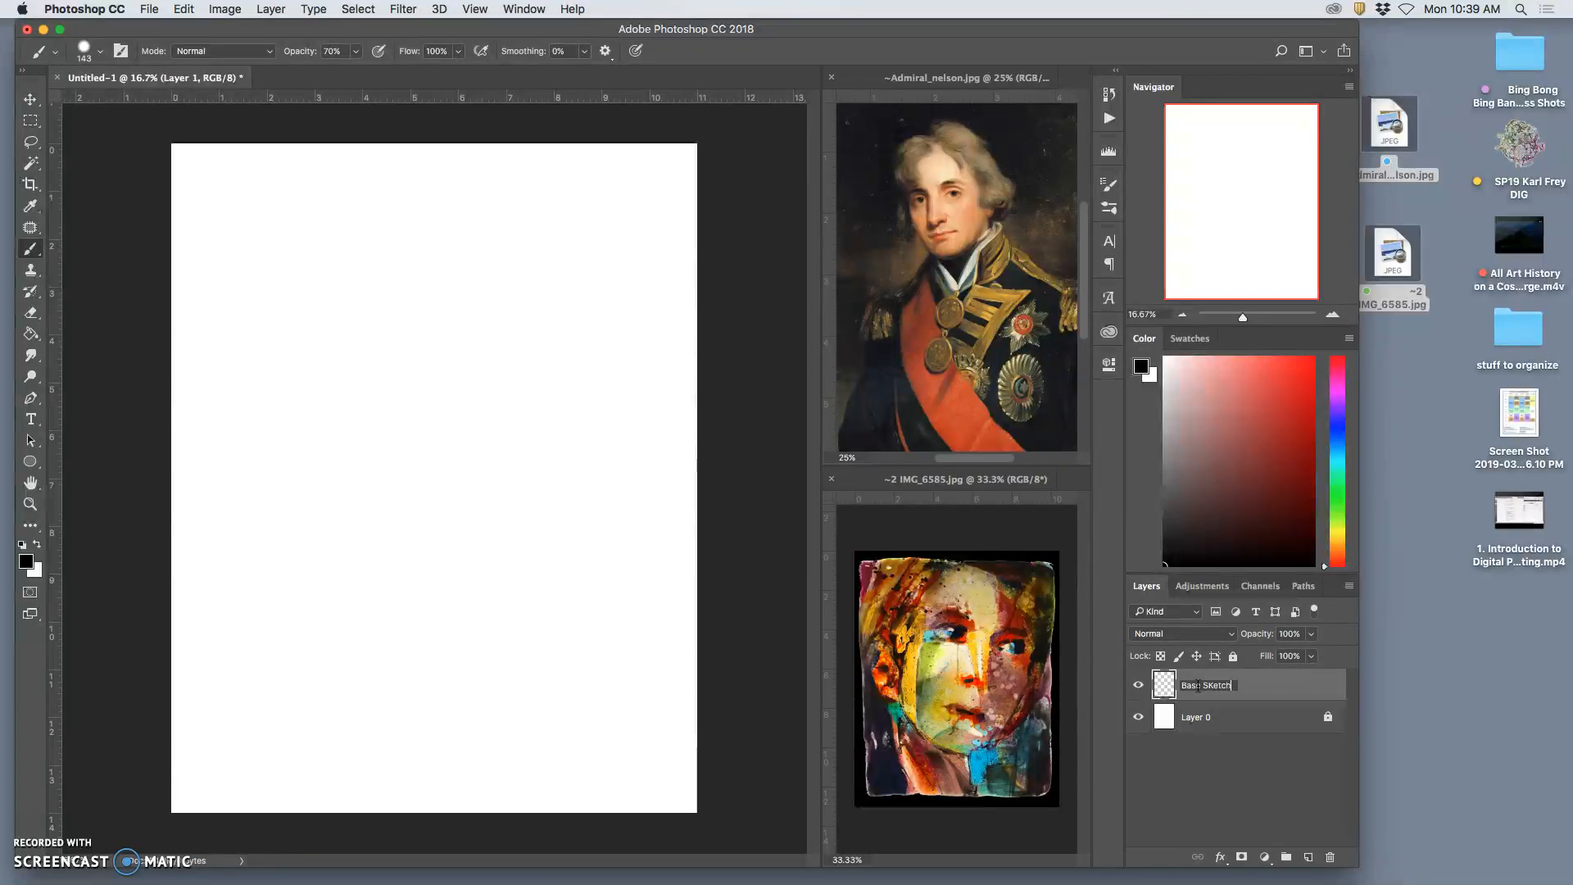
pyautogui.press('Return')
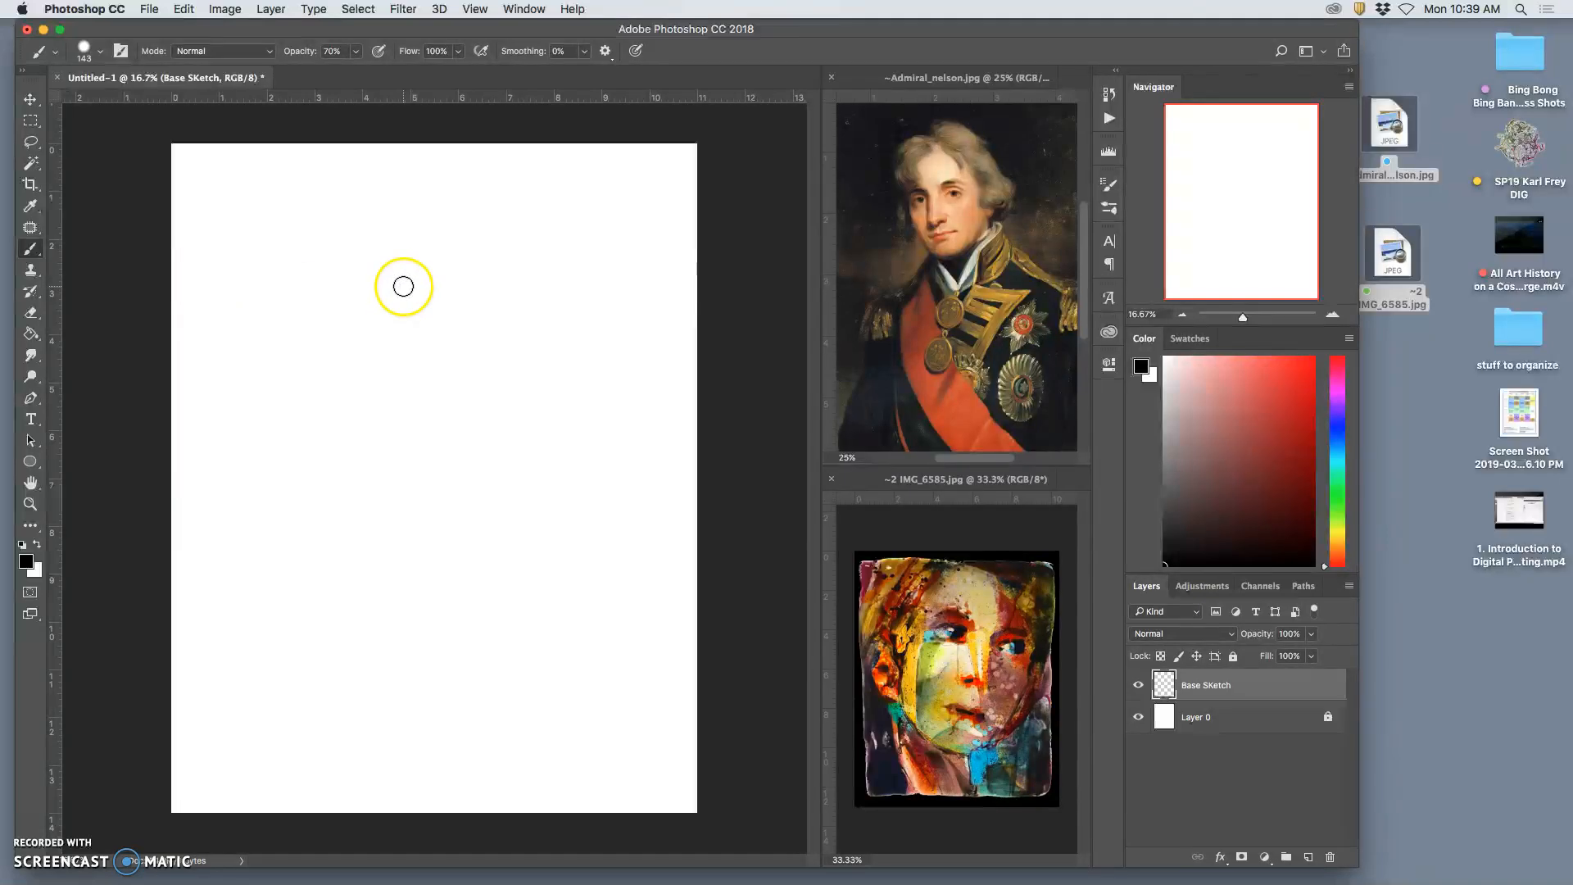
# Step: Paint a long curved test stroke on the Base SKetch layer and undo it
pyautogui.moveTo(497, 235)
pyautogui.mouseDown()
pyautogui.moveTo(439, 327)
pyautogui.moveTo(384, 545)
pyautogui.mouseUp()
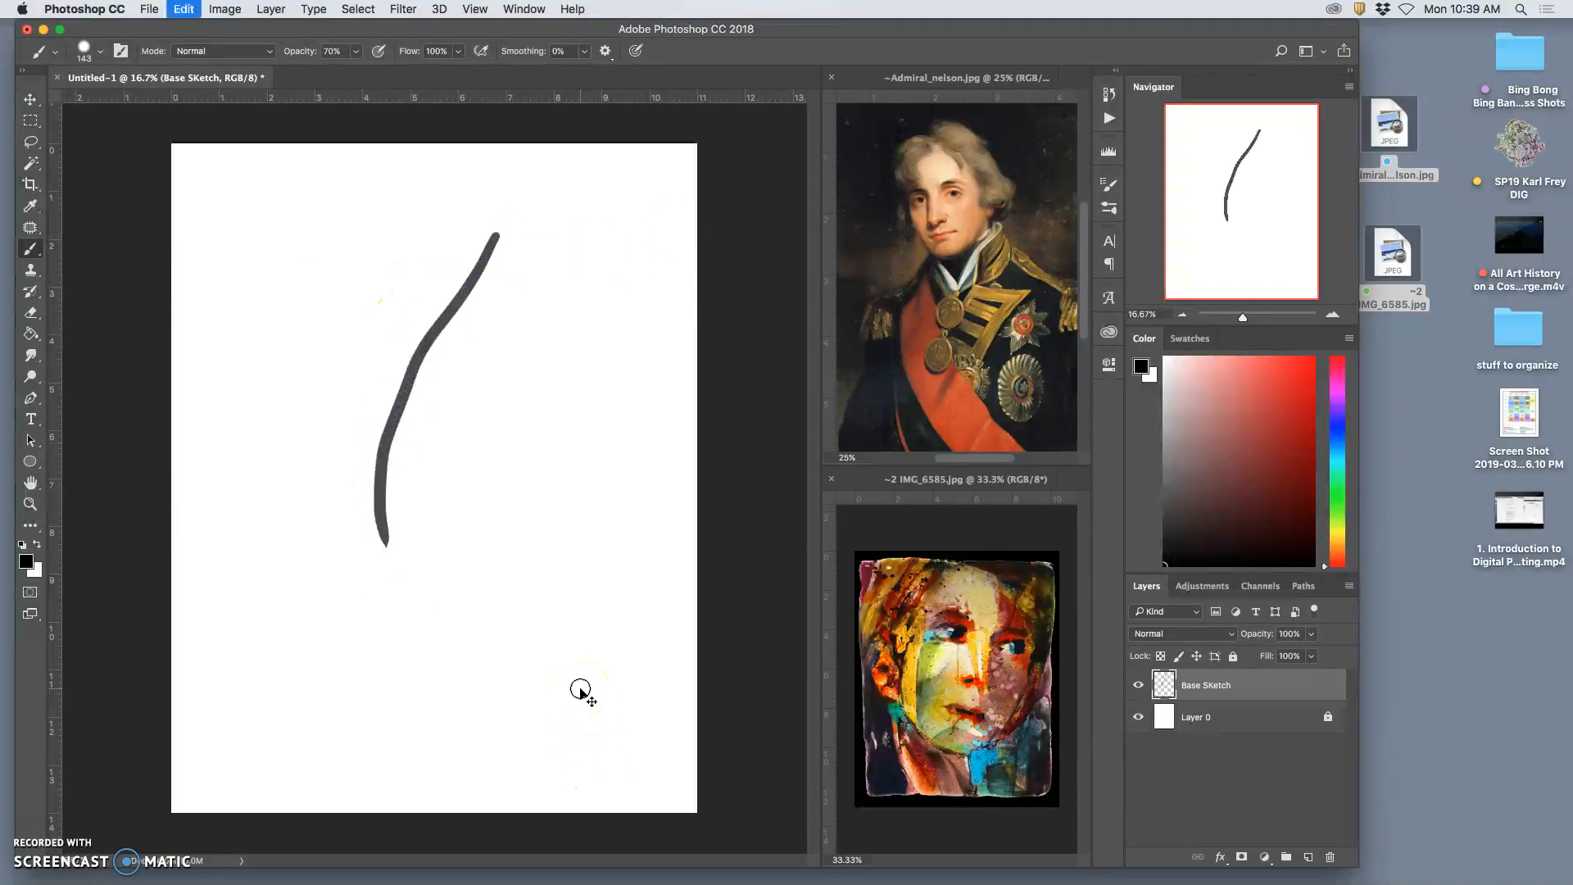
pyautogui.press('super+z')
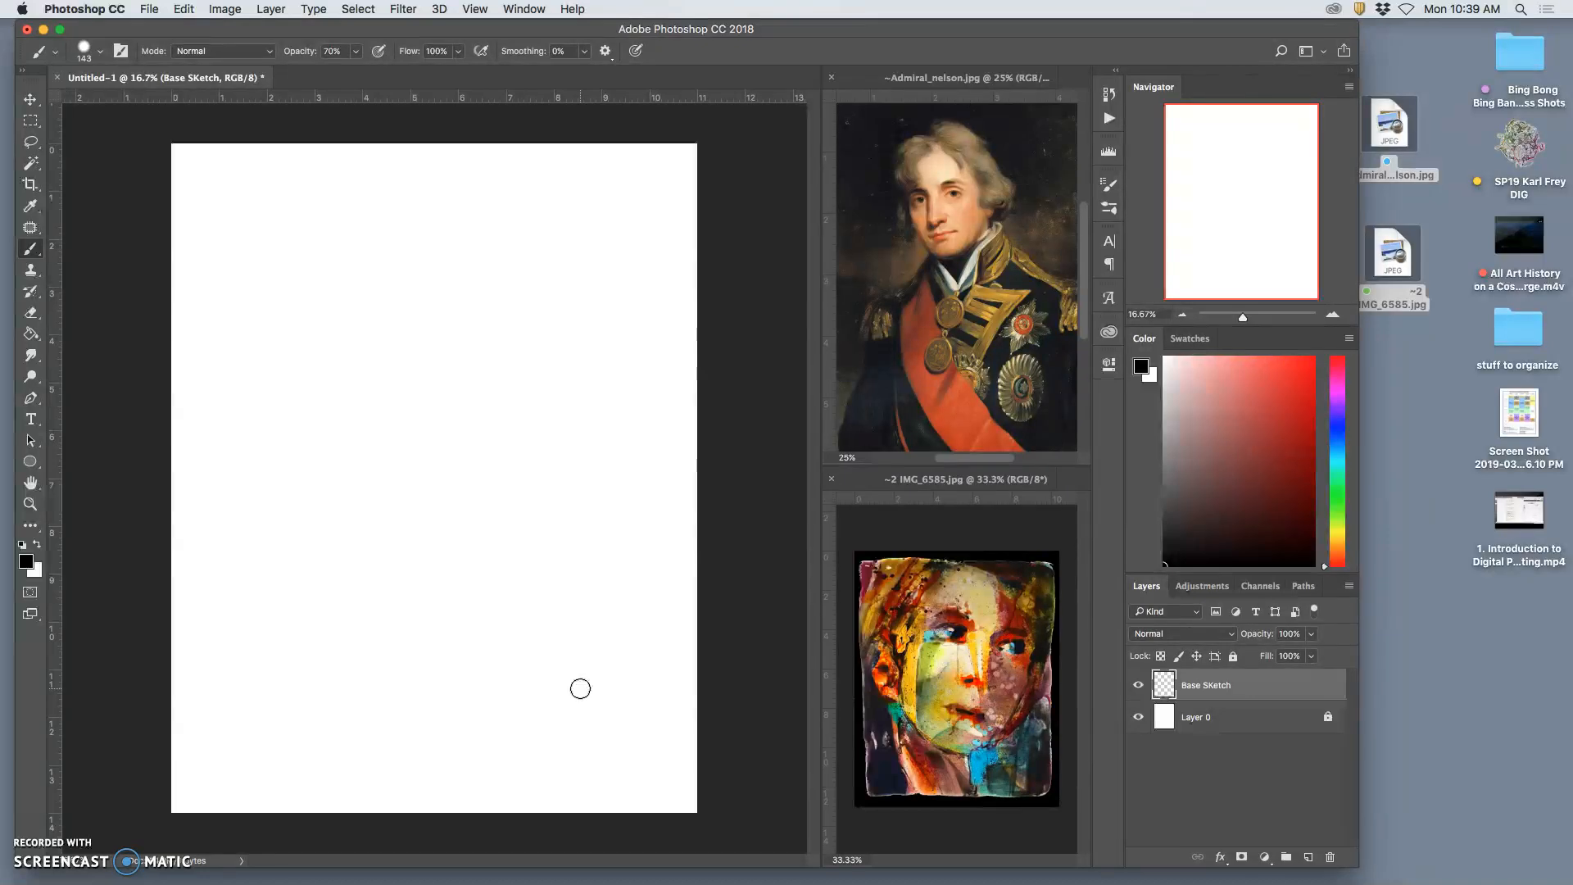
pyautogui.moveTo(453, 280); pyautogui.dragTo(438, 314)
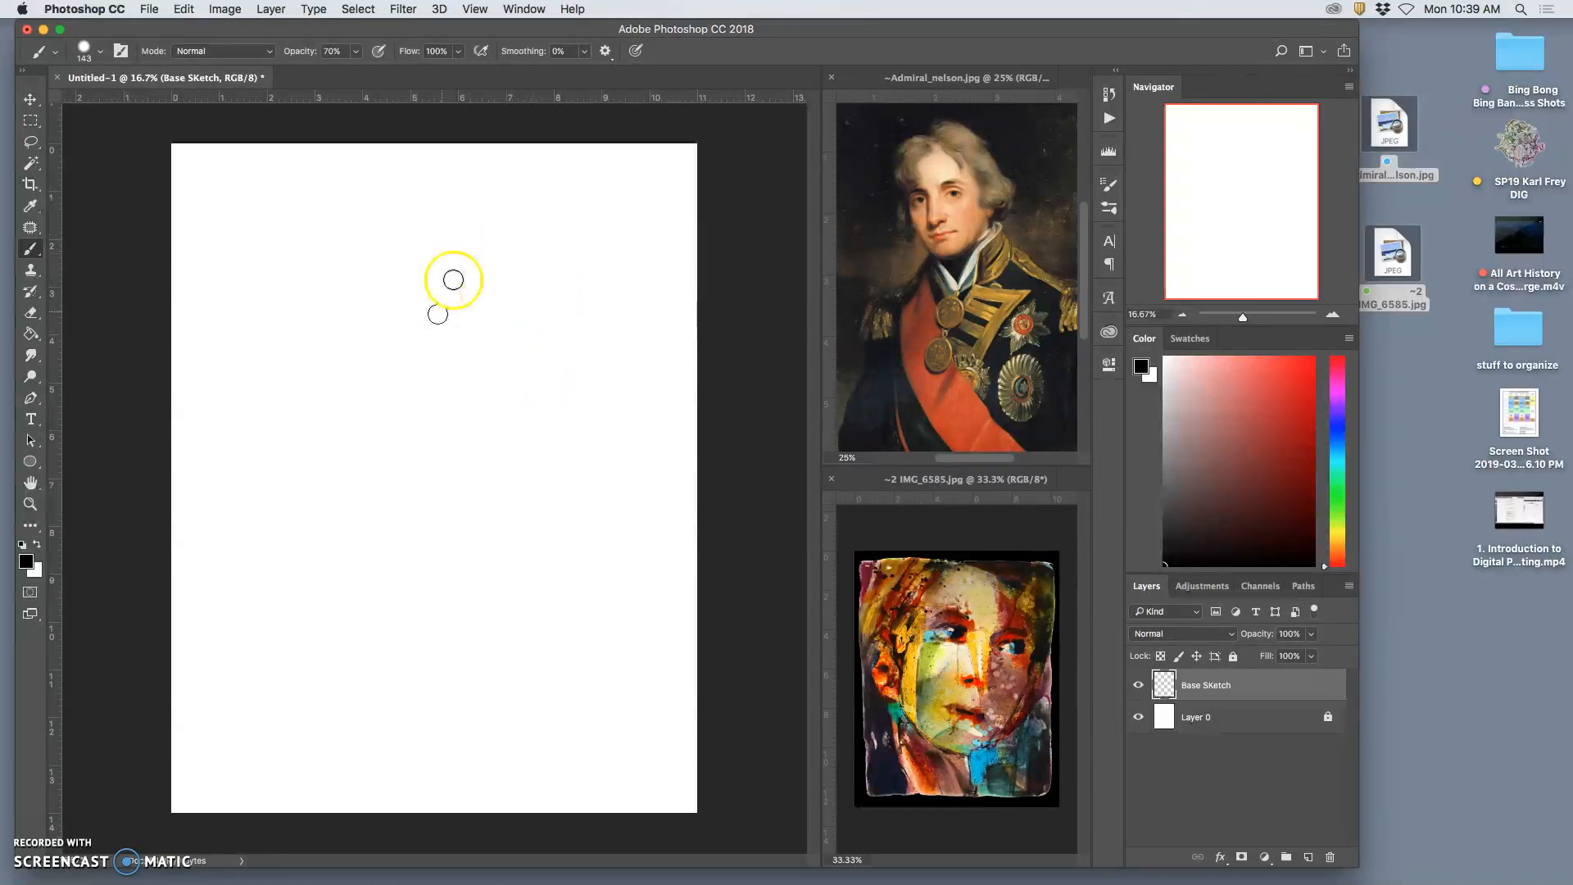
# Step: Create a new 1000 x 1000 pixel document at 72 pixels/inch with a white background
pyautogui.click(151, 13)
pyautogui.click(160, 31)
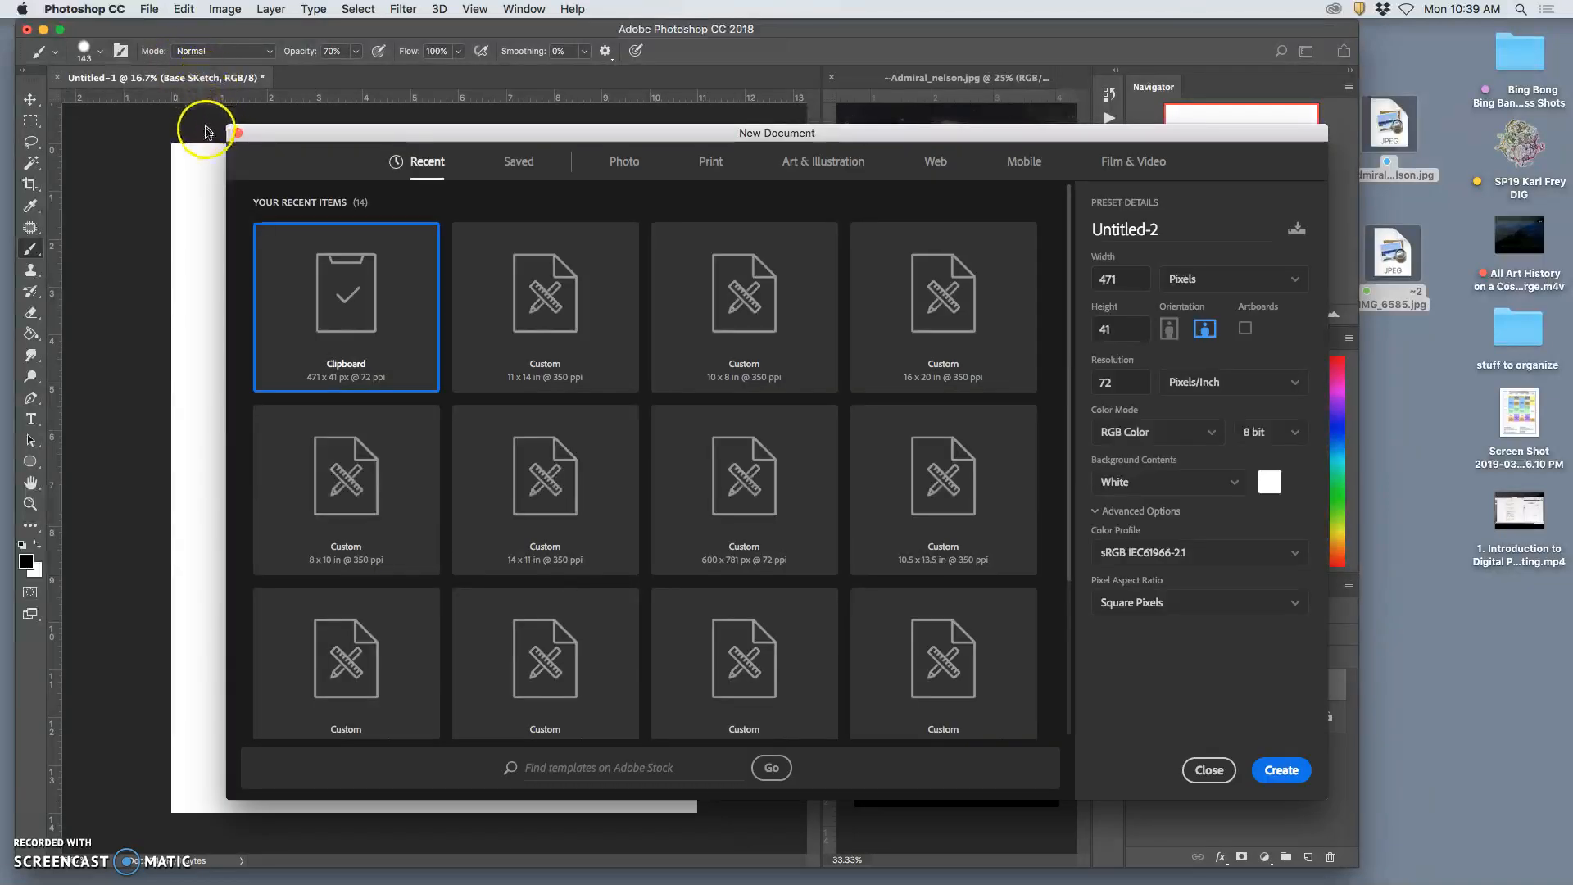
pyautogui.moveTo(1121, 282); pyautogui.dragTo(1098, 278)
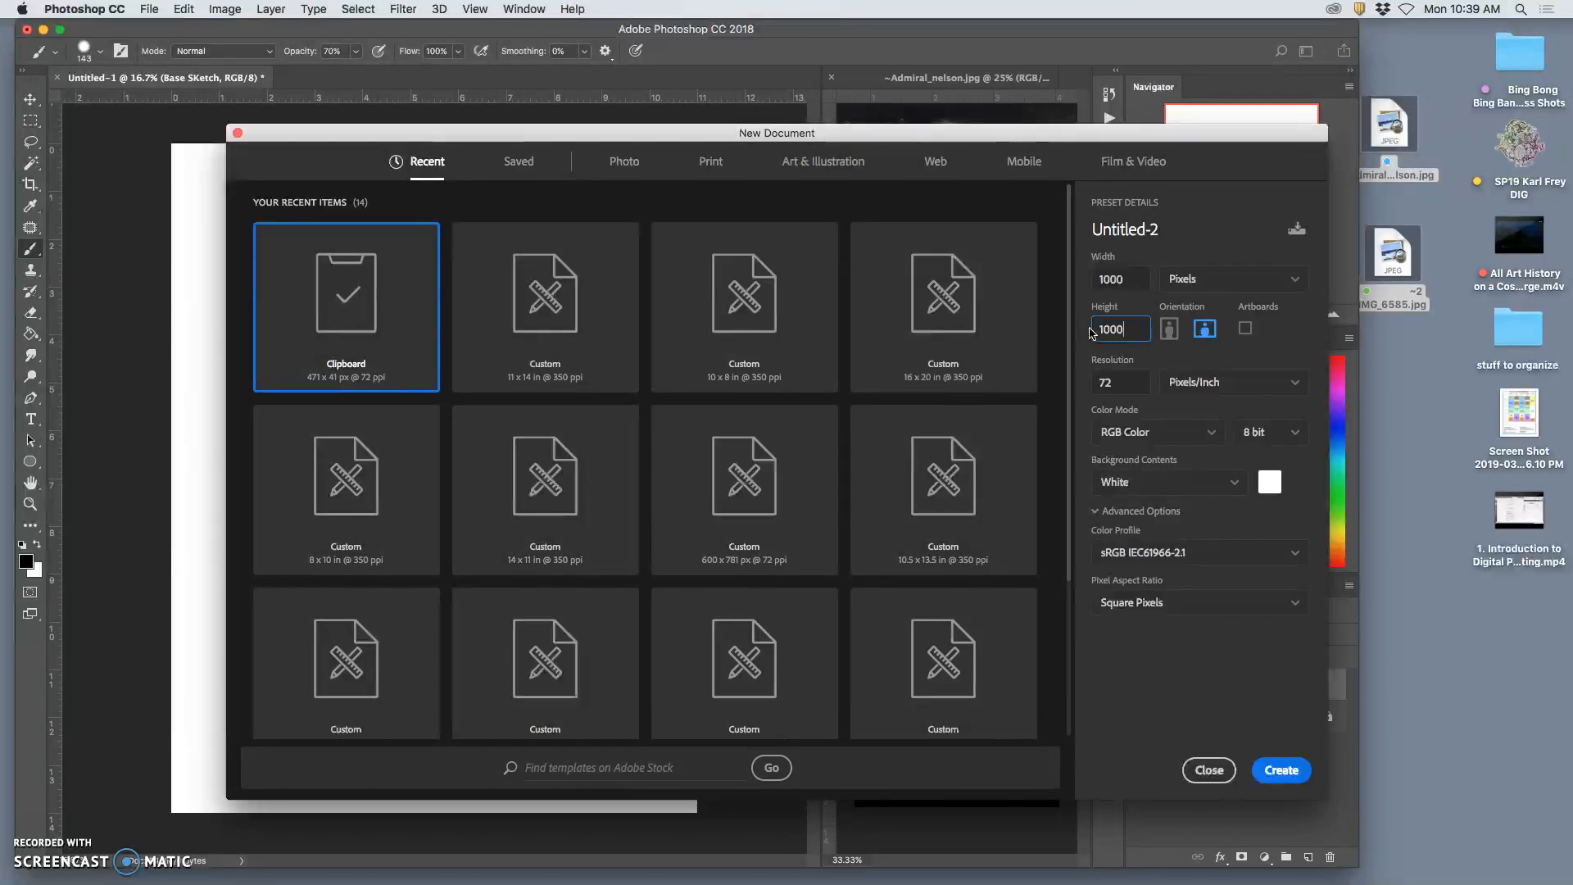
pyautogui.click(1282, 768)
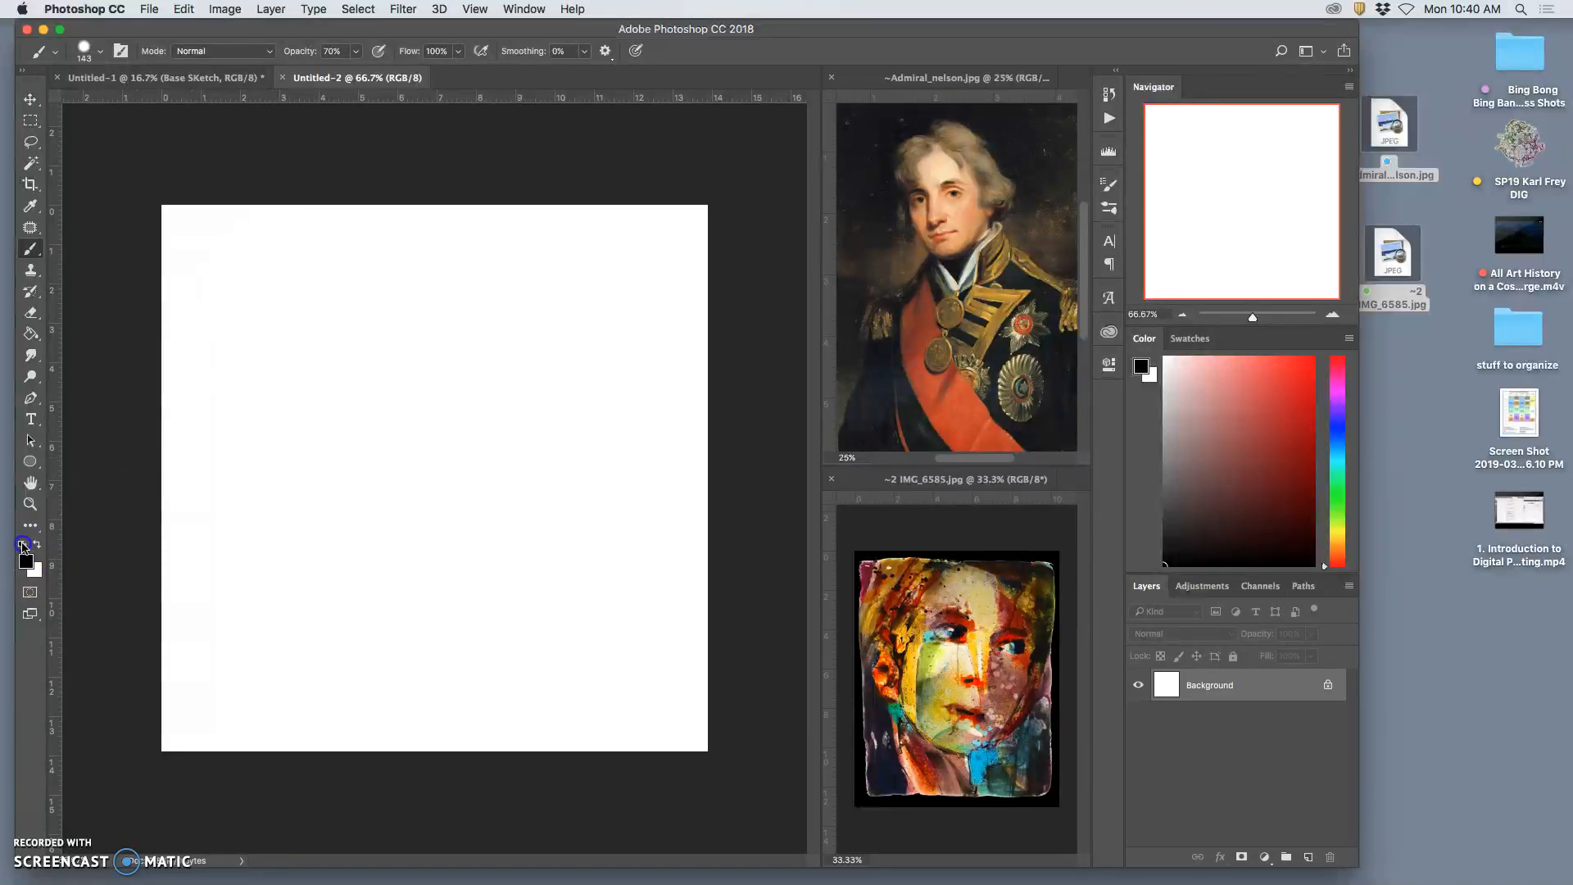
# Step: Set the Brush tool to 100% opacity and check its tip settings
pyautogui.click(354, 52)
pyautogui.click(100, 52)
pyautogui.click(102, 54)
pyautogui.click(100, 53)
pyautogui.click(100, 52)
# Step: Paint scattered black dots and short slanted strokes in a broad diagonal band from the canvas's upper left to its lower right
pyautogui.click(273, 279)
pyautogui.click(267, 299)
pyautogui.click(257, 352)
pyautogui.click(292, 326)
pyautogui.click(338, 293)
pyautogui.click(333, 312)
pyautogui.click(314, 391)
pyautogui.click(288, 421)
pyautogui.click(389, 351)
pyautogui.moveTo(423, 353); pyautogui.dragTo(391, 382)
pyautogui.moveTo(396, 420)
pyautogui.mouseDown()
pyautogui.moveTo(374, 452)
pyautogui.moveTo(279, 419)
pyautogui.mouseUp()
pyautogui.click(317, 490)
pyautogui.click(278, 374)
pyautogui.moveTo(316, 304); pyautogui.dragTo(276, 336)
pyautogui.click(255, 340)
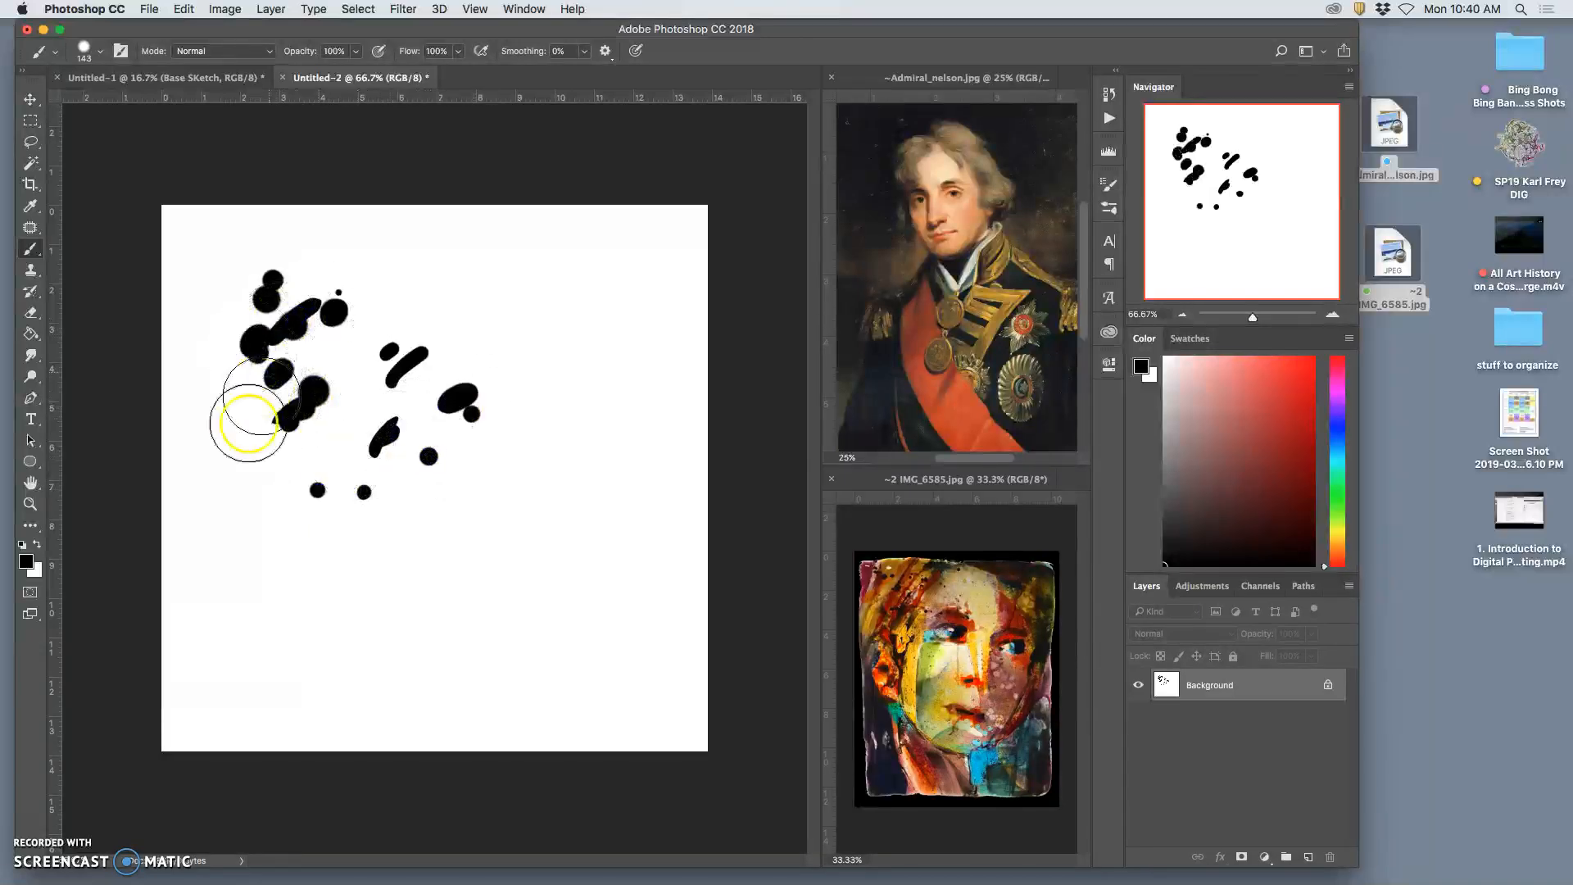
pyautogui.click(242, 433)
pyautogui.click(358, 354)
pyautogui.moveTo(383, 336); pyautogui.dragTo(368, 360)
pyautogui.click(424, 446)
pyautogui.moveTo(447, 451); pyautogui.dragTo(433, 474)
pyautogui.moveTo(482, 400); pyautogui.dragTo(459, 432)
pyautogui.moveTo(503, 446); pyautogui.dragTo(467, 498)
pyautogui.moveTo(481, 518); pyautogui.dragTo(462, 550)
pyautogui.moveTo(436, 602); pyautogui.dragTo(430, 618)
pyautogui.moveTo(417, 584); pyautogui.dragTo(366, 600)
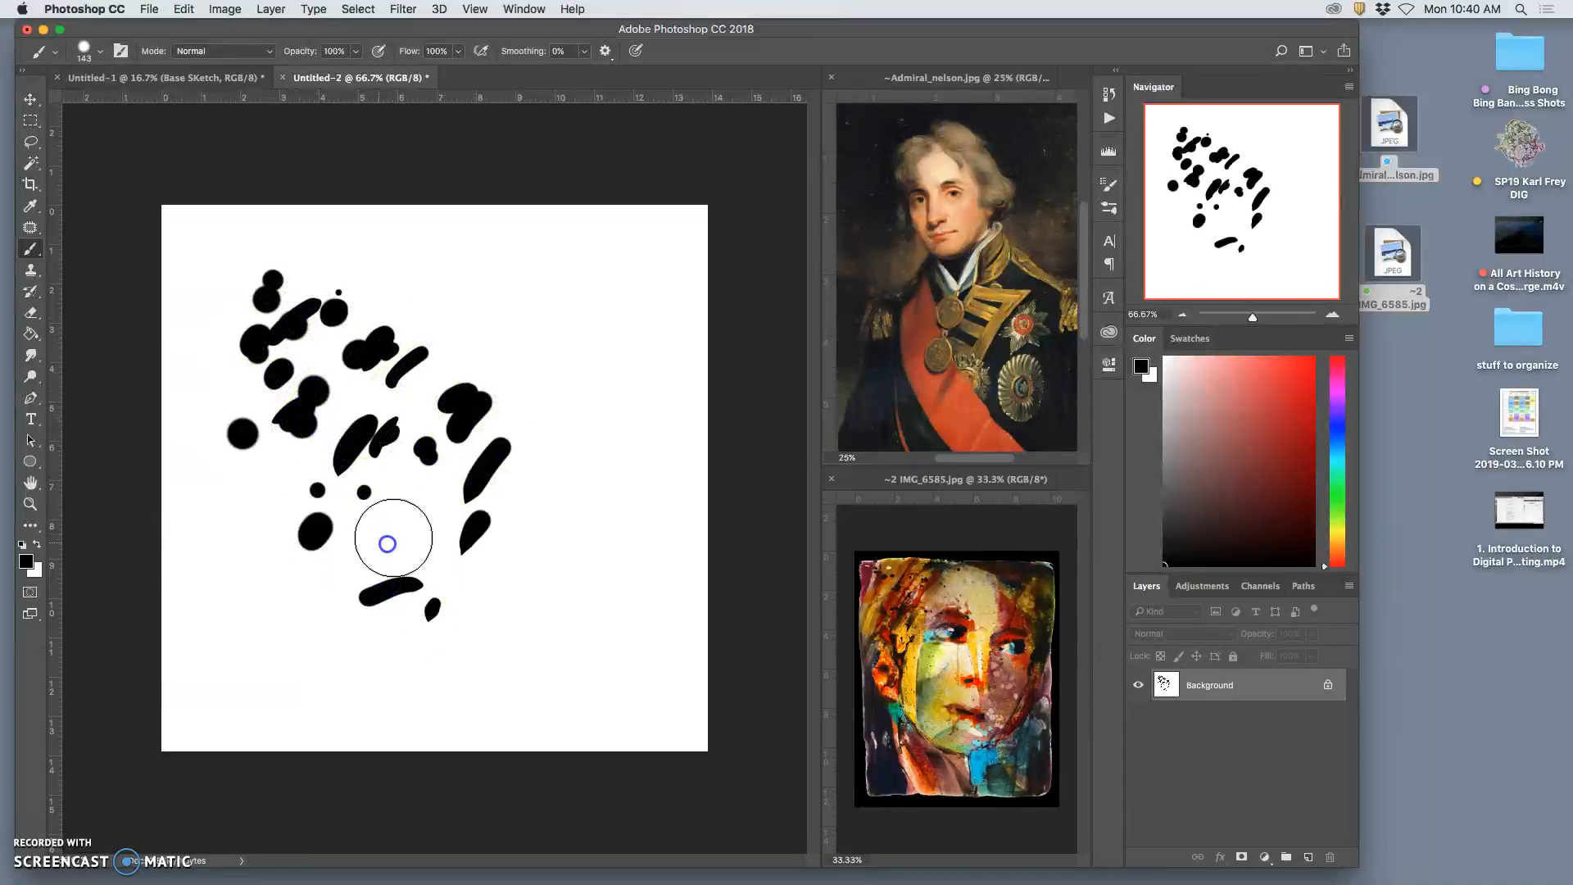
pyautogui.click(379, 537)
pyautogui.click(578, 500)
pyautogui.moveTo(606, 466); pyautogui.dragTo(578, 536)
pyautogui.moveTo(578, 614); pyautogui.dragTo(545, 655)
pyautogui.moveTo(598, 569)
pyautogui.mouseDown()
pyautogui.moveTo(576, 608)
pyautogui.moveTo(486, 615)
pyautogui.mouseUp()
pyautogui.moveTo(471, 532); pyautogui.dragTo(449, 560)
pyautogui.moveTo(433, 491); pyautogui.dragTo(422, 512)
pyautogui.click(409, 470)
pyautogui.moveTo(408, 348)
pyautogui.mouseDown()
pyautogui.moveTo(396, 367)
pyautogui.moveTo(439, 367)
pyautogui.moveTo(423, 331)
pyautogui.mouseUp()
pyautogui.click(403, 389)
pyautogui.moveTo(412, 305); pyautogui.dragTo(400, 324)
pyautogui.moveTo(401, 295); pyautogui.dragTo(365, 321)
pyautogui.moveTo(339, 383); pyautogui.dragTo(296, 461)
pyautogui.moveTo(269, 462); pyautogui.dragTo(249, 497)
pyautogui.moveTo(239, 434); pyautogui.dragTo(221, 455)
pyautogui.moveTo(194, 434); pyautogui.dragTo(174, 485)
pyautogui.click(192, 495)
pyautogui.click(217, 401)
pyautogui.moveTo(224, 370); pyautogui.dragTo(218, 390)
pyautogui.click(240, 241)
pyautogui.moveTo(225, 255)
pyautogui.mouseDown()
pyautogui.moveTo(211, 294)
pyautogui.moveTo(233, 295)
pyautogui.mouseUp()
pyautogui.click(225, 325)
pyautogui.moveTo(208, 346)
pyautogui.mouseDown()
pyautogui.moveTo(338, 345)
pyautogui.moveTo(414, 380)
pyautogui.moveTo(385, 566)
pyautogui.moveTo(472, 502)
pyautogui.moveTo(450, 502)
pyautogui.moveTo(420, 559)
pyautogui.mouseUp()
pyautogui.moveTo(501, 599); pyautogui.dragTo(449, 645)
pyautogui.moveTo(473, 551); pyautogui.dragTo(457, 589)
pyautogui.moveTo(476, 578); pyautogui.dragTo(401, 646)
pyautogui.click(423, 661)
pyautogui.click(382, 631)
pyautogui.moveTo(523, 646); pyautogui.dragTo(516, 673)
pyautogui.click(510, 680)
pyautogui.moveTo(538, 567); pyautogui.dragTo(529, 581)
pyautogui.click(572, 546)
pyautogui.moveTo(555, 557); pyautogui.dragTo(575, 581)
pyautogui.moveTo(636, 518); pyautogui.dragTo(624, 540)
pyautogui.moveTo(641, 534)
pyautogui.mouseDown()
pyautogui.moveTo(627, 568)
pyautogui.moveTo(663, 590)
pyautogui.moveTo(626, 632)
pyautogui.mouseUp()
pyautogui.moveTo(608, 675); pyautogui.dragTo(603, 682)
pyautogui.moveTo(594, 684); pyautogui.dragTo(586, 696)
pyautogui.moveTo(612, 604)
pyautogui.mouseDown()
pyautogui.moveTo(503, 643)
pyautogui.moveTo(465, 713)
pyautogui.mouseUp()
pyautogui.moveTo(577, 631); pyautogui.dragTo(555, 656)
pyautogui.moveTo(572, 670); pyautogui.dragTo(564, 685)
pyautogui.moveTo(556, 680); pyautogui.dragTo(545, 689)
pyautogui.moveTo(600, 664)
pyautogui.mouseDown()
pyautogui.moveTo(593, 683)
pyautogui.moveTo(640, 657)
pyautogui.mouseUp()
pyautogui.moveTo(686, 685); pyautogui.dragTo(680, 691)
pyautogui.moveTo(692, 625); pyautogui.dragTo(676, 637)
pyautogui.moveTo(639, 567); pyautogui.dragTo(625, 571)
pyautogui.moveTo(521, 412); pyautogui.dragTo(498, 450)
pyautogui.moveTo(542, 423); pyautogui.dragTo(532, 439)
pyautogui.moveTo(525, 367); pyautogui.dragTo(508, 392)
pyautogui.moveTo(508, 363); pyautogui.dragTo(495, 388)
pyautogui.moveTo(485, 356)
pyautogui.mouseDown()
pyautogui.moveTo(467, 389)
pyautogui.moveTo(406, 426)
pyautogui.mouseUp()
pyautogui.moveTo(416, 462); pyautogui.dragTo(384, 502)
pyautogui.moveTo(330, 504)
pyautogui.mouseDown()
pyautogui.moveTo(319, 532)
pyautogui.moveTo(339, 498)
pyautogui.moveTo(368, 536)
pyautogui.mouseUp()
pyautogui.moveTo(361, 558); pyautogui.dragTo(352, 579)
pyautogui.moveTo(328, 582)
pyautogui.mouseDown()
pyautogui.moveTo(318, 602)
pyautogui.moveTo(303, 578)
pyautogui.mouseUp()
pyautogui.moveTo(294, 532); pyautogui.dragTo(287, 556)
pyautogui.click(923, 303)
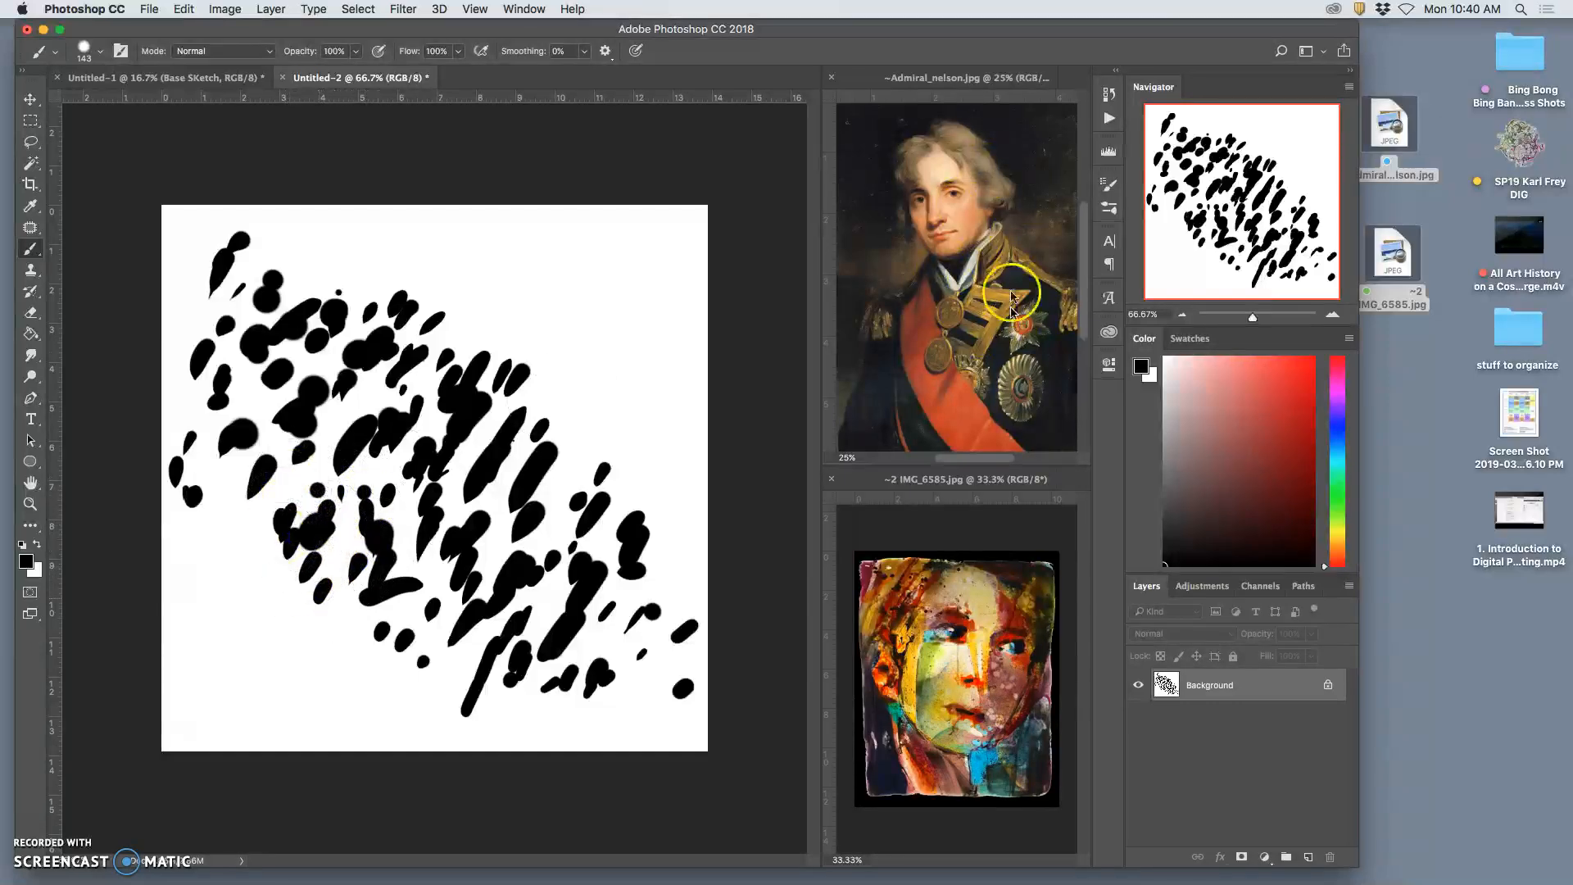
# Step: Add more black dabs and thin strokes in the gaps and along the outer edges of the diagonal band
pyautogui.moveTo(289, 480)
pyautogui.mouseDown()
pyautogui.moveTo(249, 530)
pyautogui.moveTo(262, 519)
pyautogui.mouseUp()
pyautogui.moveTo(223, 465)
pyautogui.mouseDown()
pyautogui.moveTo(238, 526)
pyautogui.moveTo(527, 341)
pyautogui.moveTo(541, 432)
pyautogui.moveTo(597, 480)
pyautogui.moveTo(508, 557)
pyautogui.moveTo(550, 442)
pyautogui.moveTo(453, 439)
pyautogui.moveTo(491, 426)
pyautogui.moveTo(414, 404)
pyautogui.moveTo(410, 369)
pyautogui.moveTo(334, 428)
pyautogui.mouseUp()
pyautogui.moveTo(481, 258); pyautogui.dragTo(470, 273)
pyautogui.click(473, 313)
pyautogui.click(473, 323)
pyautogui.click(493, 324)
pyautogui.moveTo(496, 326)
pyautogui.mouseDown()
pyautogui.moveTo(450, 291)
pyautogui.moveTo(397, 309)
pyautogui.moveTo(369, 263)
pyautogui.moveTo(315, 275)
pyautogui.mouseUp()
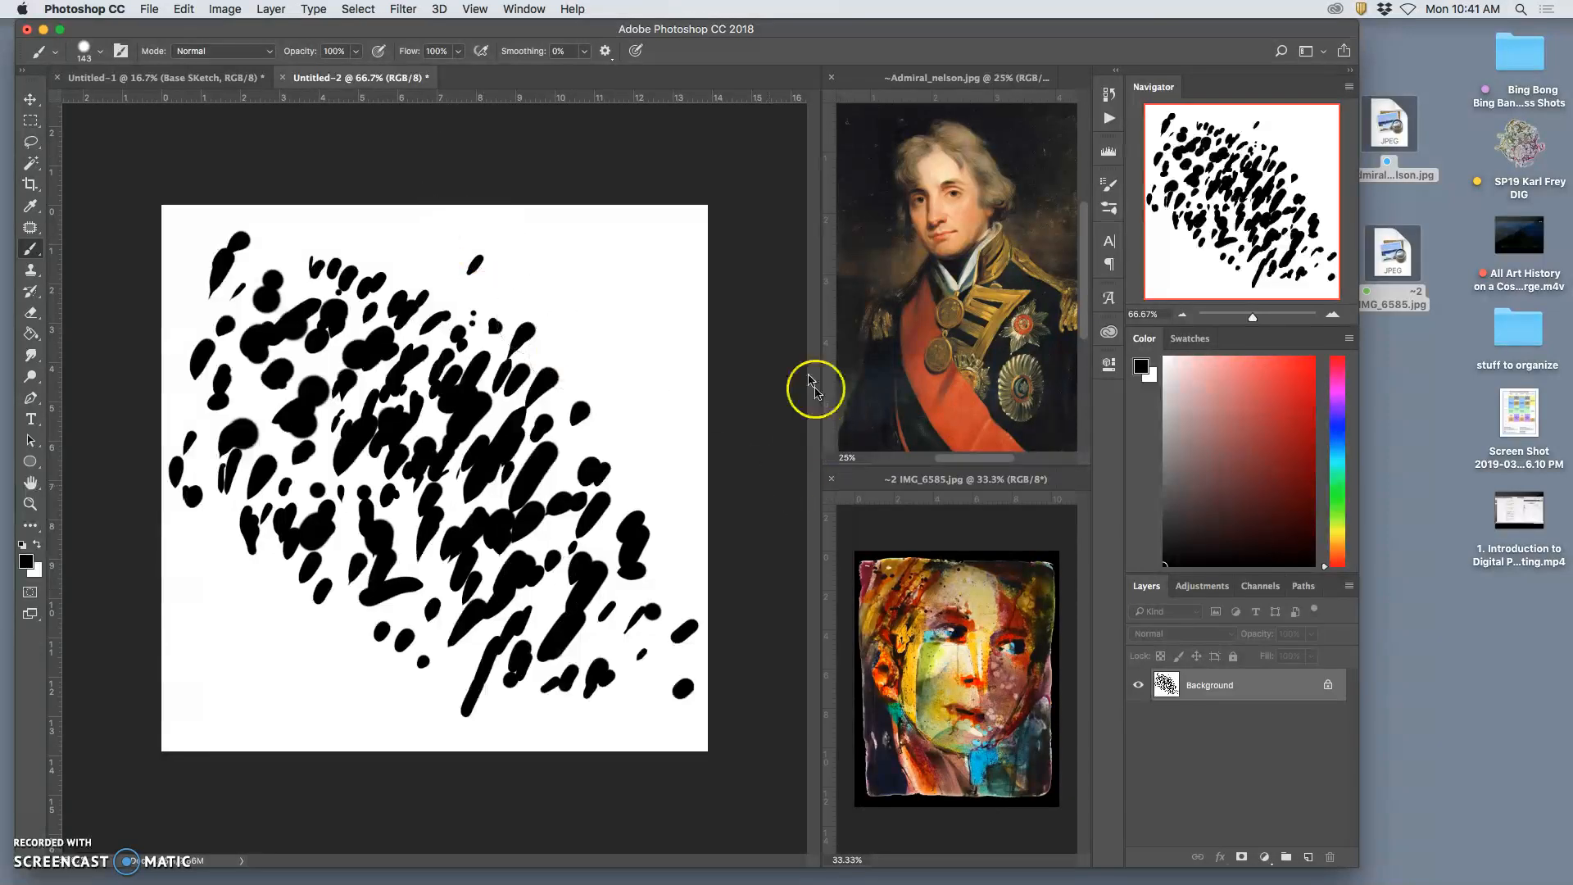
pyautogui.click(597, 443)
pyautogui.click(632, 441)
pyautogui.click(635, 471)
pyautogui.moveTo(631, 496)
pyautogui.mouseDown()
pyautogui.moveTo(597, 533)
pyautogui.moveTo(625, 509)
pyautogui.moveTo(649, 551)
pyautogui.moveTo(602, 613)
pyautogui.mouseUp()
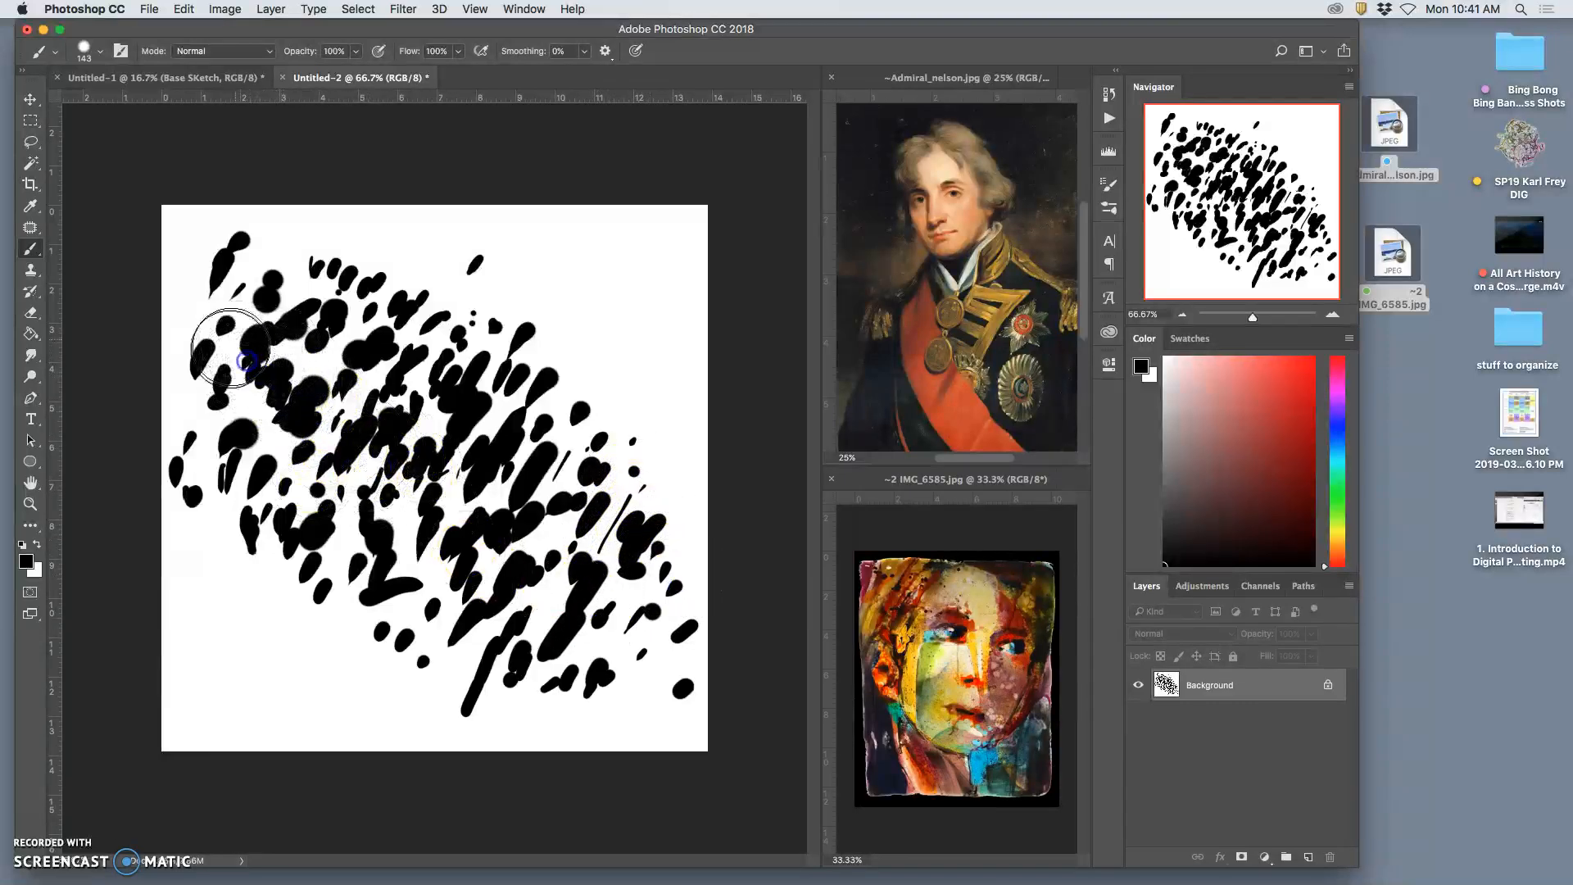
pyautogui.moveTo(191, 240)
pyautogui.mouseDown()
pyautogui.moveTo(225, 258)
pyautogui.moveTo(234, 324)
pyautogui.moveTo(274, 319)
pyautogui.moveTo(308, 287)
pyautogui.mouseUp()
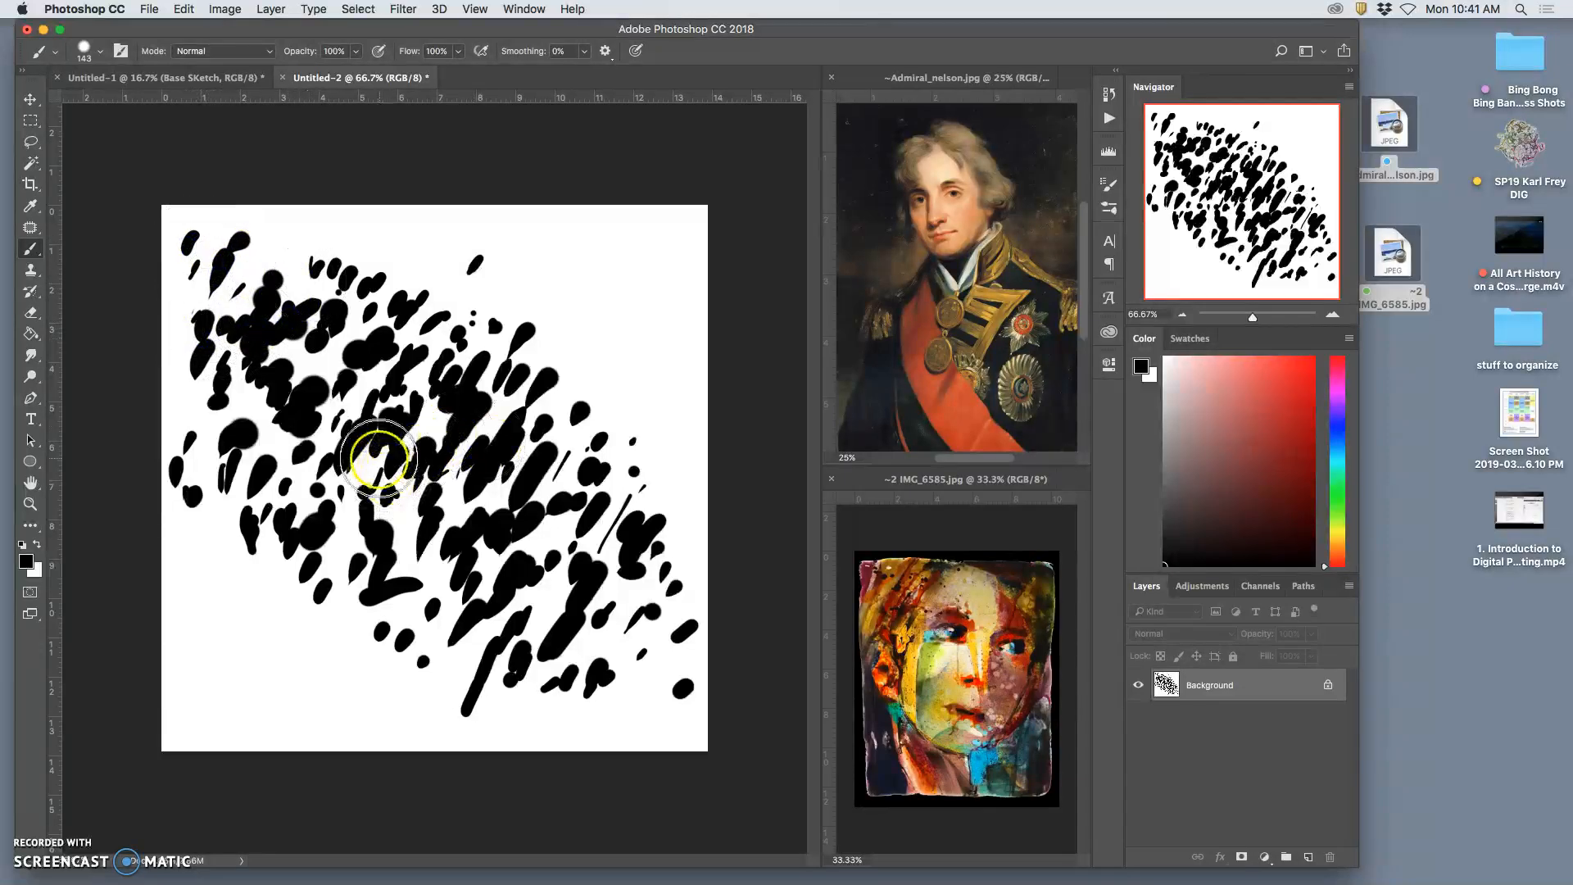
pyautogui.click(338, 346)
pyautogui.moveTo(338, 346); pyautogui.dragTo(329, 353)
pyautogui.click(291, 359)
# Step: Set up the Eraser tool with 100% opacity, 100% hardness and a size of 51 px
pyautogui.click(30, 303)
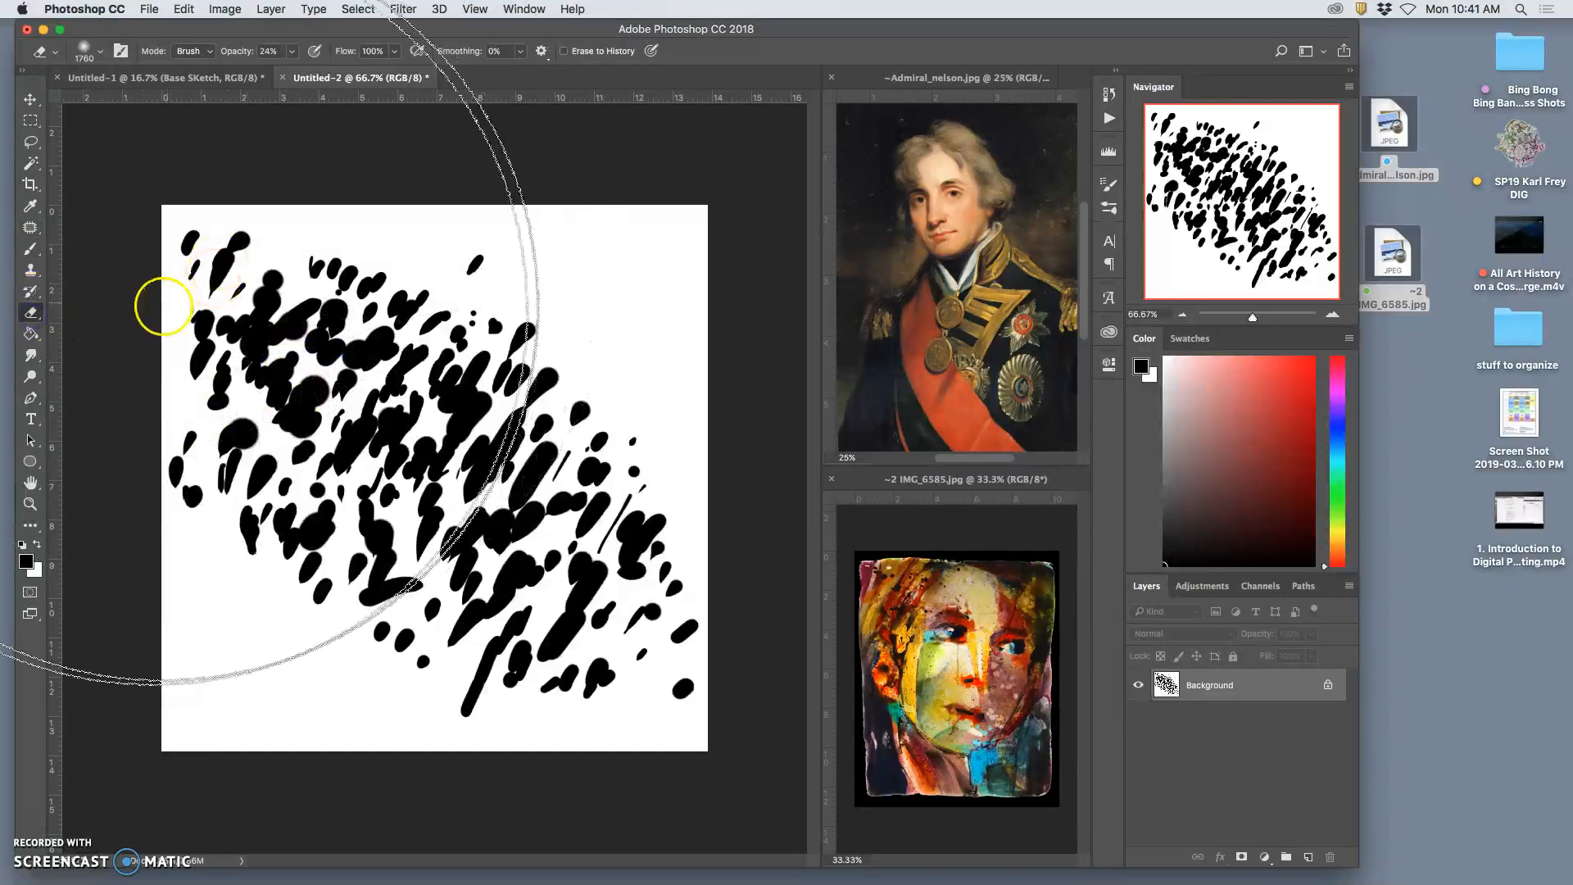
pyautogui.click(293, 52)
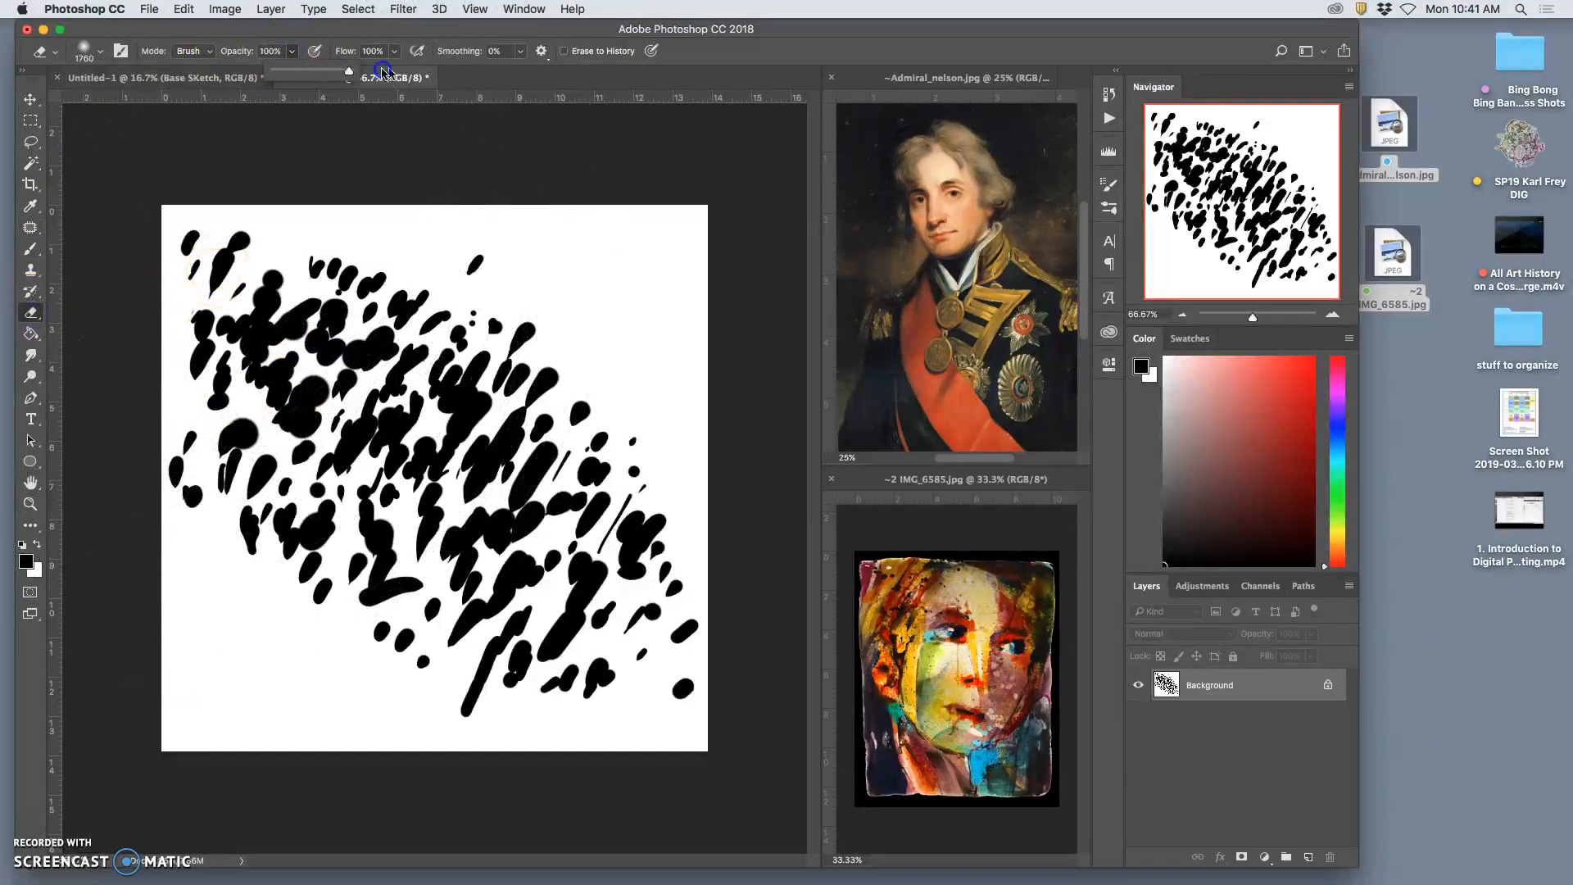
pyautogui.click(84, 51)
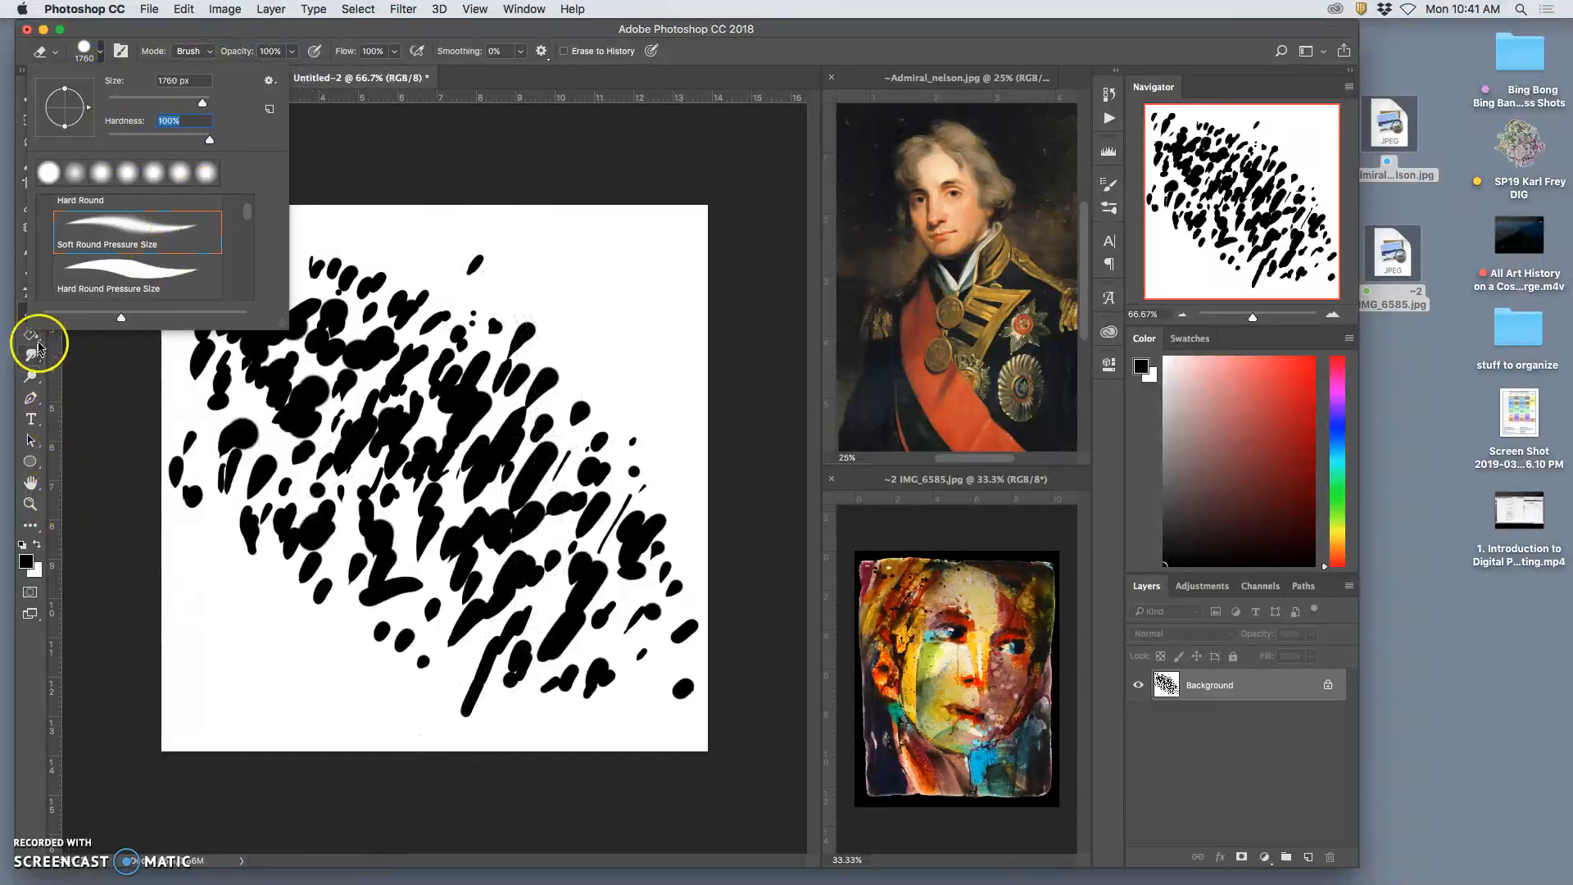
# Step: Erase thin slanted slivers through the black marks across the diagonal band to break up the heavier clusters
pyautogui.moveTo(568, 442)
pyautogui.mouseDown()
pyautogui.moveTo(519, 505)
pyautogui.moveTo(493, 578)
pyautogui.mouseUp()
pyautogui.moveTo(358, 351); pyautogui.dragTo(315, 422)
pyautogui.moveTo(258, 308); pyautogui.dragTo(243, 360)
pyautogui.moveTo(365, 482); pyautogui.dragTo(327, 560)
pyautogui.moveTo(406, 464); pyautogui.dragTo(372, 557)
pyautogui.moveTo(455, 461); pyautogui.dragTo(427, 506)
pyautogui.moveTo(527, 507); pyautogui.dragTo(480, 579)
pyautogui.moveTo(568, 497)
pyautogui.mouseDown()
pyautogui.moveTo(524, 573)
pyautogui.moveTo(515, 671)
pyautogui.mouseUp()
pyautogui.moveTo(611, 591); pyautogui.dragTo(580, 647)
pyautogui.moveTo(688, 505); pyautogui.dragTo(659, 559)
pyautogui.moveTo(566, 510); pyautogui.dragTo(540, 550)
pyautogui.moveTo(517, 416); pyautogui.dragTo(475, 471)
pyautogui.moveTo(487, 252); pyautogui.dragTo(458, 303)
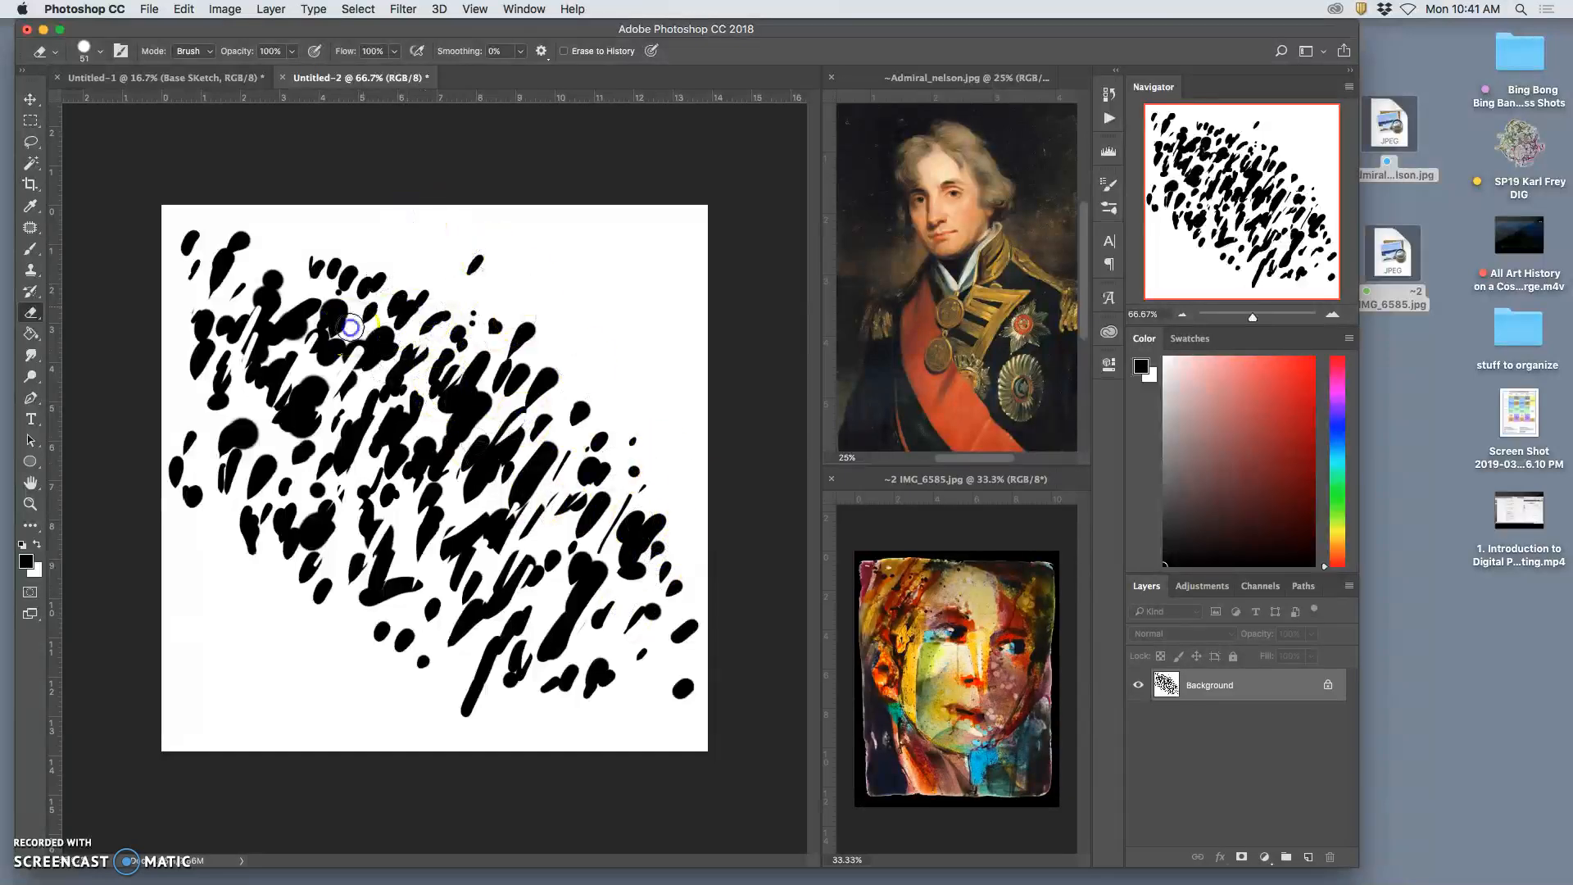
# Step: Cut more slanted Eraser strokes through the remaining solid blobs in the band's upper left, centre and lower right
pyautogui.moveTo(303, 232); pyautogui.dragTo(221, 327)
pyautogui.moveTo(378, 458)
pyautogui.mouseDown()
pyautogui.moveTo(331, 516)
pyautogui.moveTo(341, 615)
pyautogui.mouseUp()
pyautogui.moveTo(422, 337); pyautogui.dragTo(377, 393)
pyautogui.moveTo(311, 290); pyautogui.dragTo(278, 318)
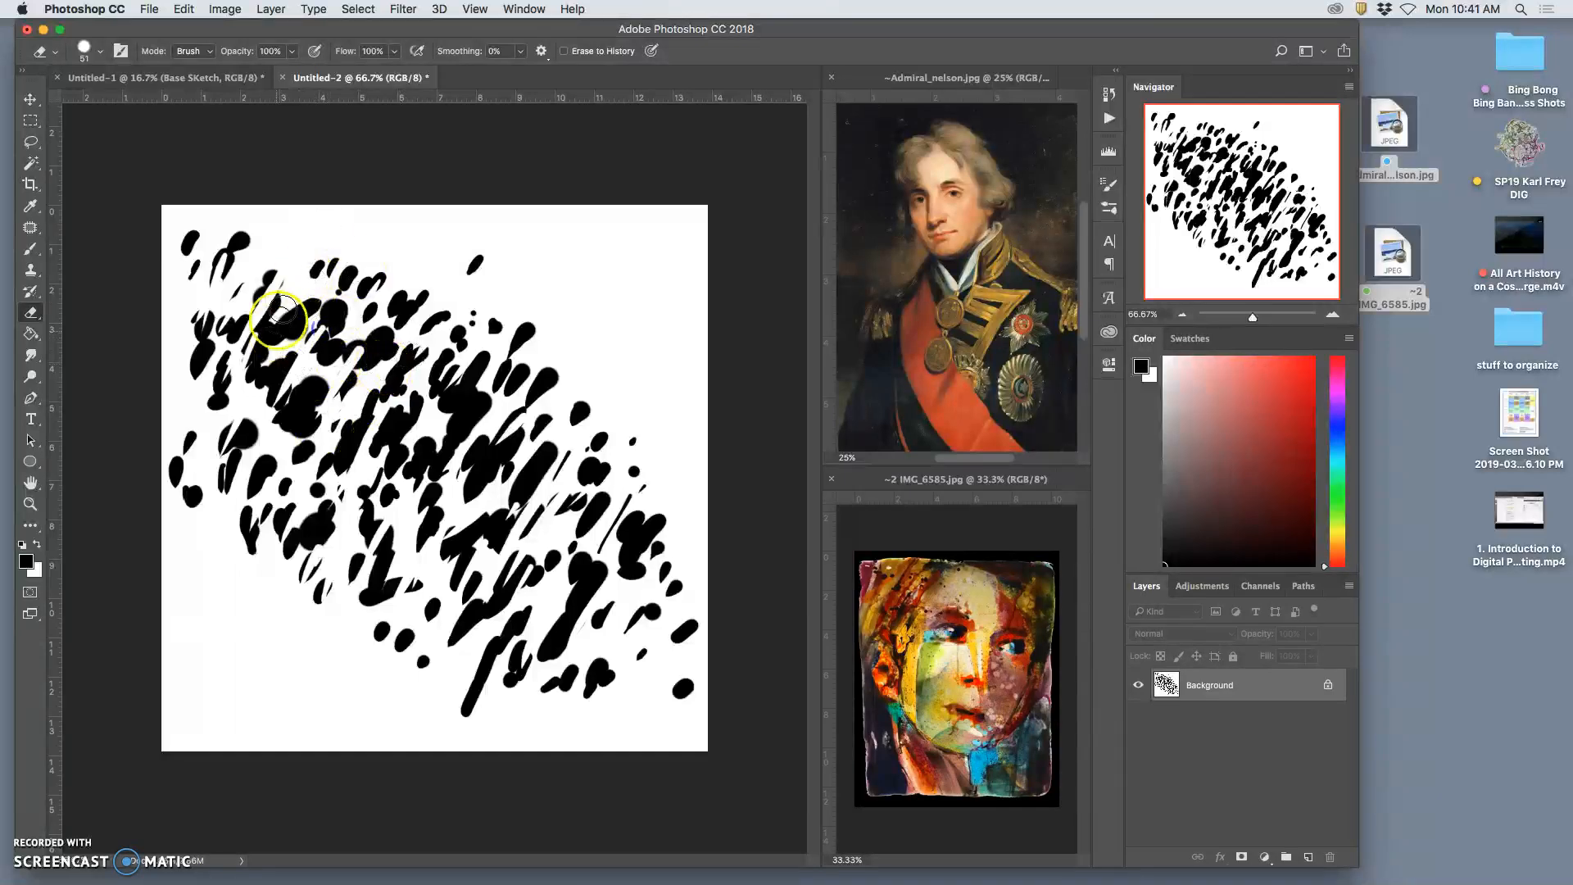
pyautogui.moveTo(341, 263); pyautogui.dragTo(307, 344)
pyautogui.moveTo(590, 429); pyautogui.dragTo(555, 633)
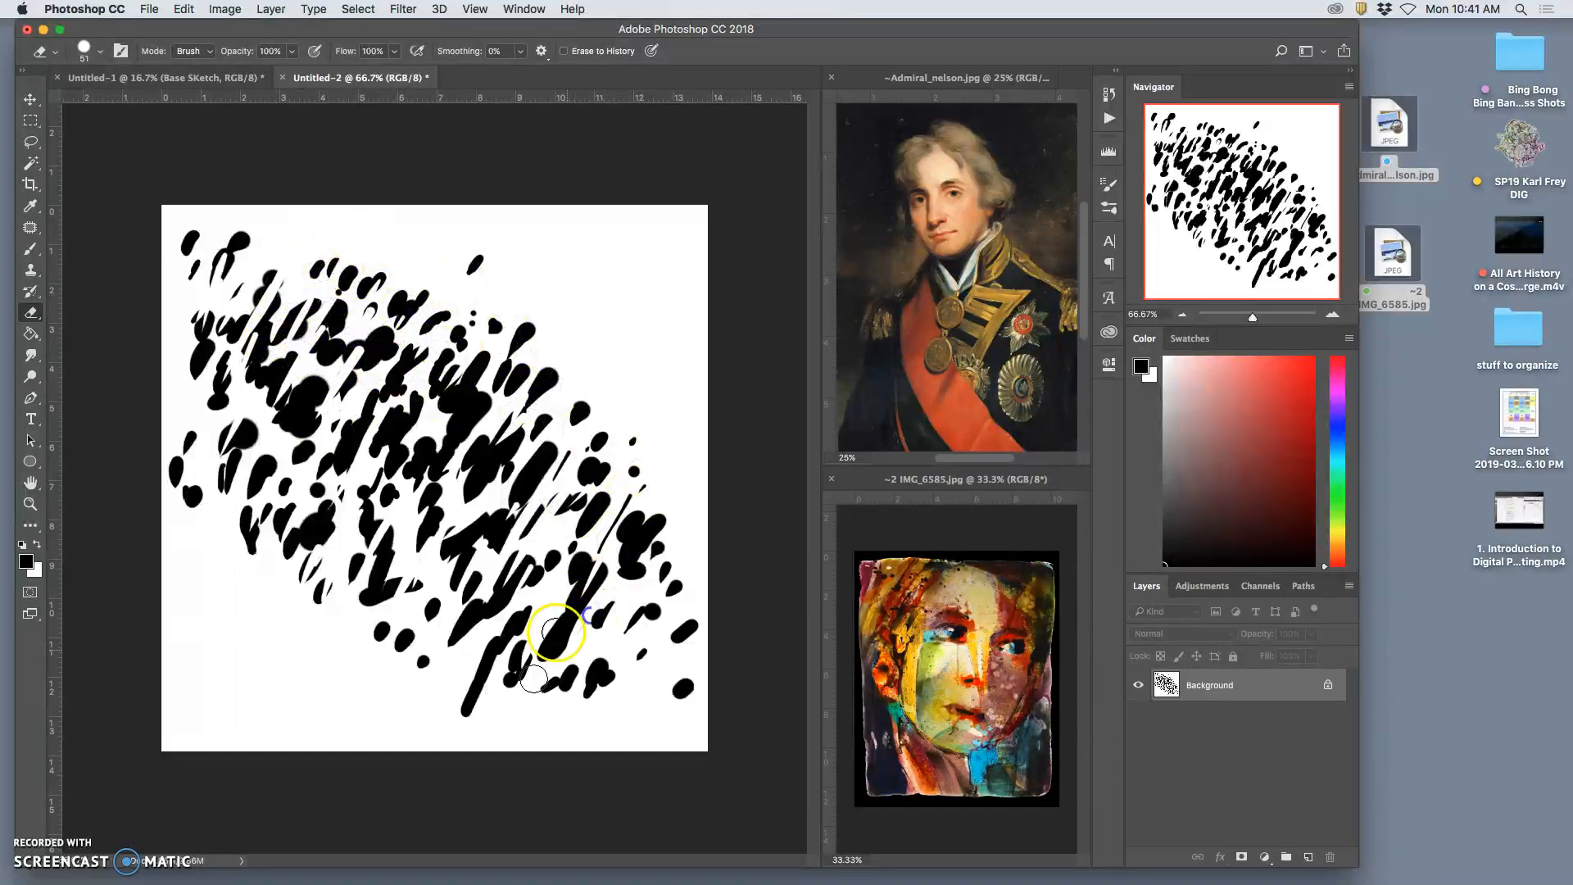
pyautogui.moveTo(517, 500); pyautogui.dragTo(545, 418)
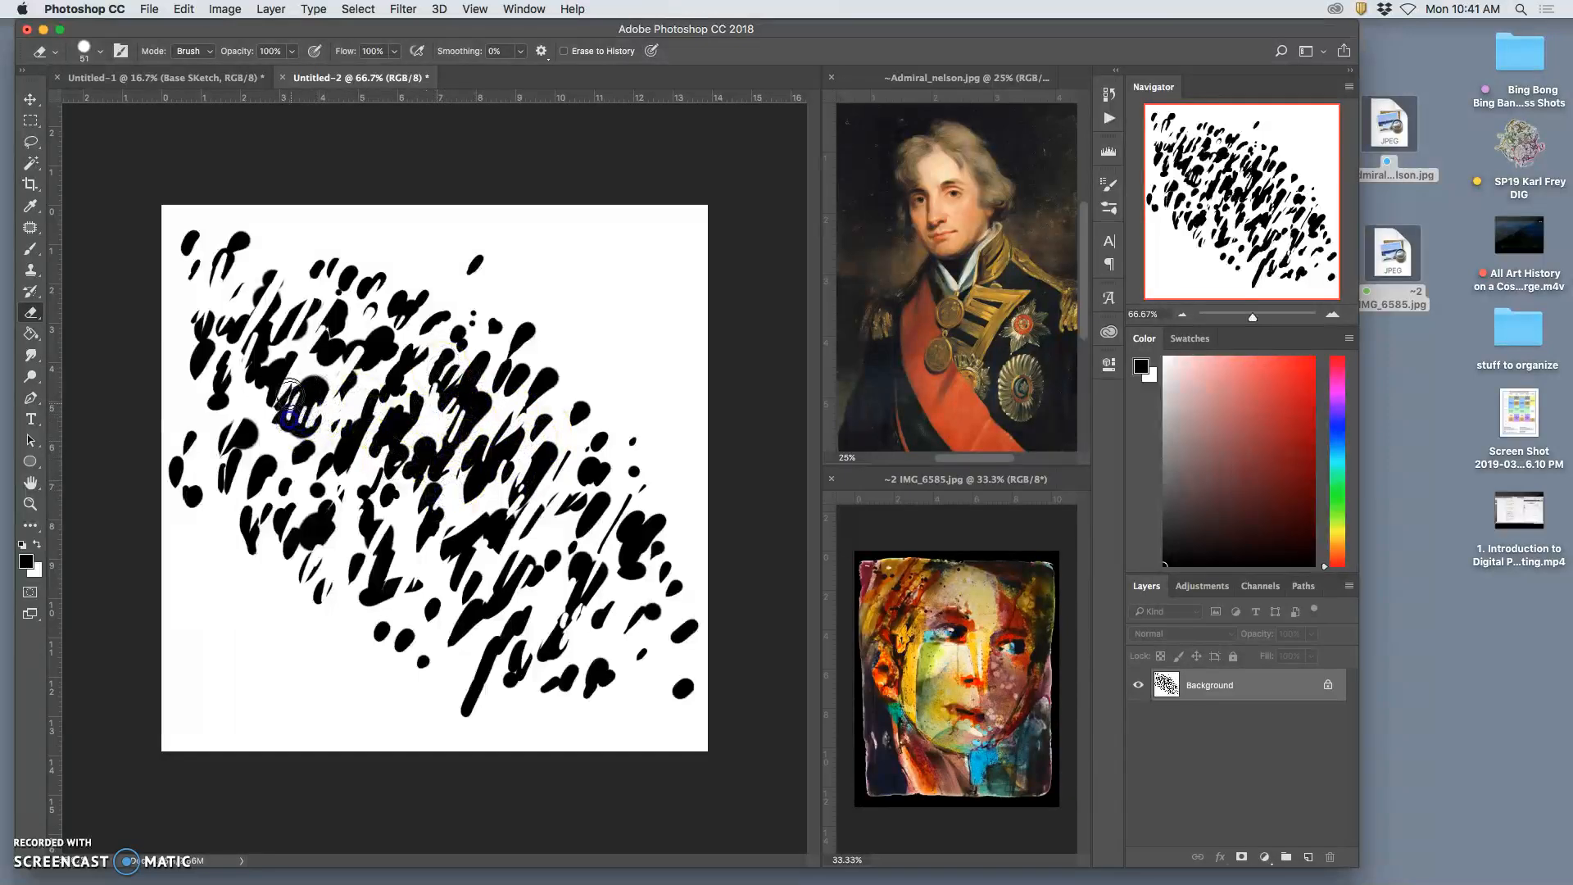
pyautogui.moveTo(524, 626); pyautogui.dragTo(473, 690)
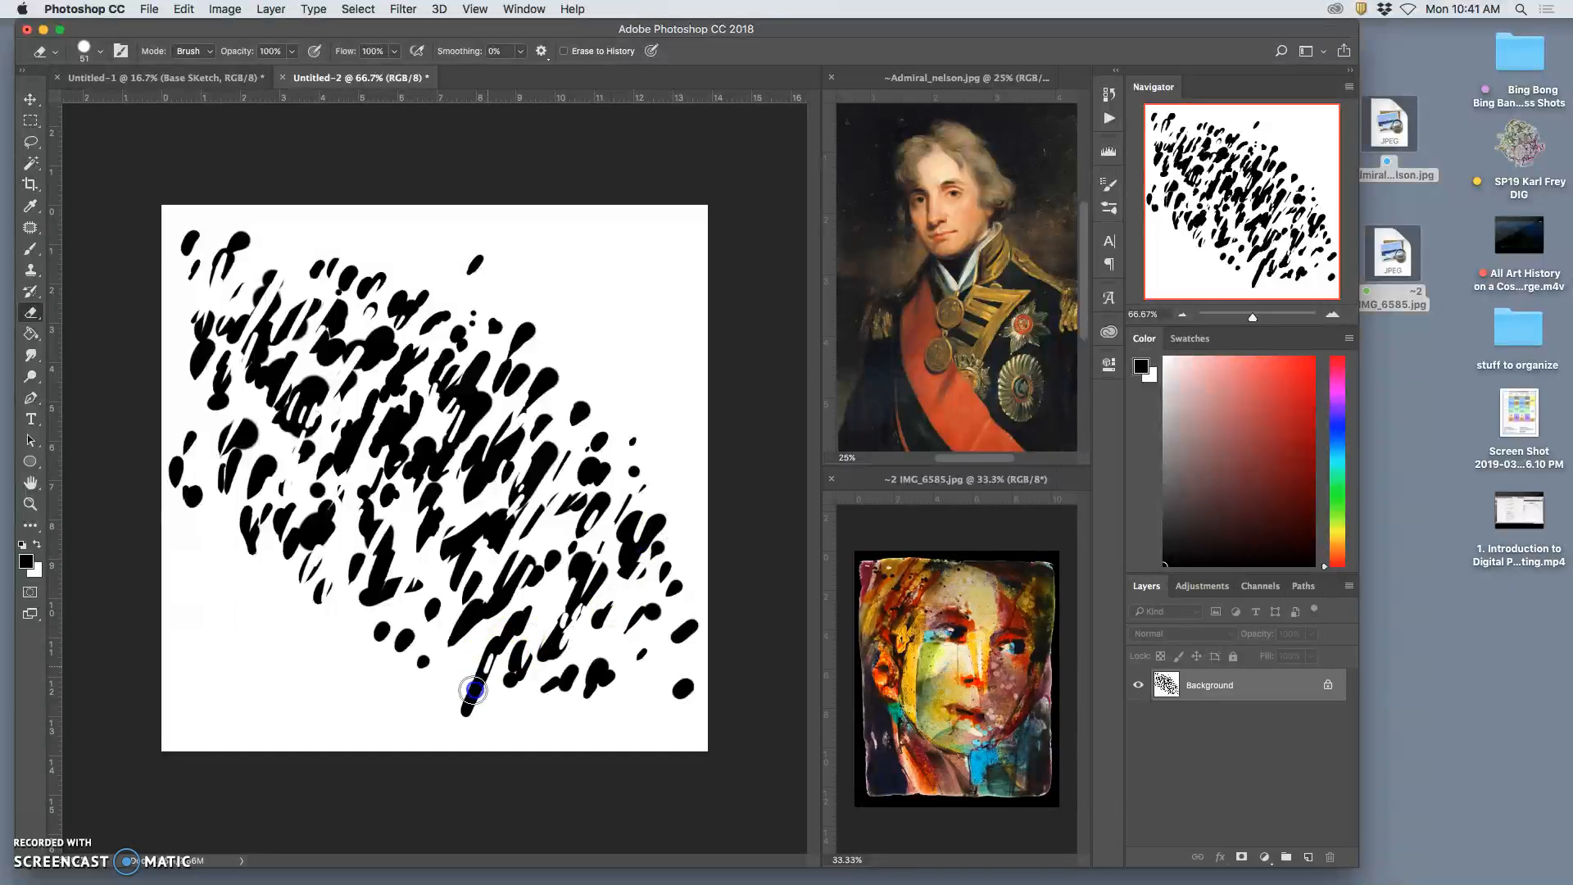
pyautogui.moveTo(379, 538); pyautogui.dragTo(416, 403)
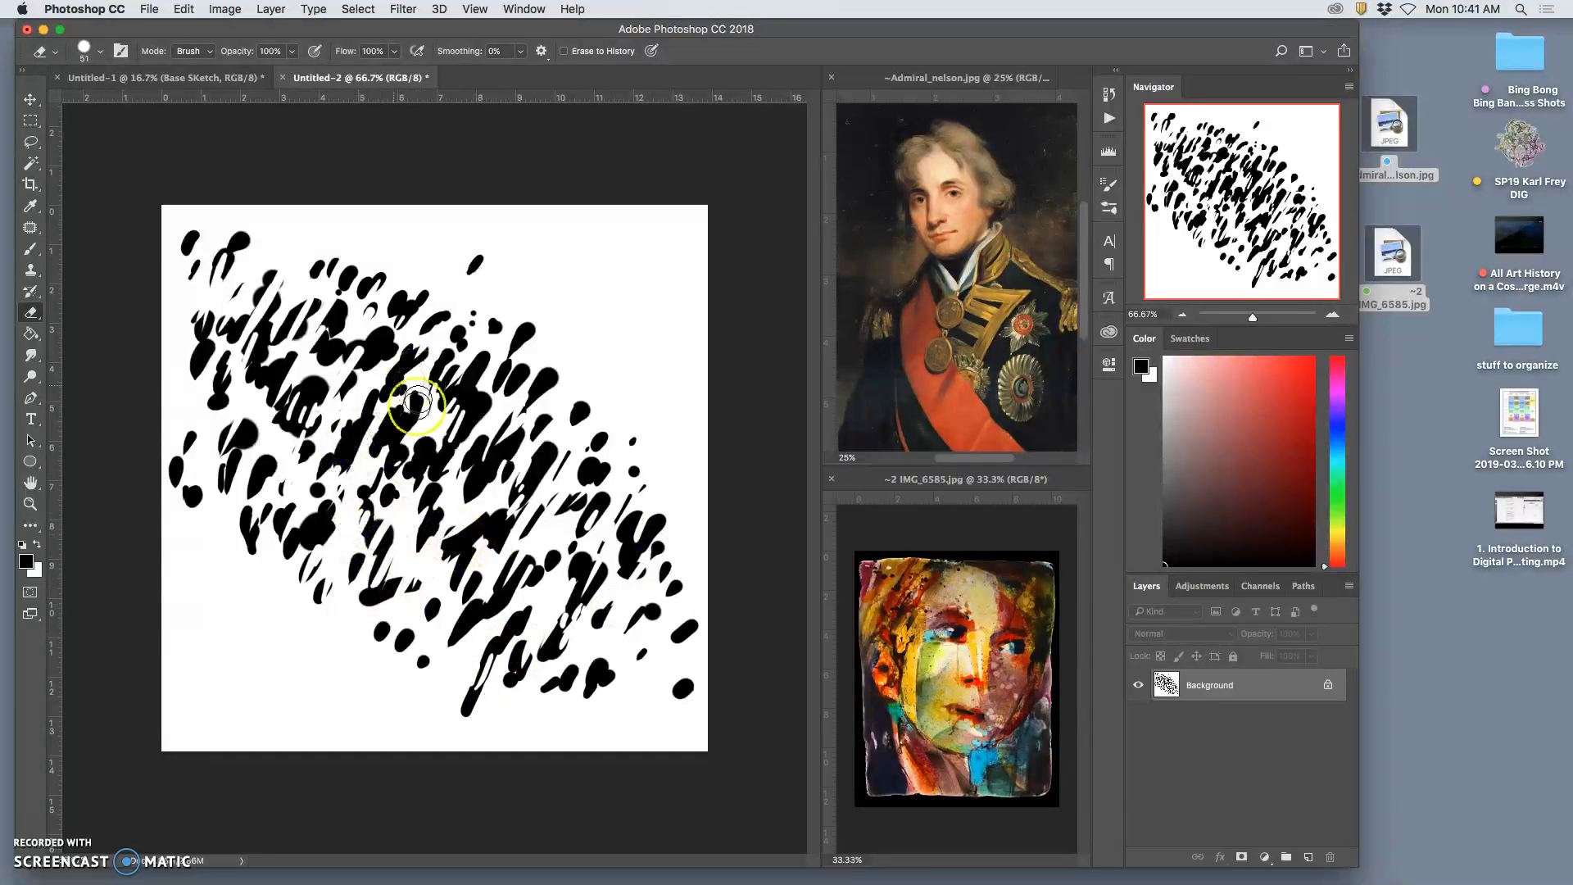
# Step: Add small black Brush dabs in the gaps at the band's upper left and lower right
pyautogui.click(31, 250)
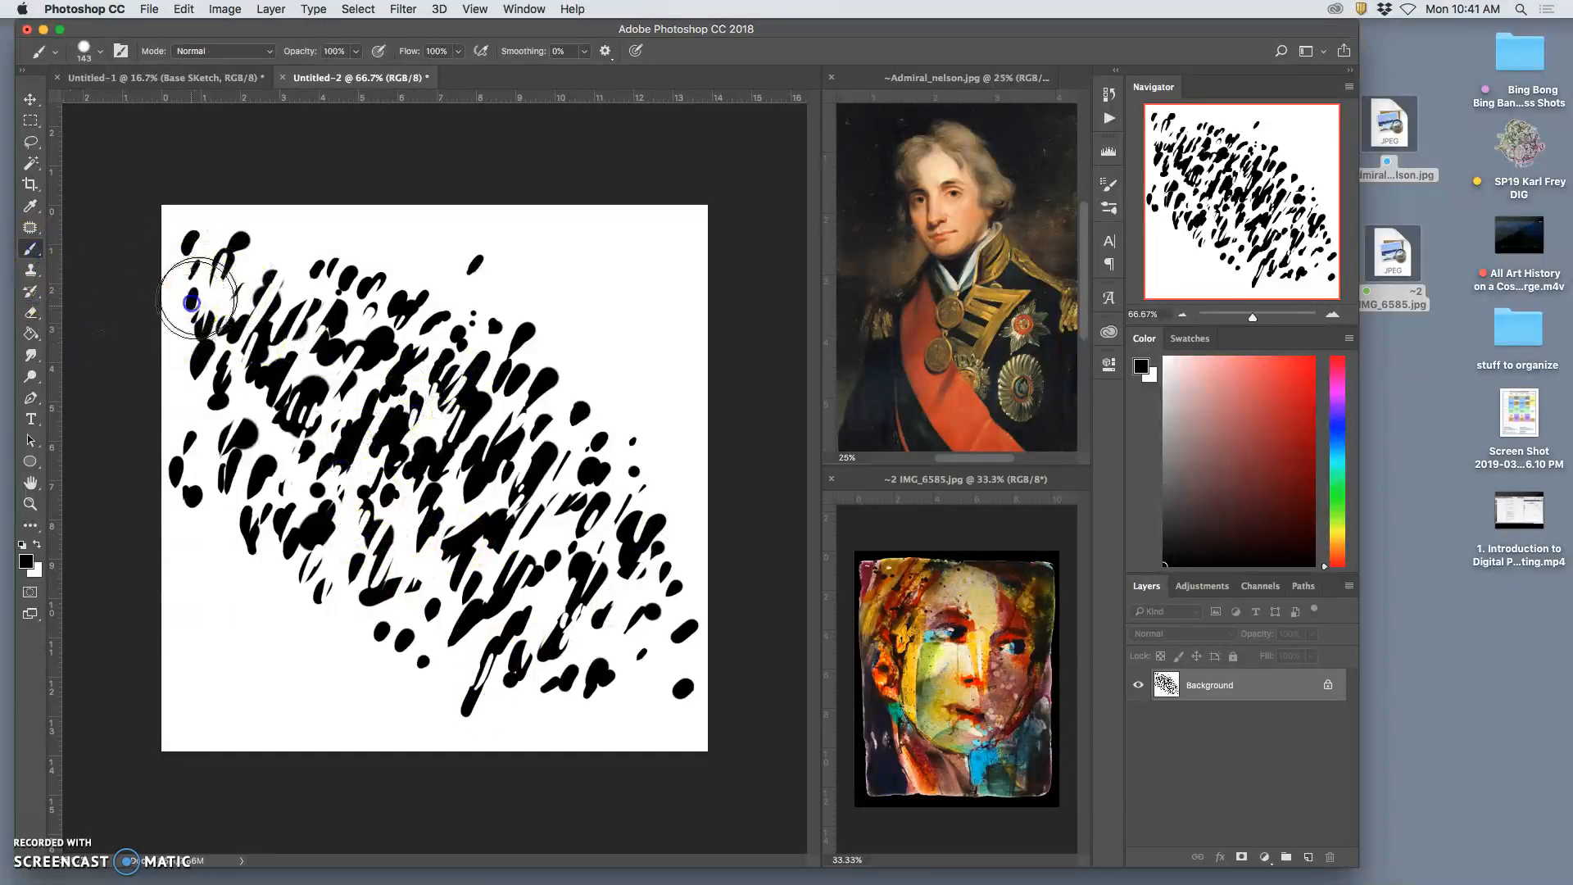
pyautogui.click(360, 288)
pyautogui.moveTo(361, 289)
pyautogui.mouseDown()
pyautogui.moveTo(385, 439)
pyautogui.moveTo(369, 474)
pyautogui.moveTo(410, 572)
pyautogui.moveTo(553, 586)
pyautogui.moveTo(604, 639)
pyautogui.moveTo(653, 642)
pyautogui.moveTo(636, 615)
pyautogui.moveTo(519, 685)
pyautogui.moveTo(603, 674)
pyautogui.moveTo(643, 698)
pyautogui.mouseUp()
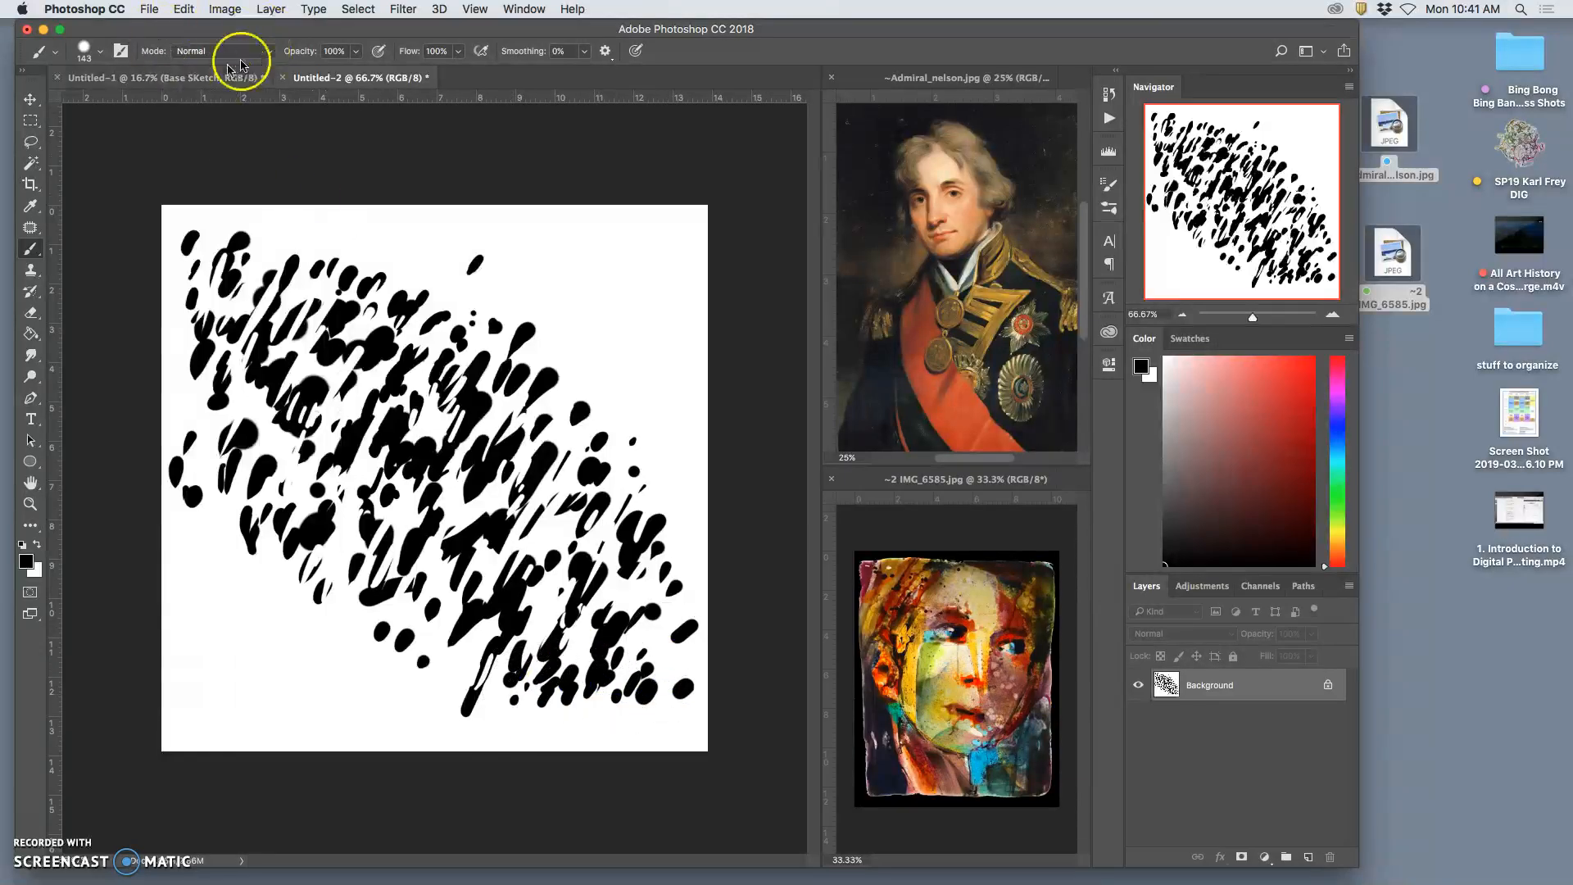
# Step: Define the mark pattern as a brush preset, naming it with the artist's first name followed by "SP19 Brush"
pyautogui.click(184, 9)
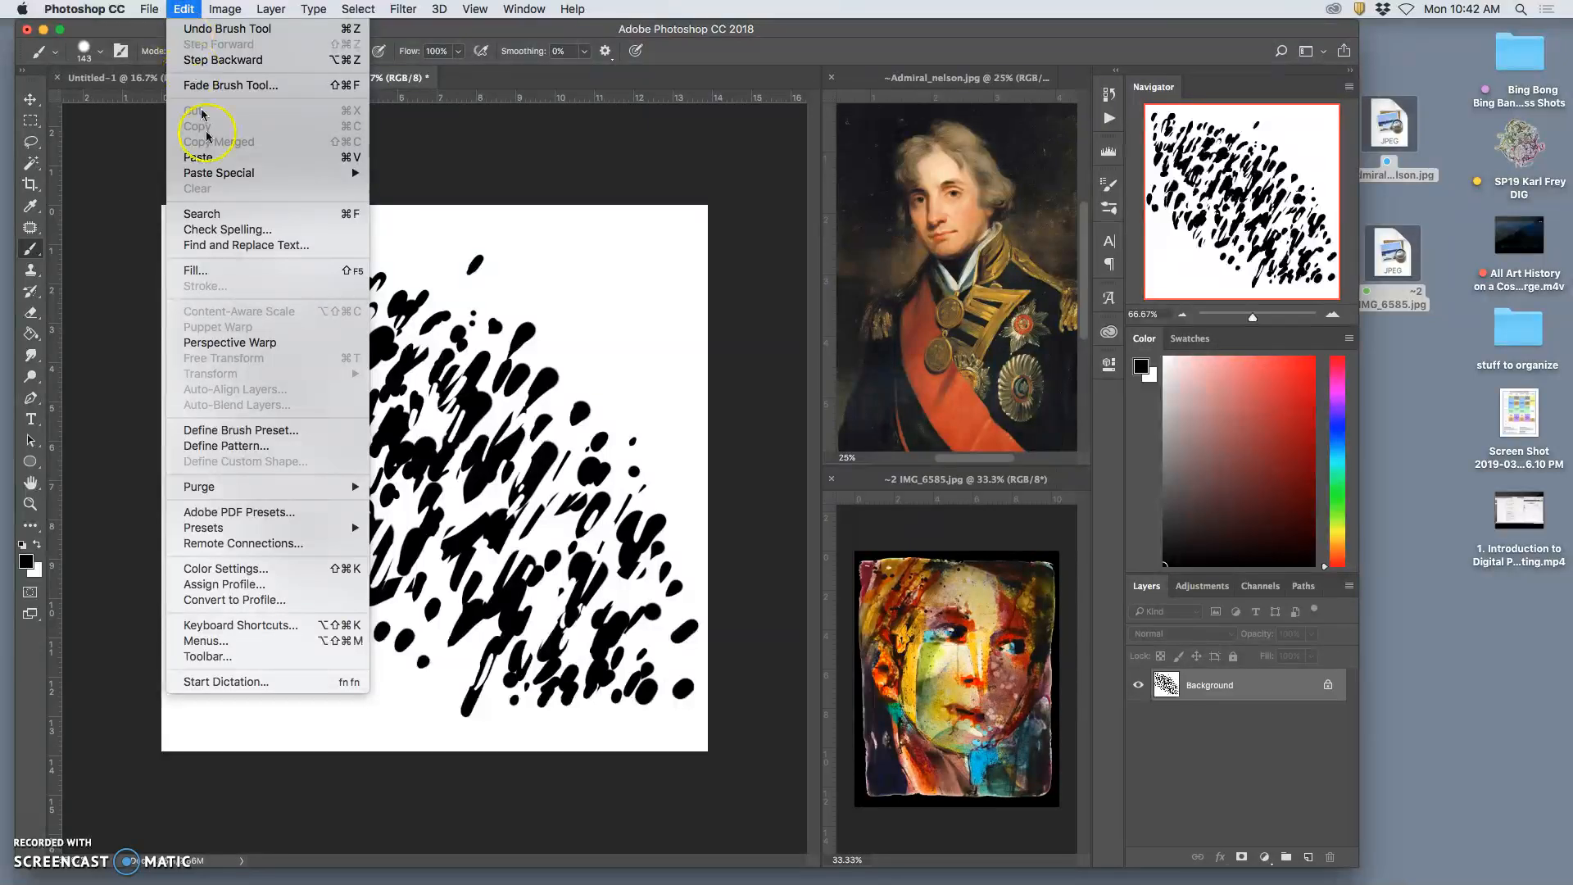
pyautogui.click(246, 431)
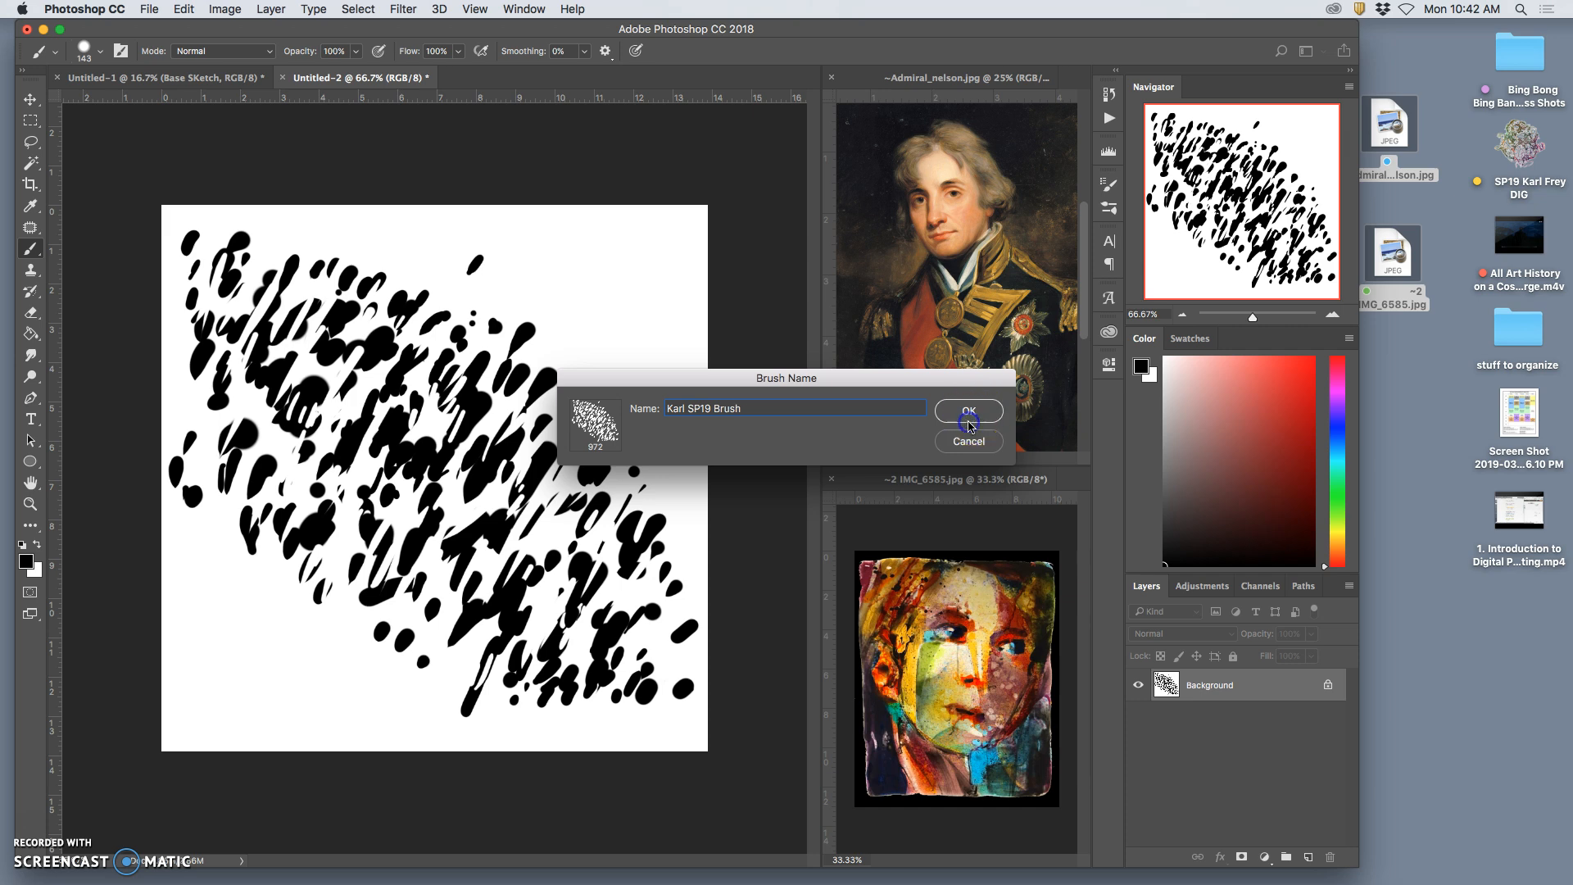
pyautogui.click(969, 423)
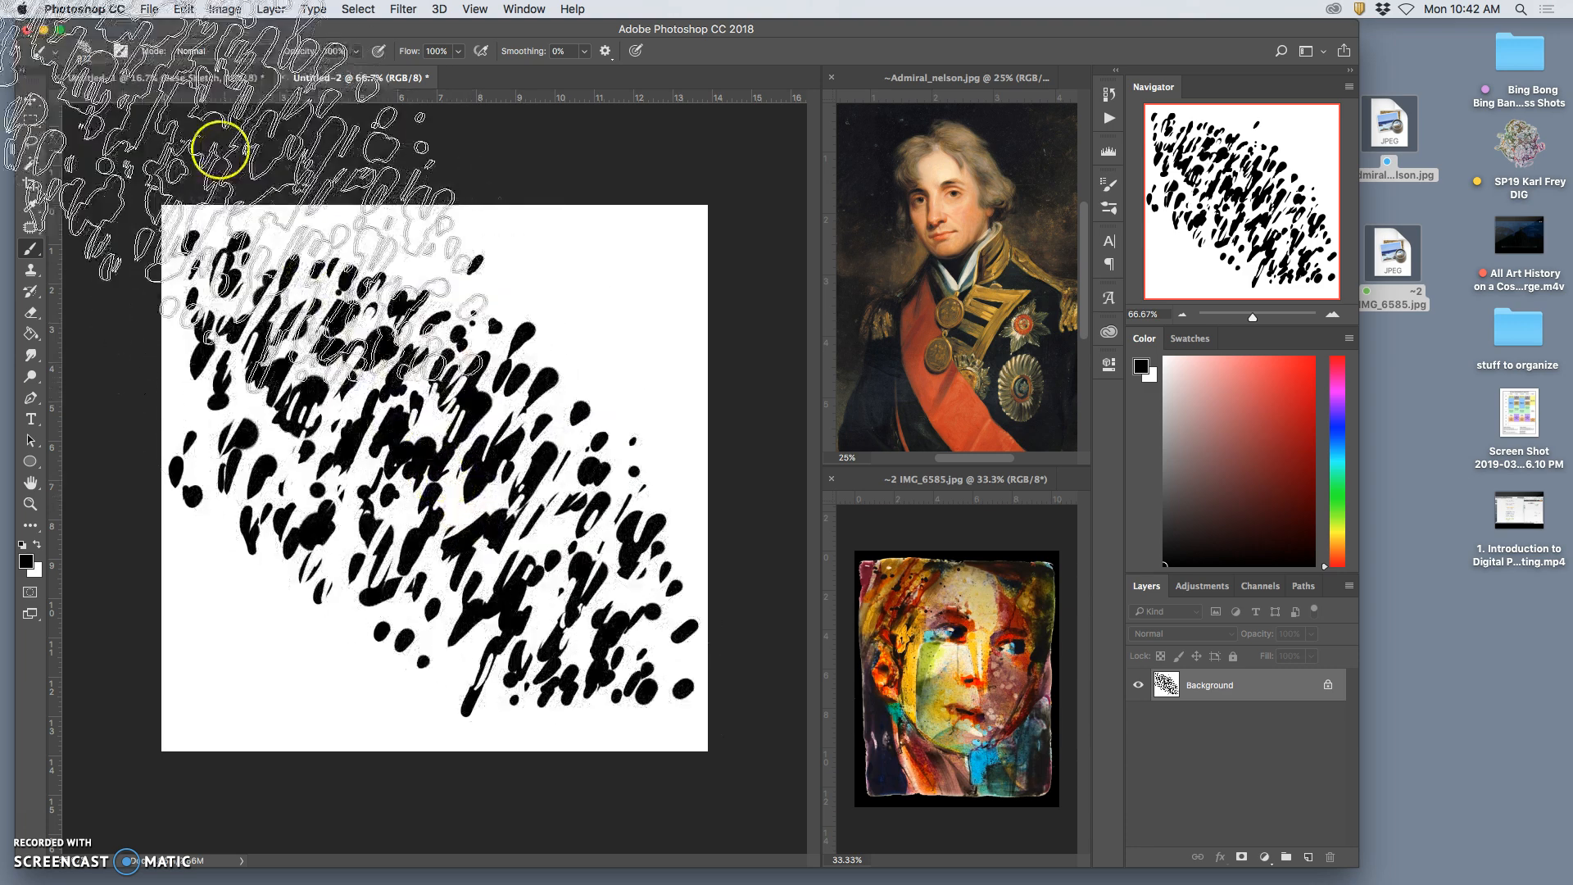
# Step: Check the new SP19 brush in the preset list and close the pattern document without saving it
pyautogui.click(102, 52)
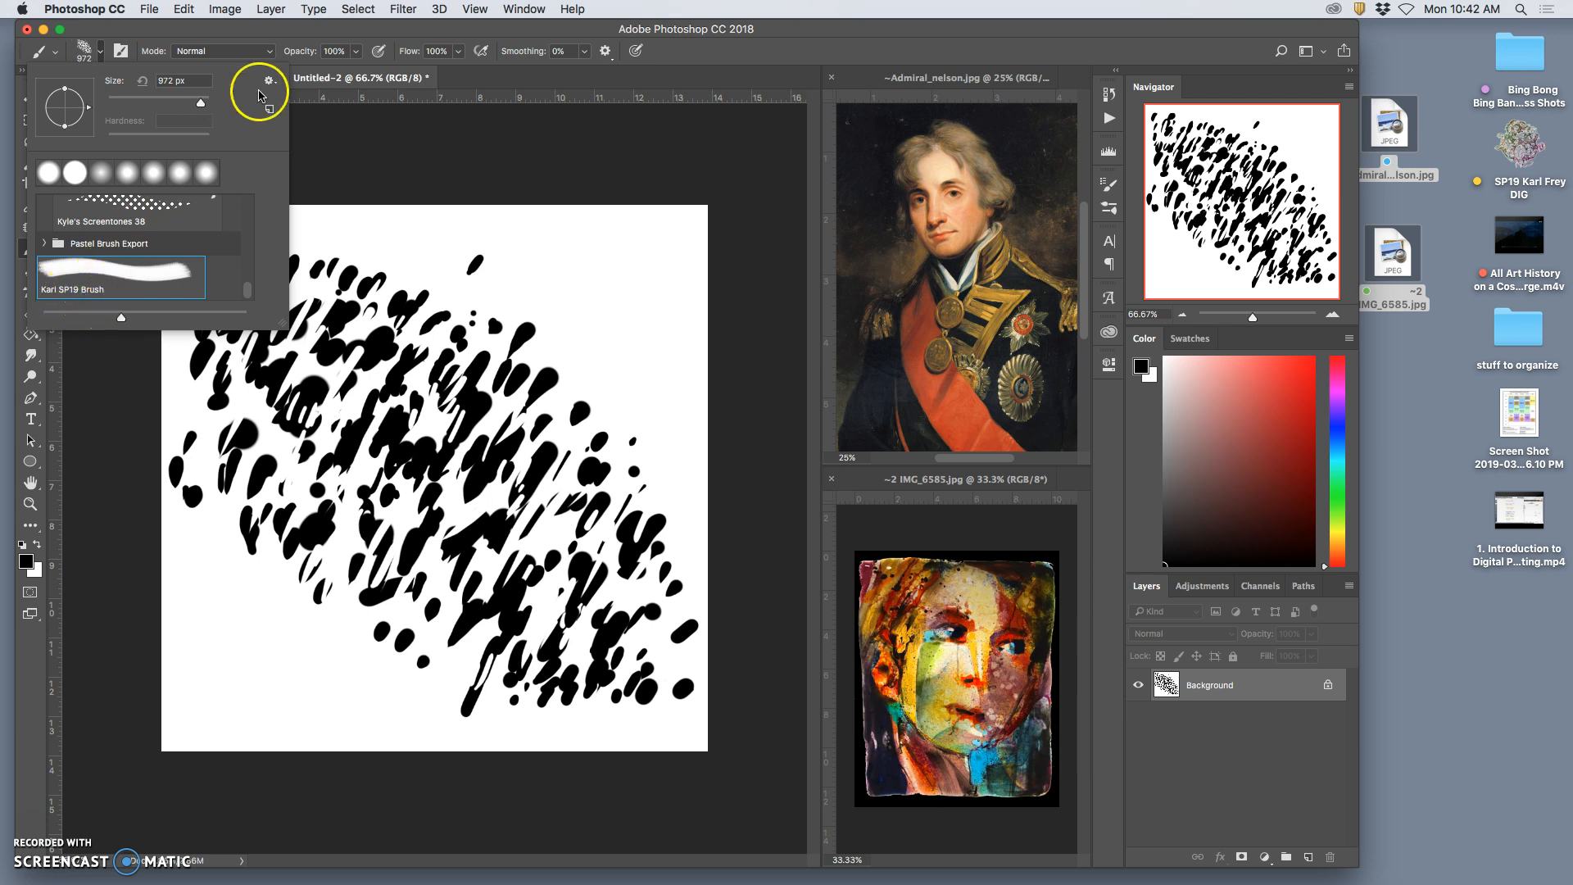
pyautogui.click(288, 80)
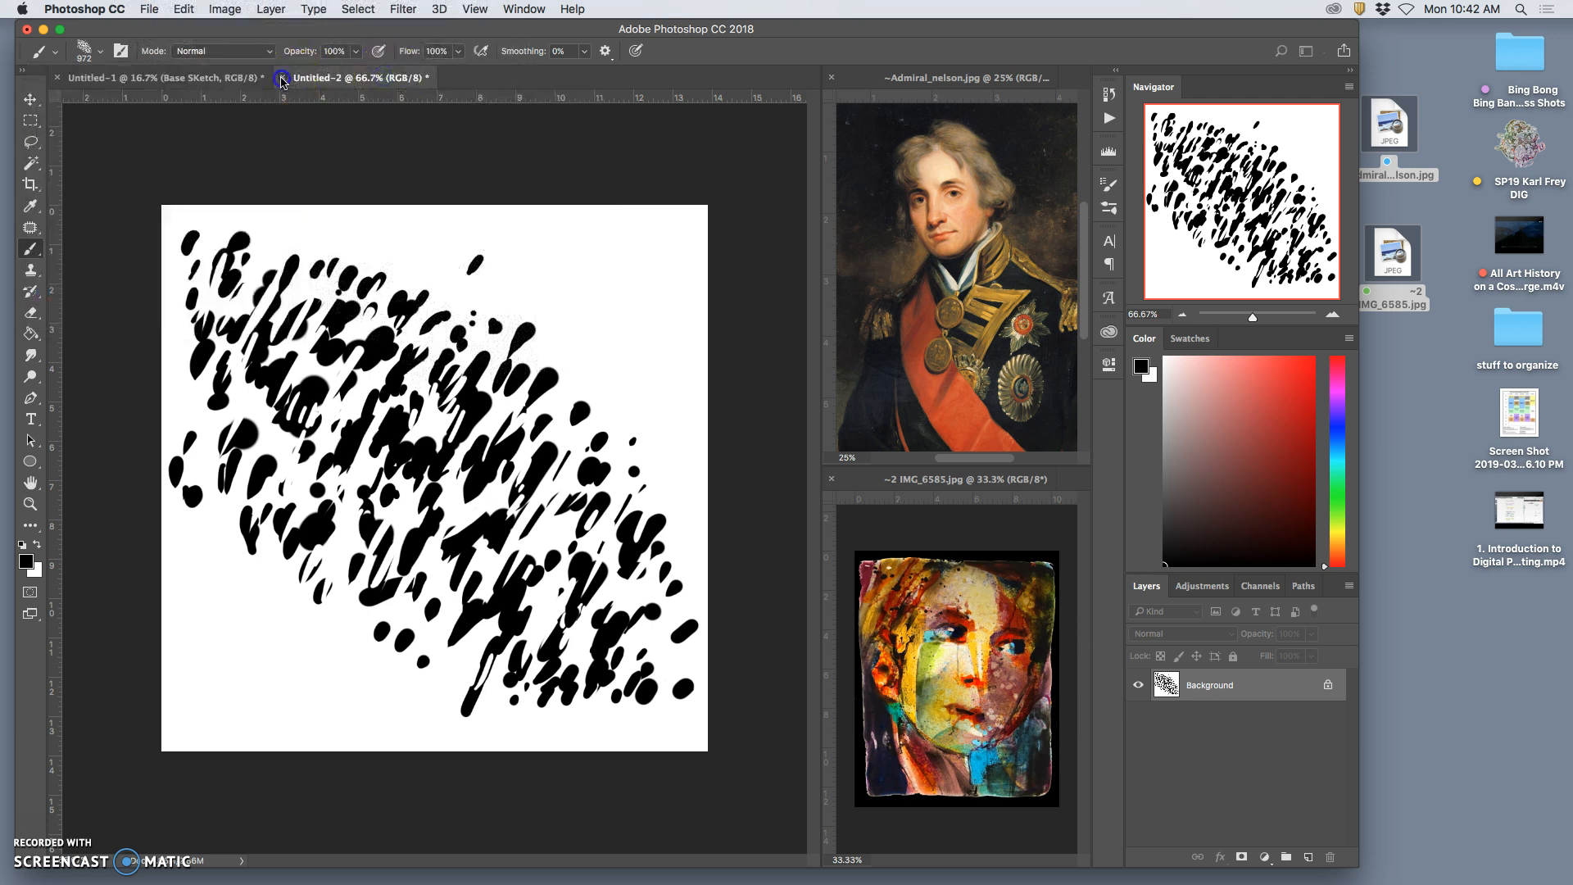
pyautogui.click(282, 78)
pyautogui.click(731, 305)
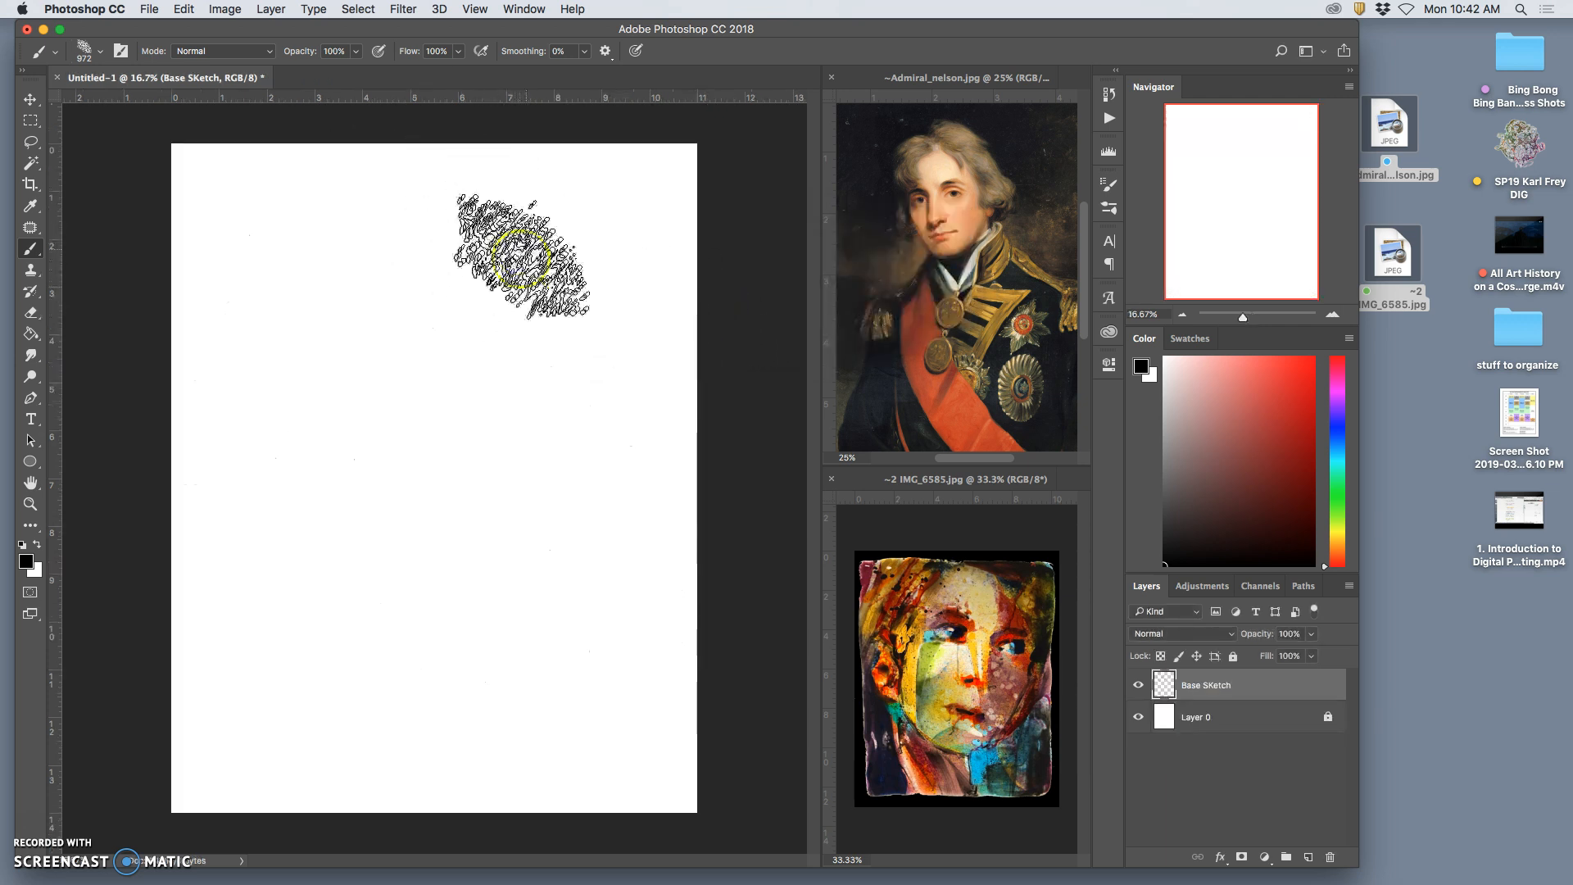
# Step: Test the new brush with one broad winding stroke down the Base SKetch layer and undo it
pyautogui.moveTo(520, 256)
pyautogui.mouseDown()
pyautogui.moveTo(489, 278)
pyautogui.moveTo(409, 453)
pyautogui.moveTo(703, 548)
pyautogui.moveTo(338, 783)
pyautogui.moveTo(537, 807)
pyautogui.mouseUp()
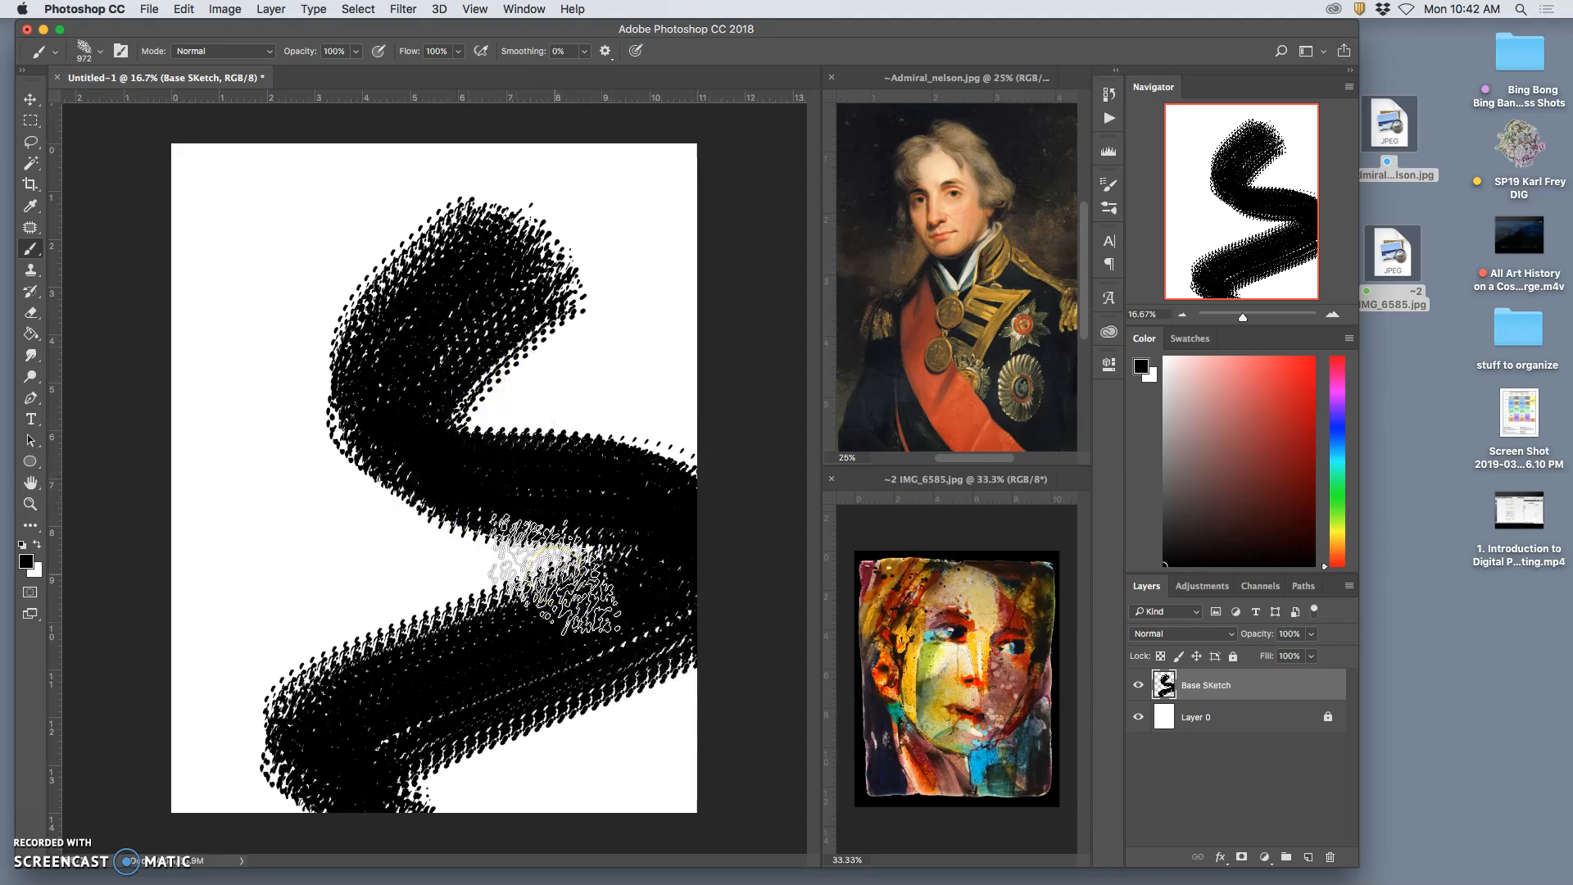
pyautogui.press('super+z')
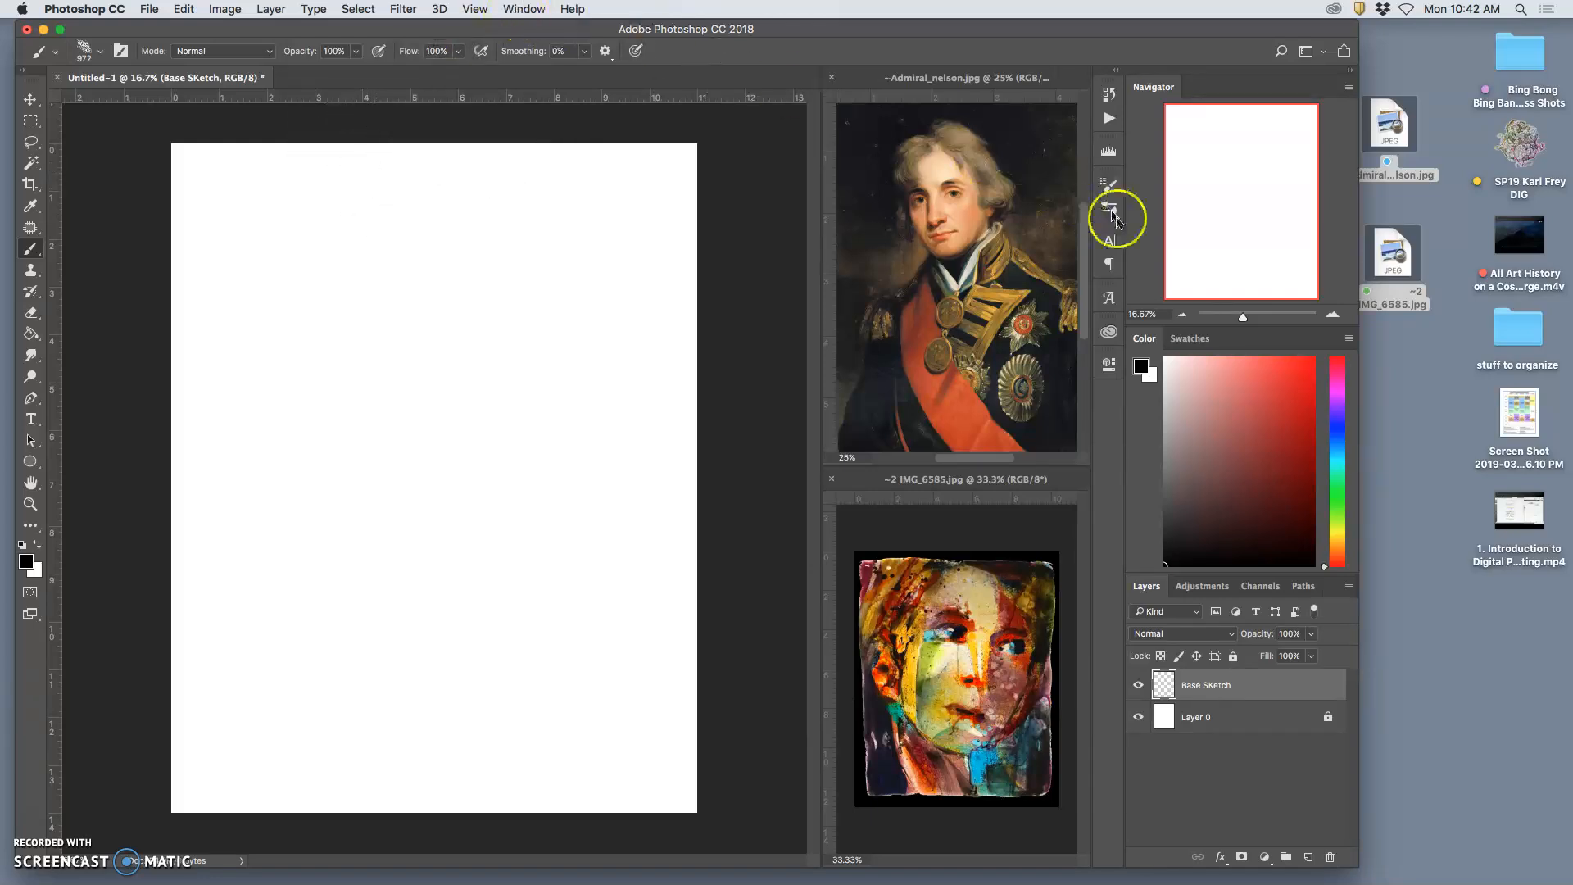
# Step: Enable Shape Dynamics for the brush with 20% Size Jitter controlled by Pen Pressure
pyautogui.click(1111, 187)
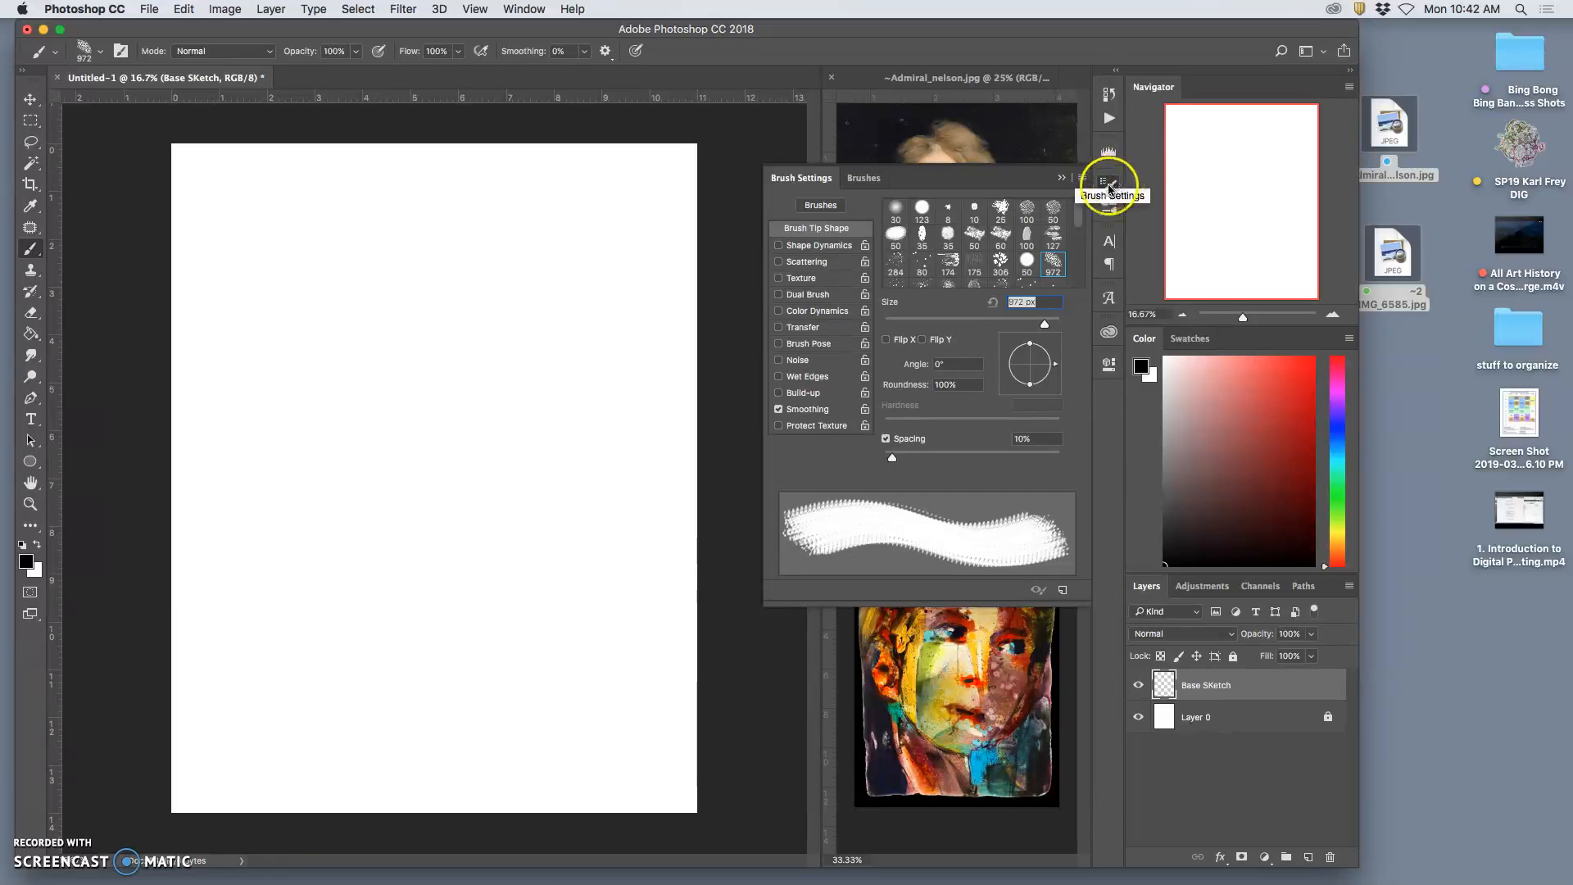
pyautogui.click(528, 10)
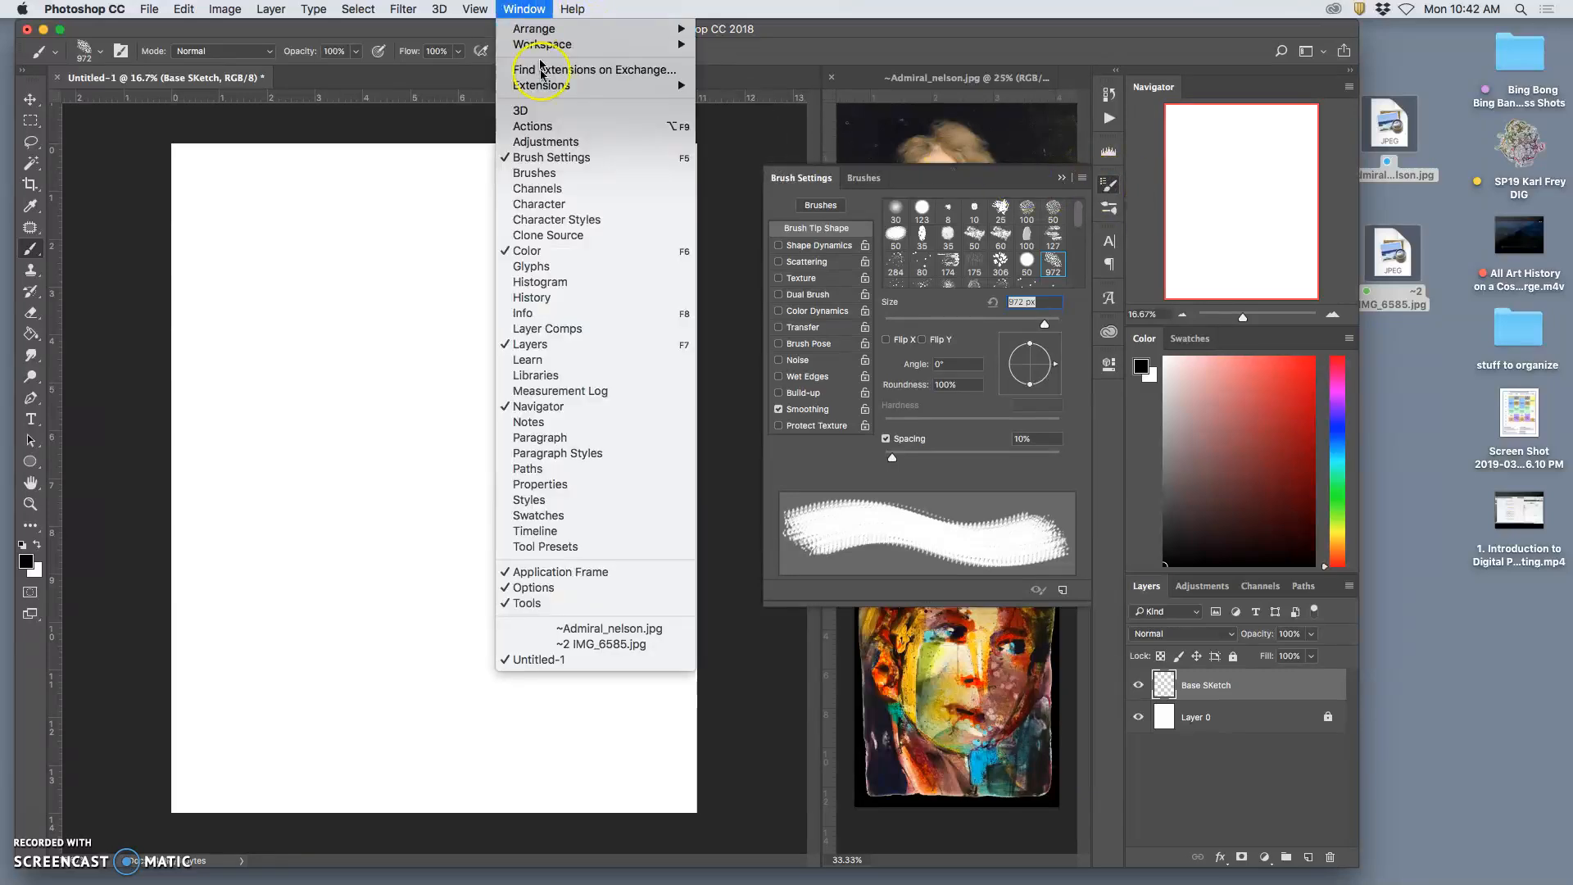
pyautogui.click(822, 233)
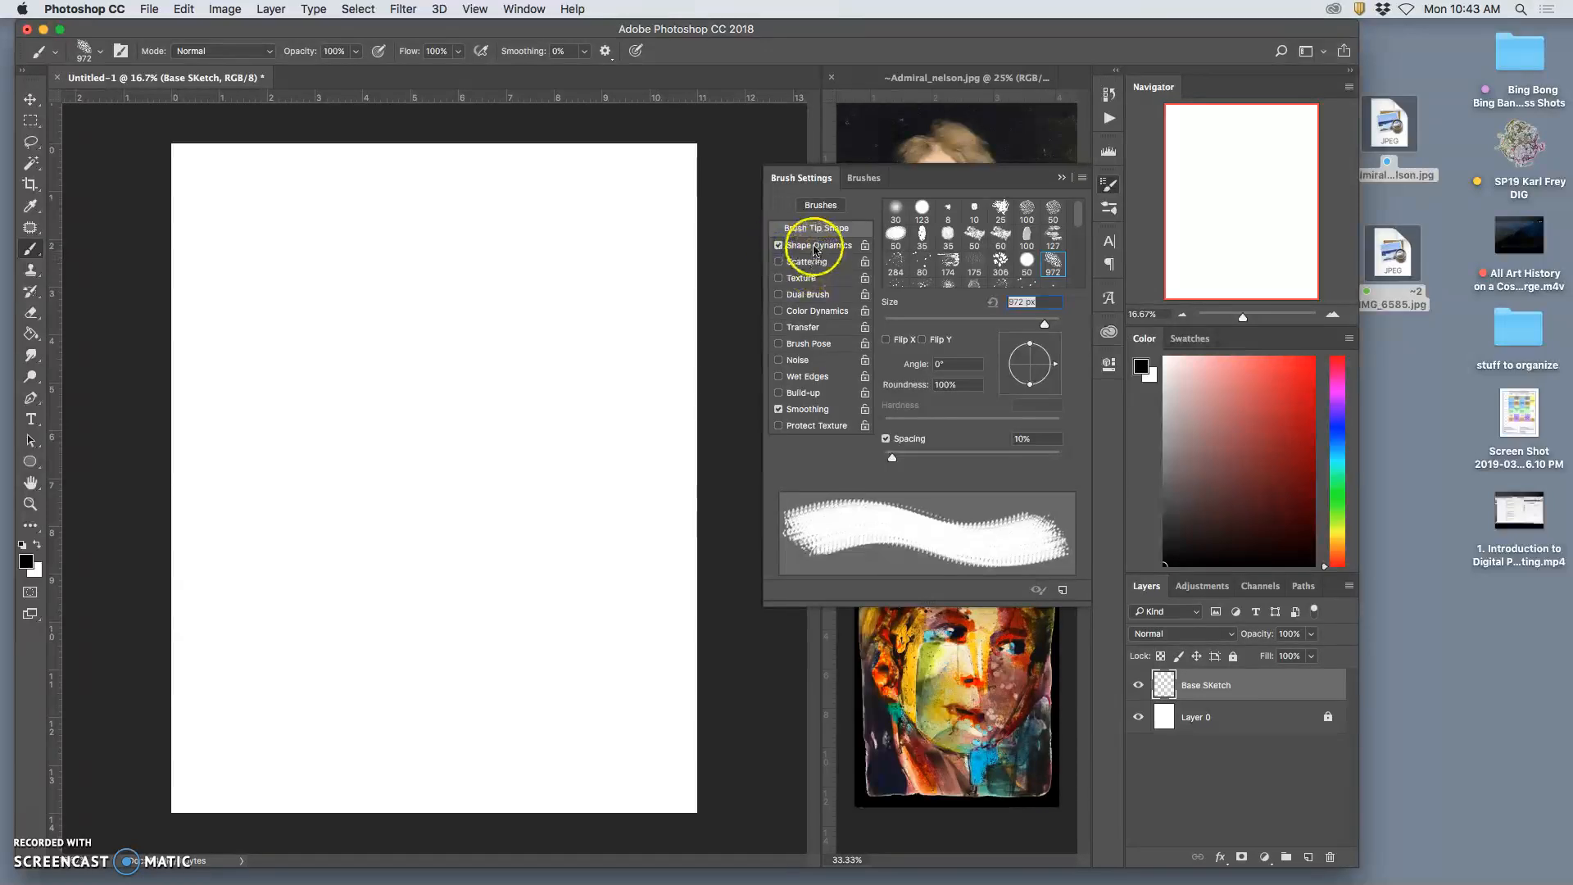
pyautogui.click(815, 247)
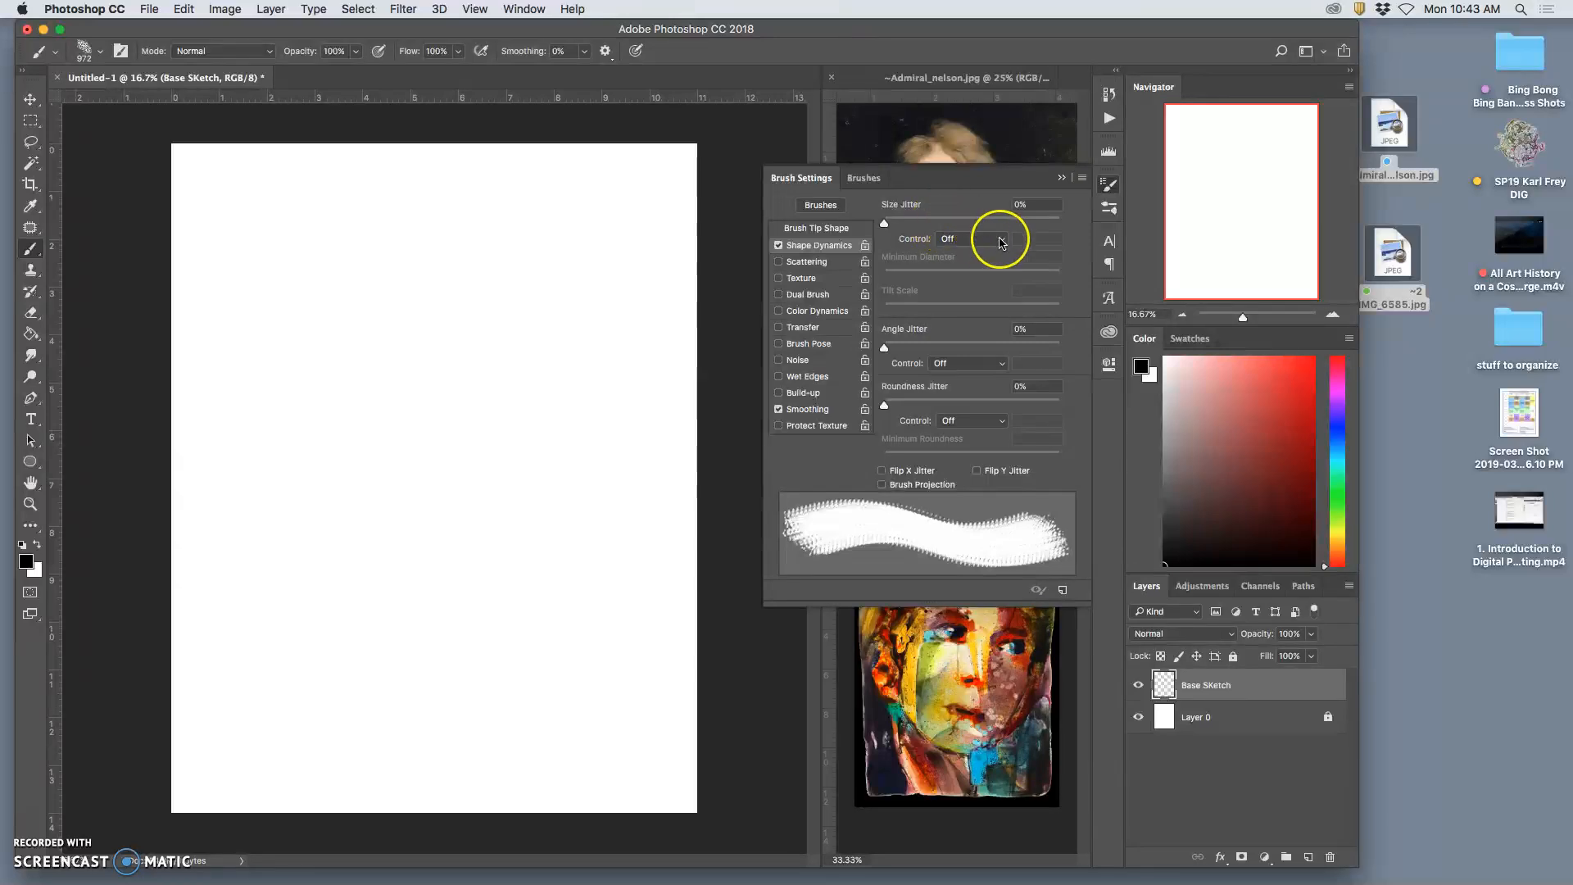
pyautogui.click(920, 221)
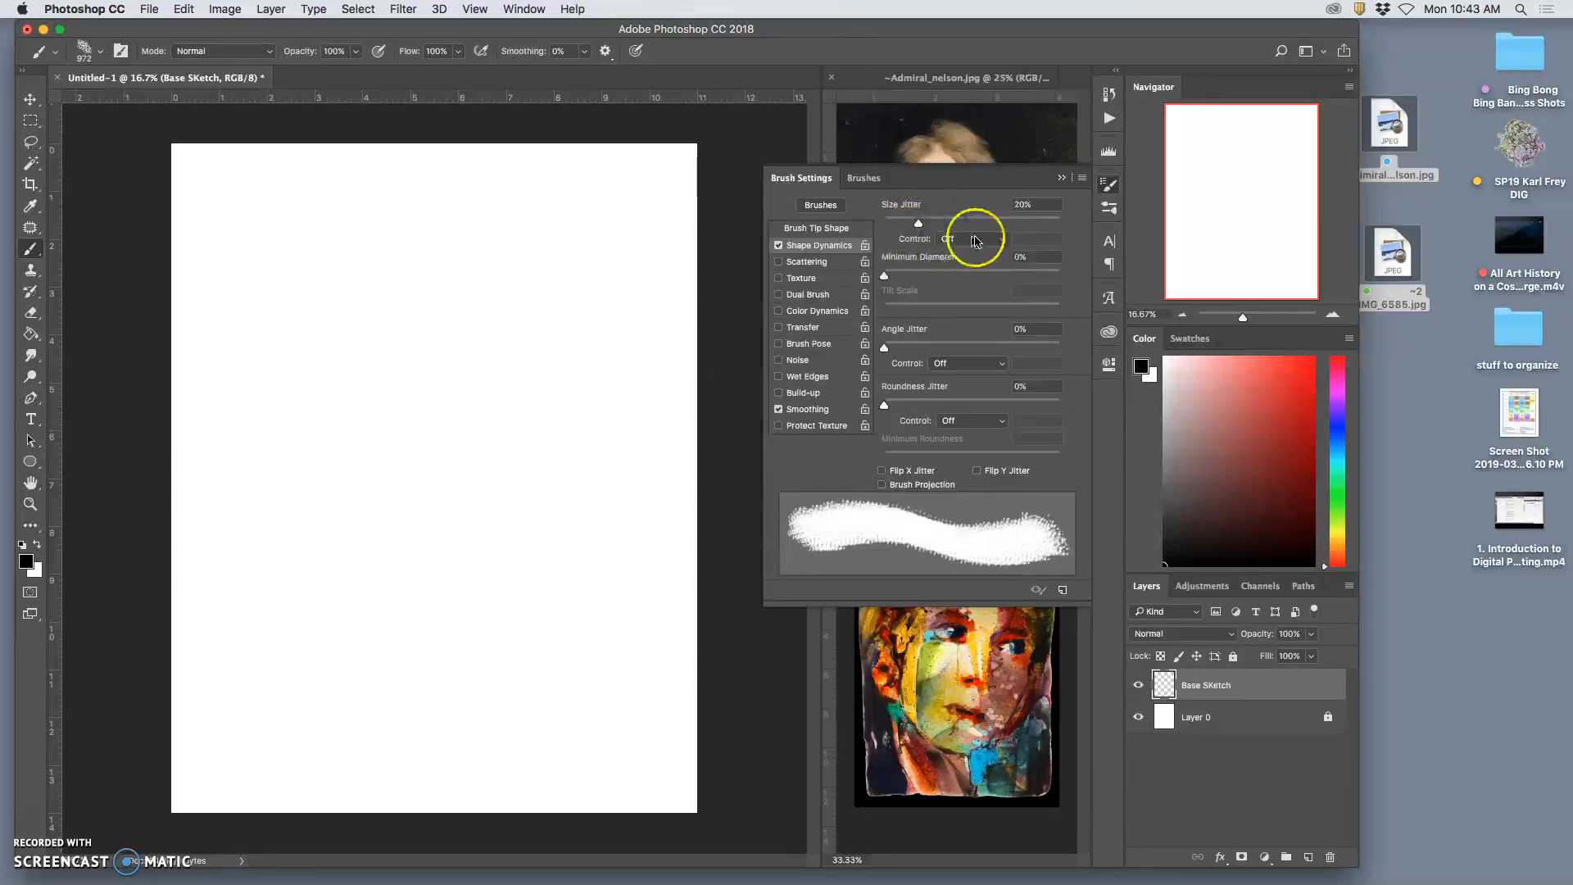
pyautogui.click(1006, 239)
pyautogui.click(978, 260)
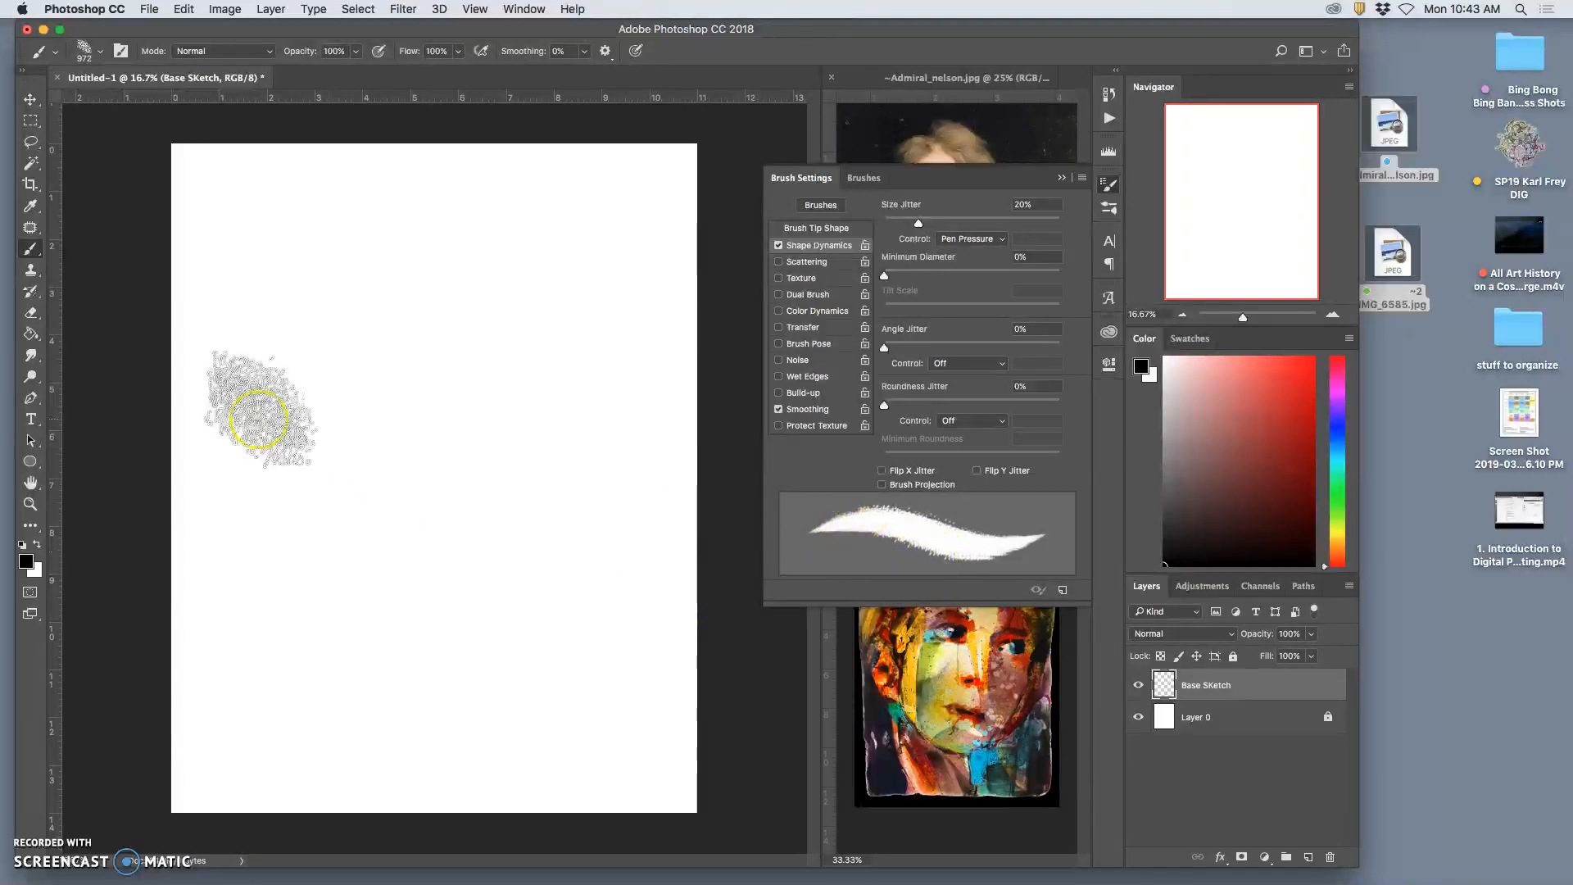
# Step: Try pressure-sensitive strokes down the canvas with the size-jittered brush and undo them
pyautogui.moveTo(287, 250)
pyautogui.mouseDown()
pyautogui.moveTo(422, 328)
pyautogui.moveTo(393, 415)
pyautogui.moveTo(440, 562)
pyautogui.moveTo(647, 721)
pyautogui.mouseUp()
pyautogui.press('super+z')
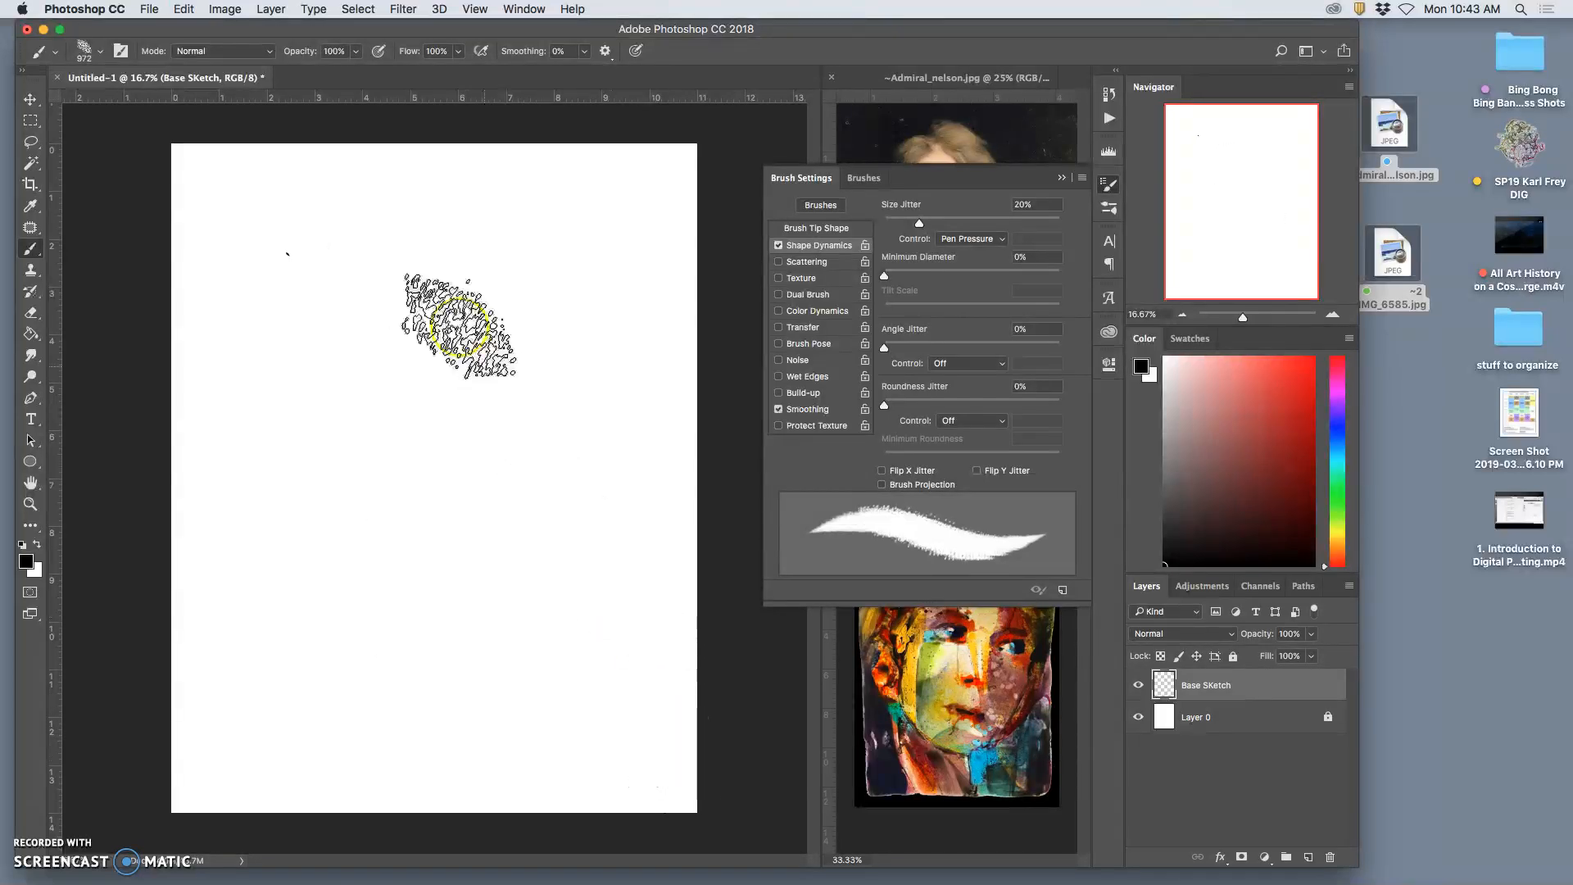
pyautogui.moveTo(377, 222)
pyautogui.mouseDown()
pyautogui.moveTo(429, 258)
pyautogui.moveTo(374, 340)
pyautogui.moveTo(419, 459)
pyautogui.moveTo(593, 520)
pyautogui.moveTo(409, 651)
pyautogui.moveTo(692, 774)
pyautogui.mouseUp()
pyautogui.press('super+z')
pyautogui.press('super+z')
pyautogui.press('super+z')
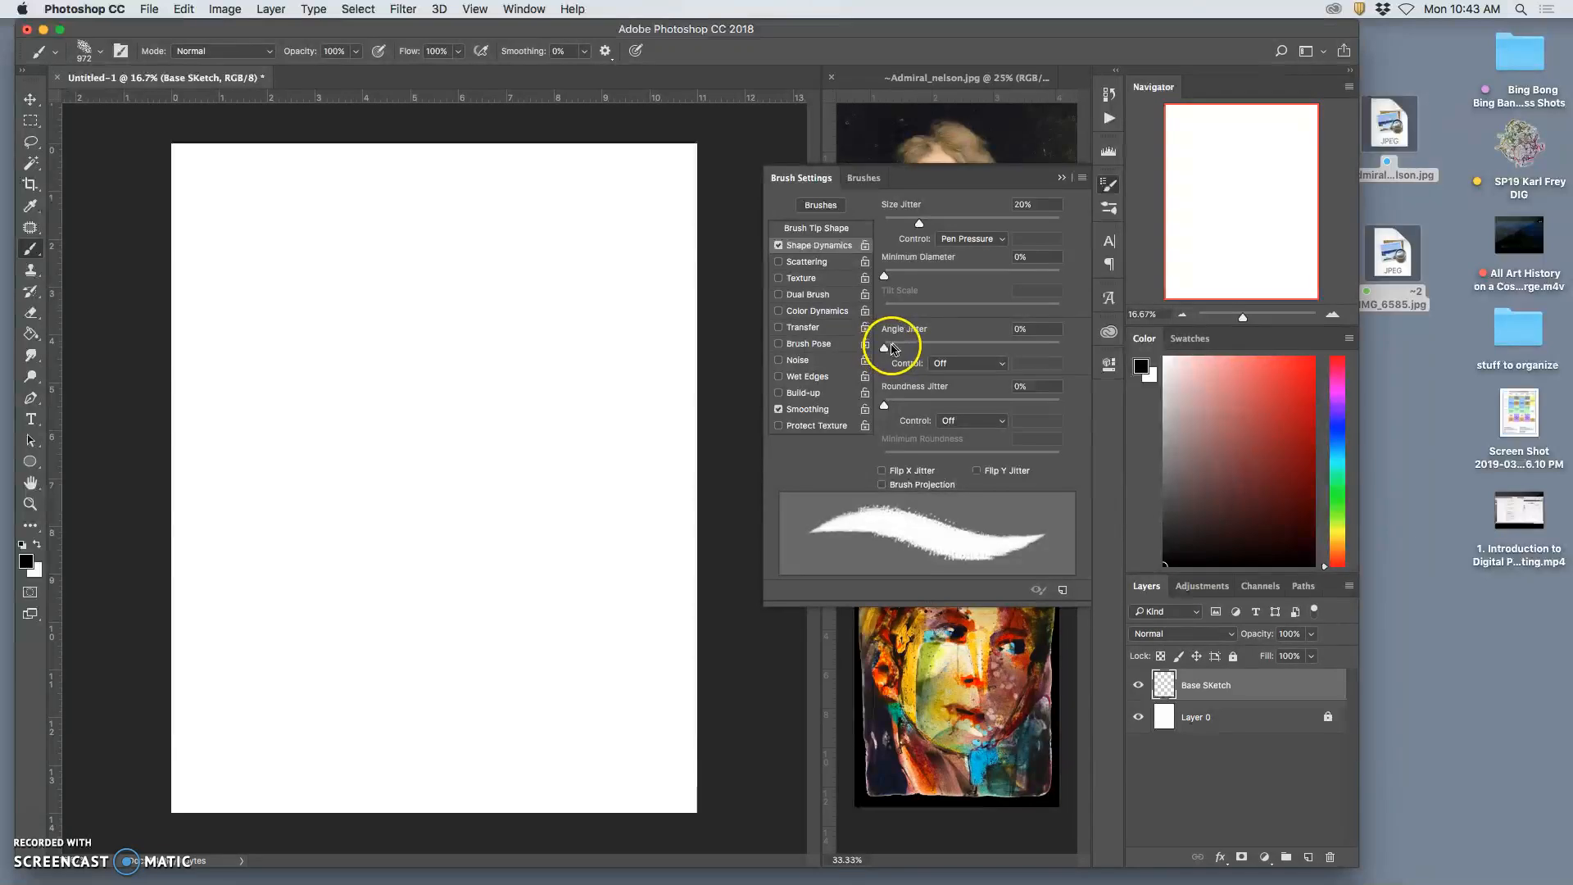
# Step: Set Angle Jitter to 12%, Roundness Jitter to 24%, Minimum Roundness to 25% and Minimum Diameter to 12%
pyautogui.moveTo(885, 349); pyautogui.dragTo(907, 348)
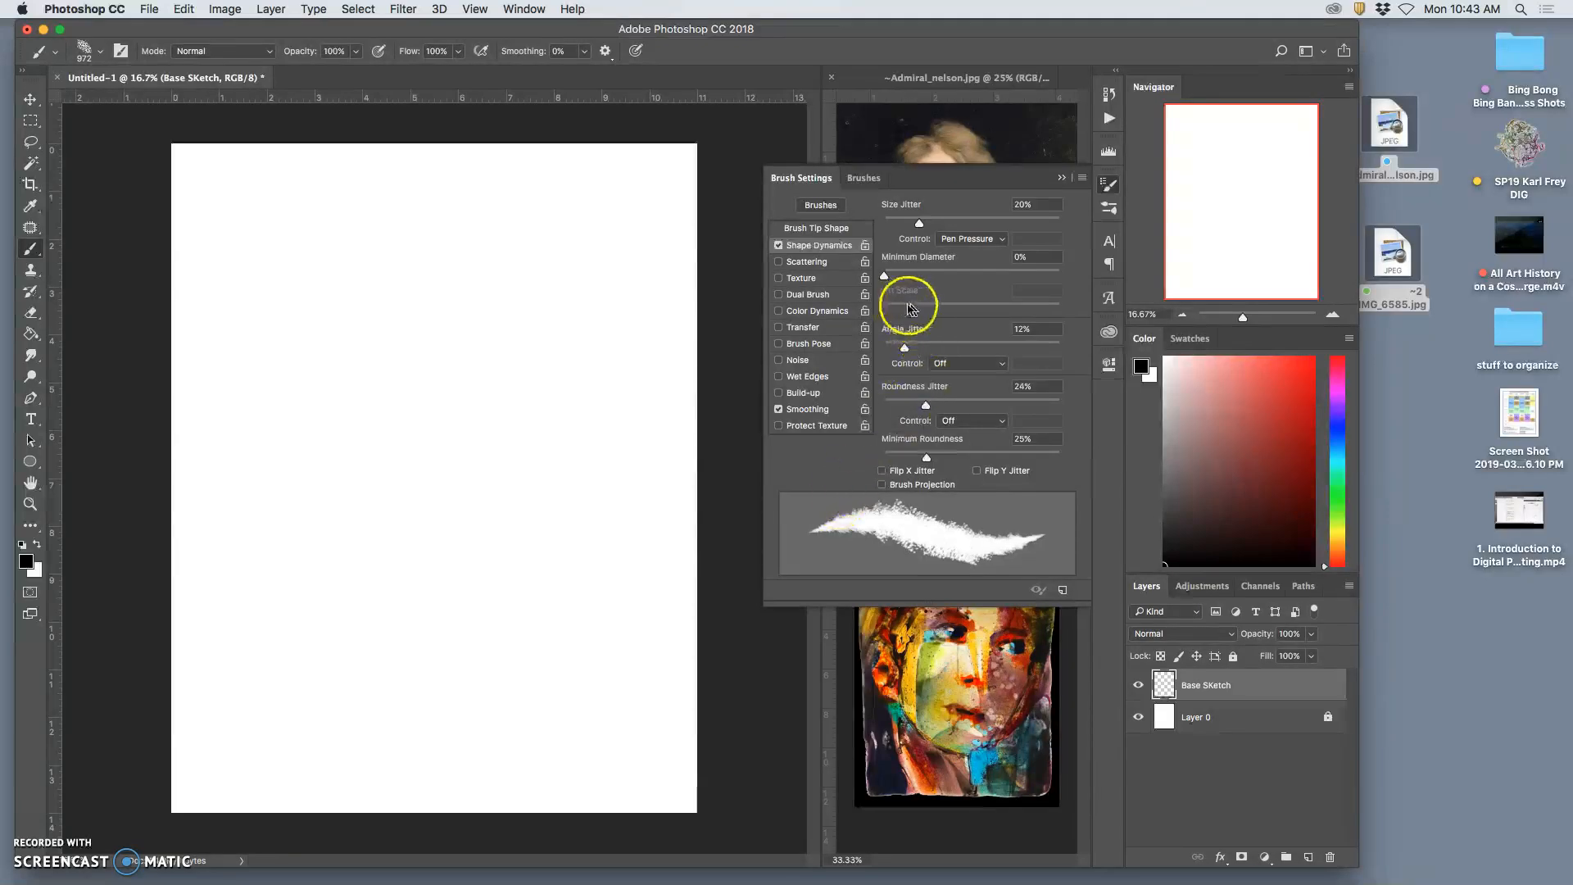
pyautogui.moveTo(884, 279)
pyautogui.mouseDown()
pyautogui.moveTo(979, 274)
pyautogui.moveTo(905, 277)
pyautogui.mouseUp()
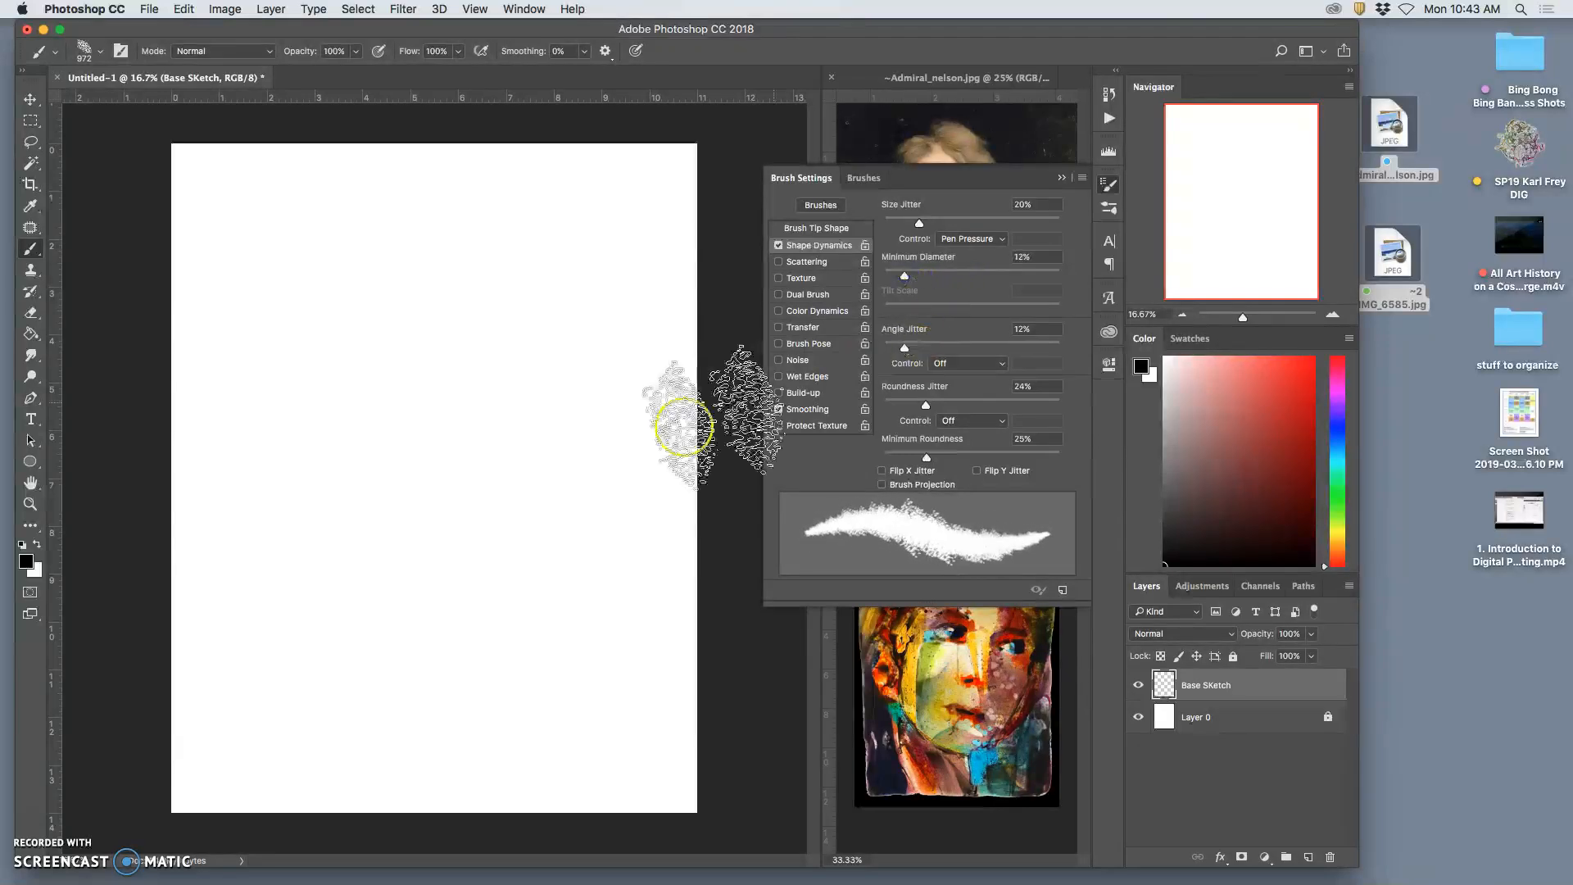
# Step: Paint short and curved test strokes across the Base SKetch layer to try the new shape dynamics
pyautogui.moveTo(414, 197)
pyautogui.mouseDown()
pyautogui.moveTo(414, 238)
pyautogui.moveTo(438, 256)
pyautogui.moveTo(381, 333)
pyautogui.moveTo(444, 525)
pyautogui.mouseUp()
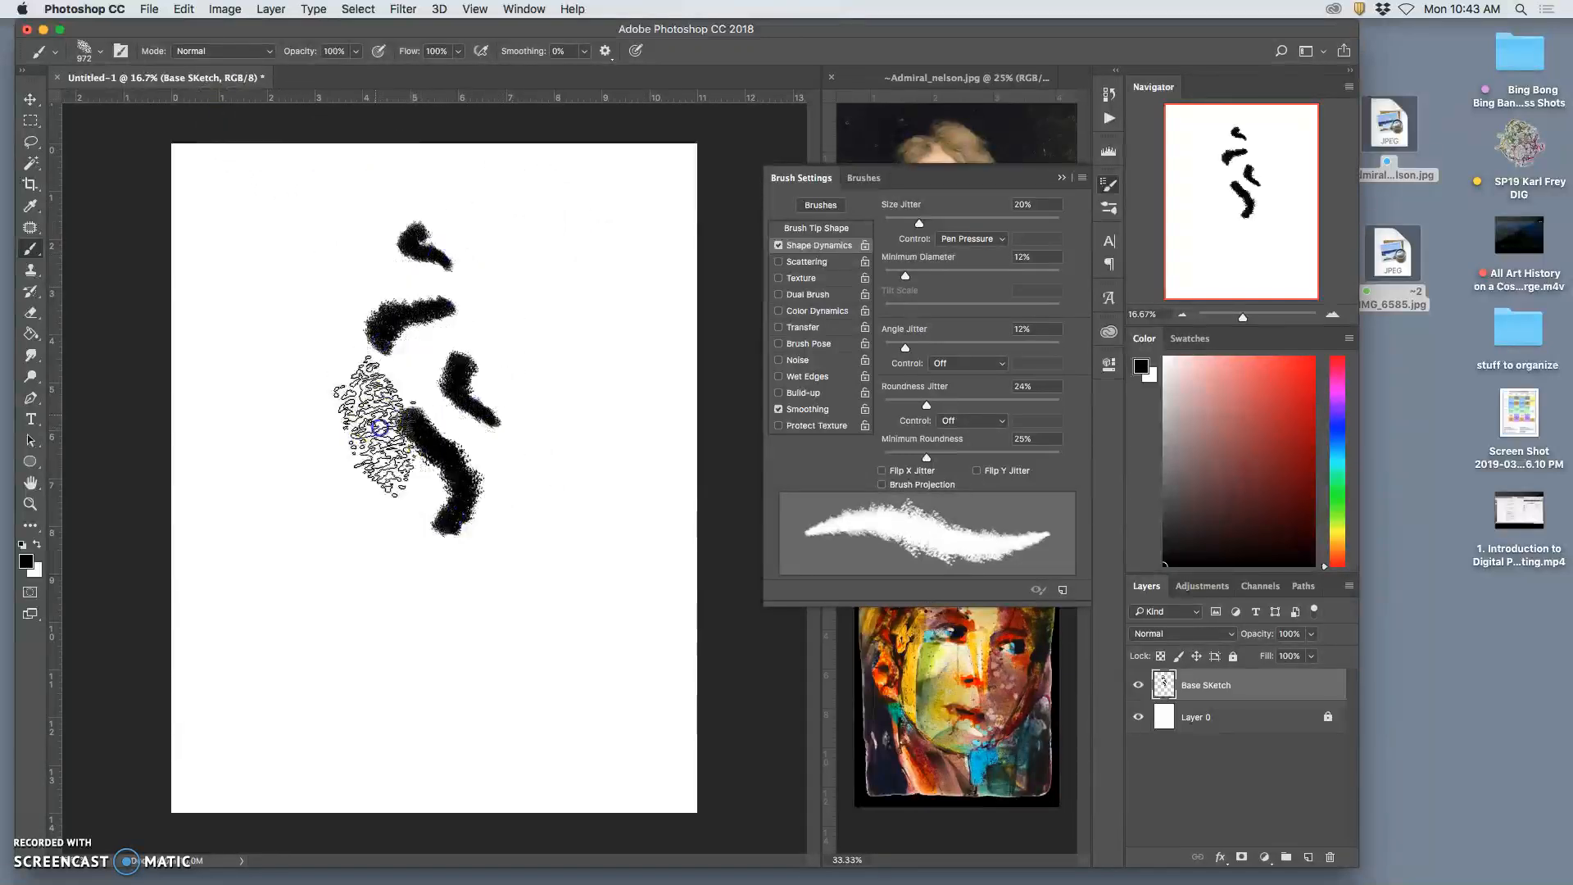
pyautogui.moveTo(374, 411); pyautogui.dragTo(350, 524)
pyautogui.moveTo(349, 537); pyautogui.dragTo(394, 610)
pyautogui.moveTo(544, 406)
pyautogui.mouseDown()
pyautogui.moveTo(577, 484)
pyautogui.moveTo(558, 581)
pyautogui.mouseUp()
pyautogui.moveTo(629, 385)
pyautogui.mouseDown()
pyautogui.moveTo(544, 386)
pyautogui.moveTo(502, 579)
pyautogui.moveTo(352, 449)
pyautogui.moveTo(313, 473)
pyautogui.mouseUp()
pyautogui.moveTo(282, 370); pyautogui.dragTo(304, 509)
pyautogui.moveTo(277, 501)
pyautogui.mouseDown()
pyautogui.moveTo(281, 544)
pyautogui.moveTo(409, 721)
pyautogui.mouseUp()
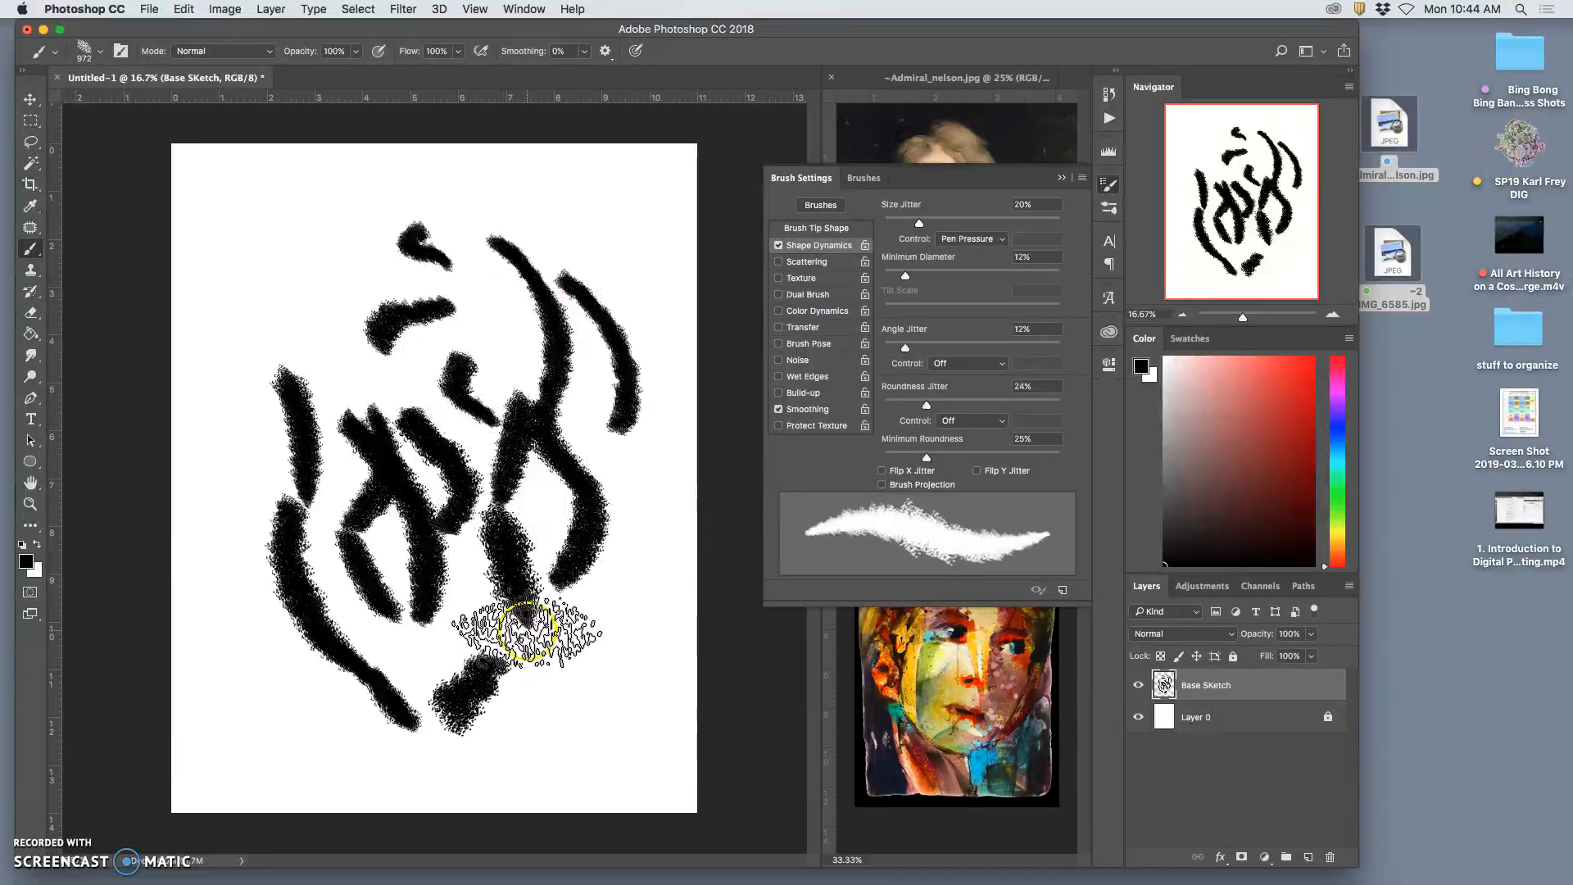
pyautogui.moveTo(264, 174)
pyautogui.mouseDown()
pyautogui.moveTo(298, 211)
pyautogui.moveTo(243, 273)
pyautogui.moveTo(348, 348)
pyautogui.moveTo(358, 421)
pyautogui.moveTo(346, 258)
pyautogui.moveTo(278, 444)
pyautogui.moveTo(274, 567)
pyautogui.mouseUp()
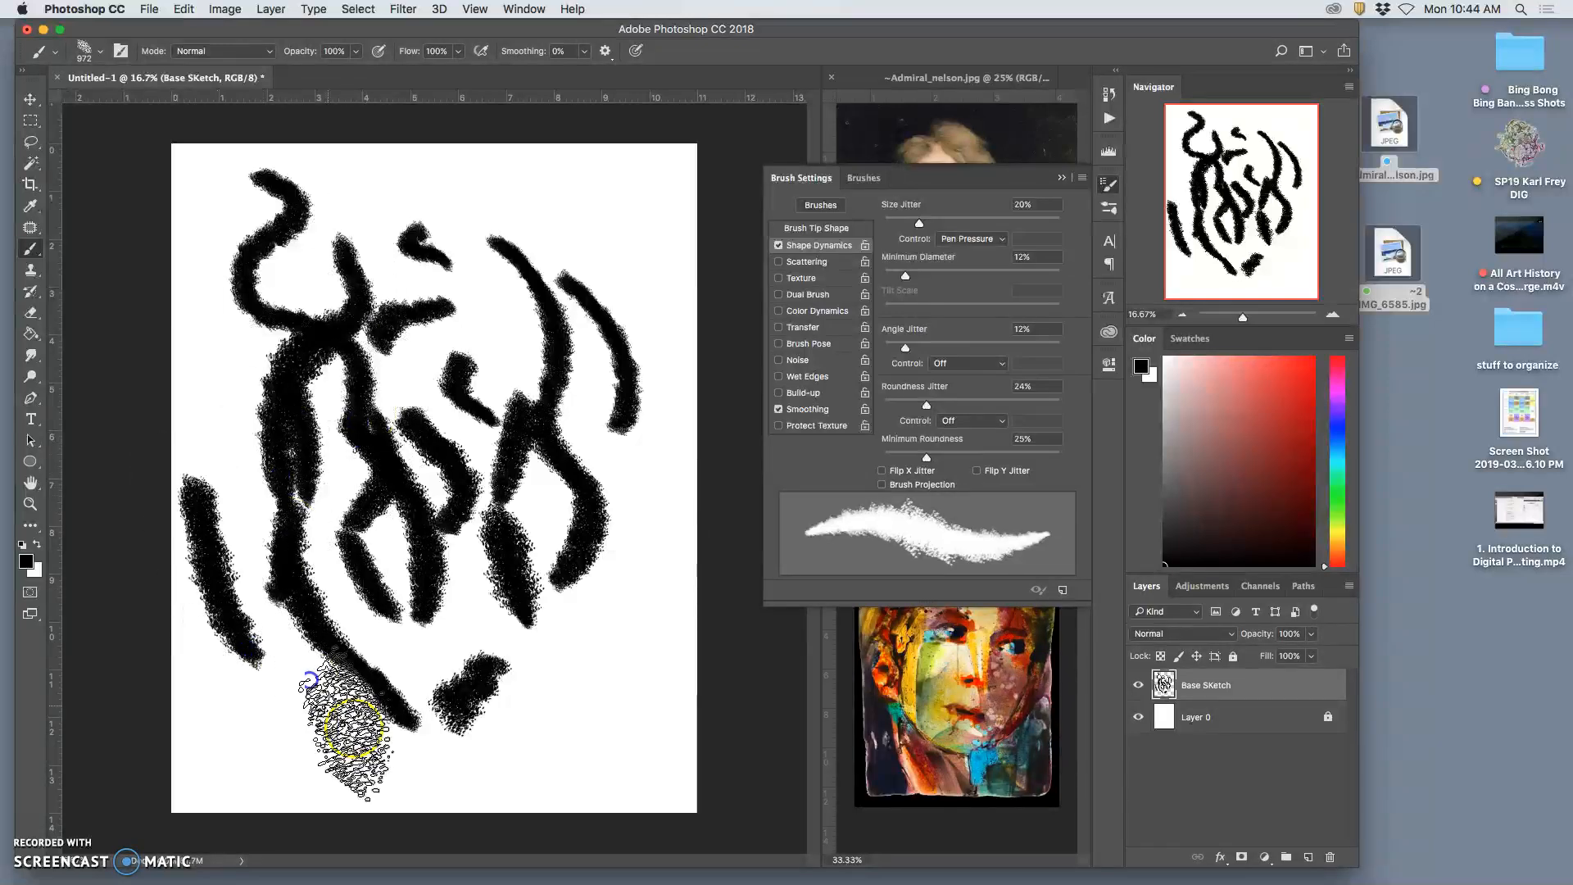
# Step: Step back through the history until all shape dynamics test strokes are removed from the canvas
pyautogui.press('super+z')
pyautogui.press('super+alt+z')
pyautogui.press('super+alt+z')
pyautogui.press('super+alt+z')
pyautogui.press('super+alt+z')
pyautogui.press('super+alt+z')
pyautogui.press('super+alt+z')
pyautogui.press('super+alt+z')
pyautogui.press('super+alt+z')
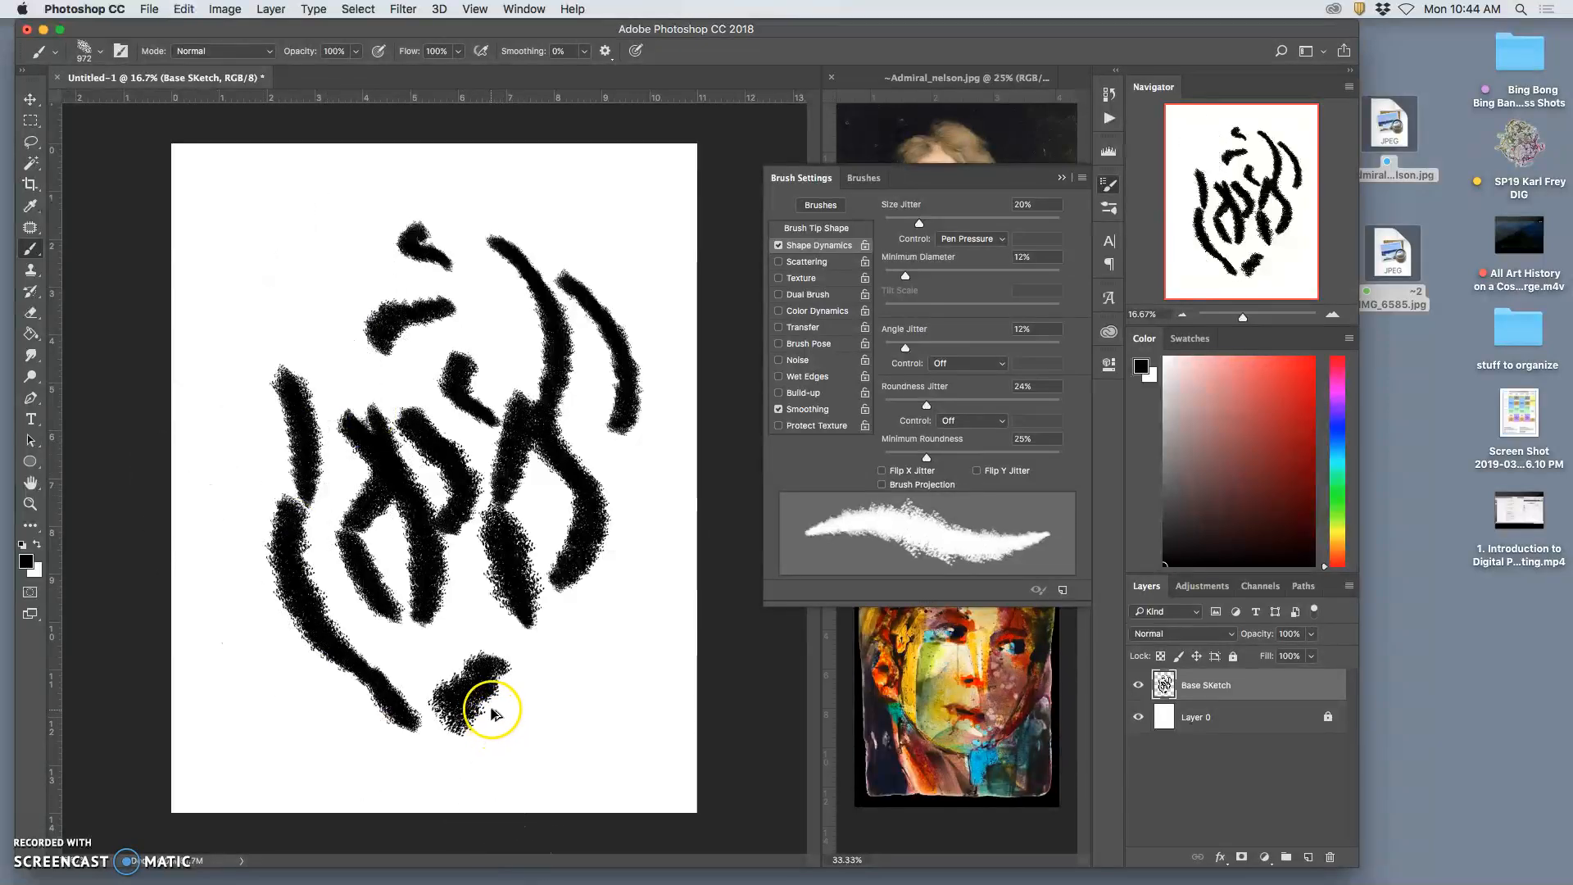
pyautogui.press('super+alt+z')
pyautogui.press('super+alt+z')
pyautogui.press('super+alt+z')
pyautogui.press('super+alt+z')
pyautogui.press('super+alt+z')
pyautogui.press('super+alt+z')
pyautogui.press('super+alt+z')
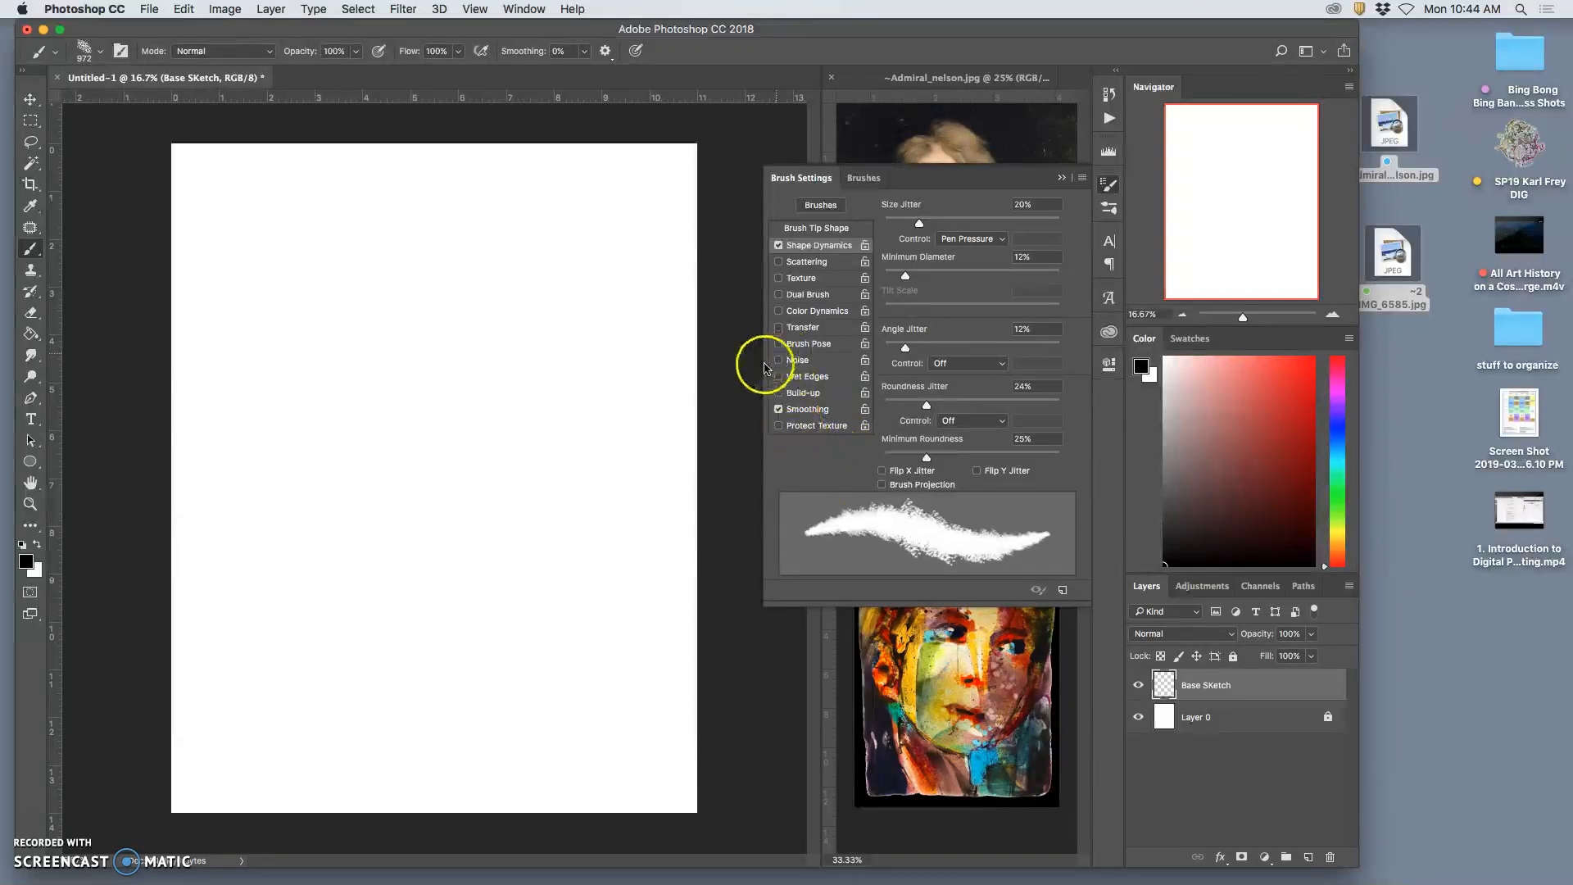
# Step: Enable Scattering with Scatter at 79% and paint several thick test strokes through the middle of the canvas
pyautogui.click(811, 261)
pyautogui.moveTo(885, 223); pyautogui.dragTo(898, 223)
pyautogui.moveTo(377, 242)
pyautogui.mouseDown()
pyautogui.moveTo(363, 284)
pyautogui.moveTo(463, 331)
pyautogui.moveTo(299, 651)
pyautogui.mouseUp()
pyautogui.moveTo(471, 468); pyautogui.dragTo(392, 676)
pyautogui.moveTo(511, 495)
pyautogui.mouseDown()
pyautogui.moveTo(610, 416)
pyautogui.moveTo(526, 676)
pyautogui.mouseUp()
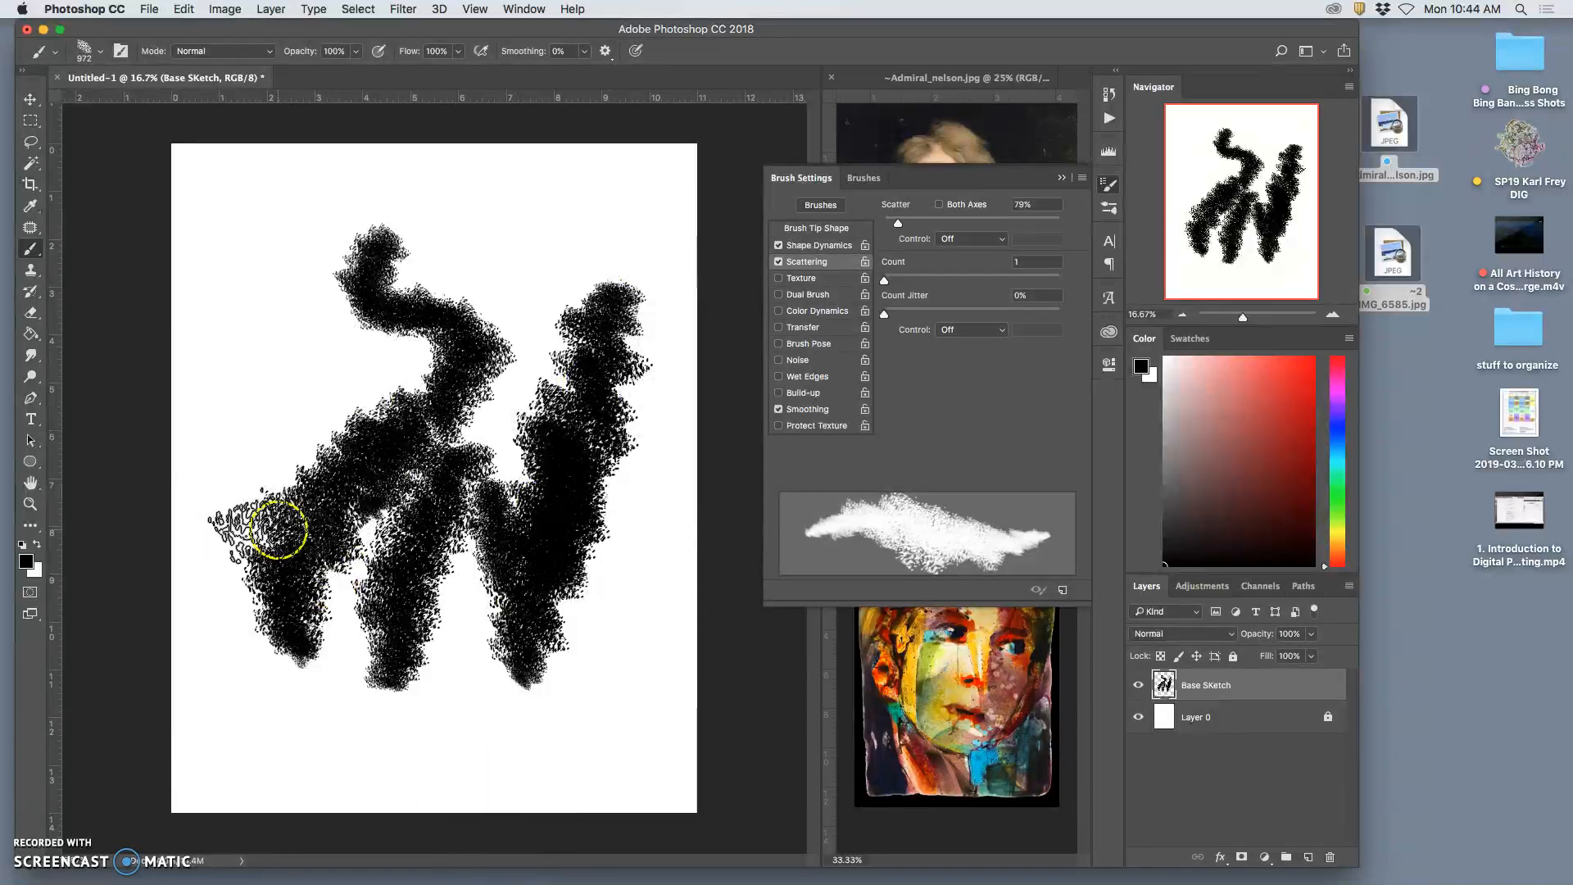
# Step: Raise the brush's Scatter to 847% and its Count to 5
pyautogui.moveTo(898, 225); pyautogui.dragTo(893, 224)
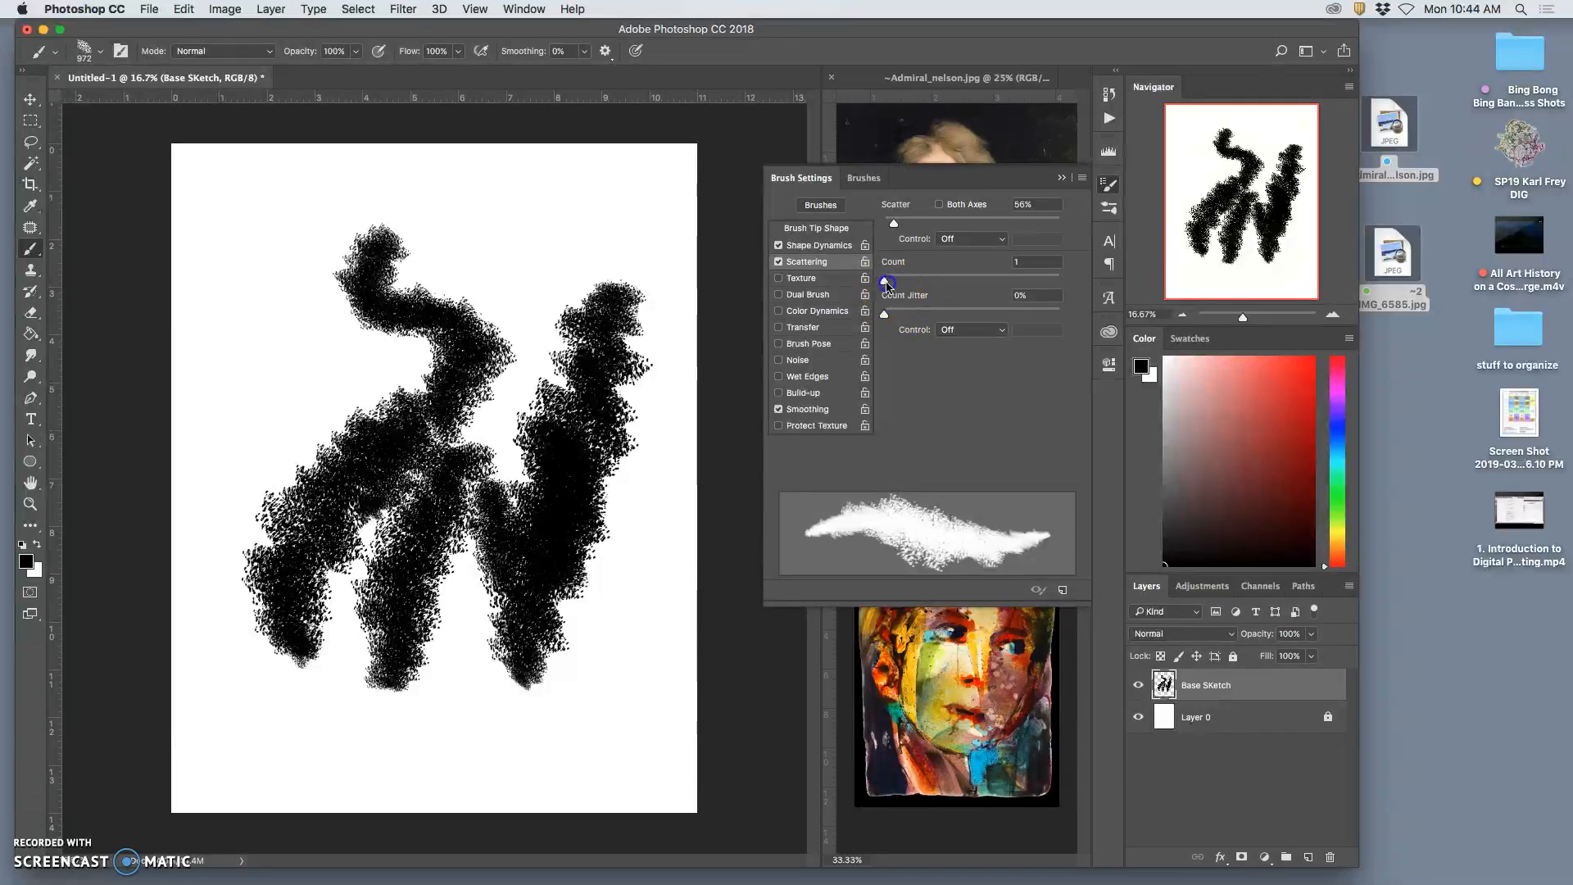
pyautogui.moveTo(885, 283); pyautogui.dragTo(933, 281)
pyautogui.moveTo(942, 221); pyautogui.dragTo(1033, 221)
# Step: Try the heavy scattering with a large stroke over the canvas, and step back through the history until the canvas is blank
pyautogui.moveTo(526, 237)
pyautogui.mouseDown()
pyautogui.moveTo(469, 409)
pyautogui.moveTo(474, 474)
pyautogui.moveTo(342, 824)
pyautogui.moveTo(347, 878)
pyautogui.moveTo(352, 836)
pyautogui.mouseUp()
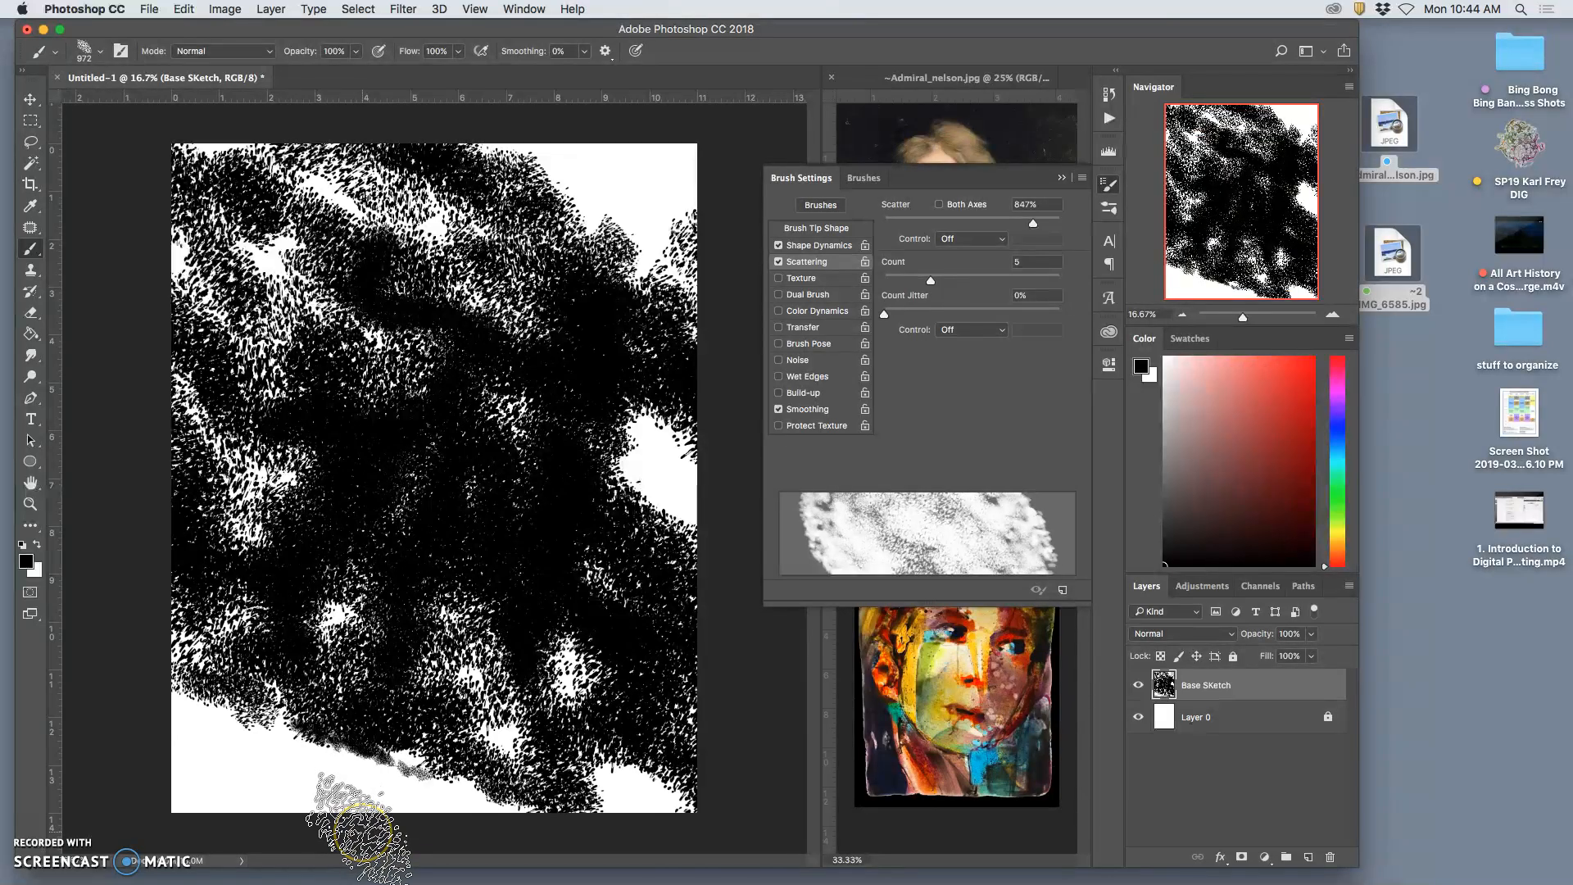
pyautogui.press('super+alt+z')
pyautogui.press('super+alt+z')
pyautogui.press('super+alt+z')
pyautogui.press('super+alt+z')
pyautogui.press('super+alt+z')
pyautogui.press('super+alt+z')
pyautogui.press('super+alt+z')
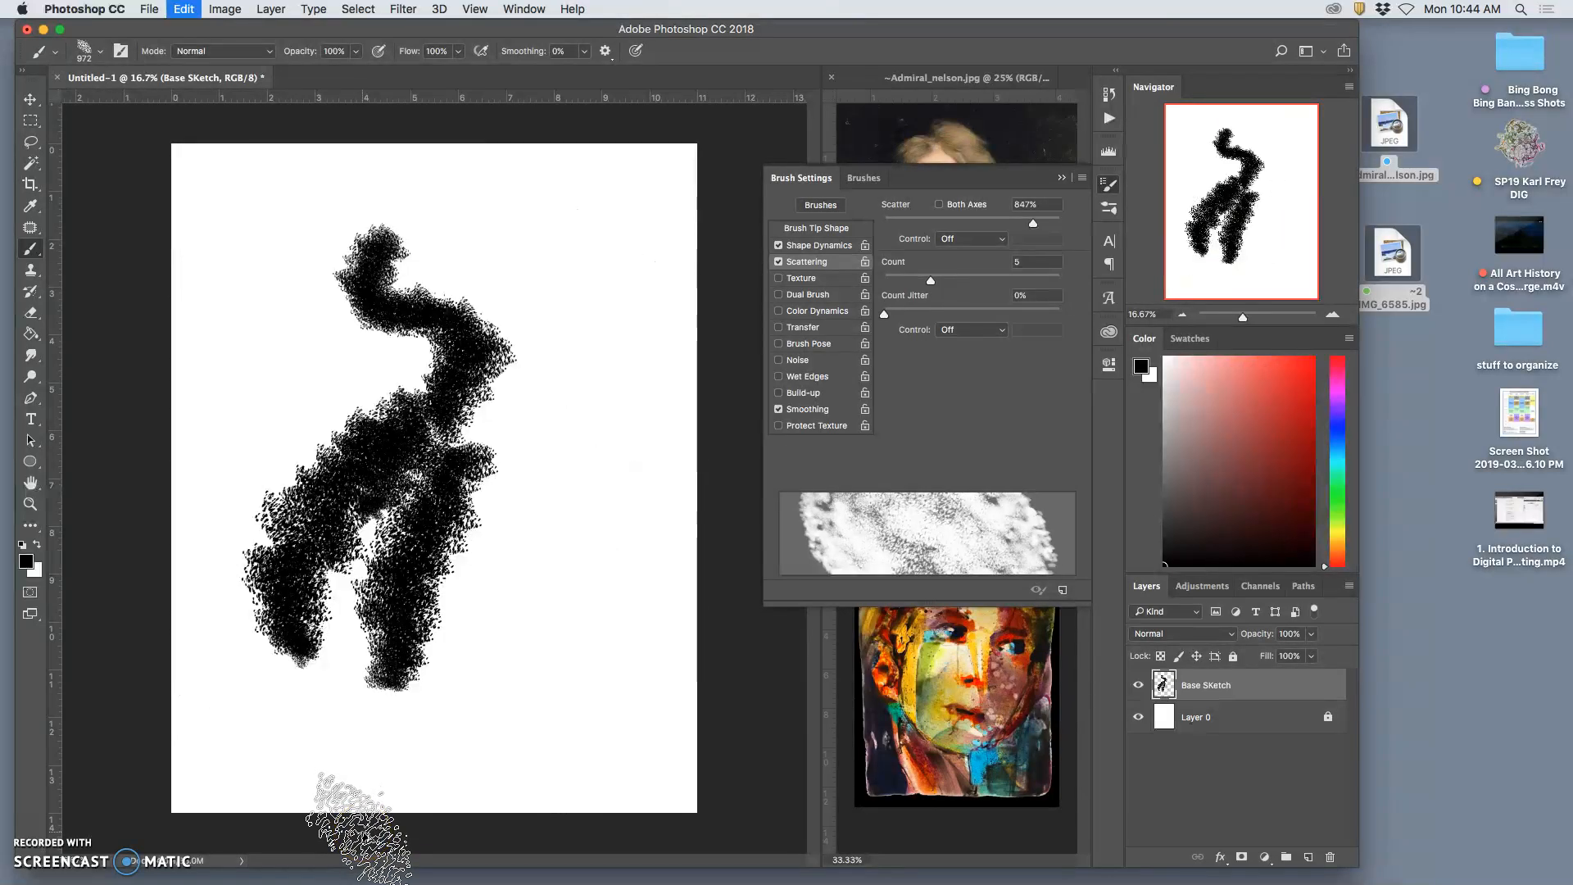
pyautogui.press('super+alt+z')
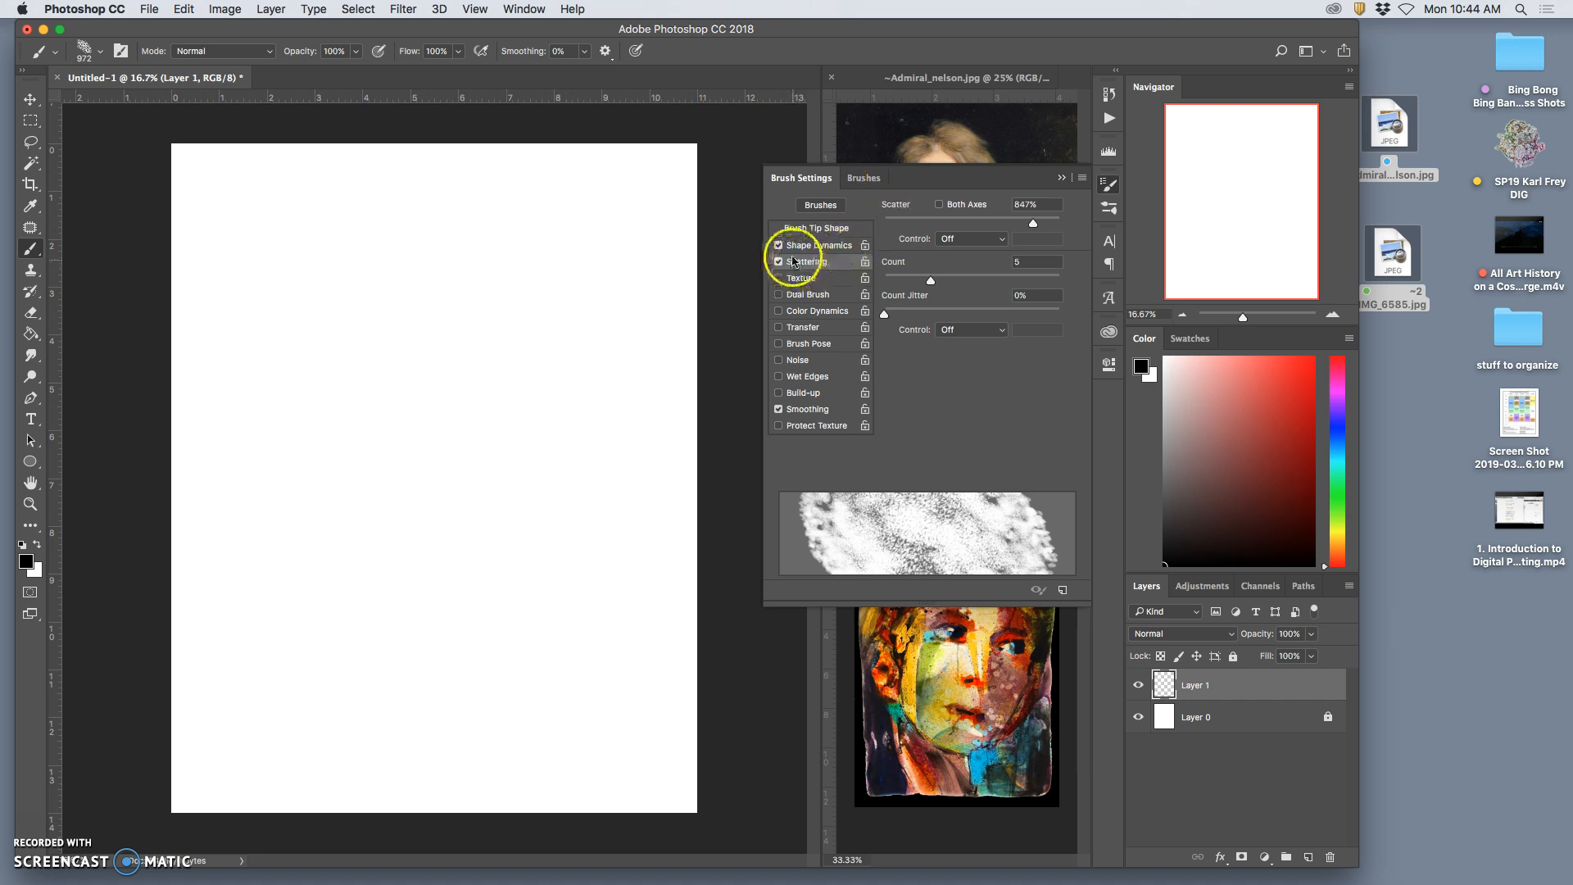
# Step: Turn off Scattering for the brush and paint thick test strokes down the middle of the canvas
pyautogui.click(779, 263)
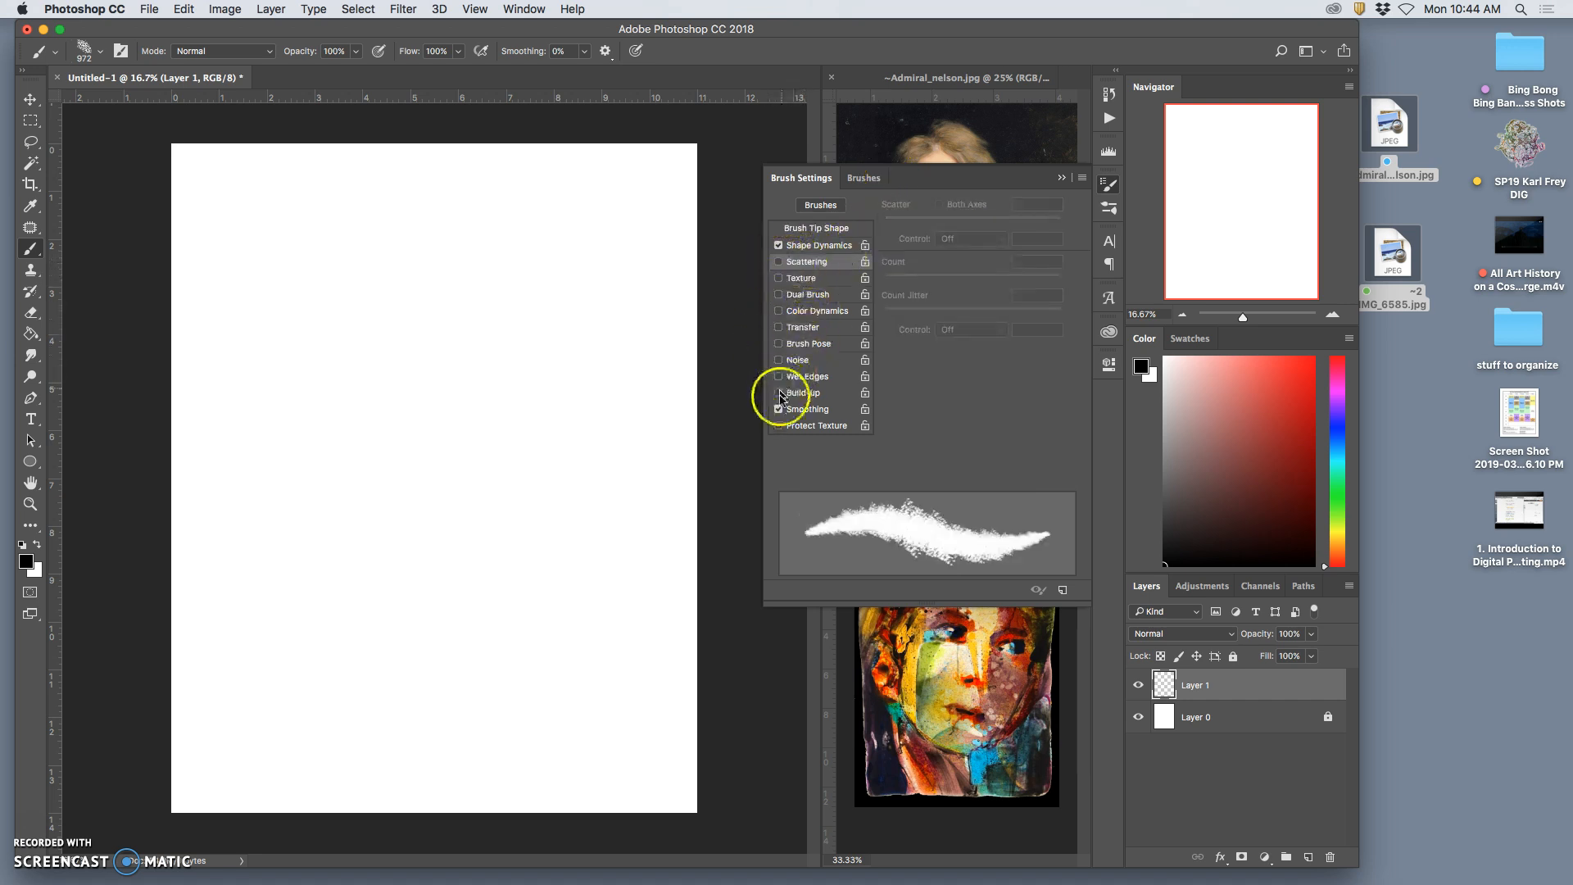
pyautogui.click(779, 295)
pyautogui.moveTo(512, 288)
pyautogui.mouseDown()
pyautogui.moveTo(557, 428)
pyautogui.moveTo(430, 638)
pyautogui.moveTo(447, 475)
pyautogui.moveTo(469, 526)
pyautogui.moveTo(442, 575)
pyautogui.moveTo(502, 516)
pyautogui.mouseUp()
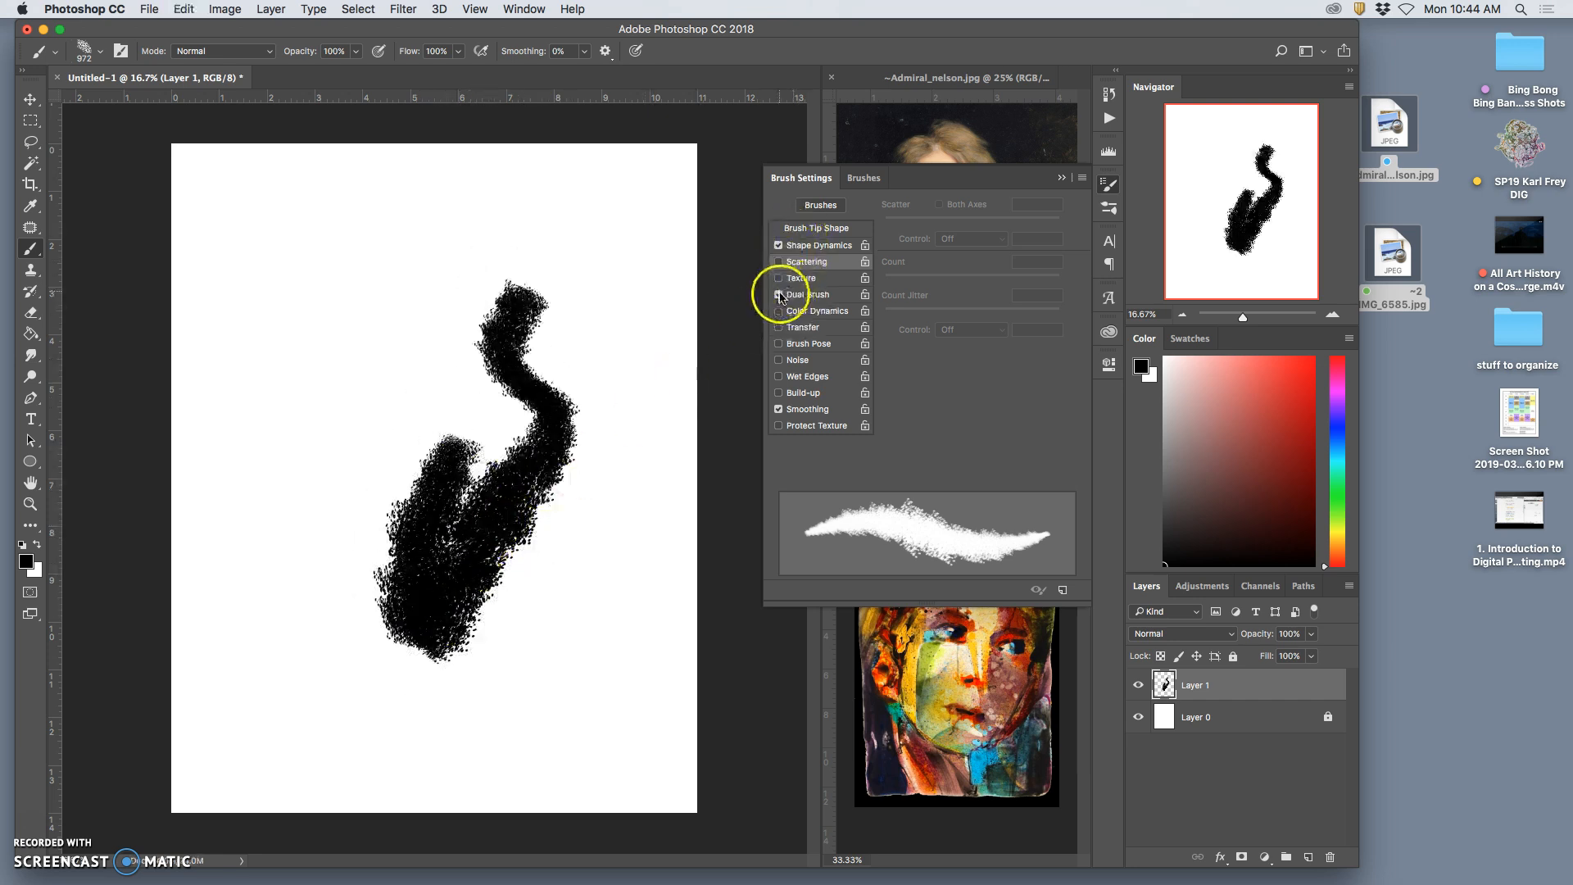
pyautogui.press('super+z')
pyautogui.press('super+z')
pyautogui.press('super+z')
pyautogui.press('super+z')
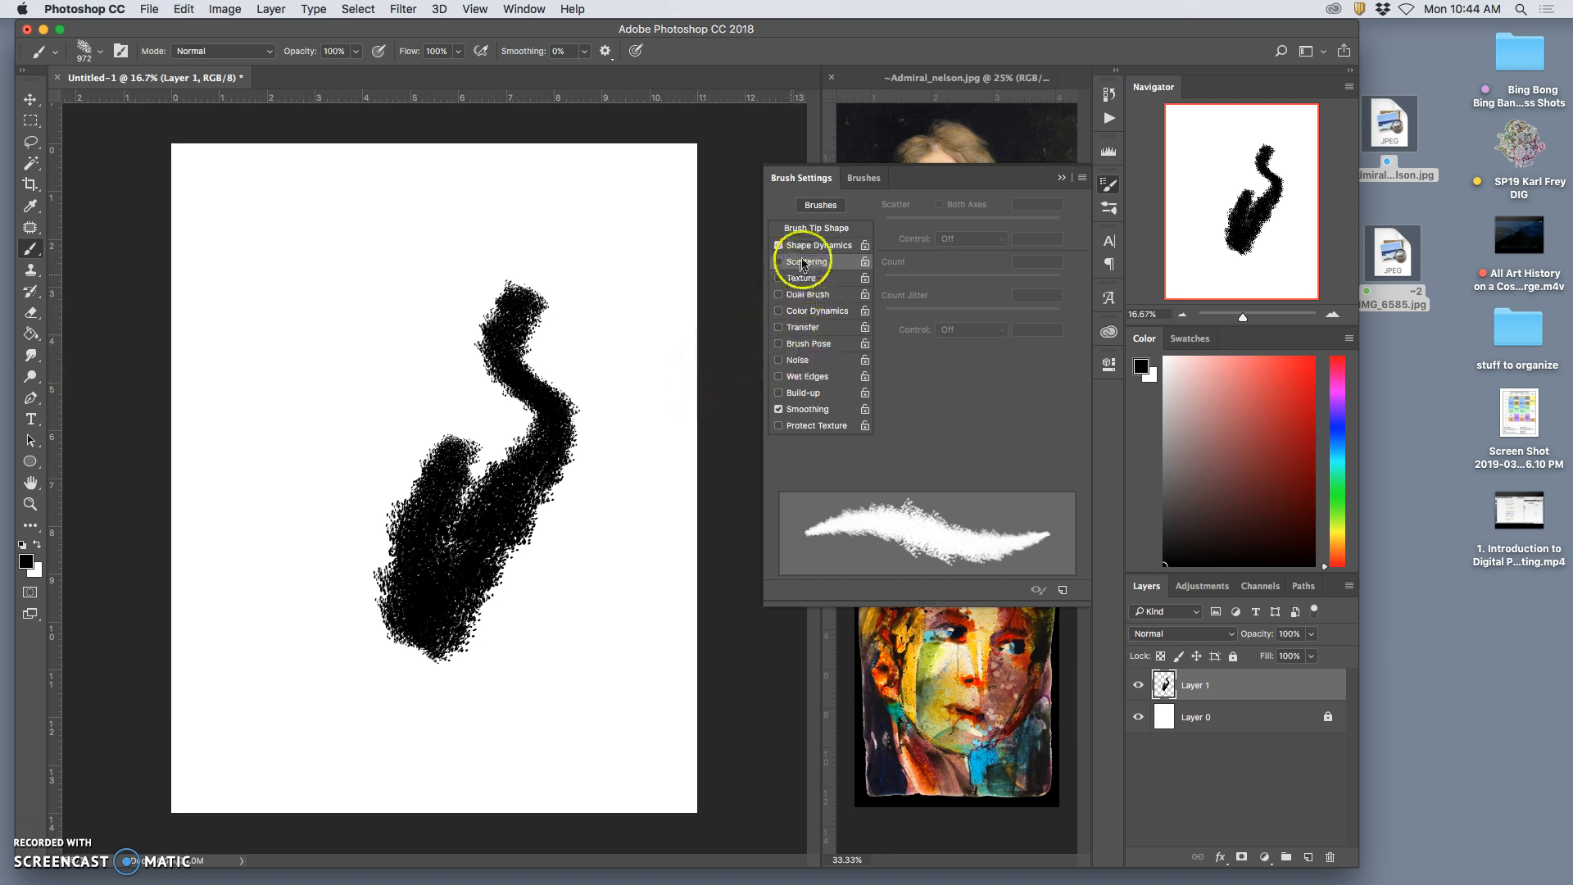
# Step: Collapse the brush settings and delete everything painted on Layer 1
pyautogui.click(1064, 178)
pyautogui.press('super+a')
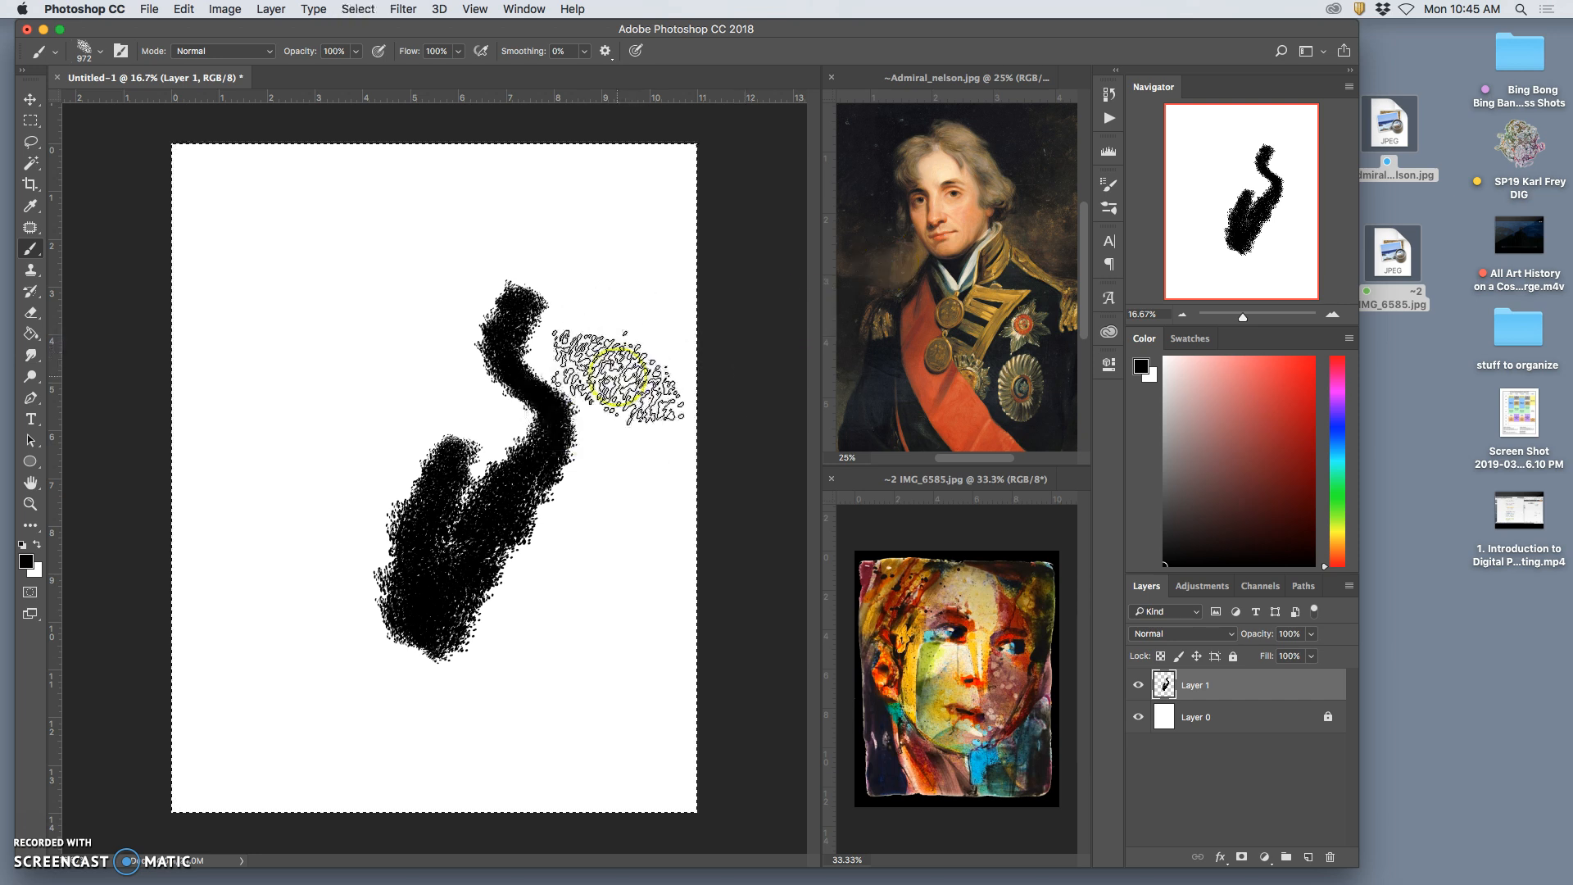
pyautogui.press('Delete')
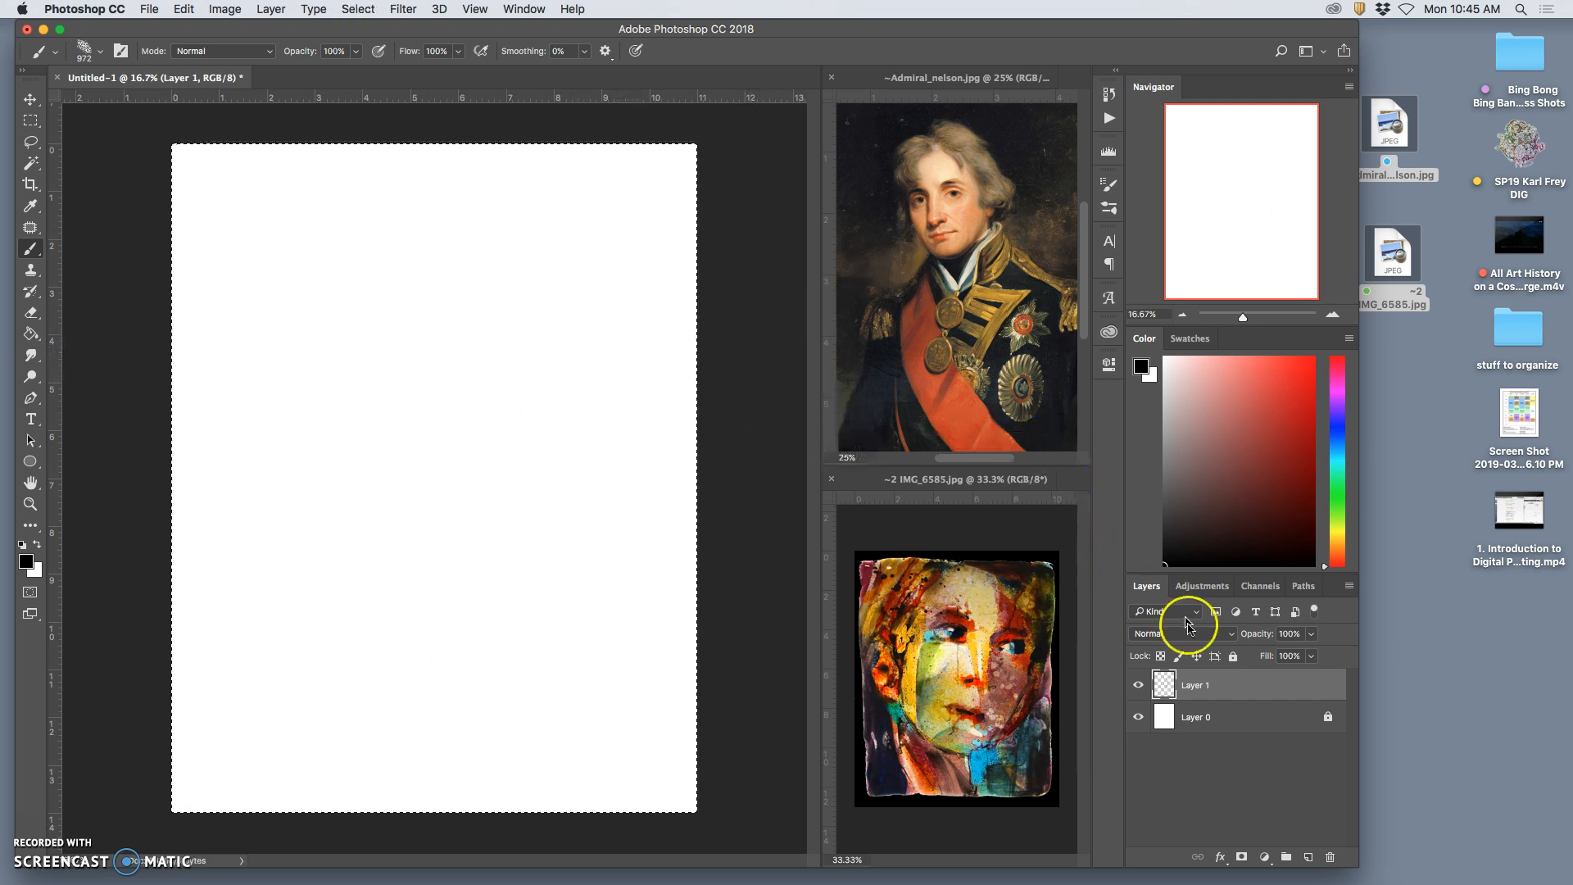
# Step: Try to rename Layer 1 as "Base Paint L" and deselect the canvas
pyautogui.doubleClick(1194, 685)
pyautogui.write('Base Paint L')
pyautogui.press('super+d')
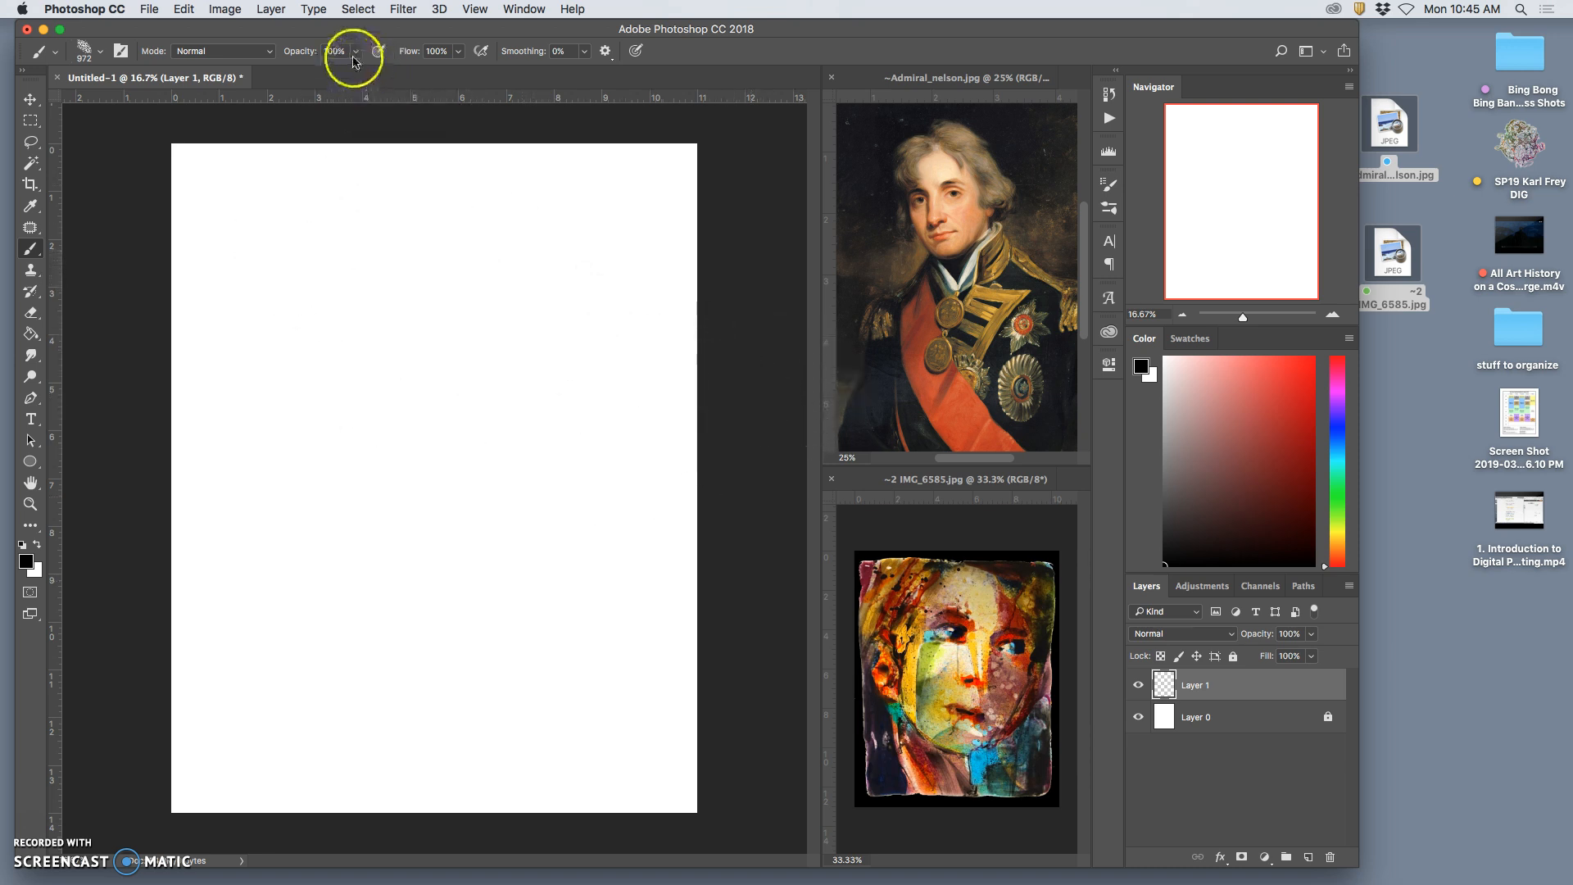
# Step: Set the custom brush to a size of 396 px and an opacity of 70%
pyautogui.click(100, 51)
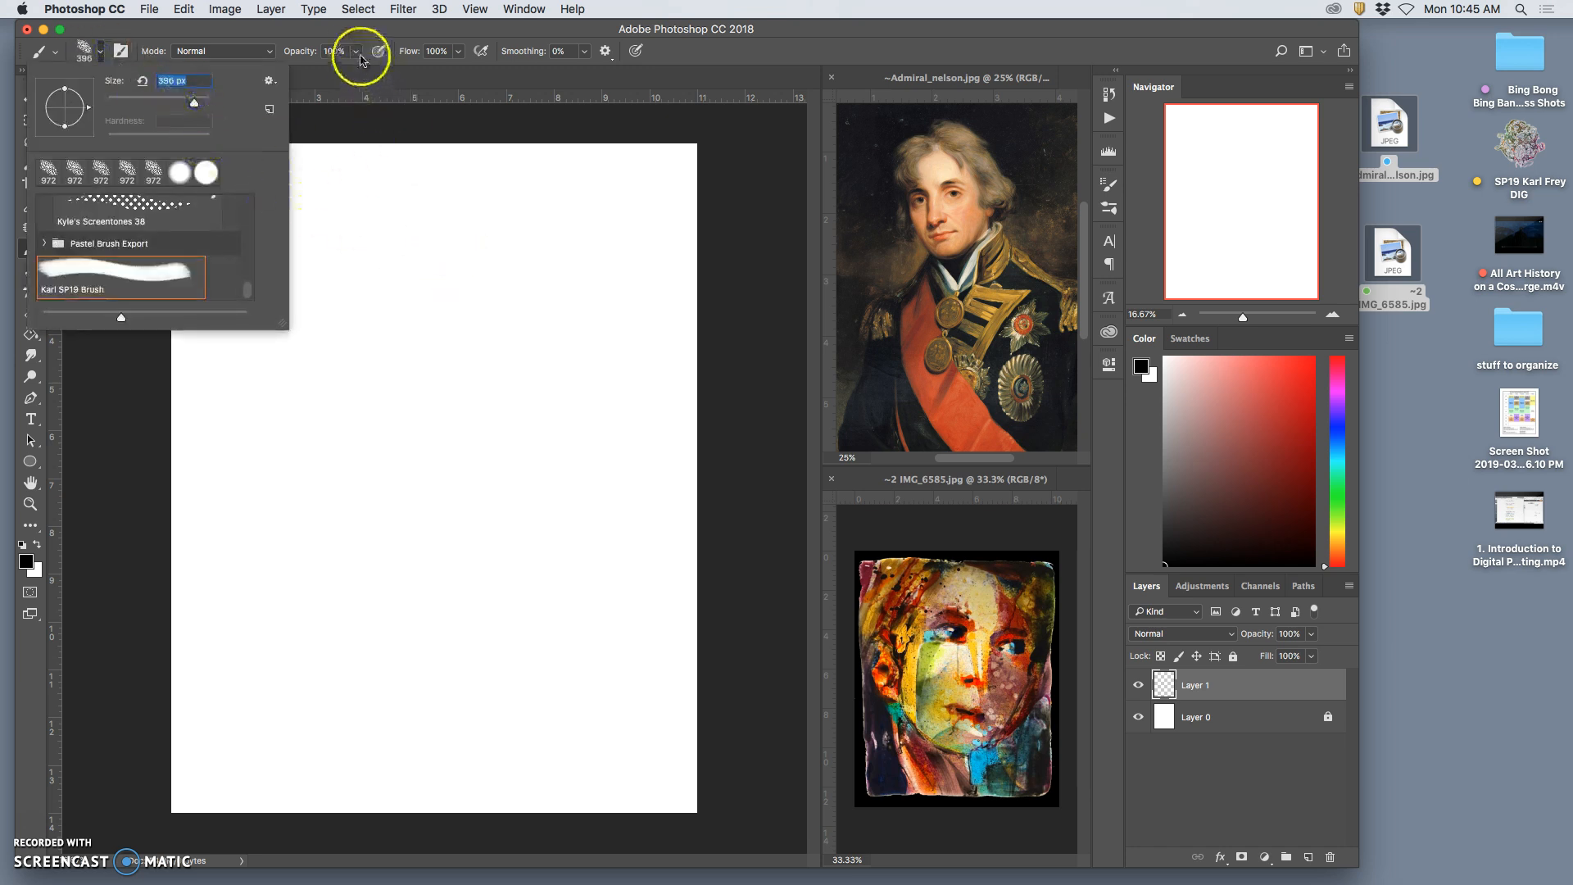
pyautogui.click(357, 51)
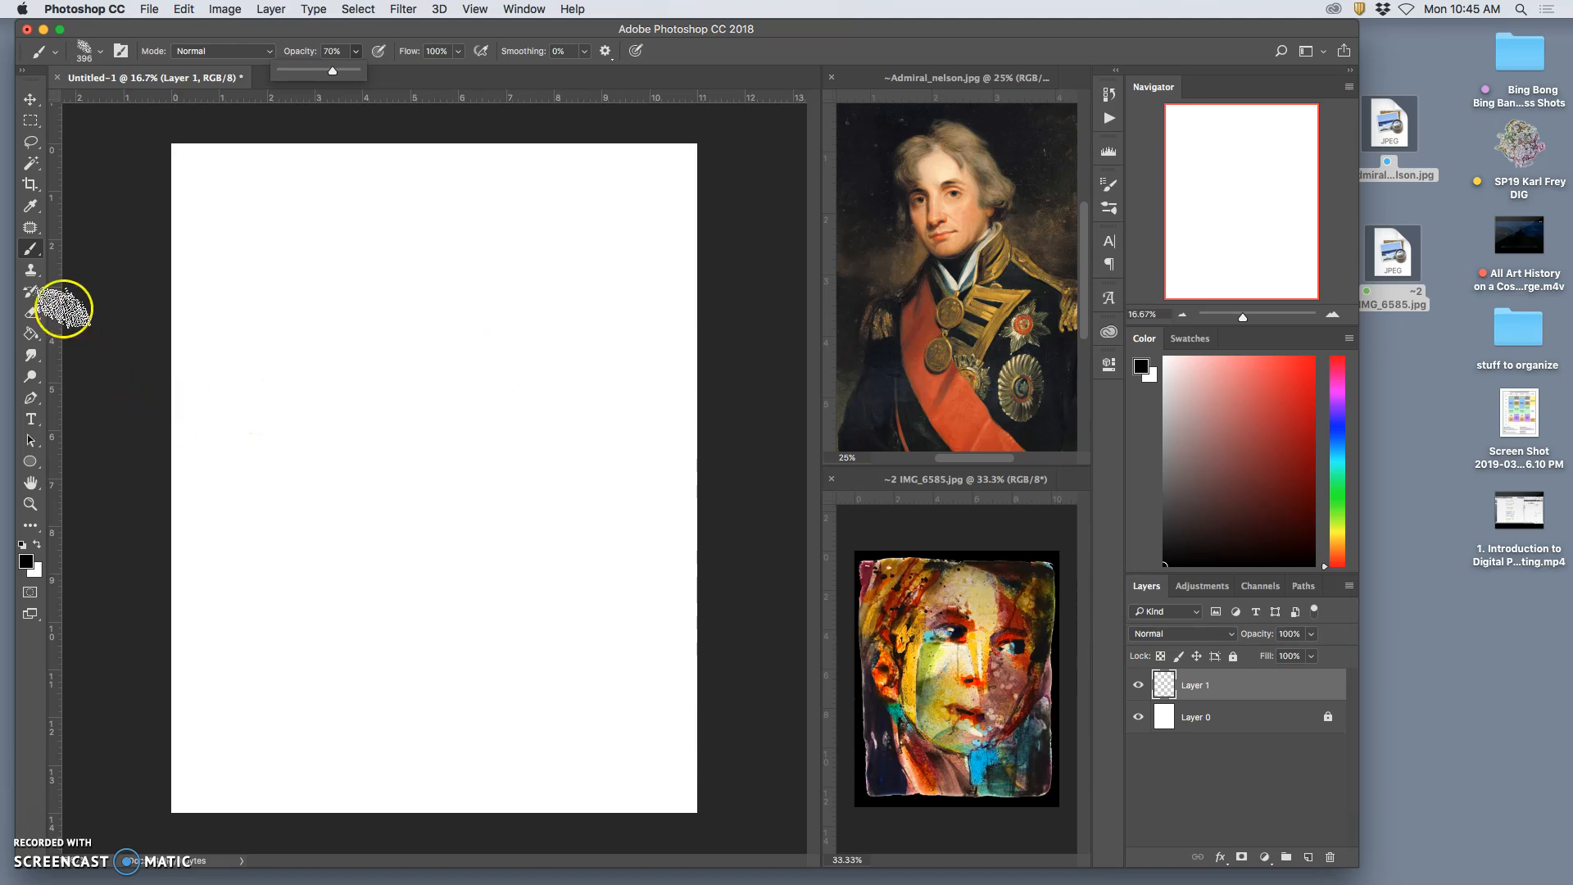
pyautogui.click(32, 250)
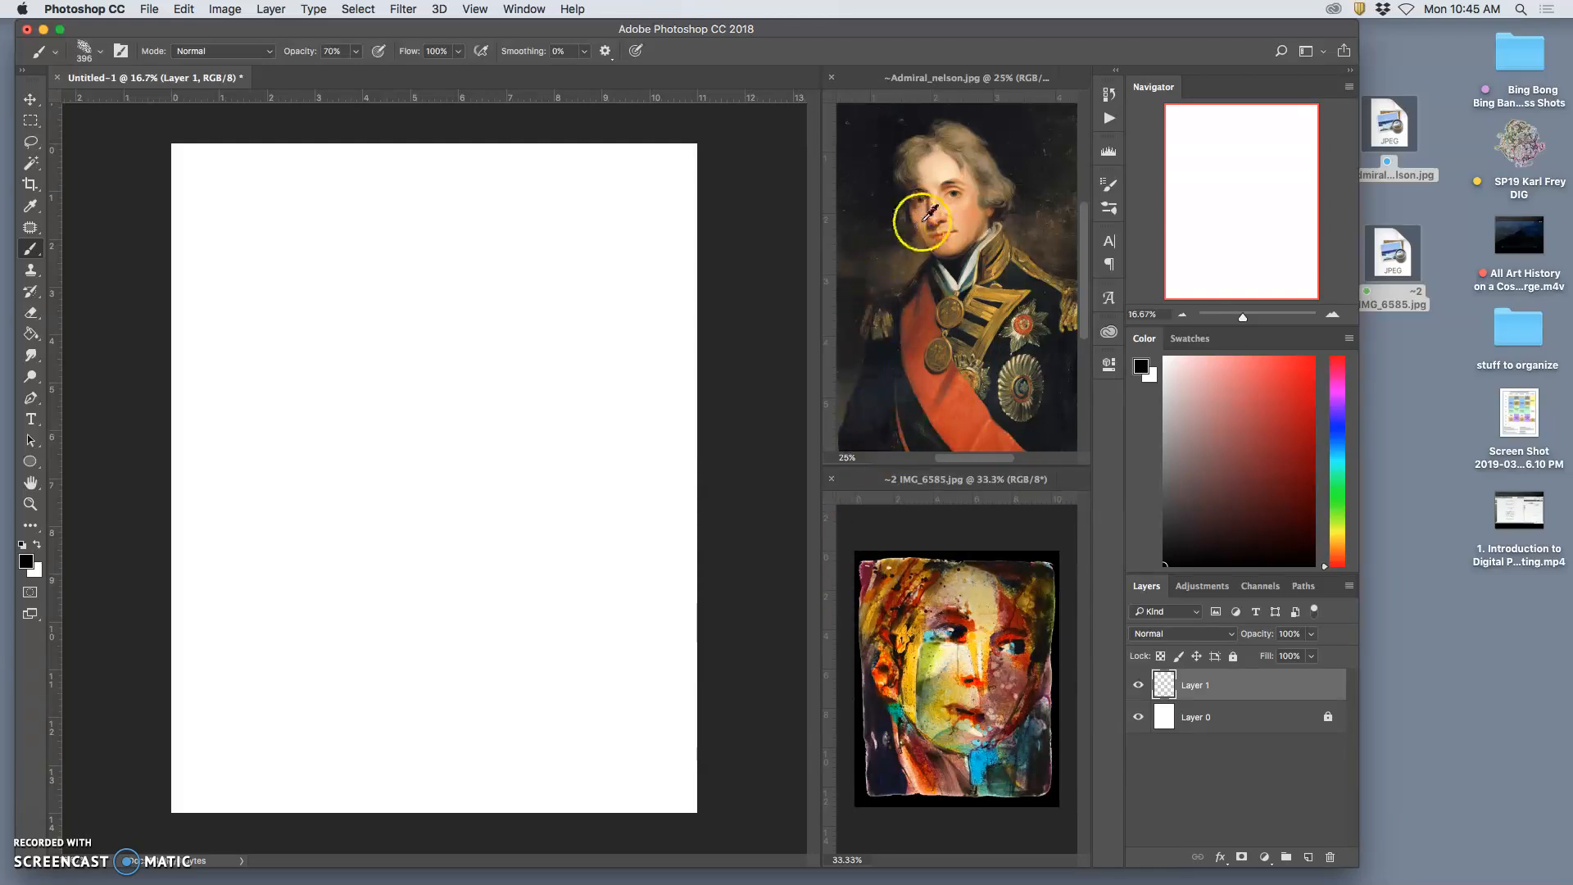
# Step: Sample skin and hair colours from the Admiral Nelson portrait and block in the face and surrounding hair on the upper canvas
pyautogui.keyDown('alt'); pyautogui.click(972, 200); pyautogui.keyUp('alt')
pyautogui.moveTo(418, 273)
pyautogui.mouseDown()
pyautogui.moveTo(394, 354)
pyautogui.moveTo(443, 360)
pyautogui.moveTo(449, 334)
pyautogui.moveTo(417, 344)
pyautogui.moveTo(384, 394)
pyautogui.moveTo(386, 427)
pyautogui.moveTo(450, 411)
pyautogui.moveTo(421, 336)
pyautogui.mouseUp()
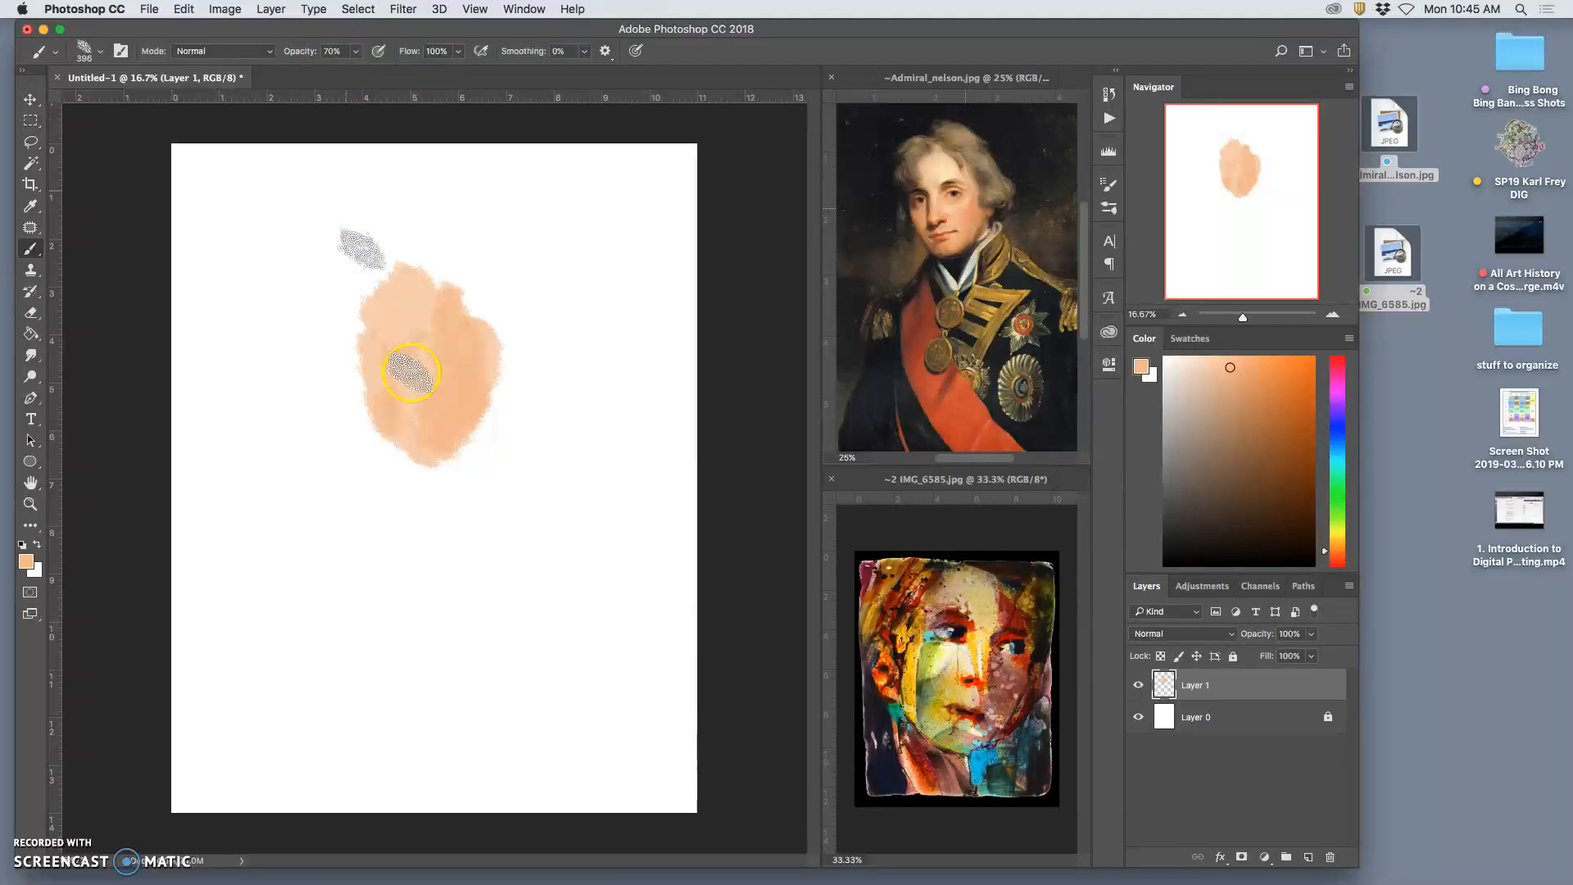
pyautogui.keyDown('alt'); pyautogui.click(971, 139); pyautogui.keyUp('alt')
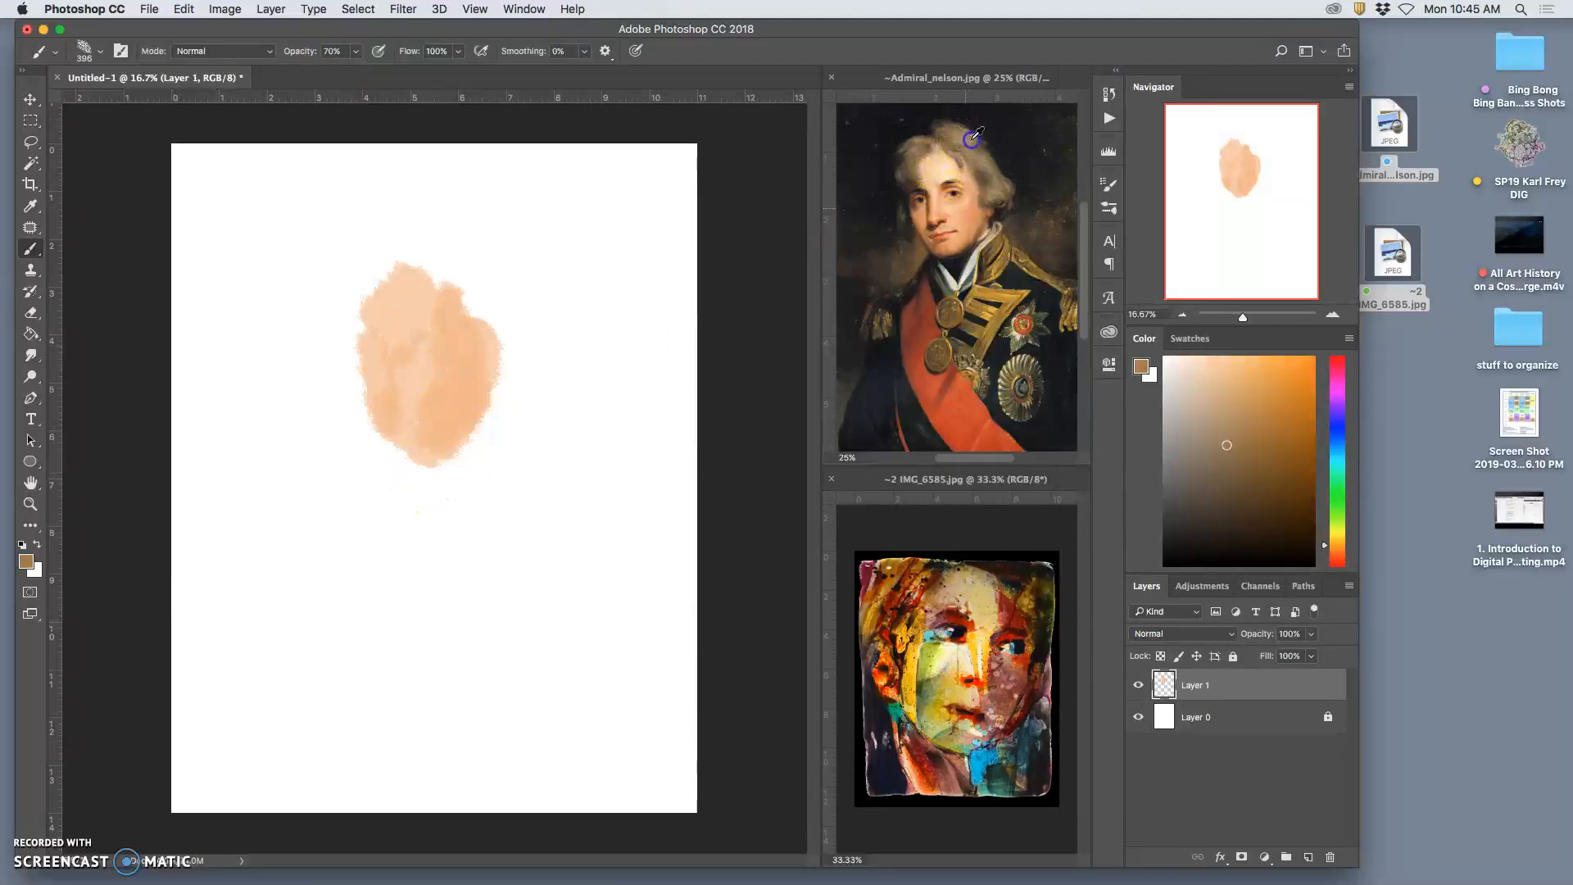
pyautogui.click(417, 263)
pyautogui.moveTo(396, 263)
pyautogui.mouseDown()
pyautogui.moveTo(347, 280)
pyautogui.moveTo(355, 264)
pyautogui.moveTo(326, 343)
pyautogui.moveTo(363, 367)
pyautogui.moveTo(360, 379)
pyautogui.moveTo(347, 338)
pyautogui.moveTo(326, 355)
pyautogui.moveTo(334, 424)
pyautogui.moveTo(368, 351)
pyautogui.mouseUp()
pyautogui.moveTo(420, 256)
pyautogui.mouseDown()
pyautogui.moveTo(450, 238)
pyautogui.moveTo(396, 253)
pyautogui.moveTo(490, 291)
pyautogui.moveTo(468, 291)
pyautogui.moveTo(509, 397)
pyautogui.moveTo(512, 316)
pyautogui.moveTo(551, 307)
pyautogui.moveTo(477, 415)
pyautogui.mouseUp()
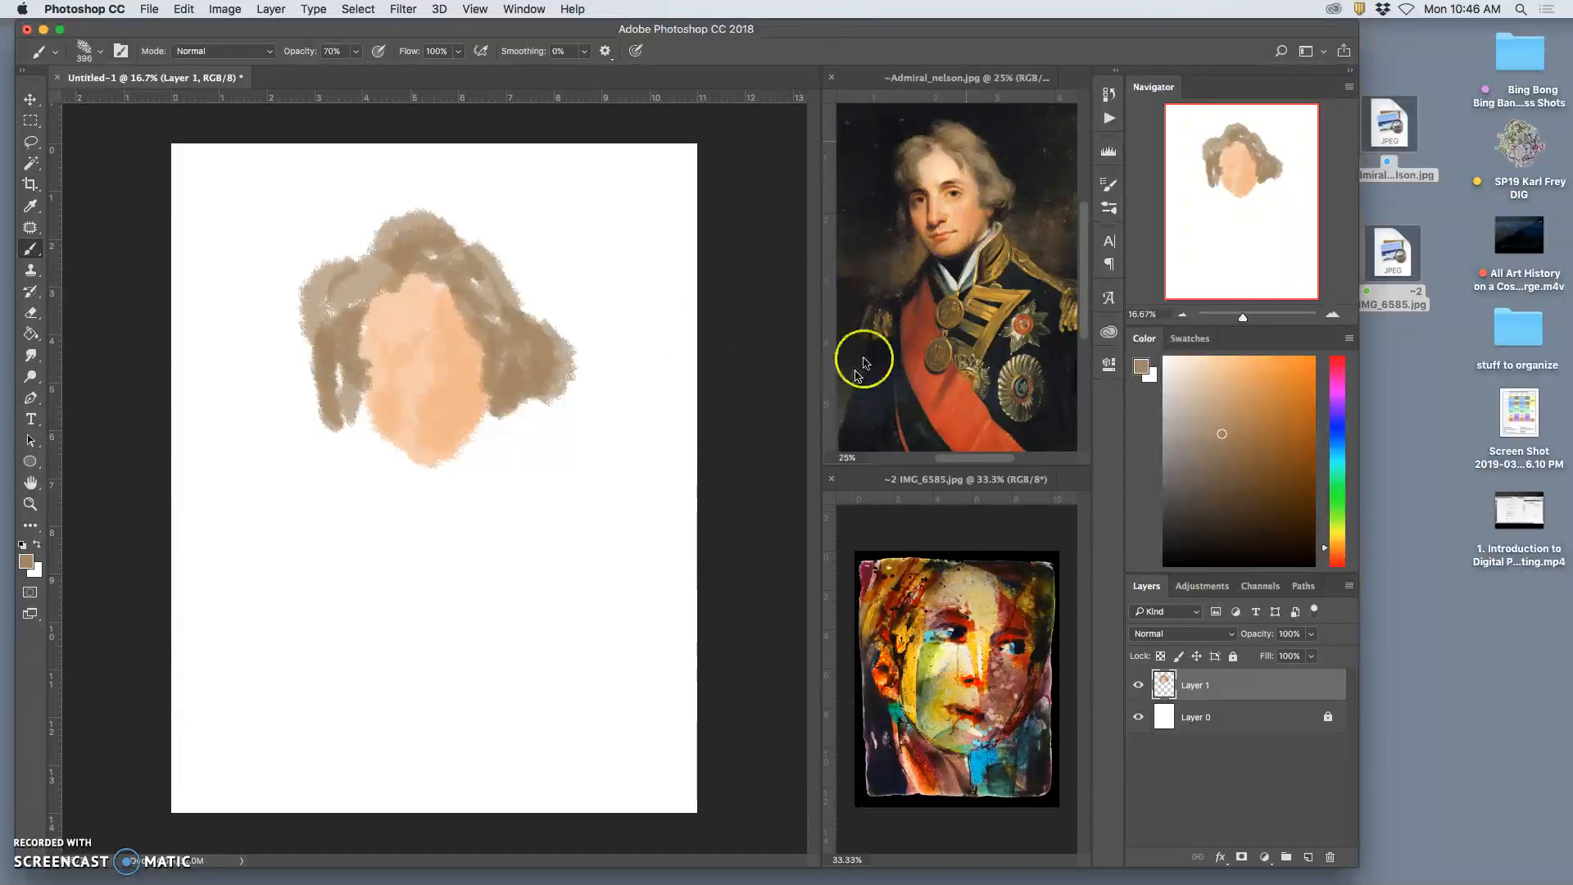
# Step: Paint a light forehead, reddish-brown nose and mouth shadows and a warm cheek edge with skin tones sampled from the portrait and the painting
pyautogui.keyDown('alt'); pyautogui.click(946, 172); pyautogui.keyUp('alt')
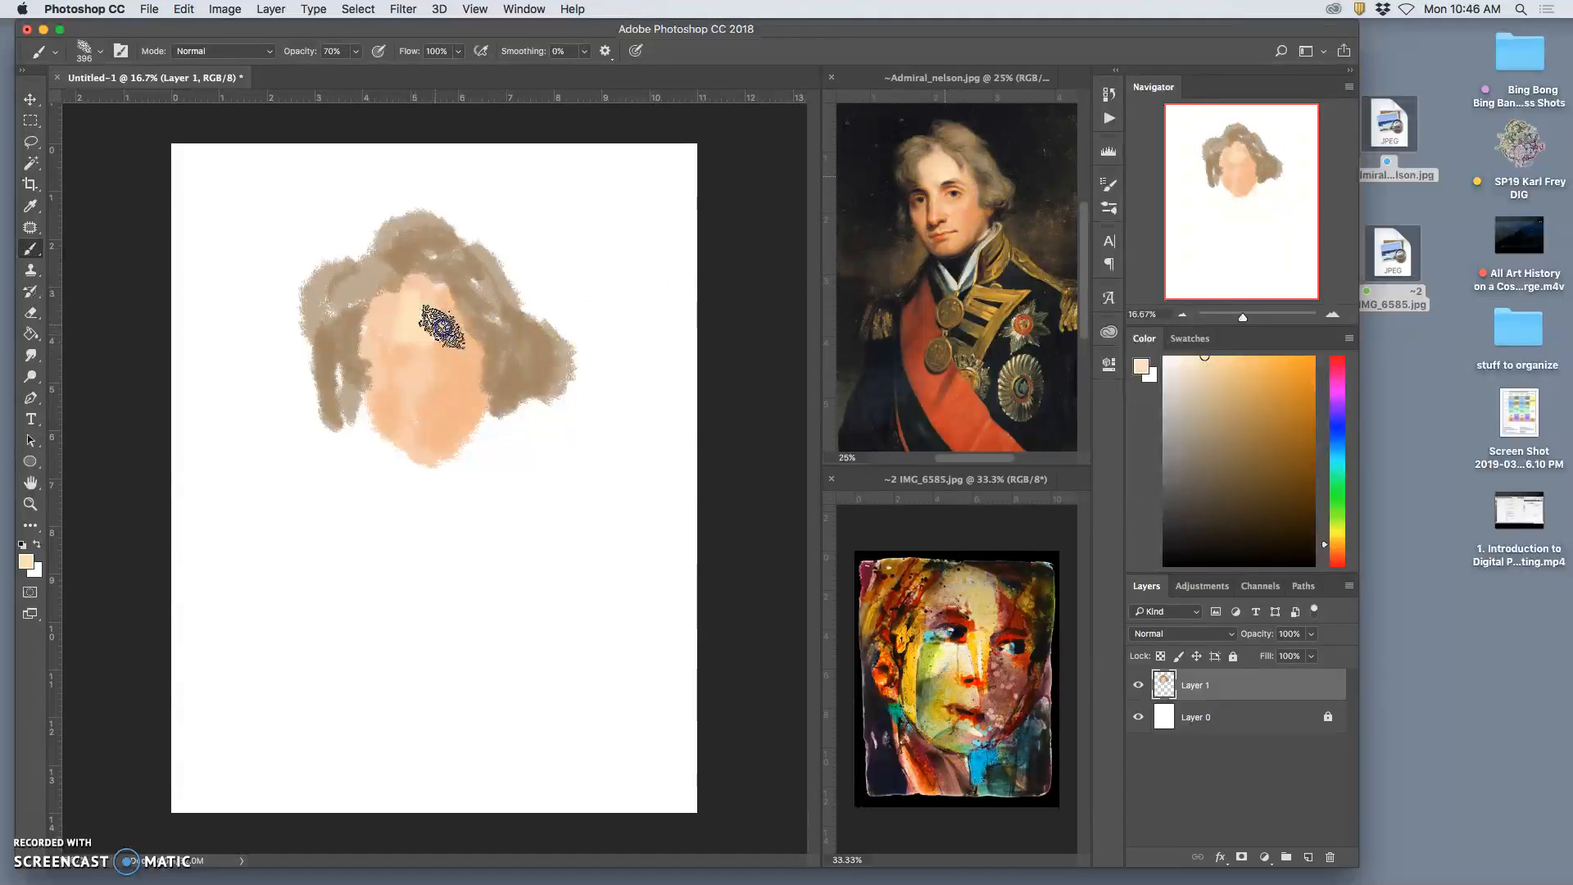
pyautogui.keyDown('alt'); pyautogui.click(938, 219); pyautogui.keyUp('alt')
pyautogui.moveTo(447, 382)
pyautogui.mouseDown()
pyautogui.moveTo(416, 402)
pyautogui.moveTo(467, 374)
pyautogui.moveTo(371, 432)
pyautogui.moveTo(403, 396)
pyautogui.moveTo(377, 436)
pyautogui.moveTo(389, 382)
pyautogui.moveTo(374, 437)
pyautogui.mouseUp()
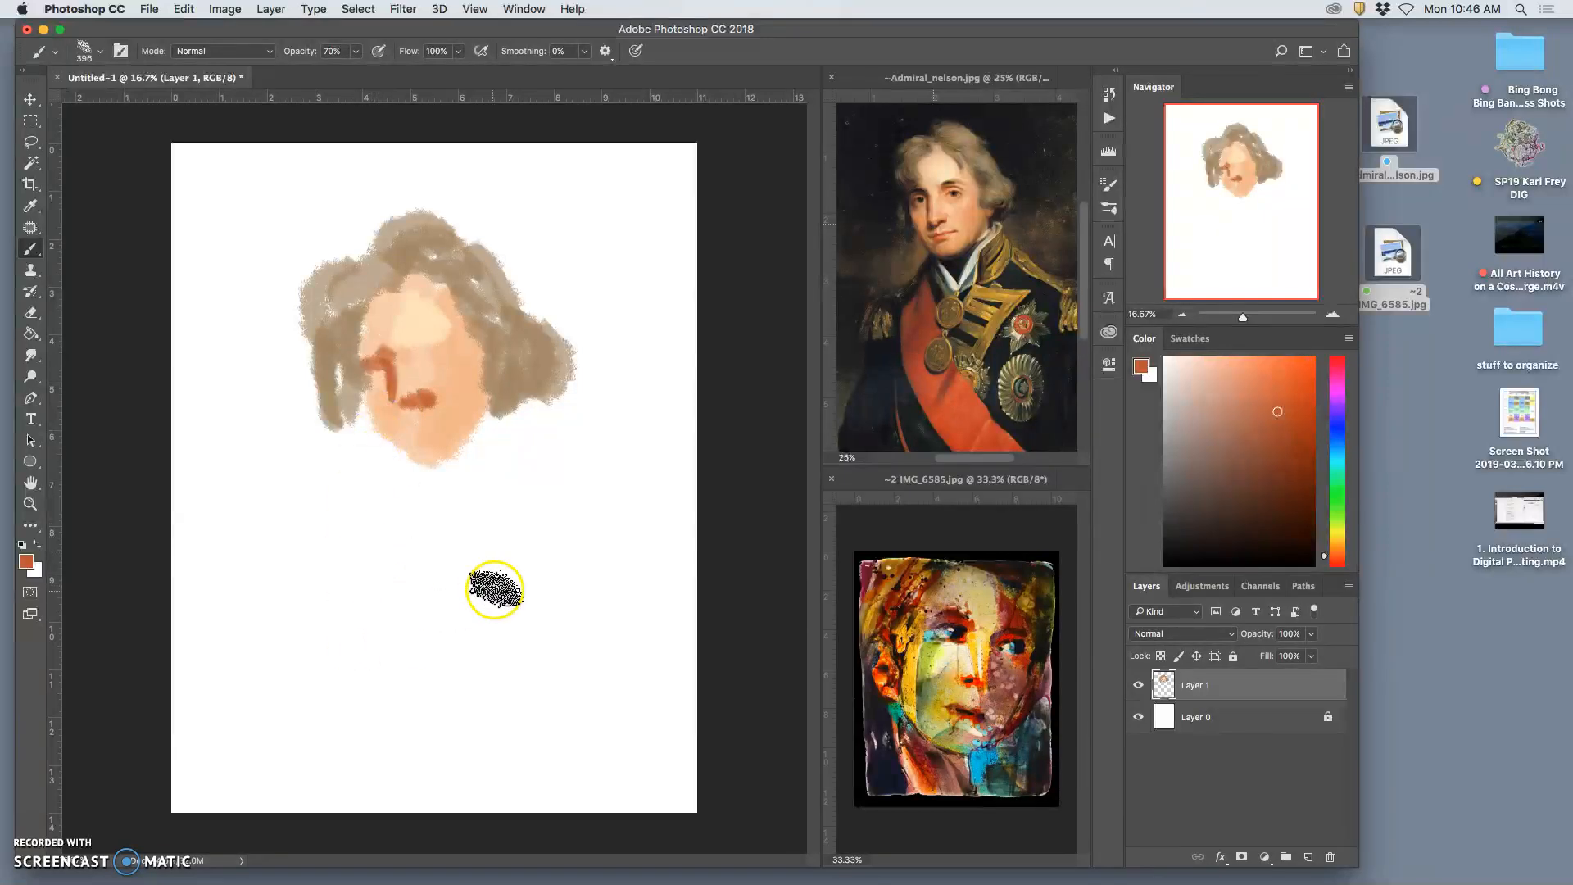
pyautogui.keyDown('alt'); pyautogui.click(974, 209); pyautogui.keyUp('alt')
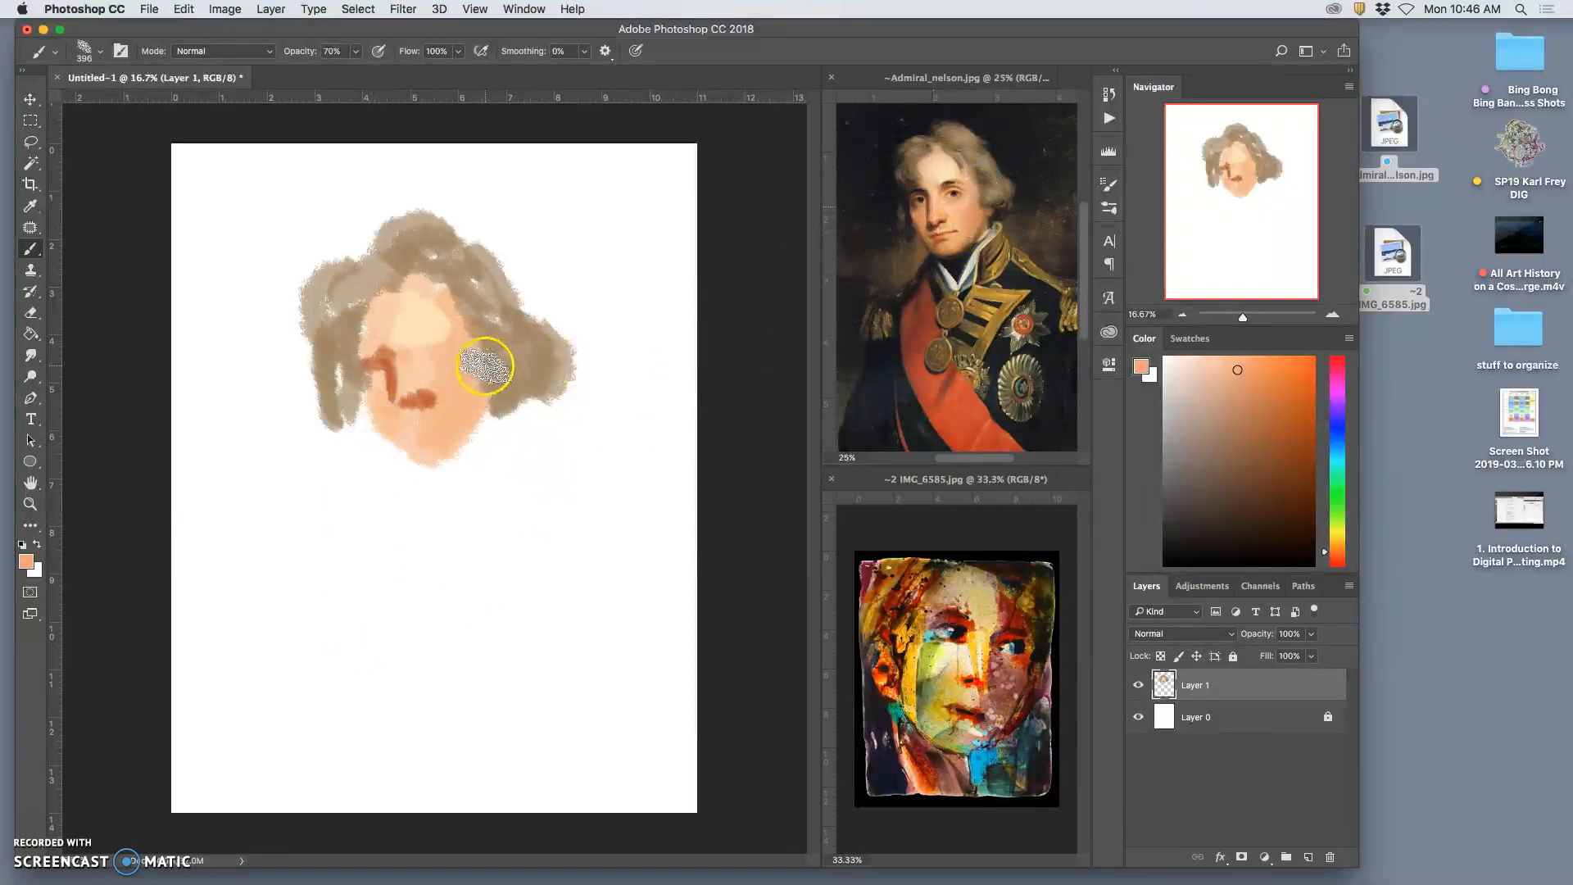
pyautogui.moveTo(476, 359)
pyautogui.mouseDown()
pyautogui.moveTo(448, 450)
pyautogui.moveTo(498, 344)
pyautogui.mouseUp()
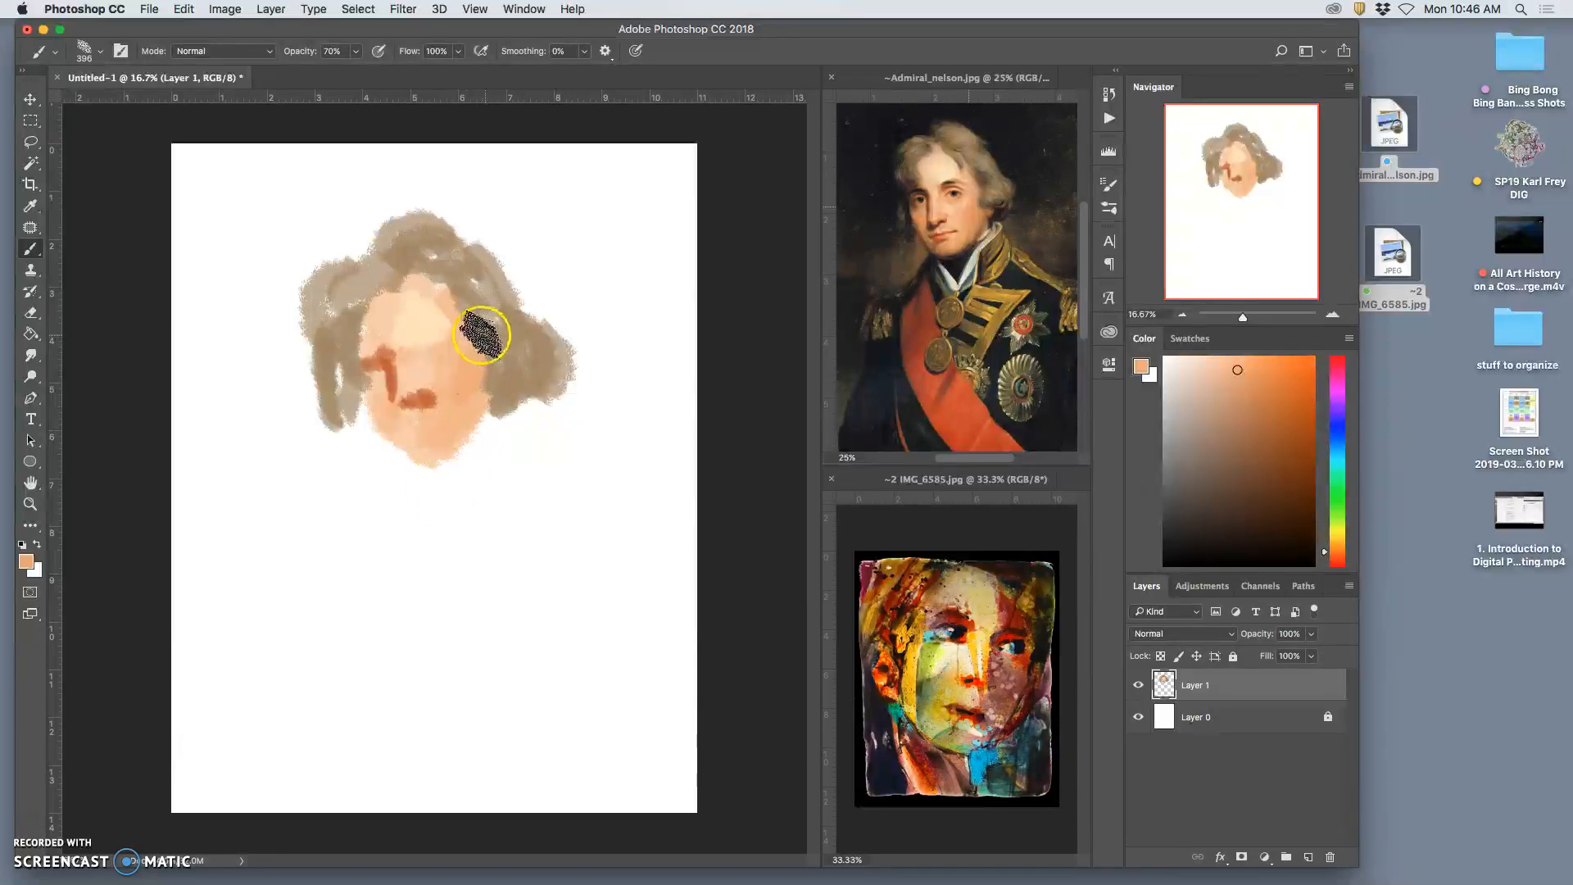
pyautogui.keyDown('alt'); pyautogui.click(456, 337); pyautogui.keyUp('alt')
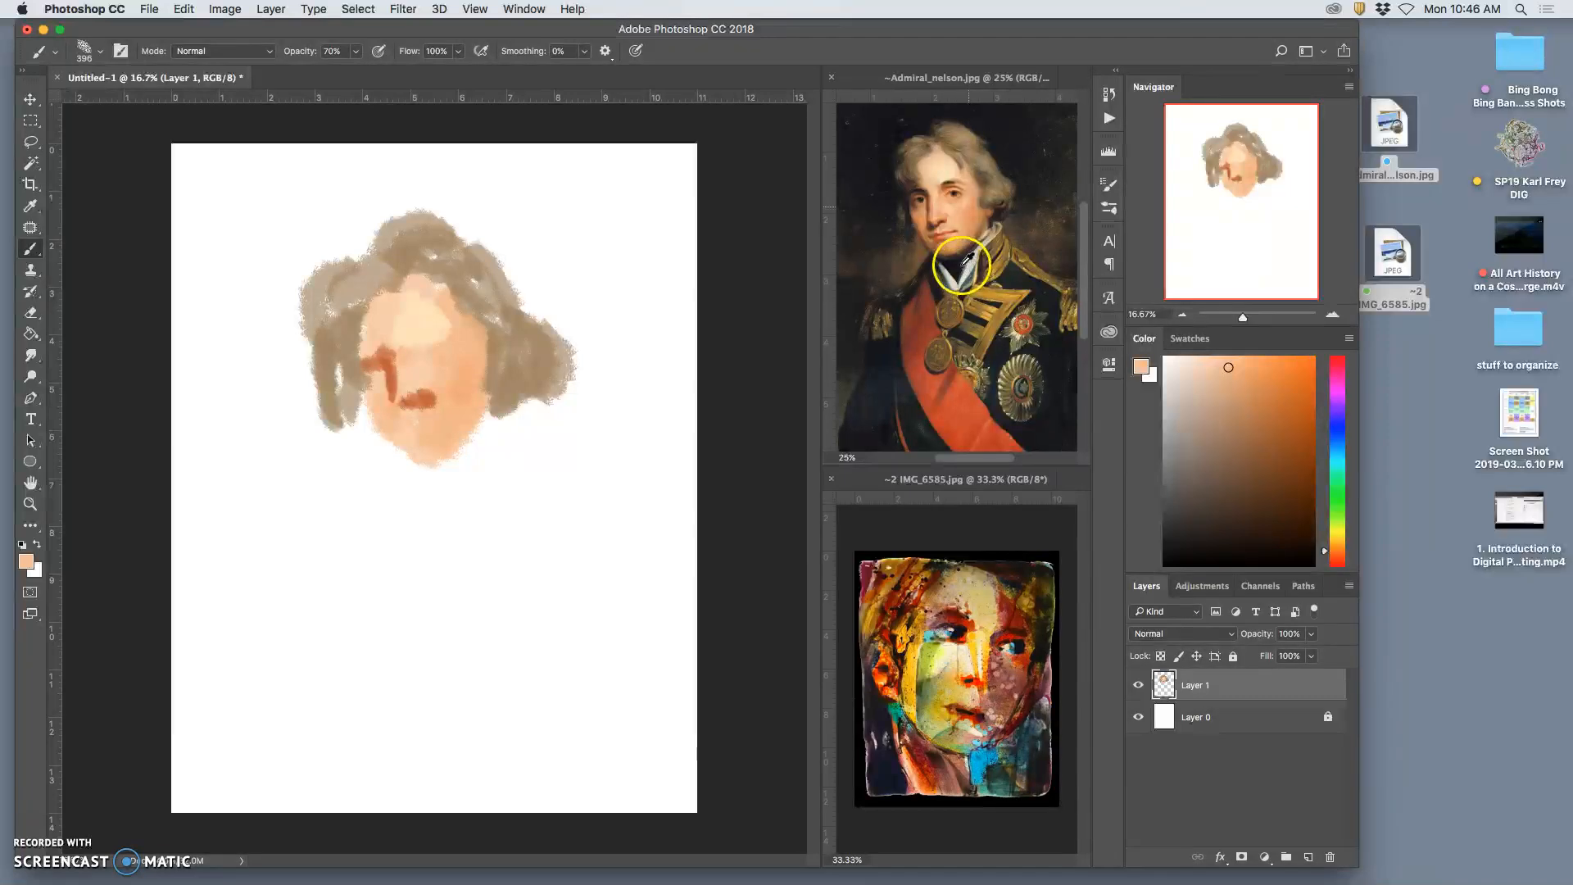
# Step: Block in the brown coat collar, the white shirt collar and the black neckpiece below the chin with colours sampled from the portrait
pyautogui.keyDown('alt'); pyautogui.click(1001, 242); pyautogui.keyUp('alt')
pyautogui.moveTo(508, 438)
pyautogui.mouseDown()
pyautogui.moveTo(501, 470)
pyautogui.moveTo(515, 434)
pyautogui.moveTo(484, 512)
pyautogui.mouseUp()
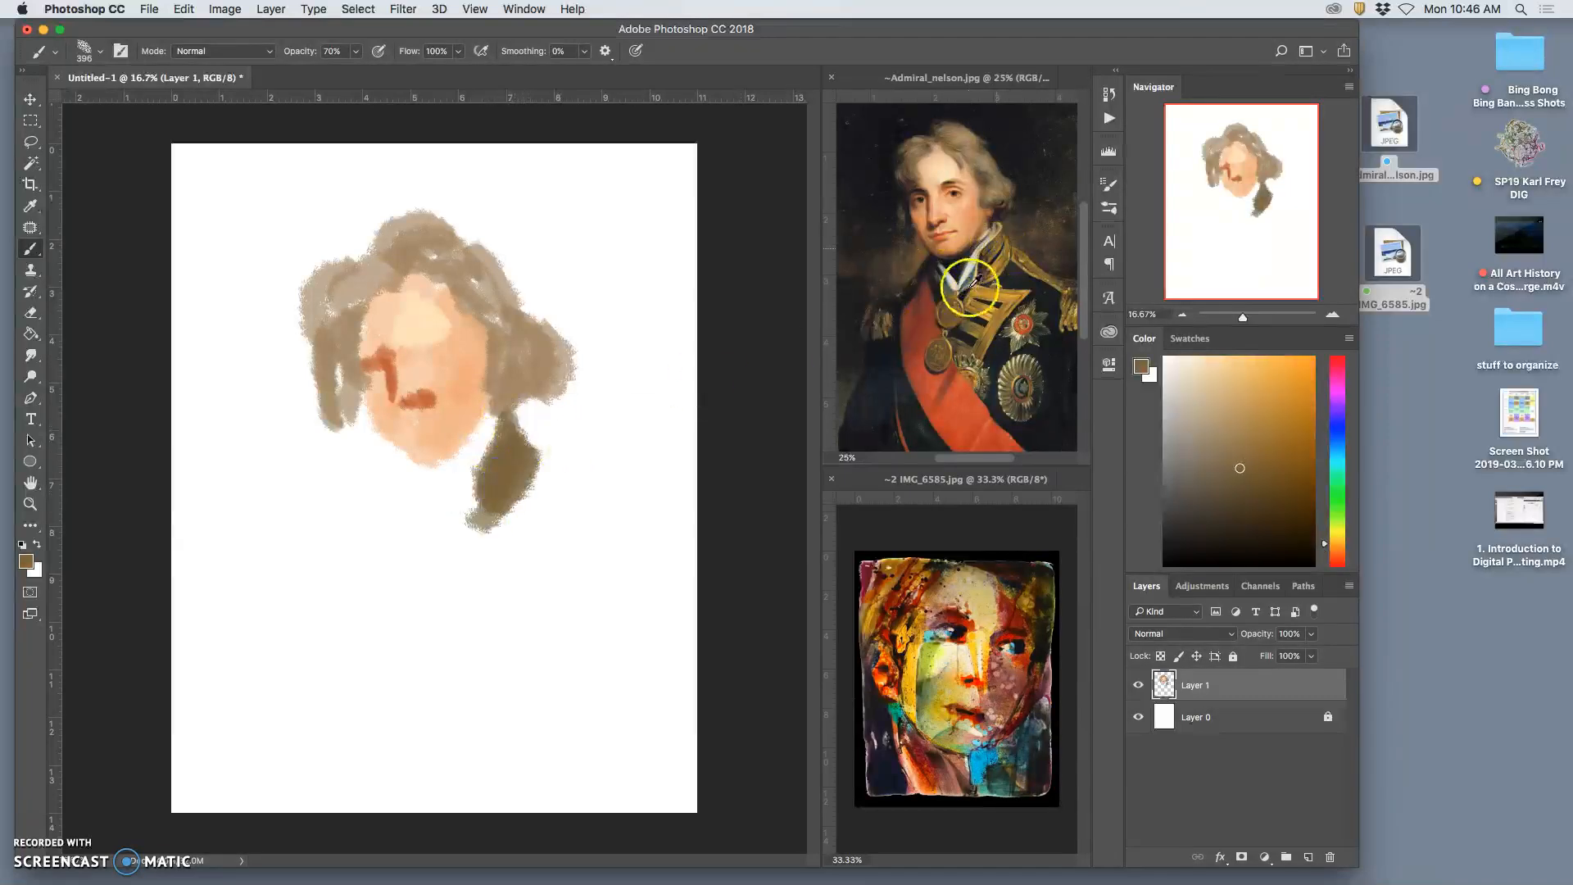
pyautogui.keyDown('alt'); pyautogui.click(972, 262); pyautogui.keyUp('alt')
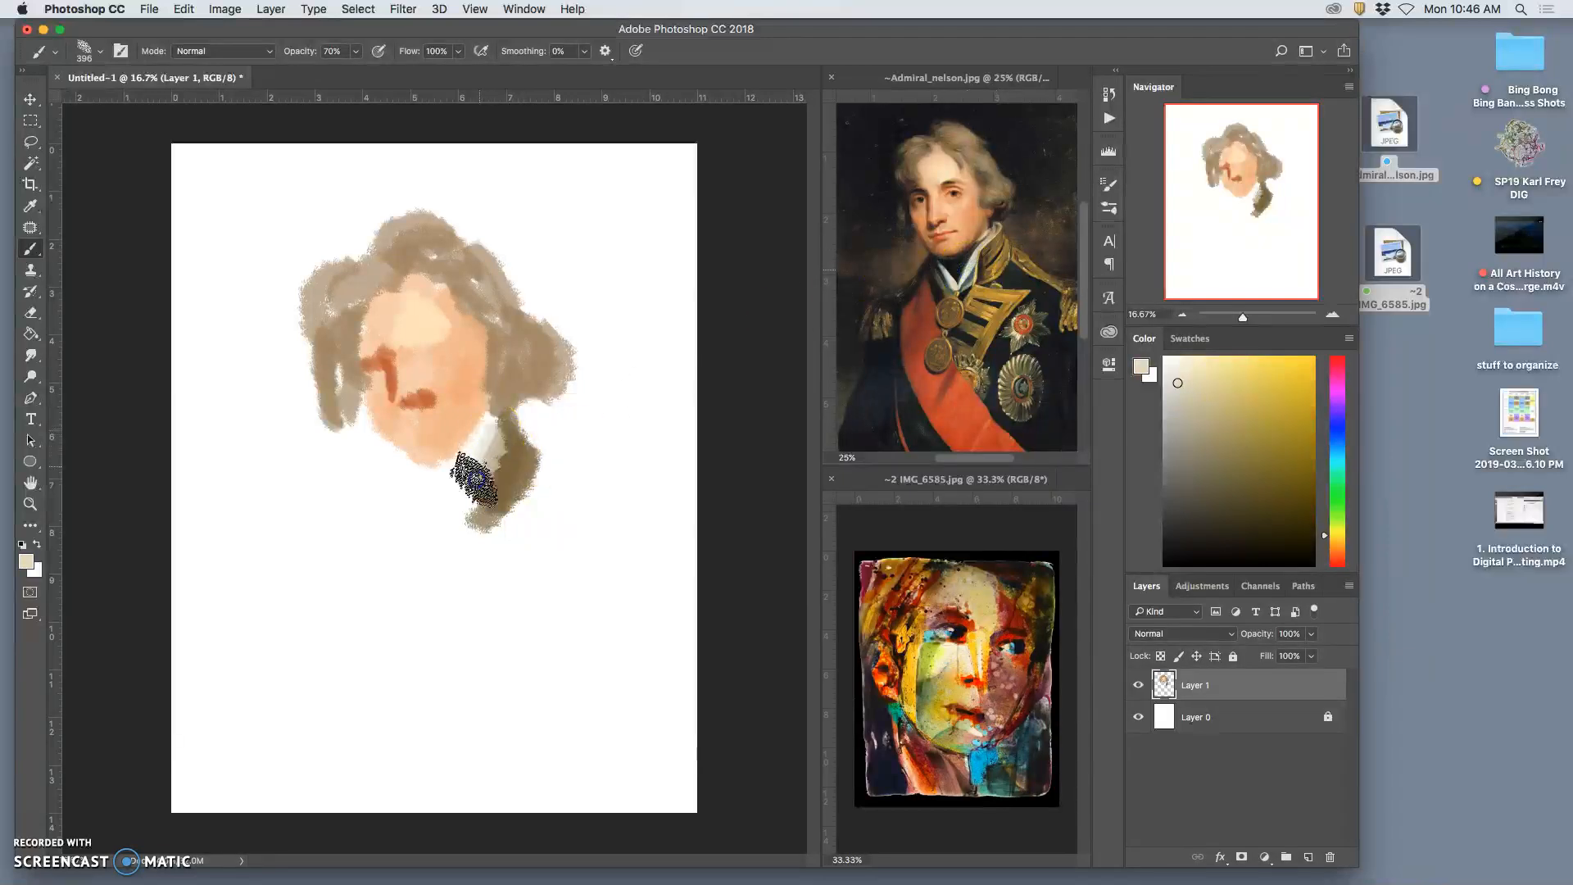
pyautogui.moveTo(464, 509)
pyautogui.mouseDown()
pyautogui.moveTo(434, 498)
pyautogui.moveTo(456, 515)
pyautogui.moveTo(663, 387)
pyautogui.moveTo(410, 521)
pyautogui.moveTo(412, 487)
pyautogui.moveTo(454, 528)
pyautogui.moveTo(400, 493)
pyautogui.moveTo(361, 560)
pyautogui.moveTo(389, 546)
pyautogui.moveTo(366, 596)
pyautogui.moveTo(411, 569)
pyautogui.moveTo(409, 611)
pyautogui.moveTo(389, 651)
pyautogui.mouseUp()
pyautogui.keyDown('alt'); pyautogui.click(916, 270); pyautogui.keyUp('alt')
# Step: Paint the red sash diagonally from the shoulder to the canvas's lower edge, using several reds sampled from the portrait
pyautogui.keyDown('alt'); pyautogui.click(931, 318); pyautogui.keyUp('alt')
pyautogui.keyDown('alt'); pyautogui.click(937, 375); pyautogui.keyUp('alt')
pyautogui.moveTo(409, 540)
pyautogui.mouseDown()
pyautogui.moveTo(425, 562)
pyautogui.moveTo(376, 551)
pyautogui.moveTo(404, 562)
pyautogui.moveTo(410, 643)
pyautogui.moveTo(474, 642)
pyautogui.moveTo(467, 726)
pyautogui.moveTo(533, 766)
pyautogui.moveTo(483, 766)
pyautogui.moveTo(446, 712)
pyautogui.mouseUp()
pyautogui.keyDown('alt'); pyautogui.click(946, 430); pyautogui.keyUp('alt')
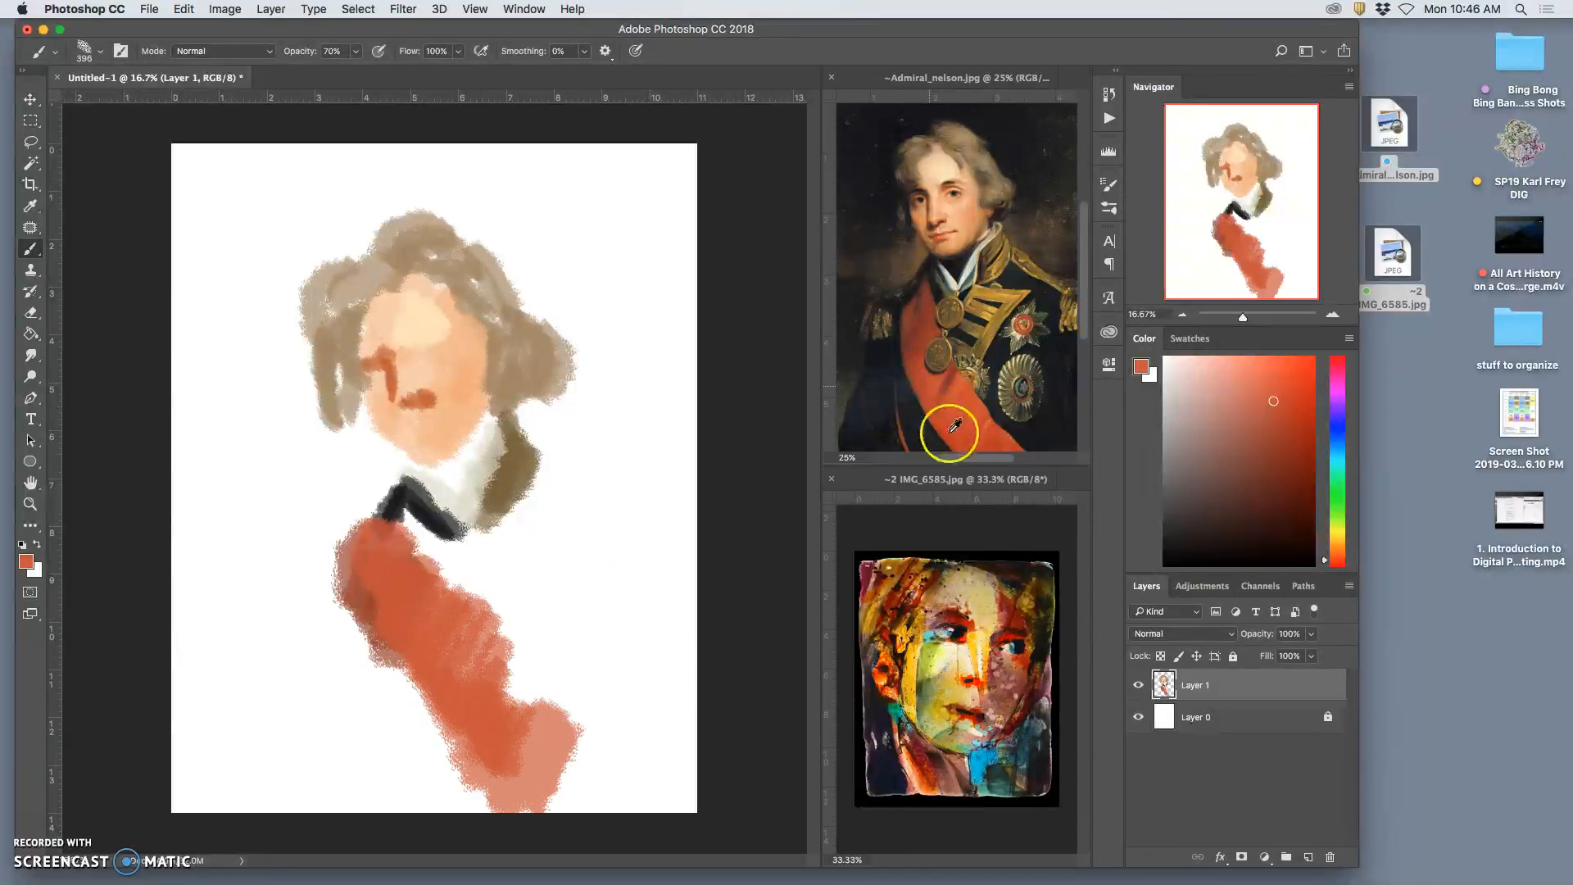
pyautogui.moveTo(426, 647)
pyautogui.mouseDown()
pyautogui.moveTo(459, 721)
pyautogui.moveTo(573, 719)
pyautogui.moveTo(569, 786)
pyautogui.moveTo(540, 748)
pyautogui.mouseUp()
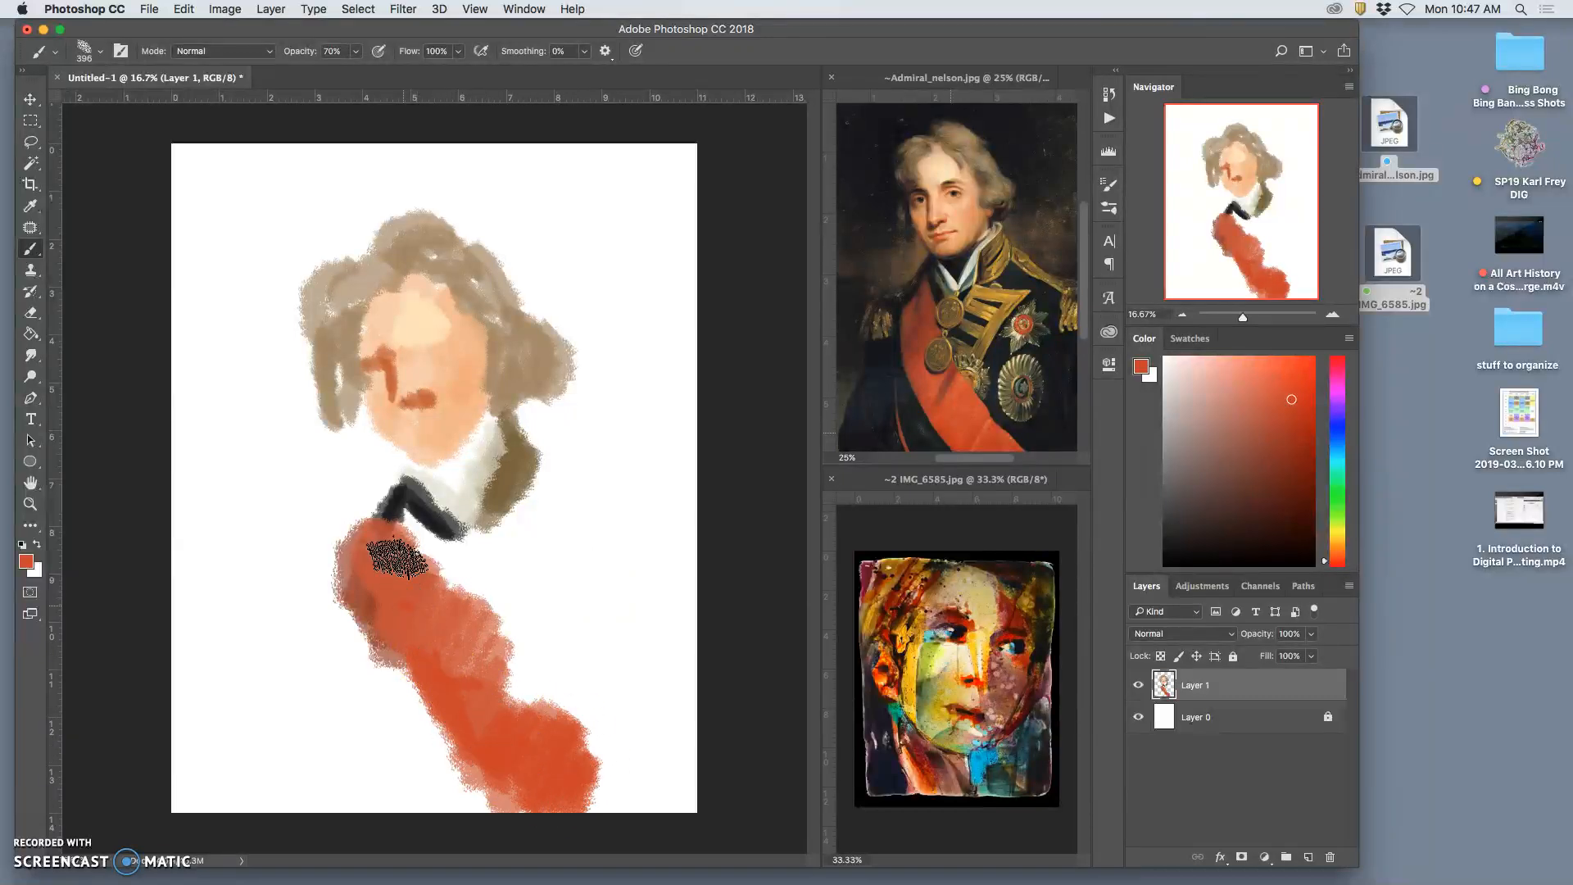
# Step: Add a dark shoulder line, and paint the fringed epaulettes and collar trim in gold sampled from the portrait's uniform
pyautogui.keyDown('alt'); pyautogui.click(923, 268); pyautogui.keyUp('alt')
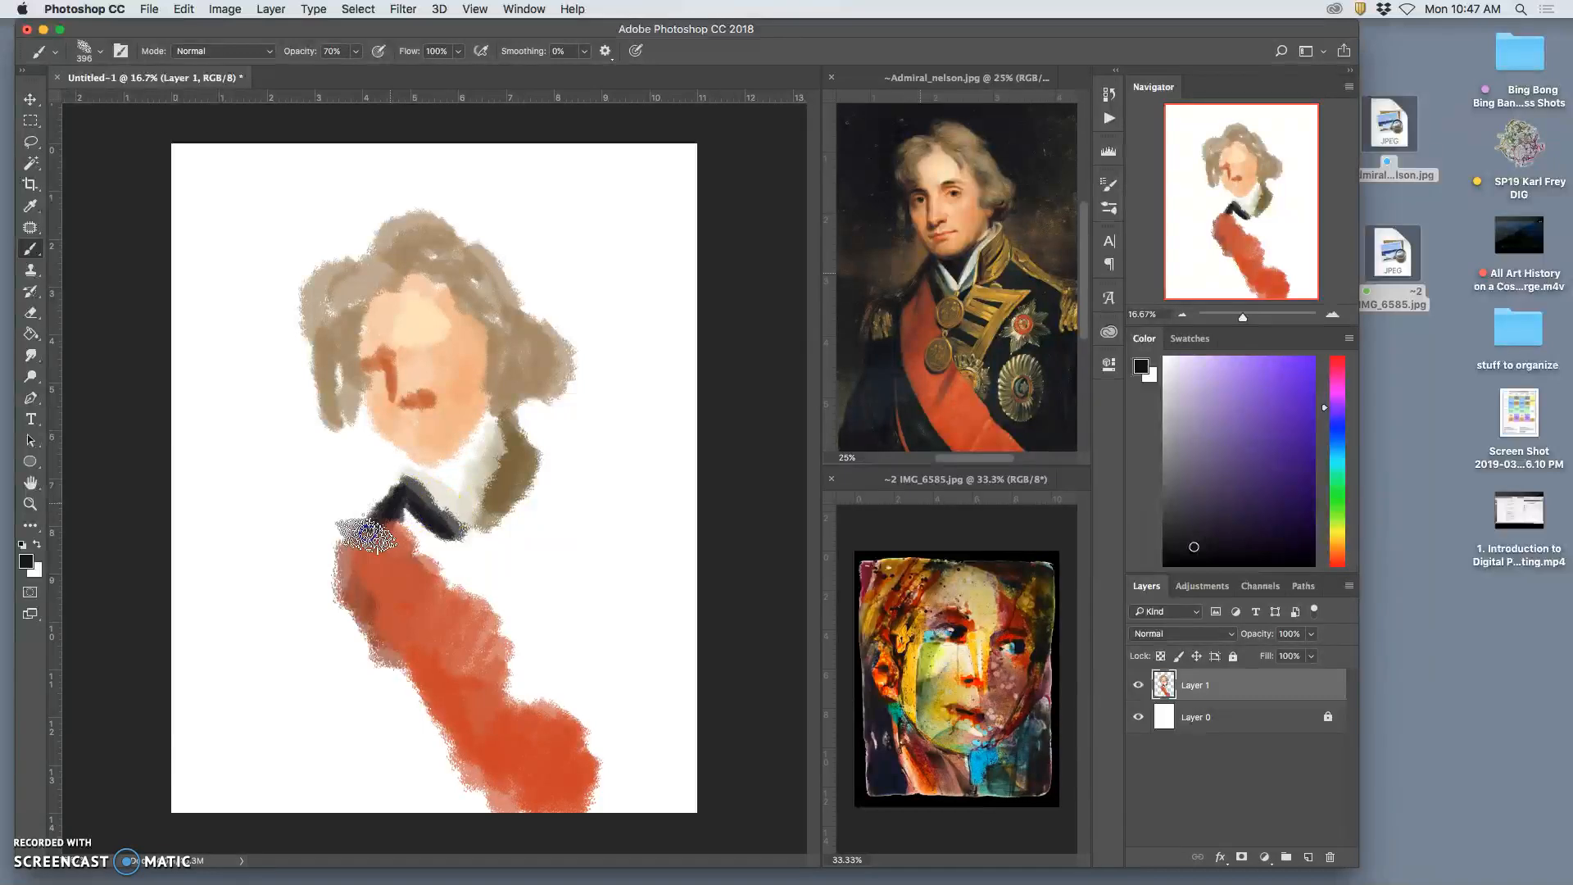
pyautogui.moveTo(330, 541); pyautogui.dragTo(287, 573)
pyautogui.keyDown('alt'); pyautogui.click(956, 315); pyautogui.keyUp('alt')
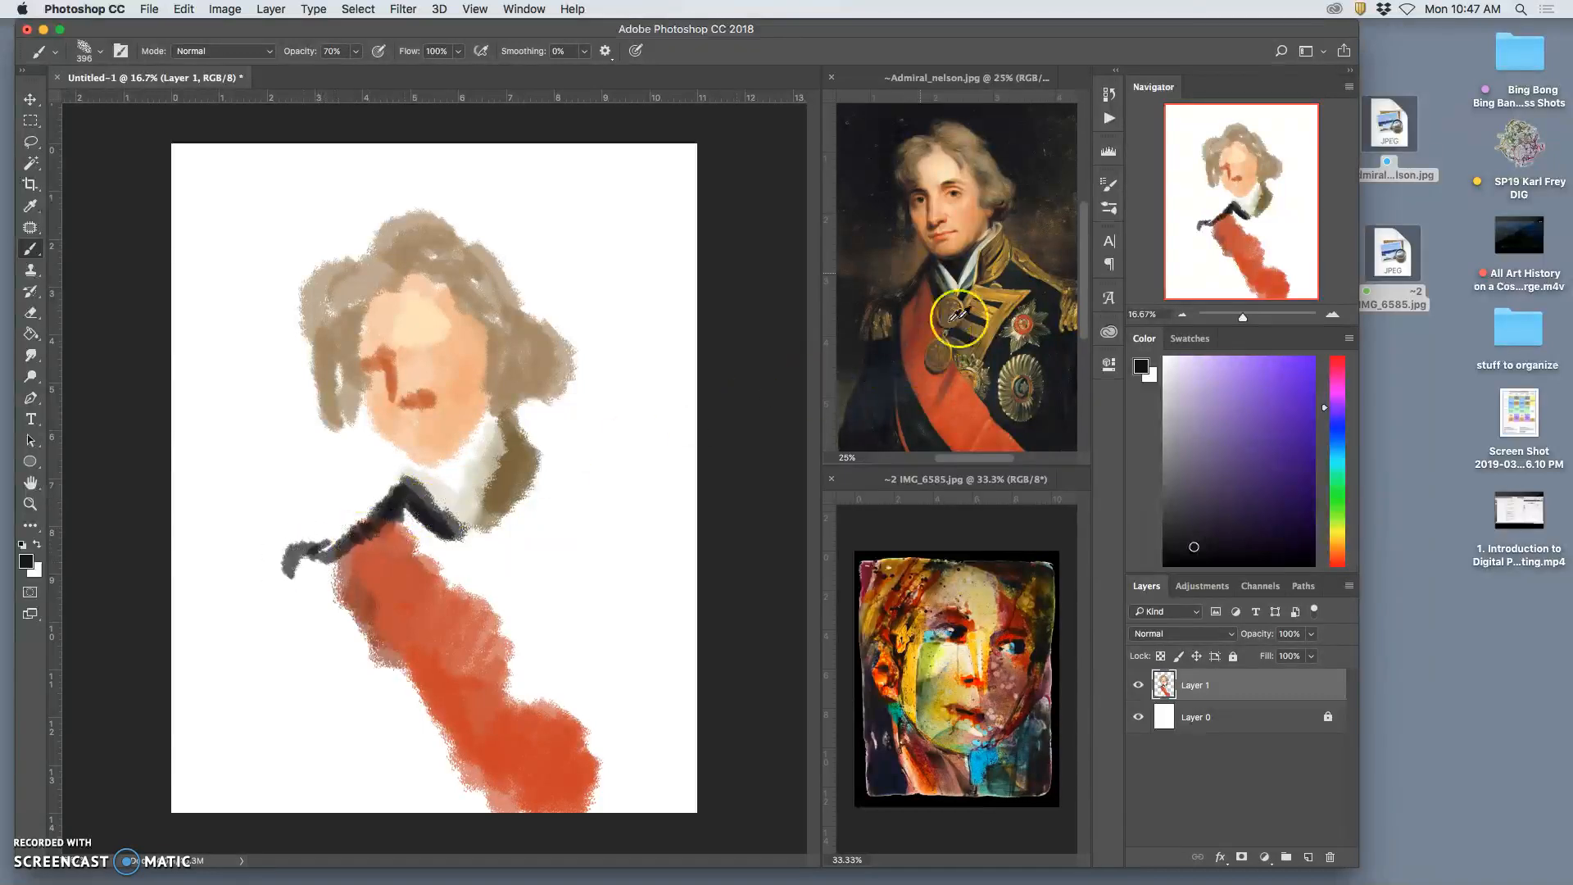
pyautogui.keyDown('alt'); pyautogui.click(992, 285); pyautogui.keyUp('alt')
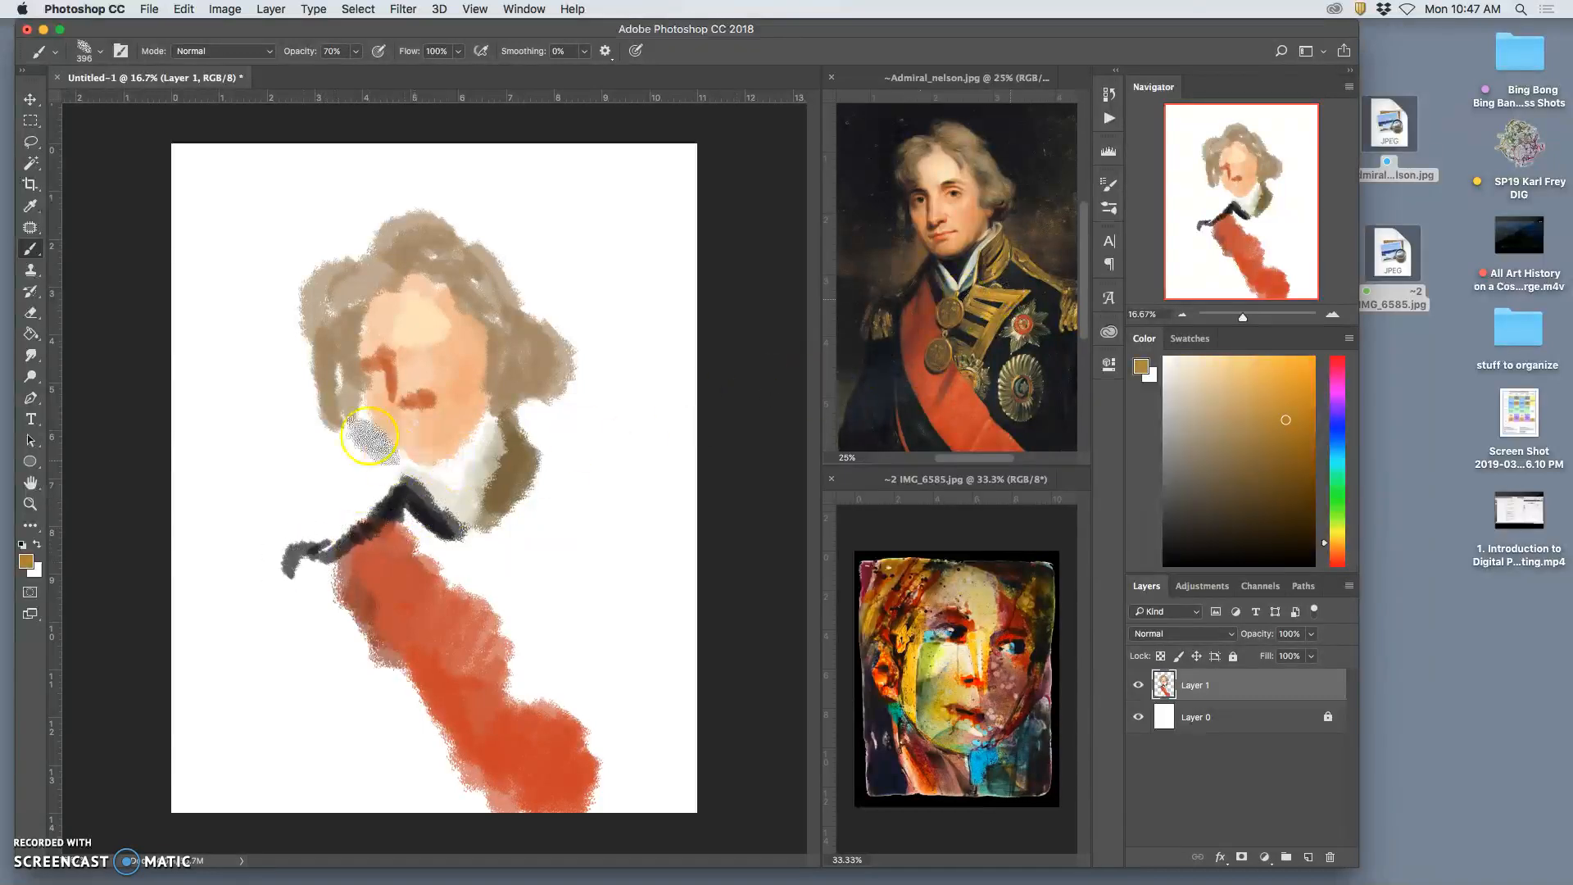
pyautogui.moveTo(334, 544)
pyautogui.mouseDown()
pyautogui.moveTo(278, 573)
pyautogui.moveTo(278, 628)
pyautogui.moveTo(263, 632)
pyautogui.mouseUp()
pyautogui.moveTo(296, 565)
pyautogui.mouseDown()
pyautogui.moveTo(289, 626)
pyautogui.moveTo(344, 635)
pyautogui.mouseUp()
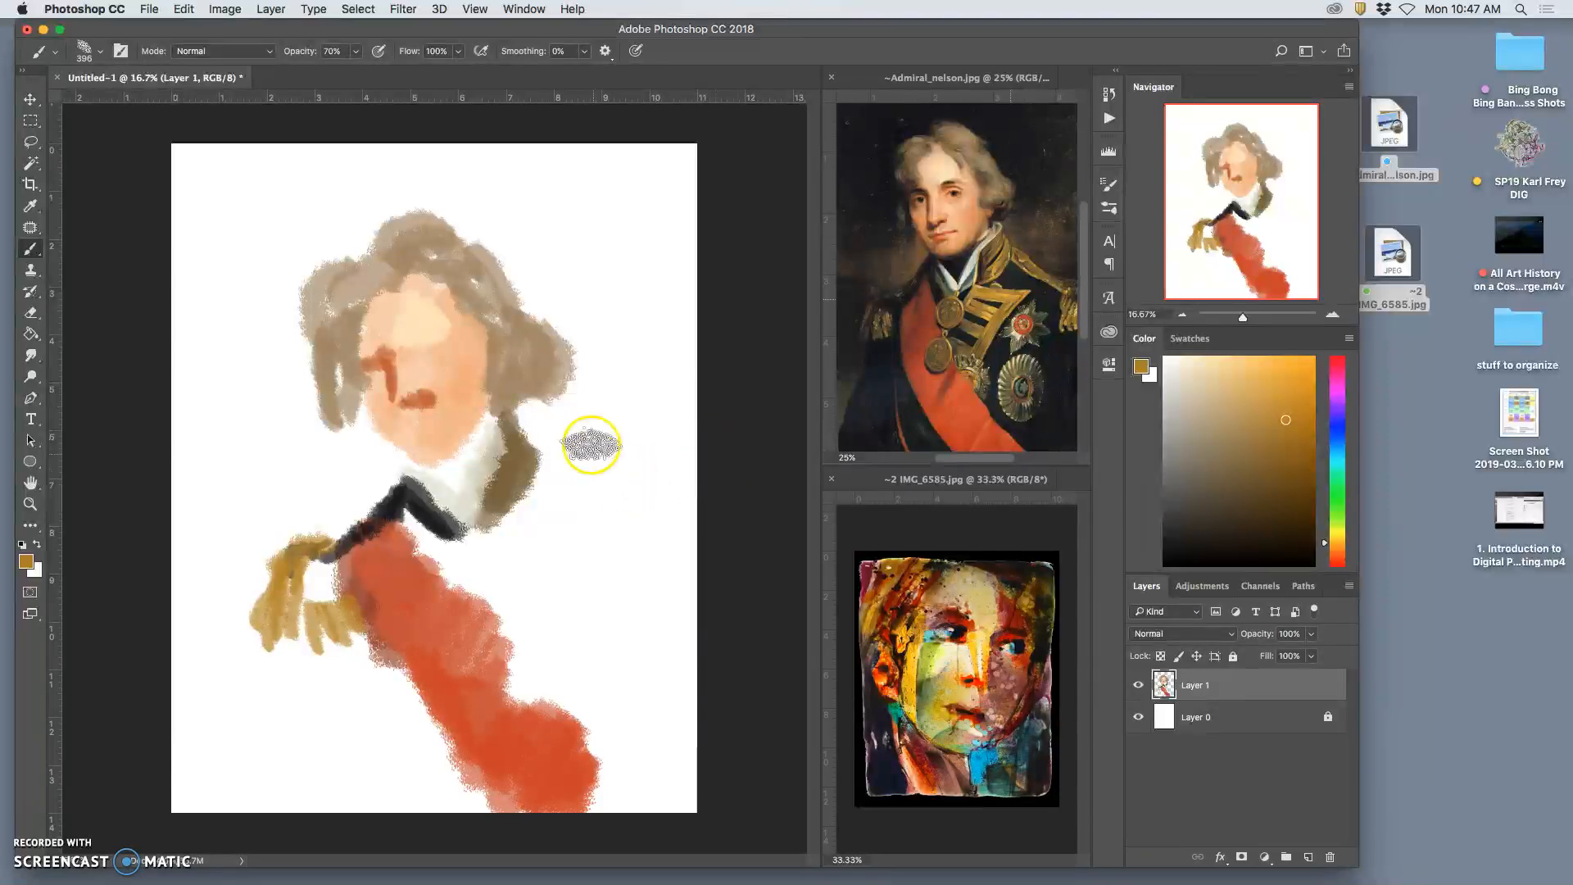
pyautogui.moveTo(522, 440)
pyautogui.mouseDown()
pyautogui.moveTo(473, 545)
pyautogui.moveTo(512, 467)
pyautogui.moveTo(539, 464)
pyautogui.moveTo(514, 421)
pyautogui.moveTo(643, 527)
pyautogui.moveTo(621, 526)
pyautogui.moveTo(660, 526)
pyautogui.moveTo(642, 625)
pyautogui.moveTo(674, 555)
pyautogui.moveTo(653, 666)
pyautogui.mouseUp()
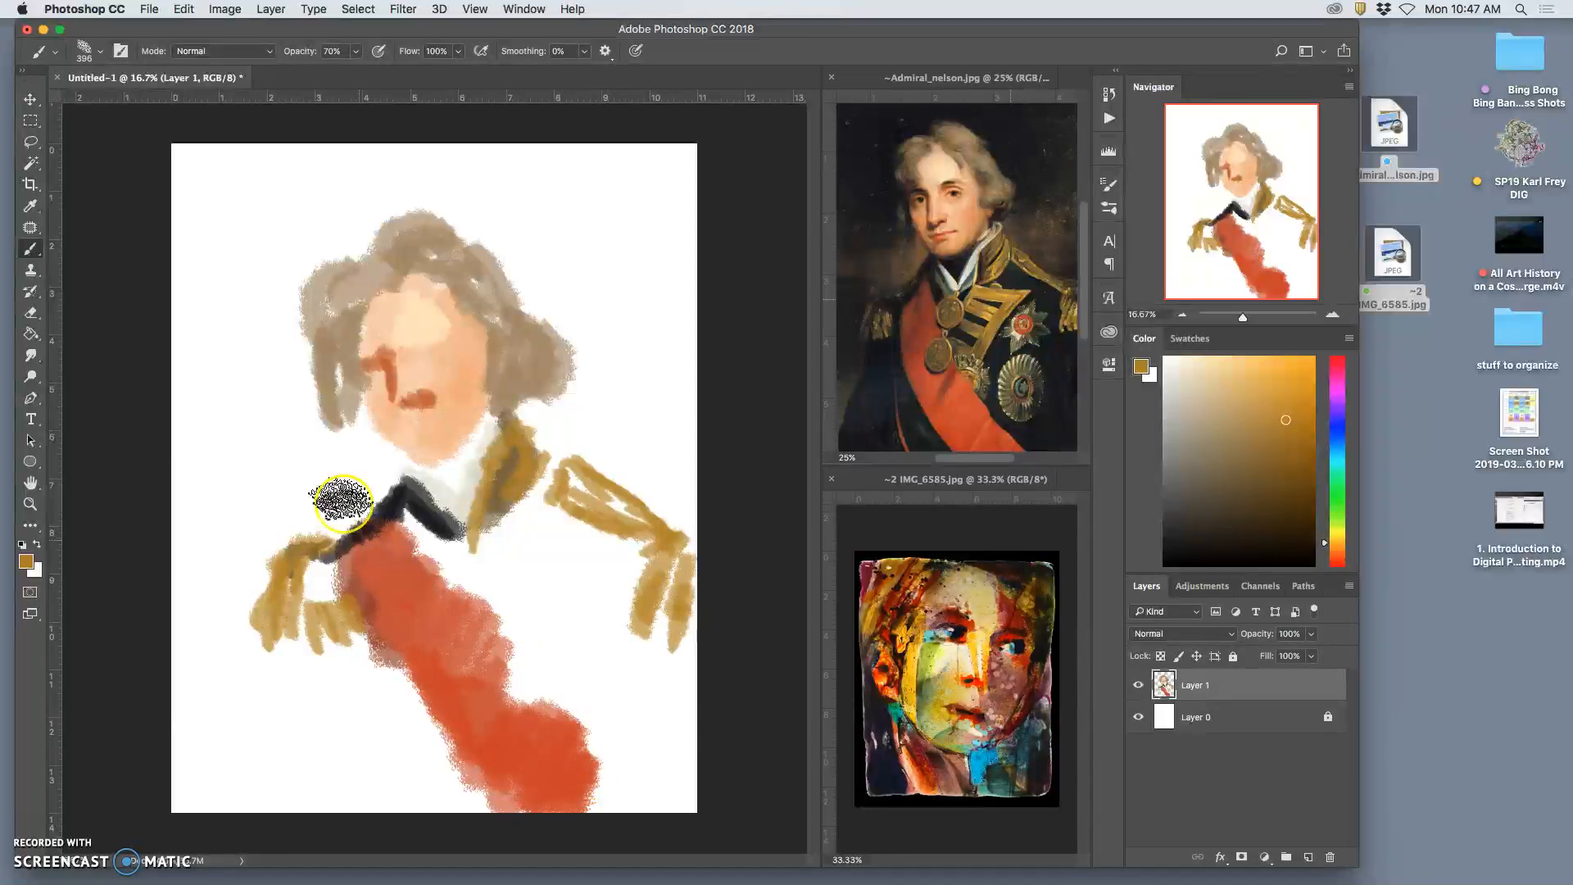
# Step: Touch up the black neckpiece with a sampled dark, and widen the jaw and raise the forehead with sampled skin tones
pyautogui.keyDown('alt'); pyautogui.click(934, 287); pyautogui.keyUp('alt')
pyautogui.moveTo(414, 474); pyautogui.dragTo(398, 479)
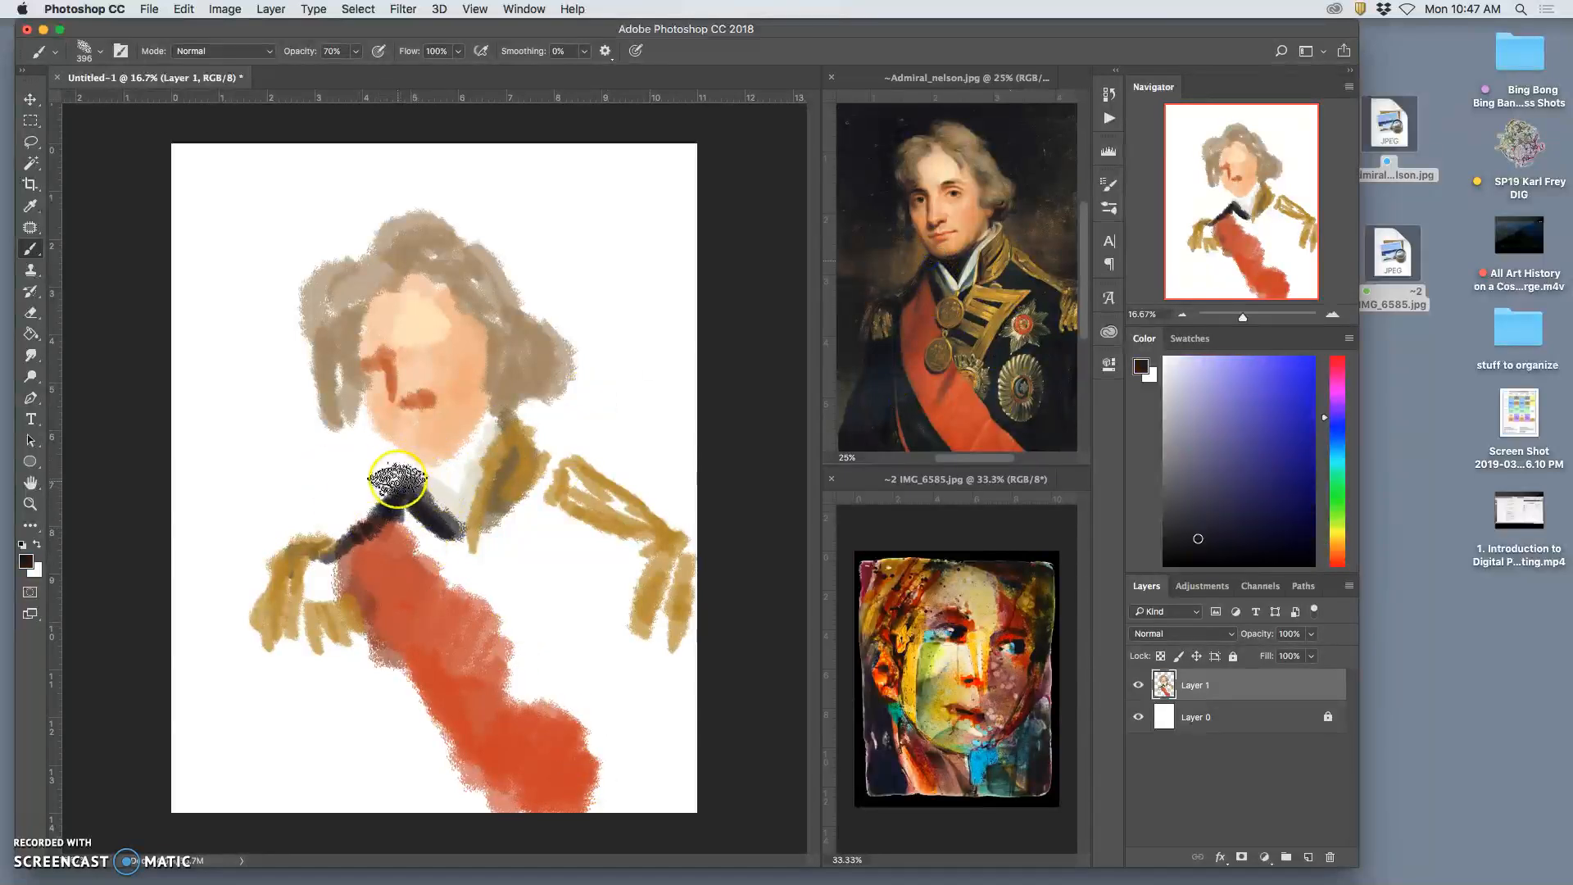
pyautogui.keyDown('alt'); pyautogui.click(448, 426); pyautogui.keyUp('alt')
pyautogui.moveTo(350, 391); pyautogui.dragTo(379, 448)
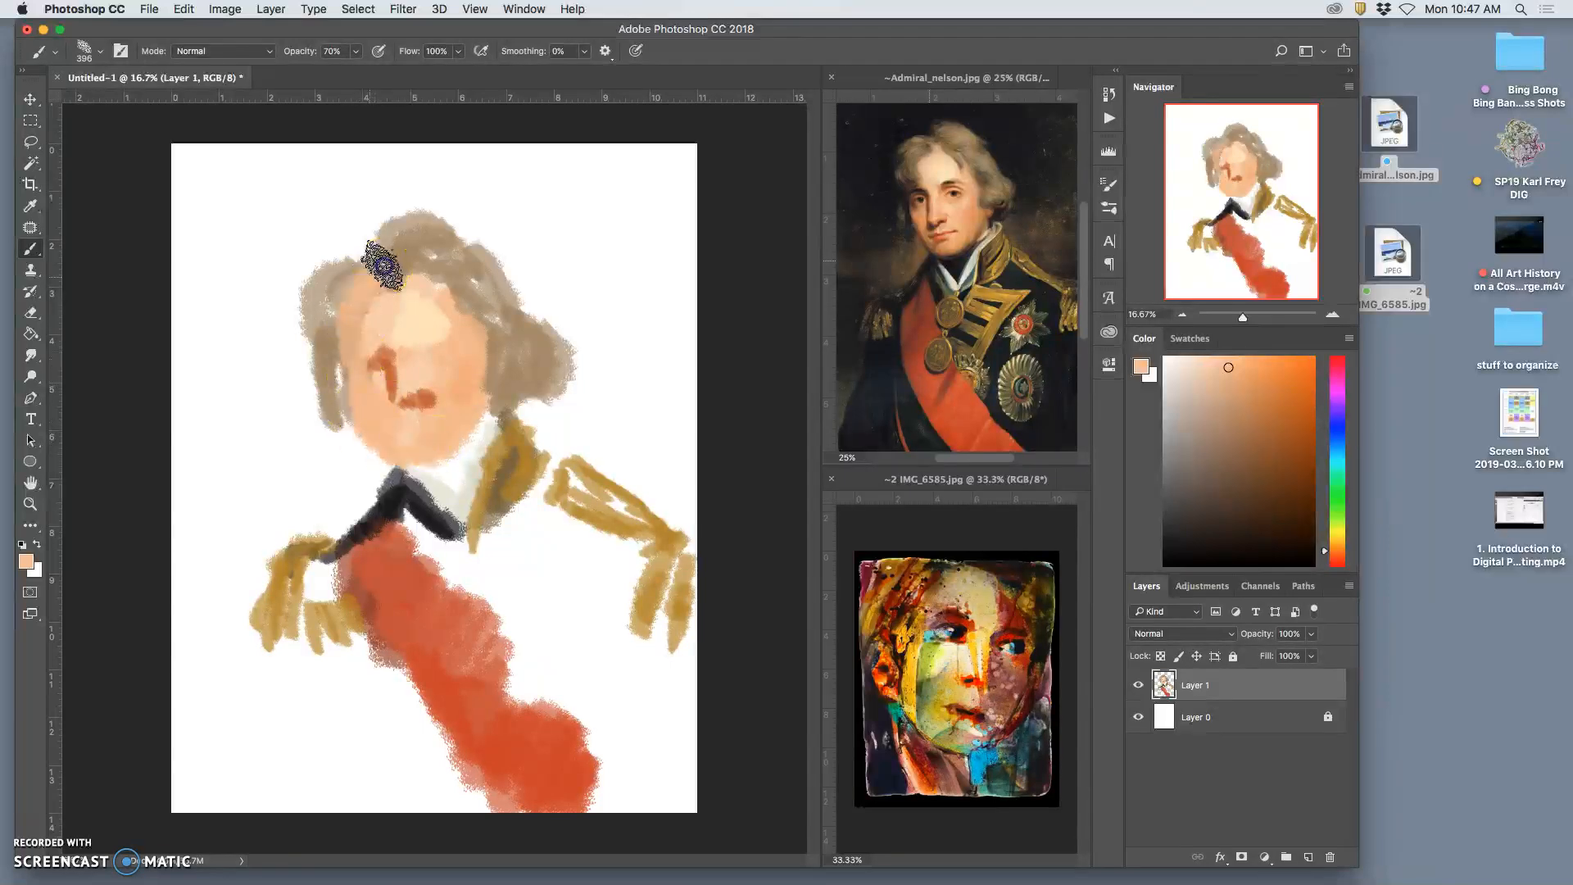
pyautogui.keyDown('alt'); pyautogui.click(414, 238); pyautogui.keyUp('alt')
pyautogui.keyDown('alt'); pyautogui.click(433, 280); pyautogui.keyUp('alt')
pyautogui.moveTo(432, 280); pyautogui.dragTo(382, 280)
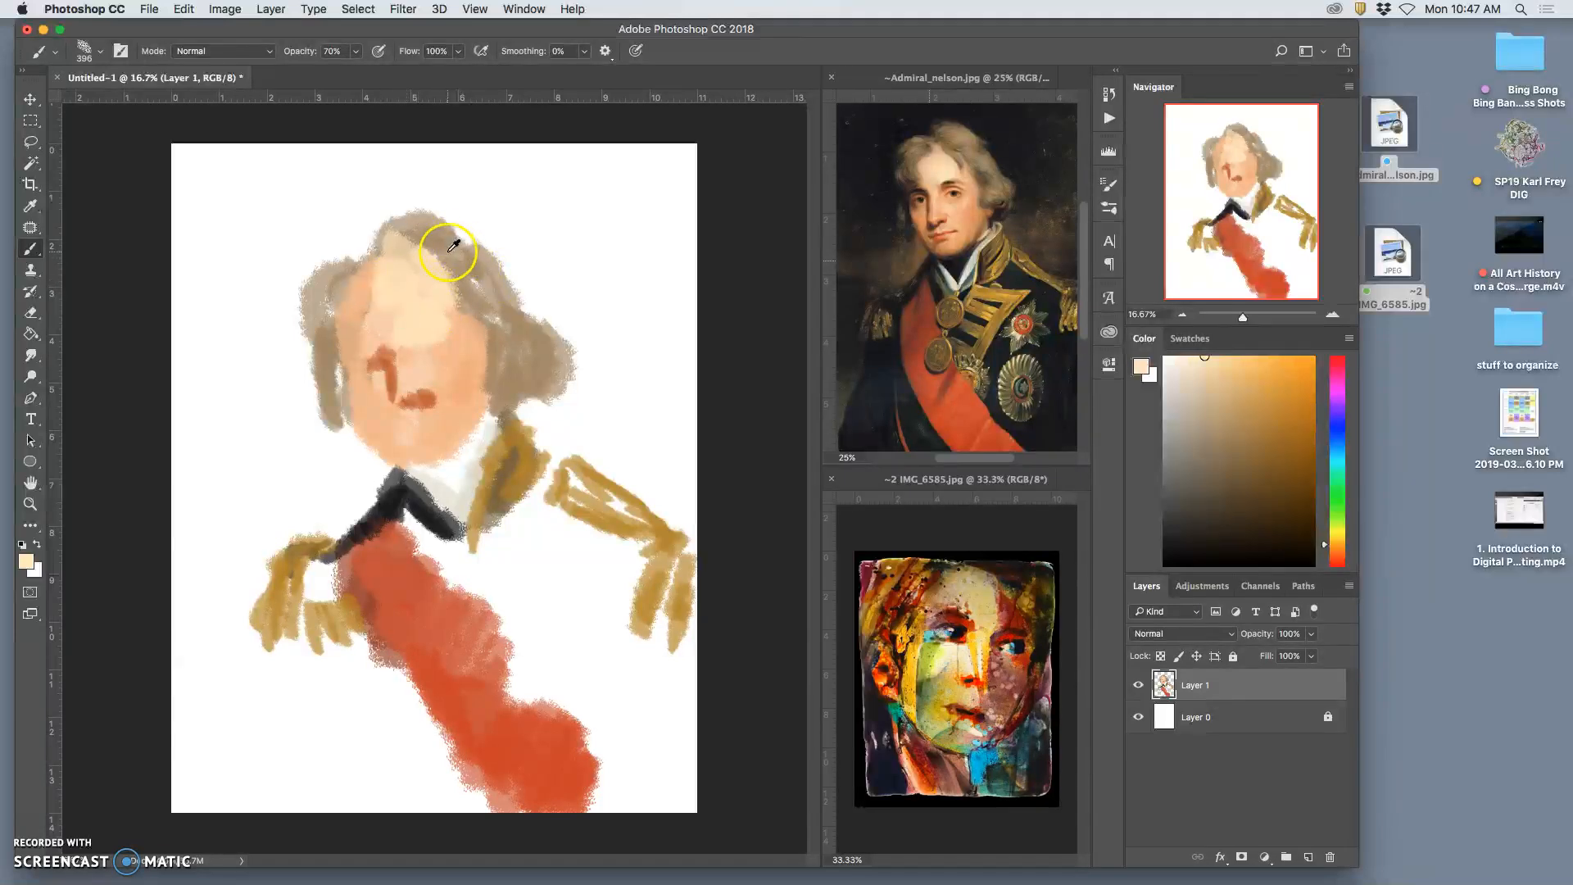
# Step: Reshape the hair over the crown and beside the temple with light and brown tones sampled from the painting
pyautogui.moveTo(443, 205)
pyautogui.mouseDown()
pyautogui.moveTo(483, 217)
pyautogui.moveTo(464, 223)
pyautogui.moveTo(475, 277)
pyautogui.moveTo(425, 237)
pyautogui.moveTo(448, 280)
pyautogui.moveTo(437, 261)
pyautogui.moveTo(454, 241)
pyautogui.moveTo(432, 239)
pyautogui.moveTo(448, 213)
pyautogui.moveTo(466, 233)
pyautogui.moveTo(399, 241)
pyautogui.mouseUp()
pyautogui.keyDown('alt'); pyautogui.click(490, 280); pyautogui.keyUp('alt')
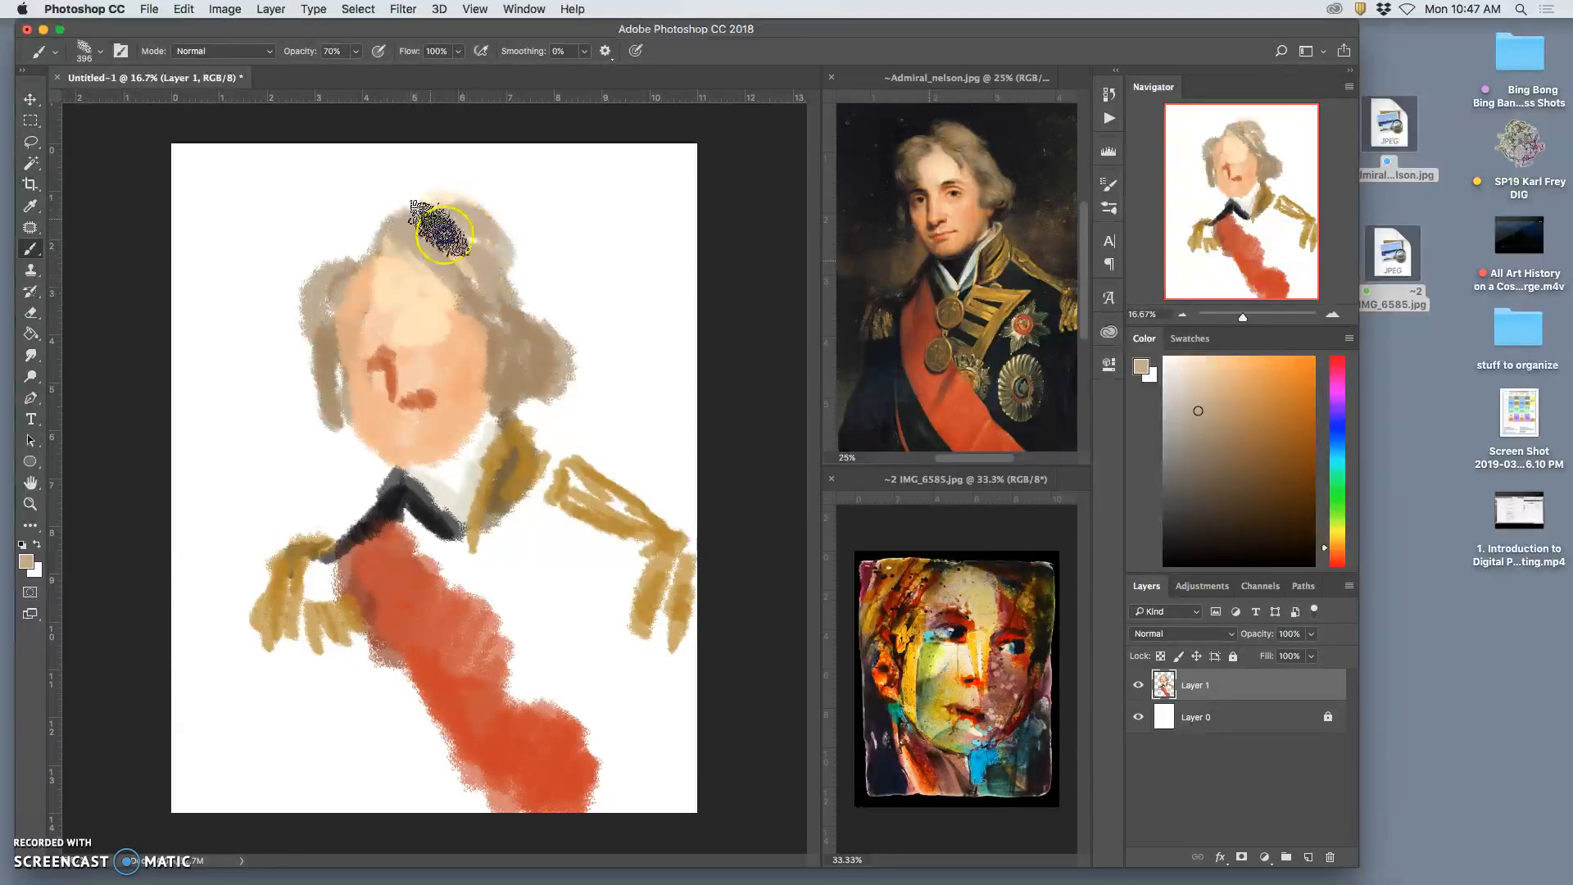
pyautogui.click(430, 374)
pyautogui.keyDown('alt'); pyautogui.click(414, 309); pyautogui.keyUp('alt')
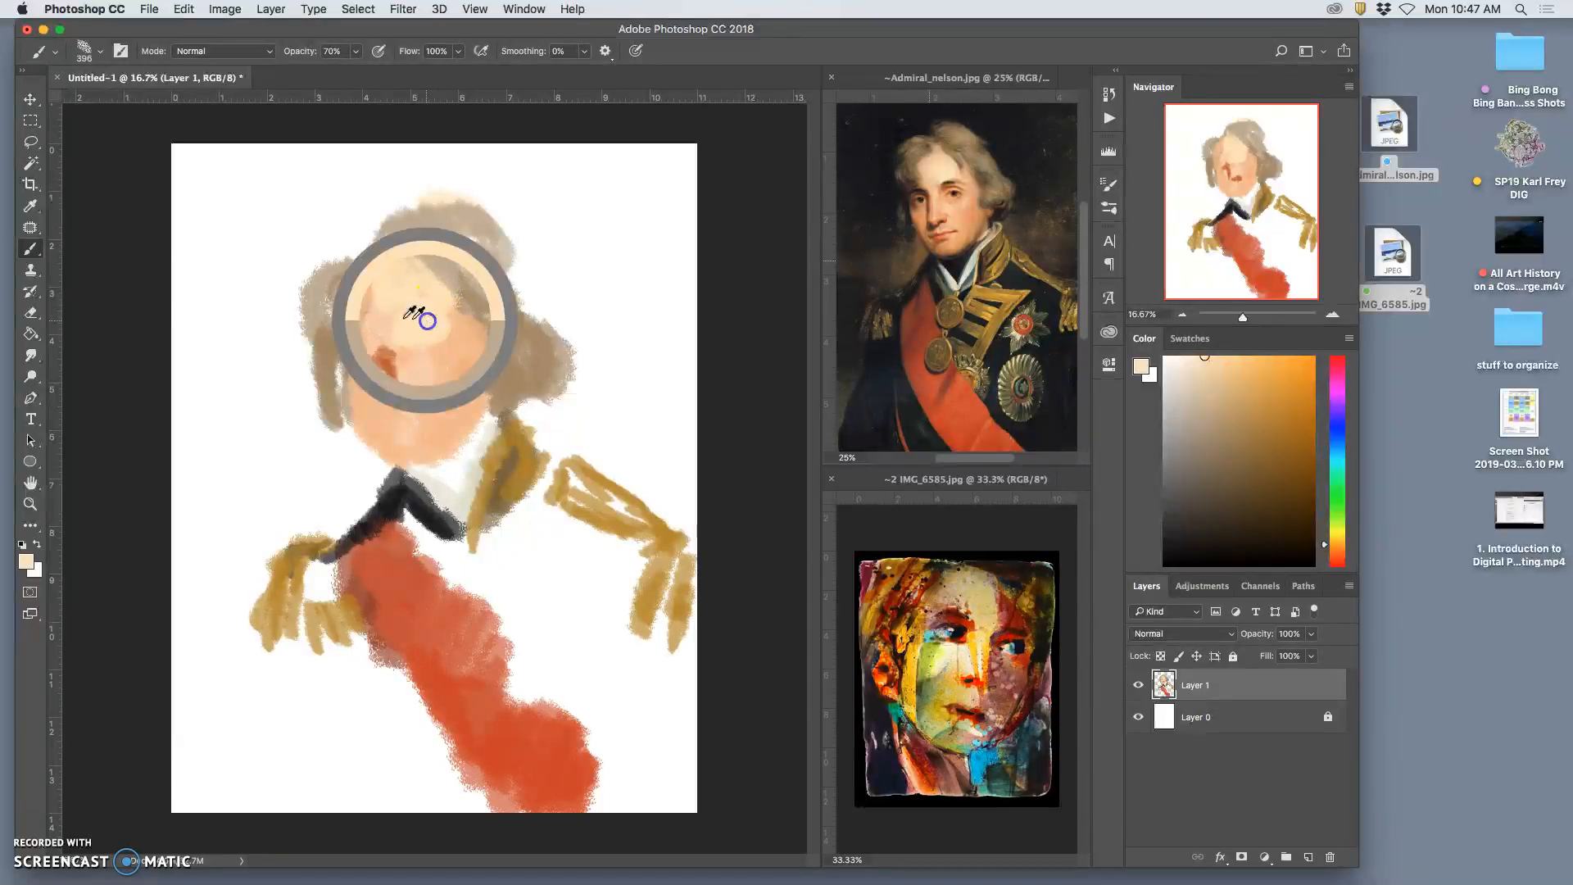
pyautogui.moveTo(319, 272)
pyautogui.mouseDown()
pyautogui.moveTo(344, 241)
pyautogui.moveTo(378, 267)
pyautogui.moveTo(314, 261)
pyautogui.moveTo(319, 236)
pyautogui.moveTo(371, 236)
pyautogui.moveTo(301, 273)
pyautogui.moveTo(317, 323)
pyautogui.mouseUp()
pyautogui.keyDown('alt'); pyautogui.click(360, 299); pyautogui.keyUp('alt')
pyautogui.keyDown('alt'); pyautogui.click(323, 349); pyautogui.keyUp('alt')
pyautogui.moveTo(372, 250)
pyautogui.mouseDown()
pyautogui.moveTo(331, 292)
pyautogui.moveTo(364, 273)
pyautogui.moveTo(333, 319)
pyautogui.moveTo(344, 342)
pyautogui.moveTo(342, 279)
pyautogui.moveTo(301, 322)
pyautogui.moveTo(316, 358)
pyautogui.mouseUp()
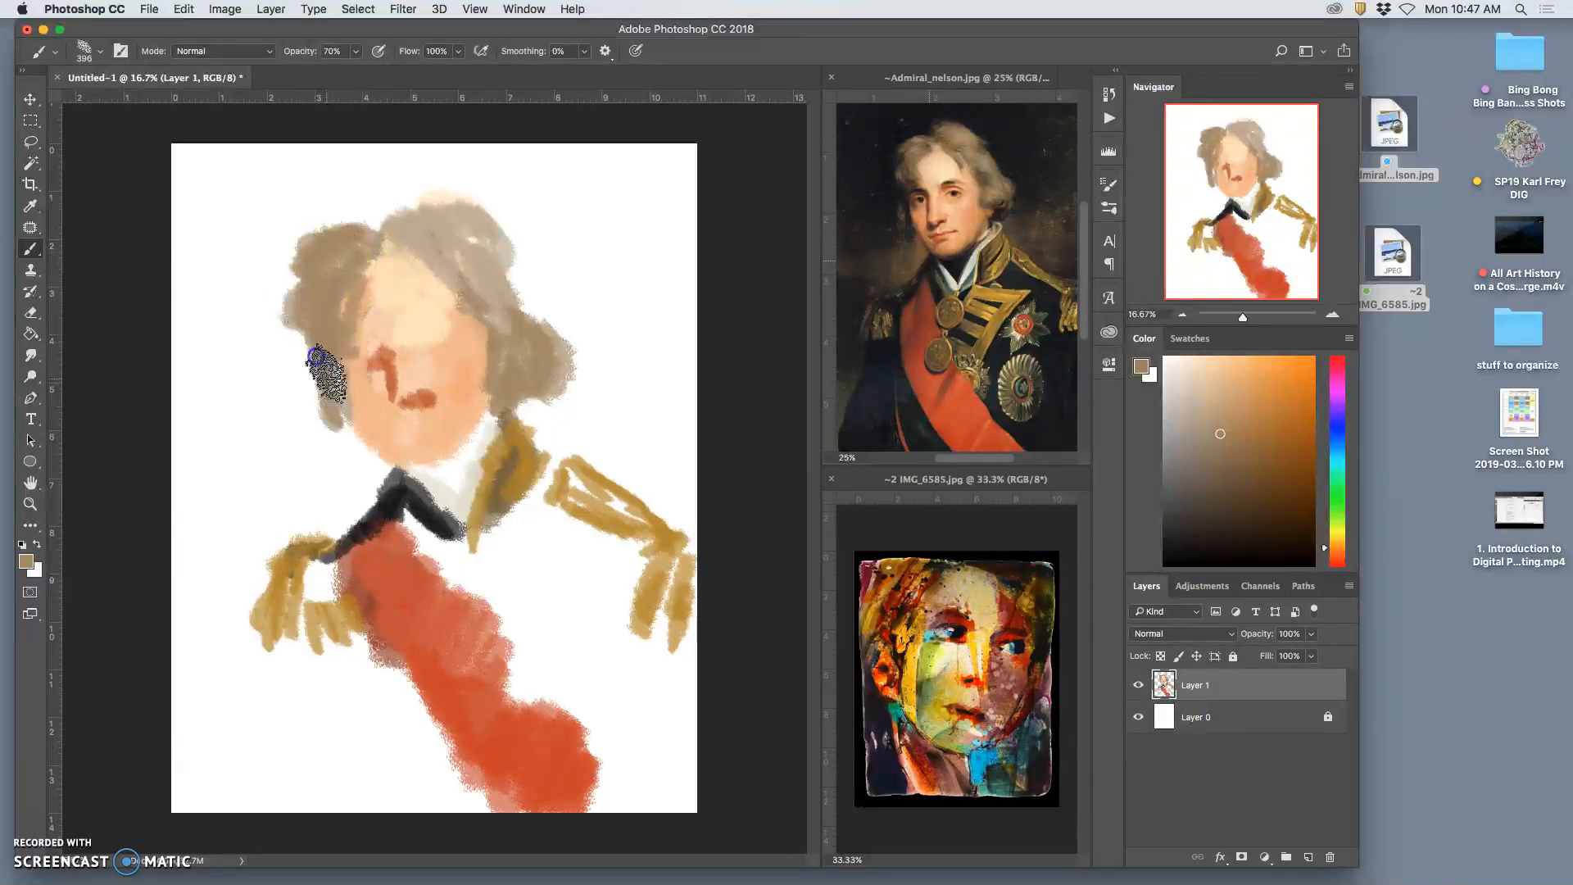
# Step: Paint the white collar with sampled white, and add white highlights to the forehead, nose, cheek and chin
pyautogui.keyDown('alt'); pyautogui.click(573, 406); pyautogui.keyUp('alt')
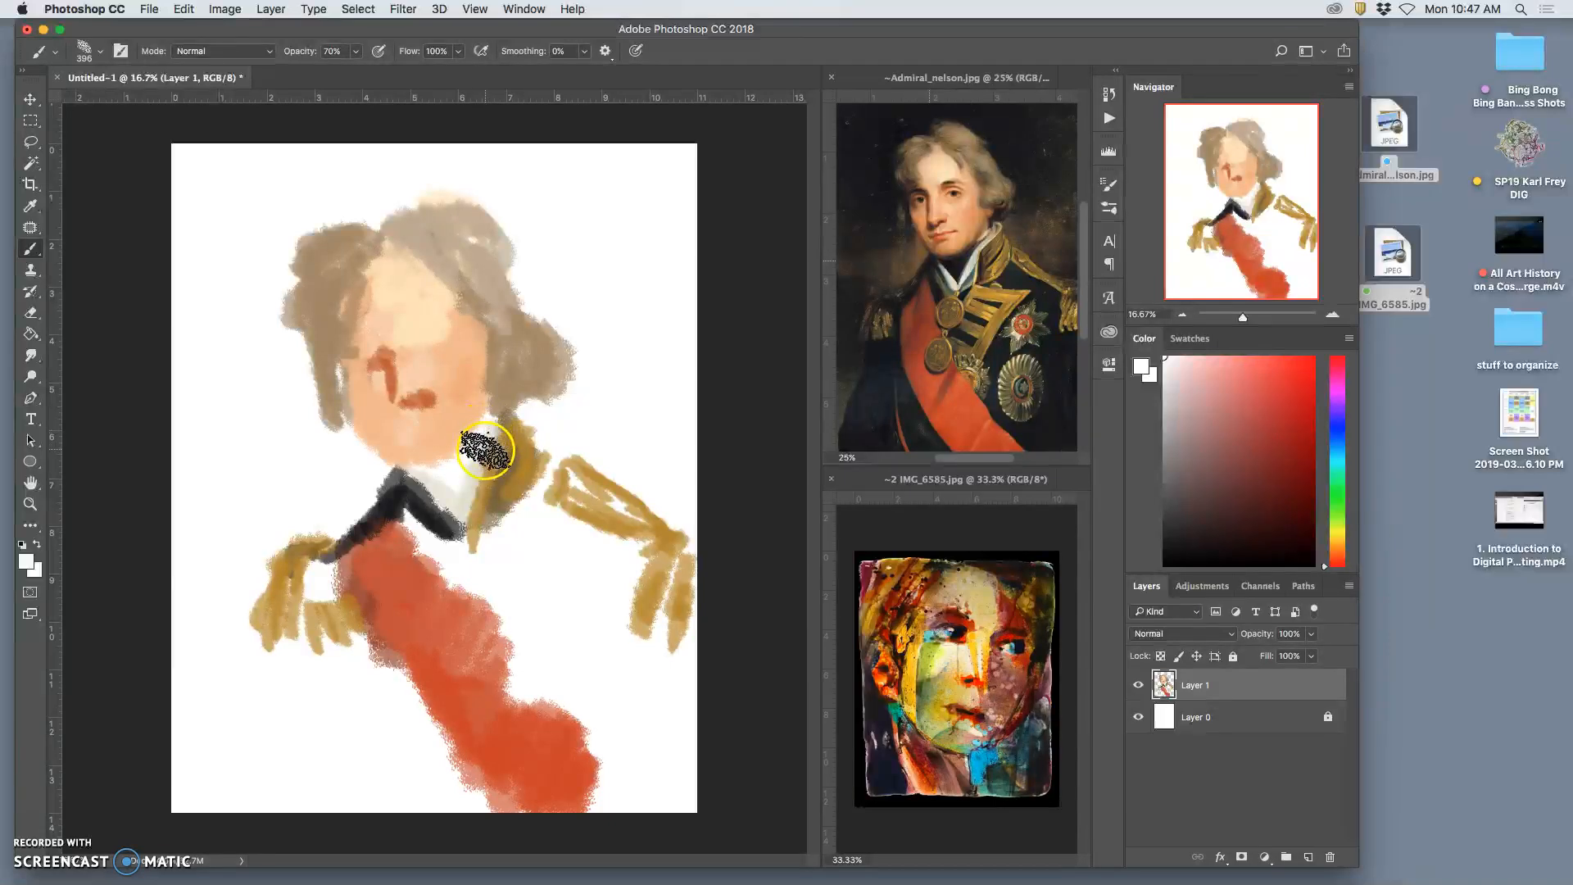
pyautogui.moveTo(465, 496); pyautogui.dragTo(480, 516)
pyautogui.click(404, 293)
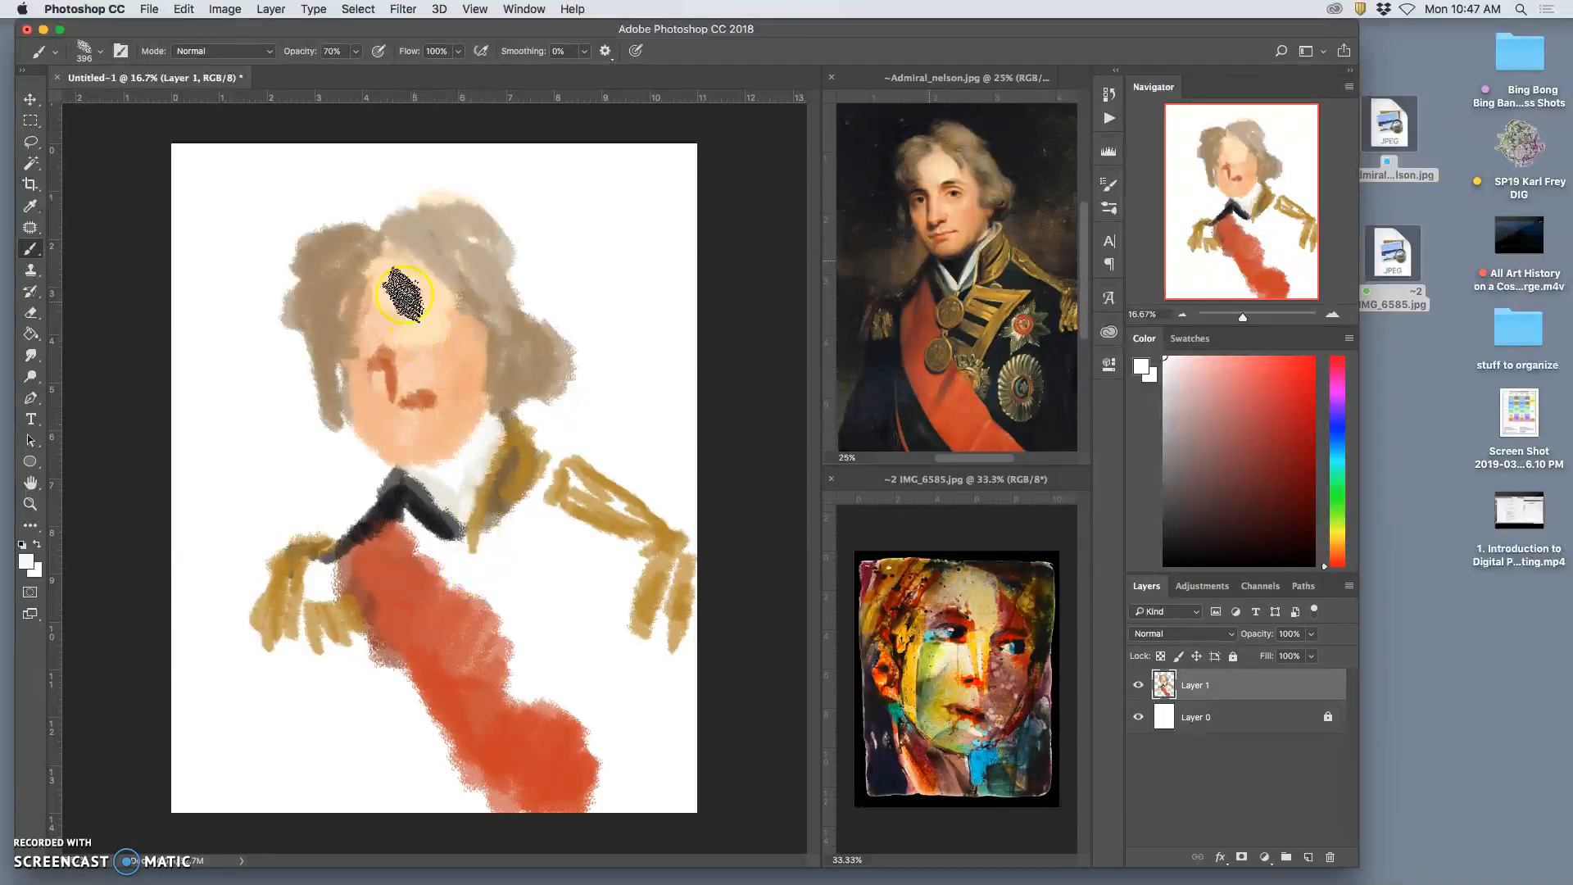
pyautogui.moveTo(418, 307)
pyautogui.mouseDown()
pyautogui.moveTo(396, 394)
pyautogui.moveTo(415, 507)
pyautogui.moveTo(452, 429)
pyautogui.moveTo(423, 453)
pyautogui.moveTo(469, 399)
pyautogui.moveTo(459, 360)
pyautogui.mouseUp()
pyautogui.click(438, 436)
pyautogui.click(411, 414)
pyautogui.click(904, 614)
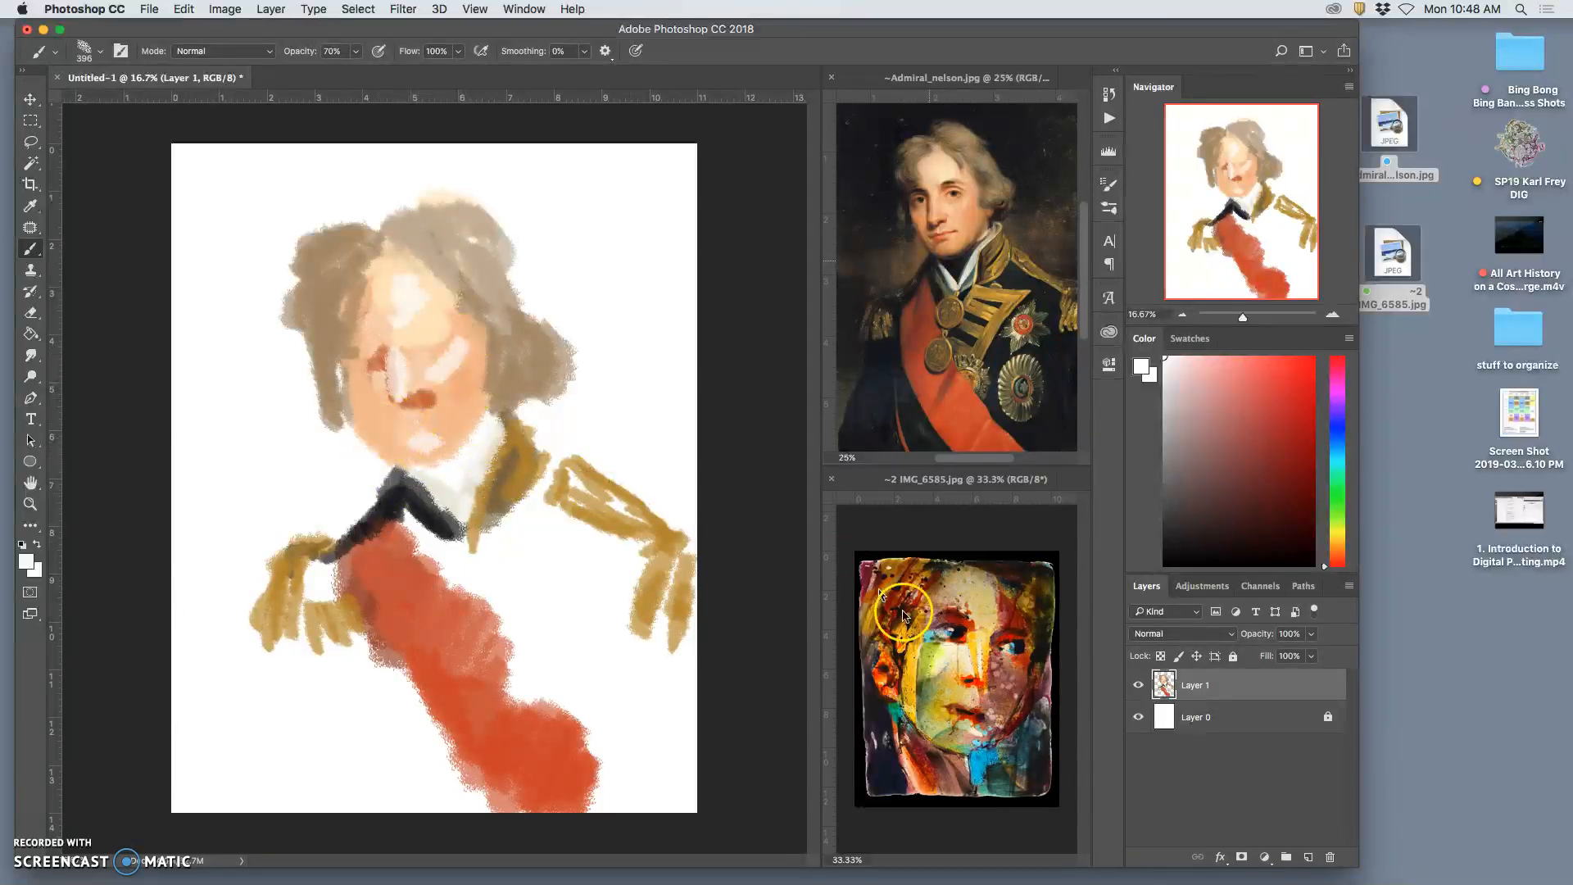
# Step: Duplicate Layer 0 and fill the copy with a solid mid-grey
pyautogui.click(1221, 716)
pyautogui.press('super+j')
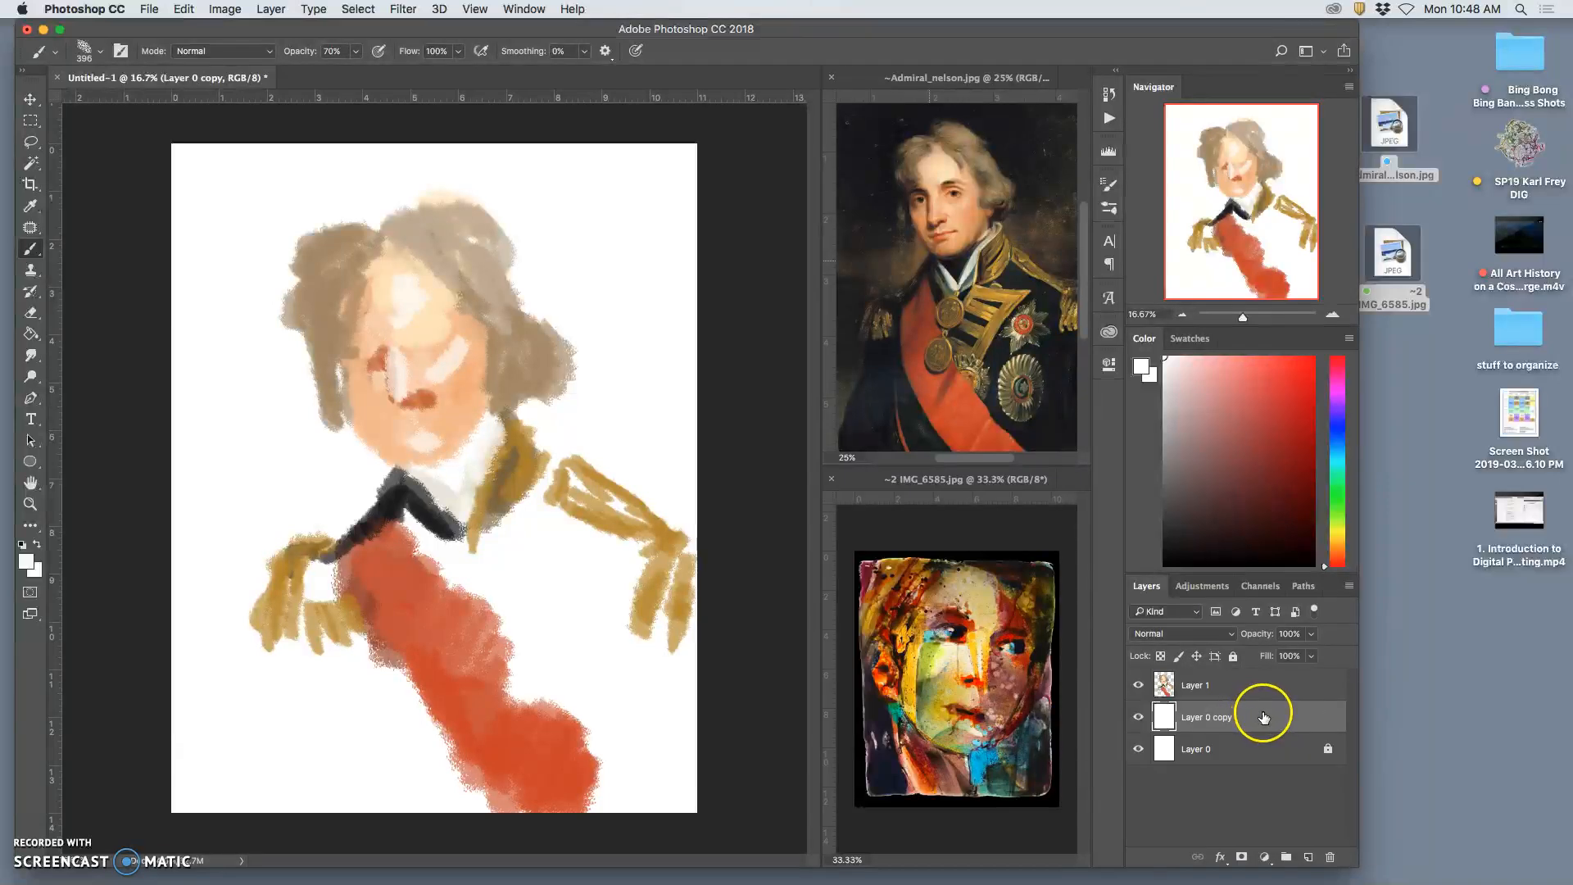
pyautogui.click(184, 9)
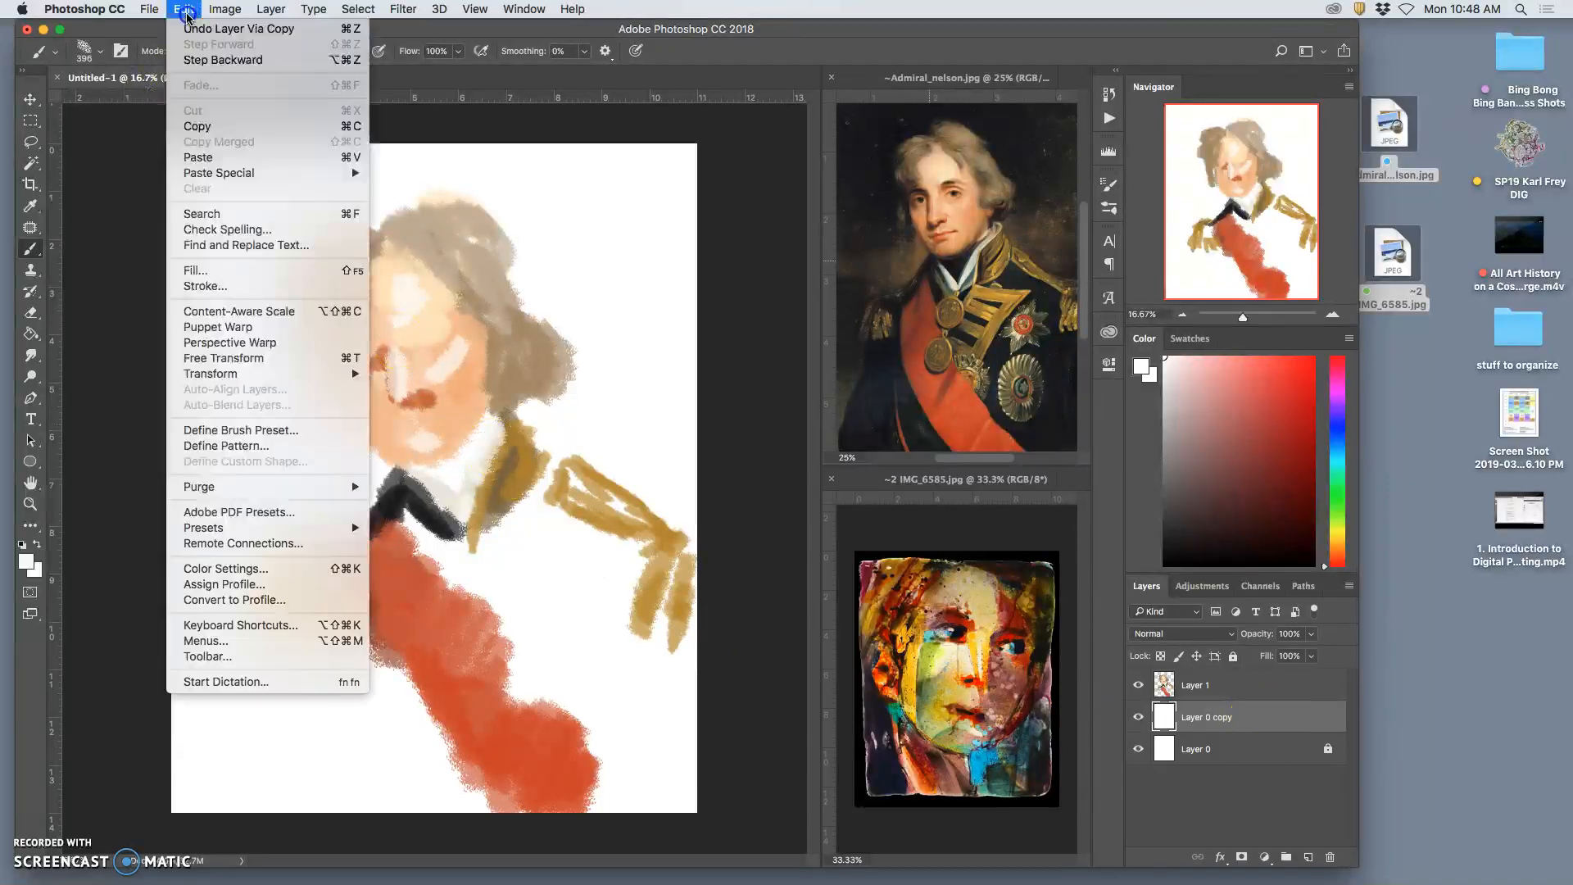
pyautogui.click(222, 273)
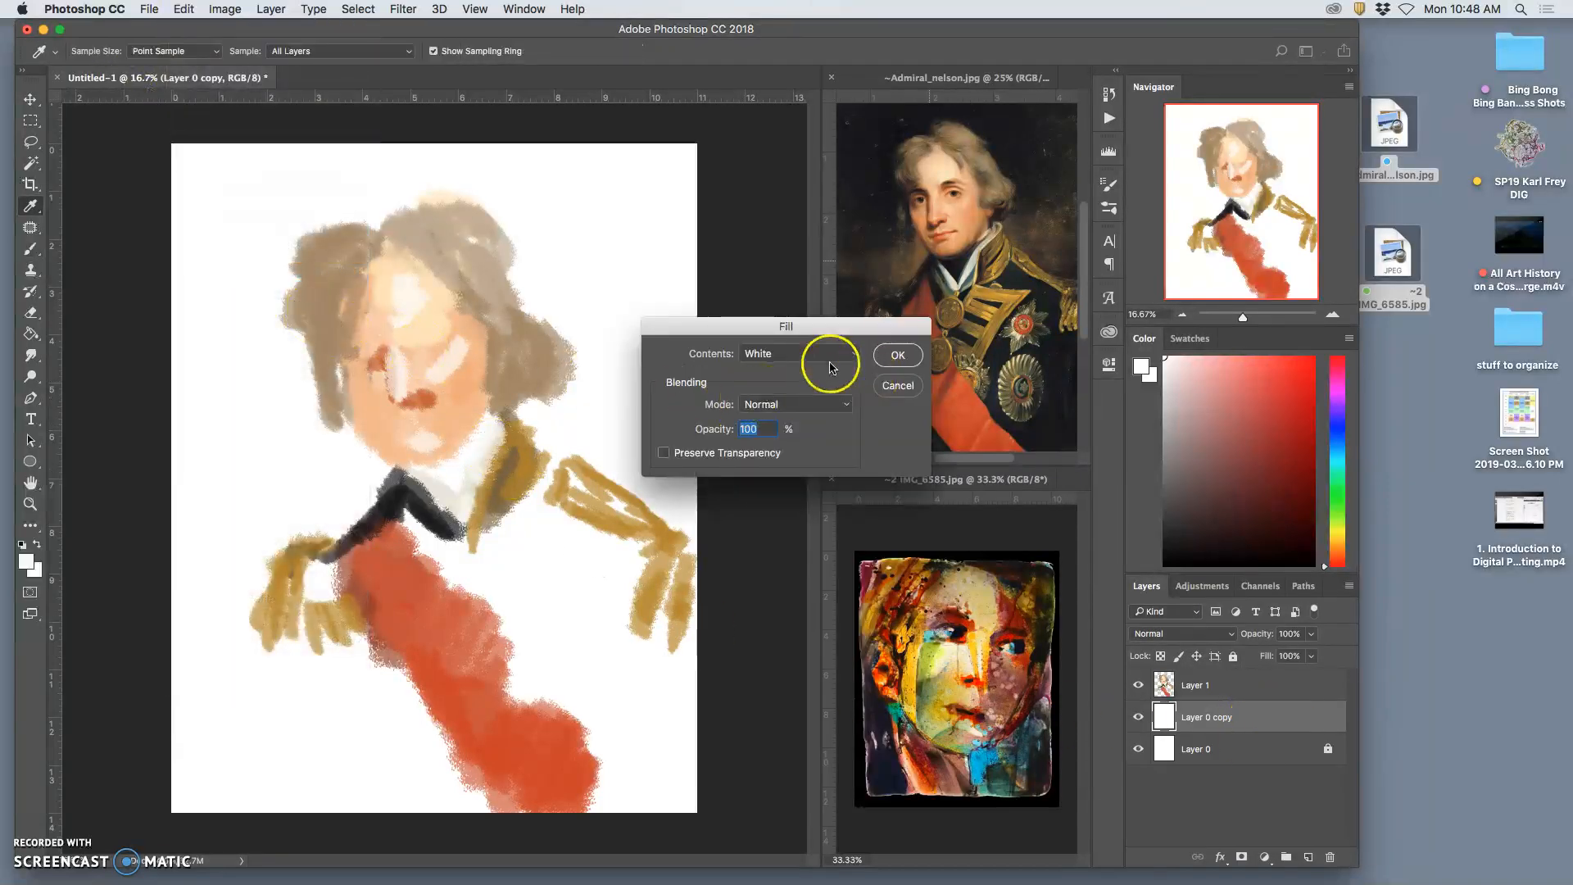
pyautogui.click(830, 363)
pyautogui.click(794, 337)
pyautogui.click(898, 355)
# Step: Lock the grey Layer 0 copy, and make Layer 1 active for painting with the Brush tool
pyautogui.press('b')
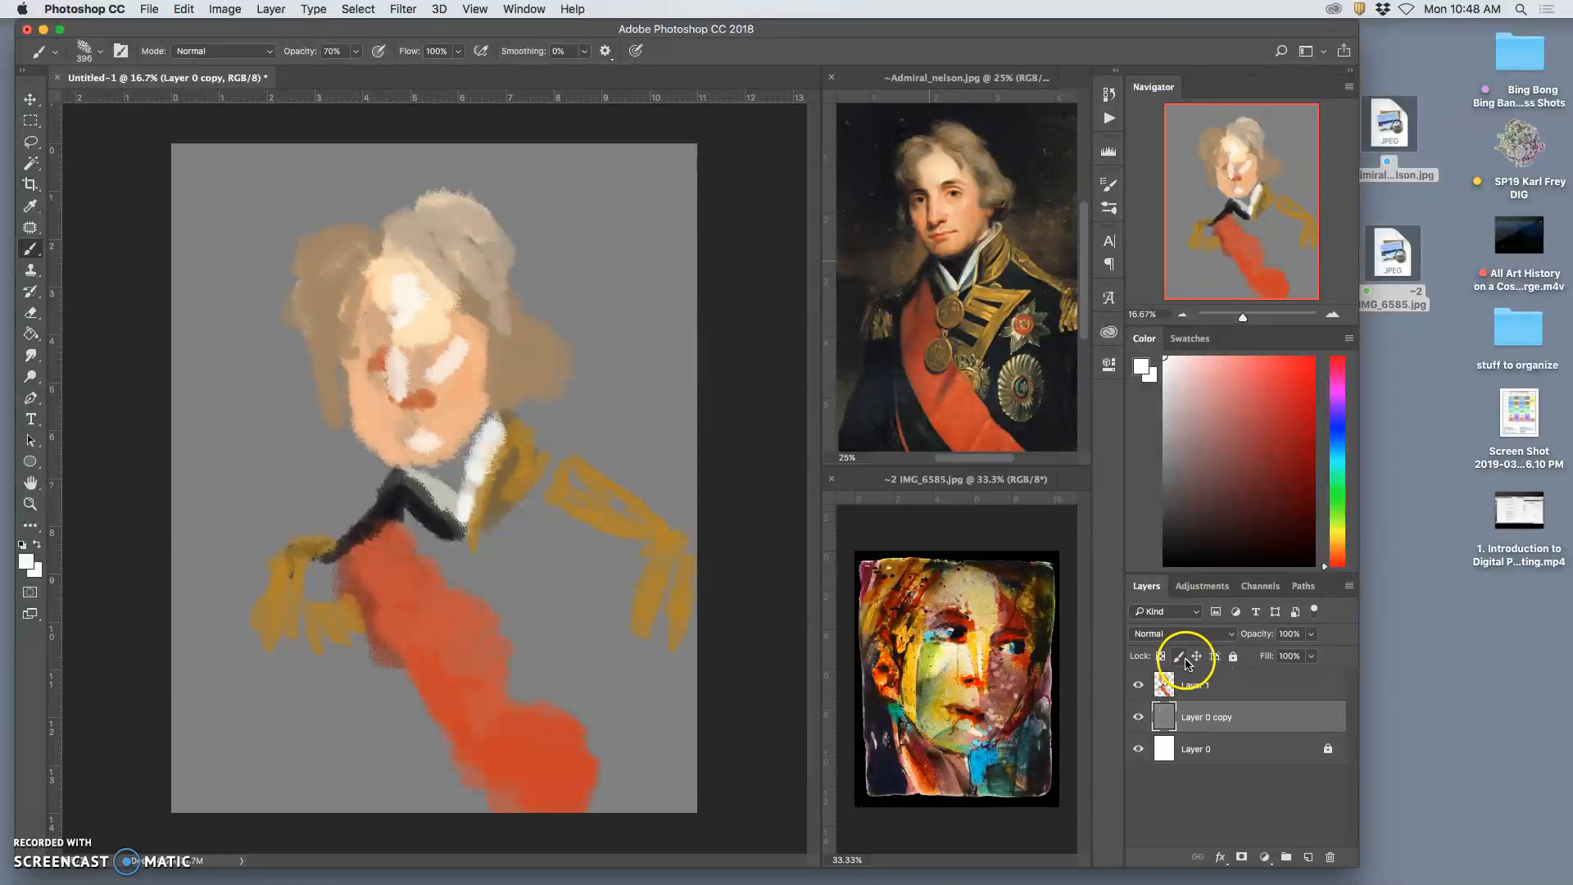
pyautogui.click(1234, 658)
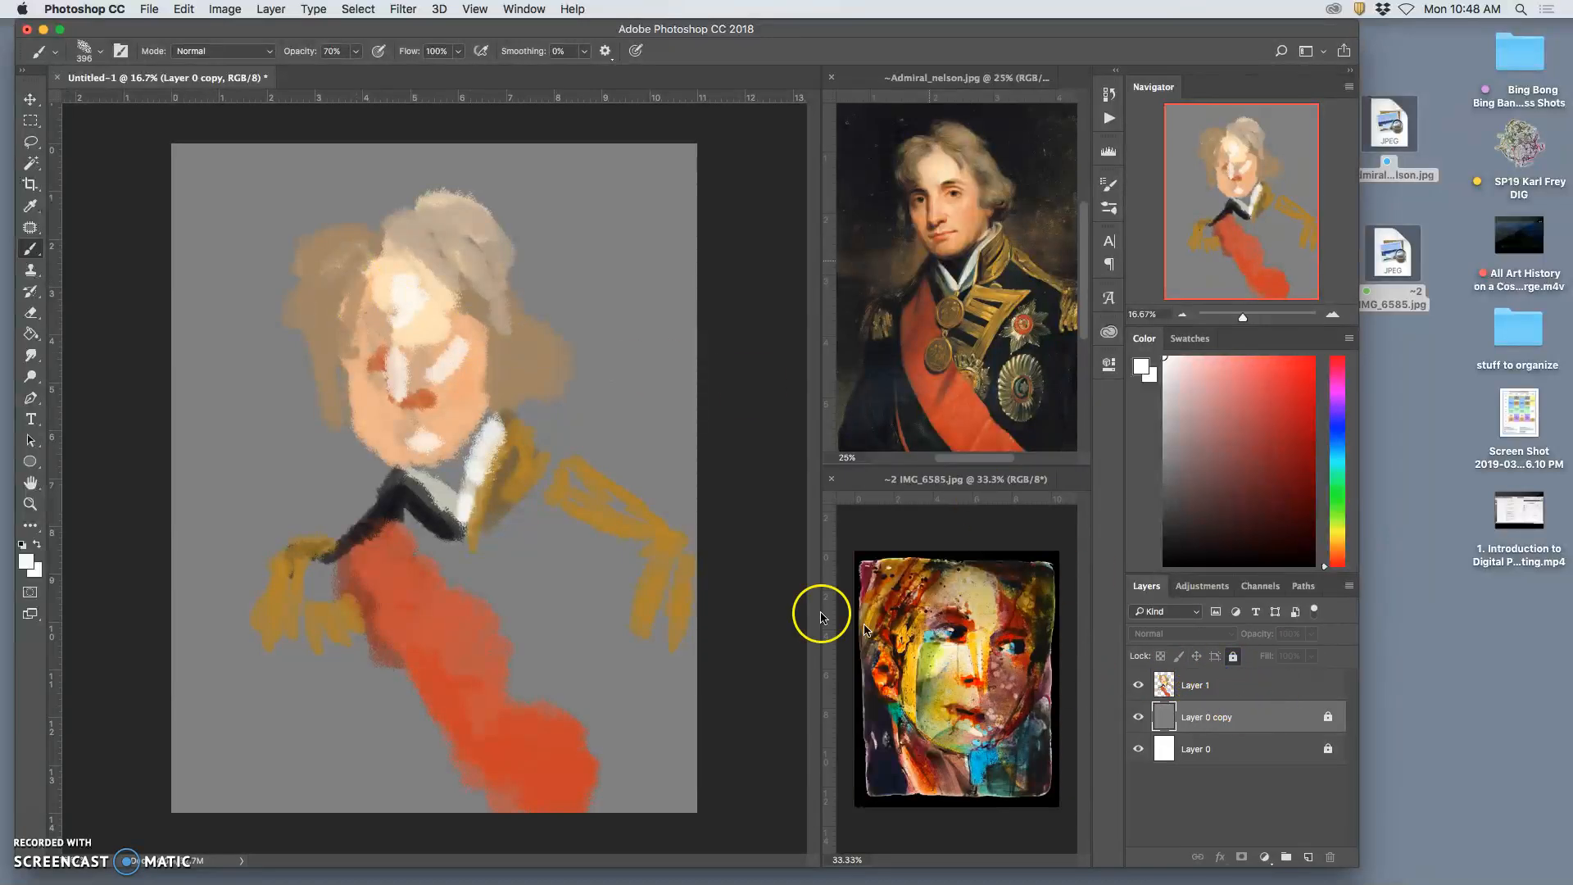
pyautogui.click(1253, 687)
# Step: Add white, grey and pale cream highlights to the curls beside the forehead and cheek, sampling tones from the canvas
pyautogui.moveTo(333, 280)
pyautogui.mouseDown()
pyautogui.moveTo(334, 340)
pyautogui.moveTo(322, 281)
pyautogui.moveTo(365, 204)
pyautogui.moveTo(390, 324)
pyautogui.mouseUp()
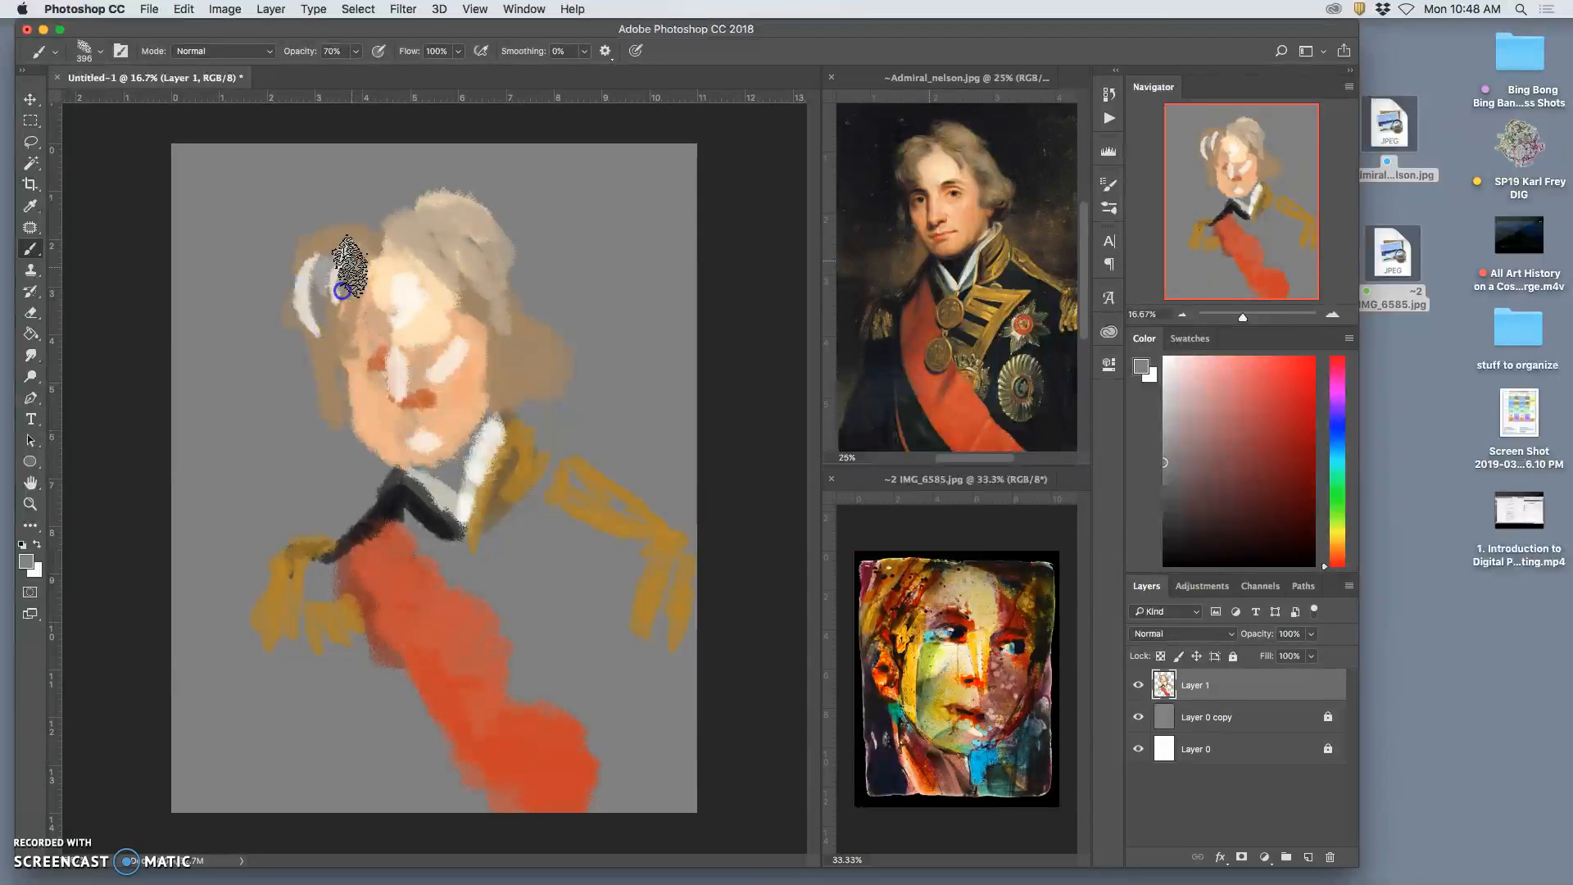
pyautogui.keyDown('alt'); pyautogui.click(373, 255); pyautogui.keyUp('alt')
pyautogui.moveTo(328, 282)
pyautogui.mouseDown()
pyautogui.moveTo(311, 307)
pyautogui.moveTo(344, 256)
pyautogui.moveTo(421, 321)
pyautogui.mouseUp()
pyautogui.keyDown('alt'); pyautogui.click(409, 323); pyautogui.keyUp('alt')
pyautogui.moveTo(348, 402)
pyautogui.mouseDown()
pyautogui.moveTo(338, 356)
pyautogui.moveTo(364, 463)
pyautogui.moveTo(385, 392)
pyautogui.mouseUp()
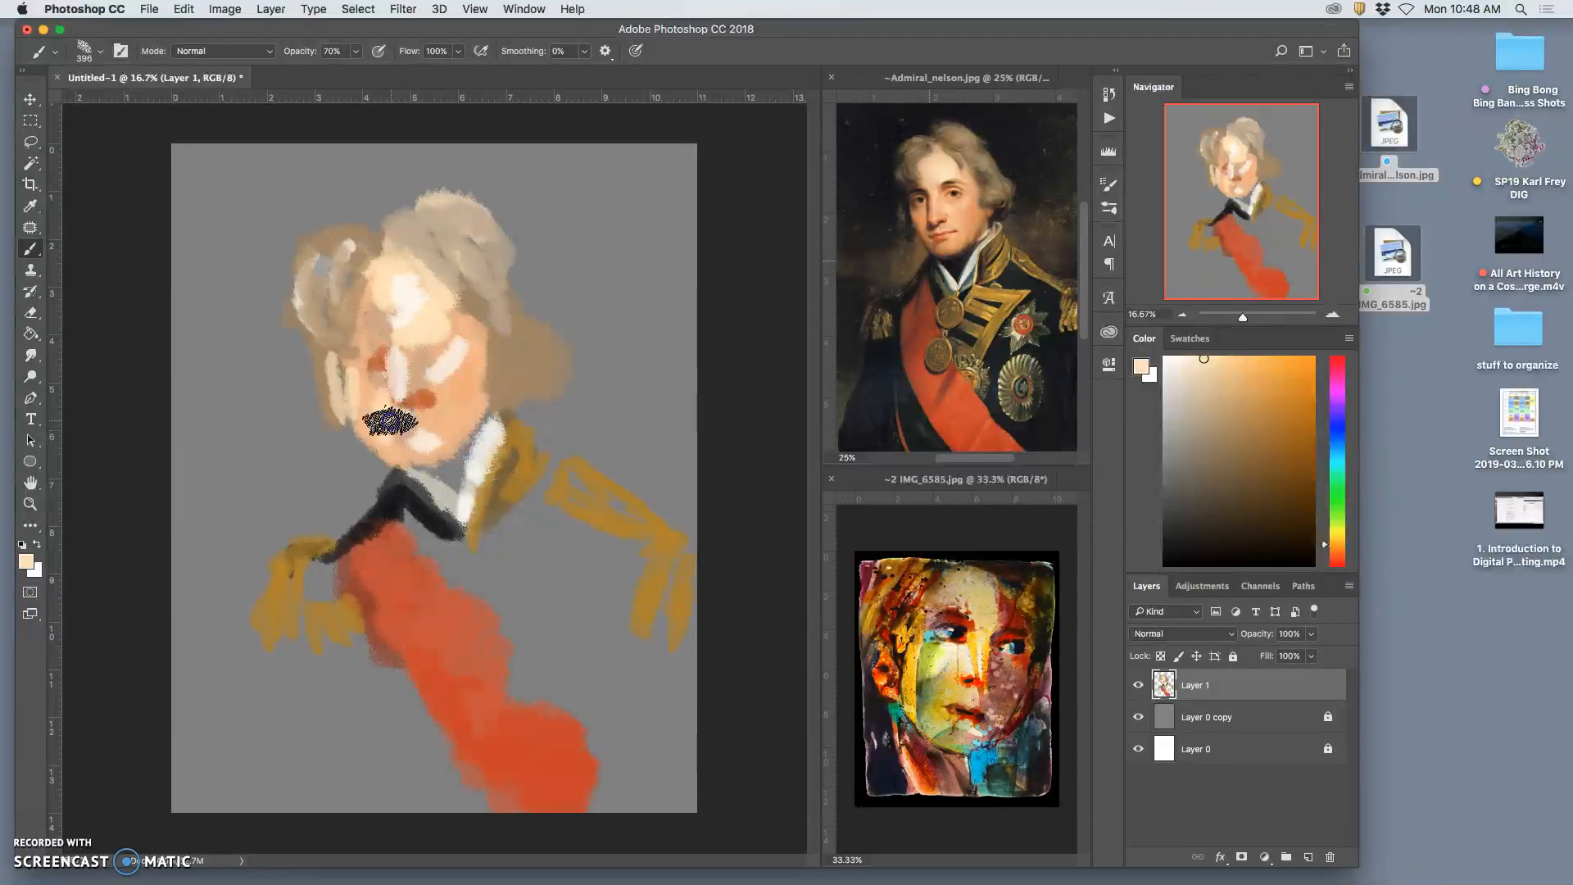
# Step: Touch up the jaw edge with a tone sampled from the portrait, and strengthen the neckpiece with sampled near-black strokes
pyautogui.keyDown('alt'); pyautogui.click(478, 418); pyautogui.keyUp('alt')
pyautogui.keyDown('alt'); pyautogui.click(973, 213); pyautogui.keyUp('alt')
pyautogui.moveTo(481, 412); pyautogui.dragTo(471, 447)
pyautogui.keyDown('alt'); pyautogui.click(443, 512); pyautogui.keyUp('alt')
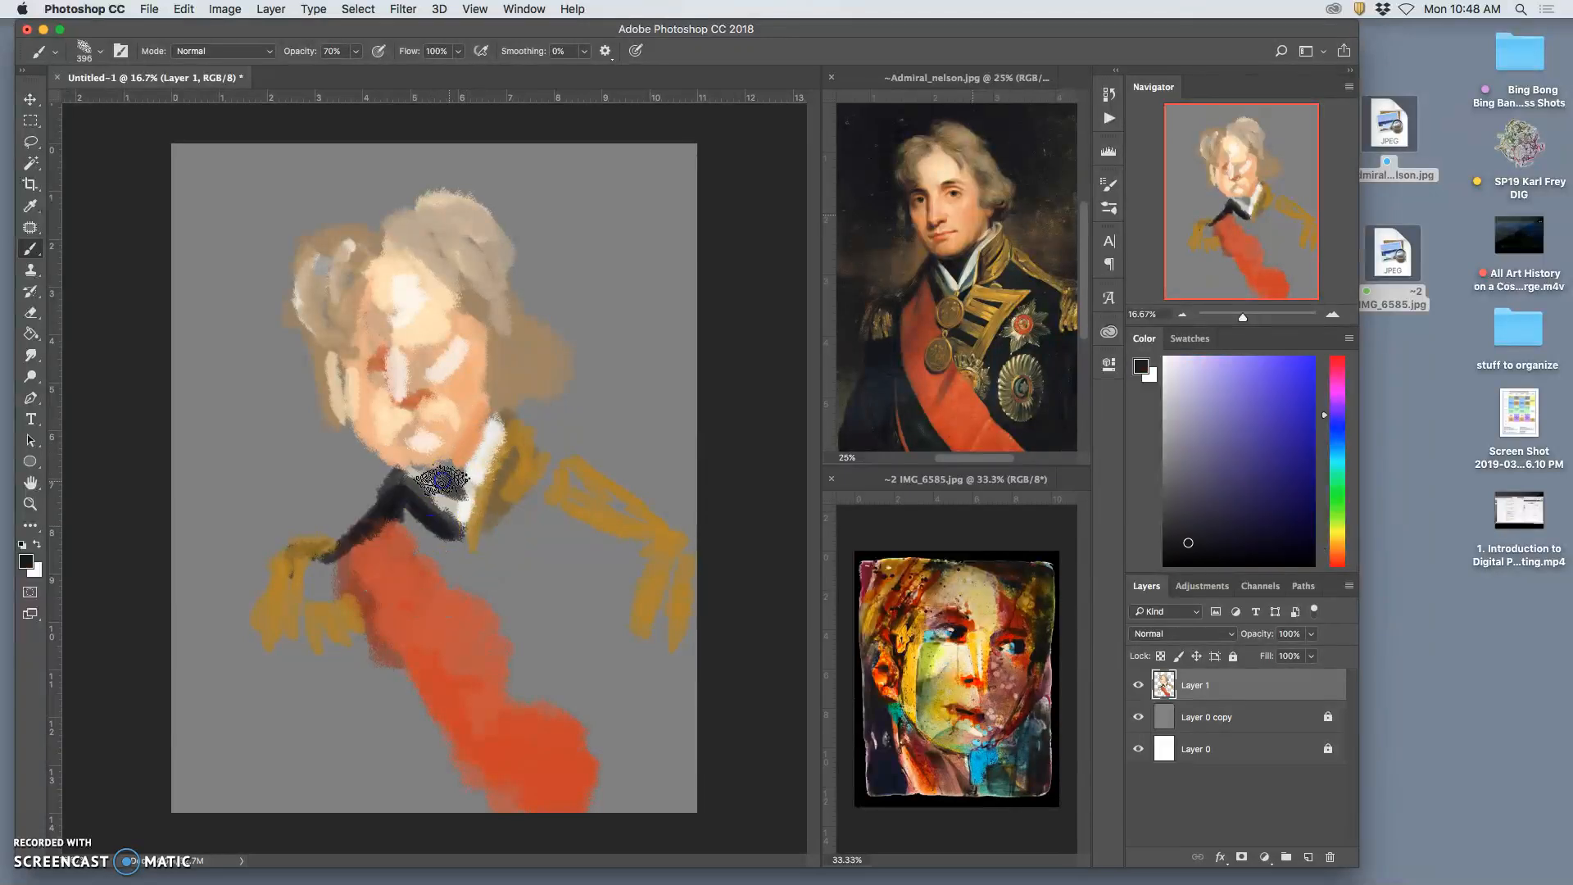
pyautogui.moveTo(456, 492)
pyautogui.mouseDown()
pyautogui.moveTo(450, 606)
pyautogui.moveTo(434, 557)
pyautogui.mouseUp()
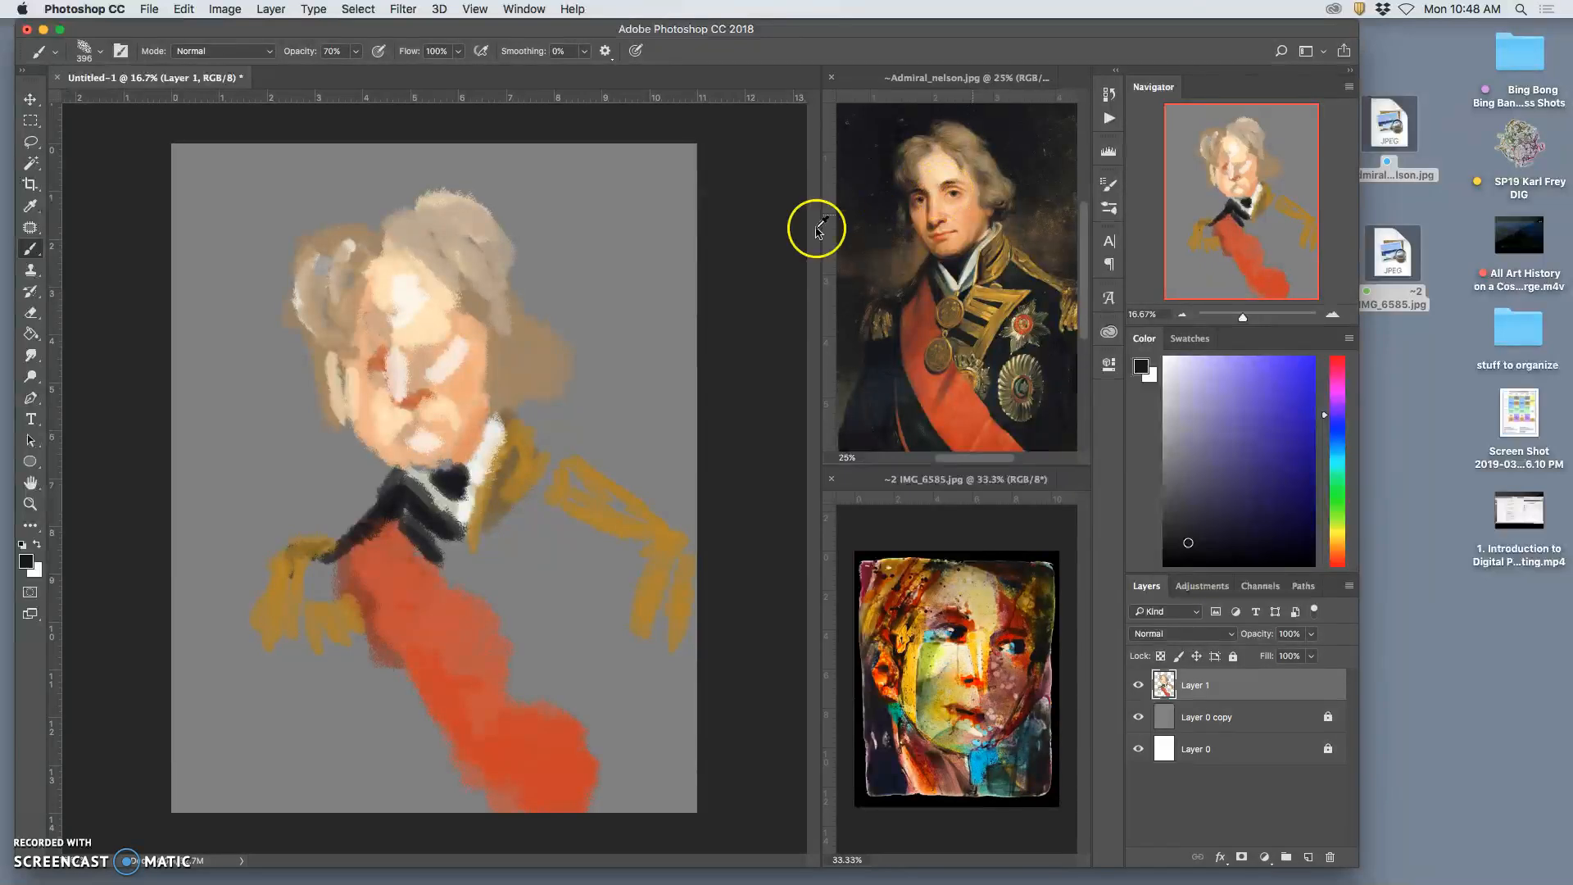
# Step: Paint the eyebrows, eyes and a nostril shadow in near-black
pyautogui.moveTo(421, 347); pyautogui.dragTo(457, 341)
pyautogui.press('super+z')
pyautogui.moveTo(423, 336); pyautogui.dragTo(459, 333)
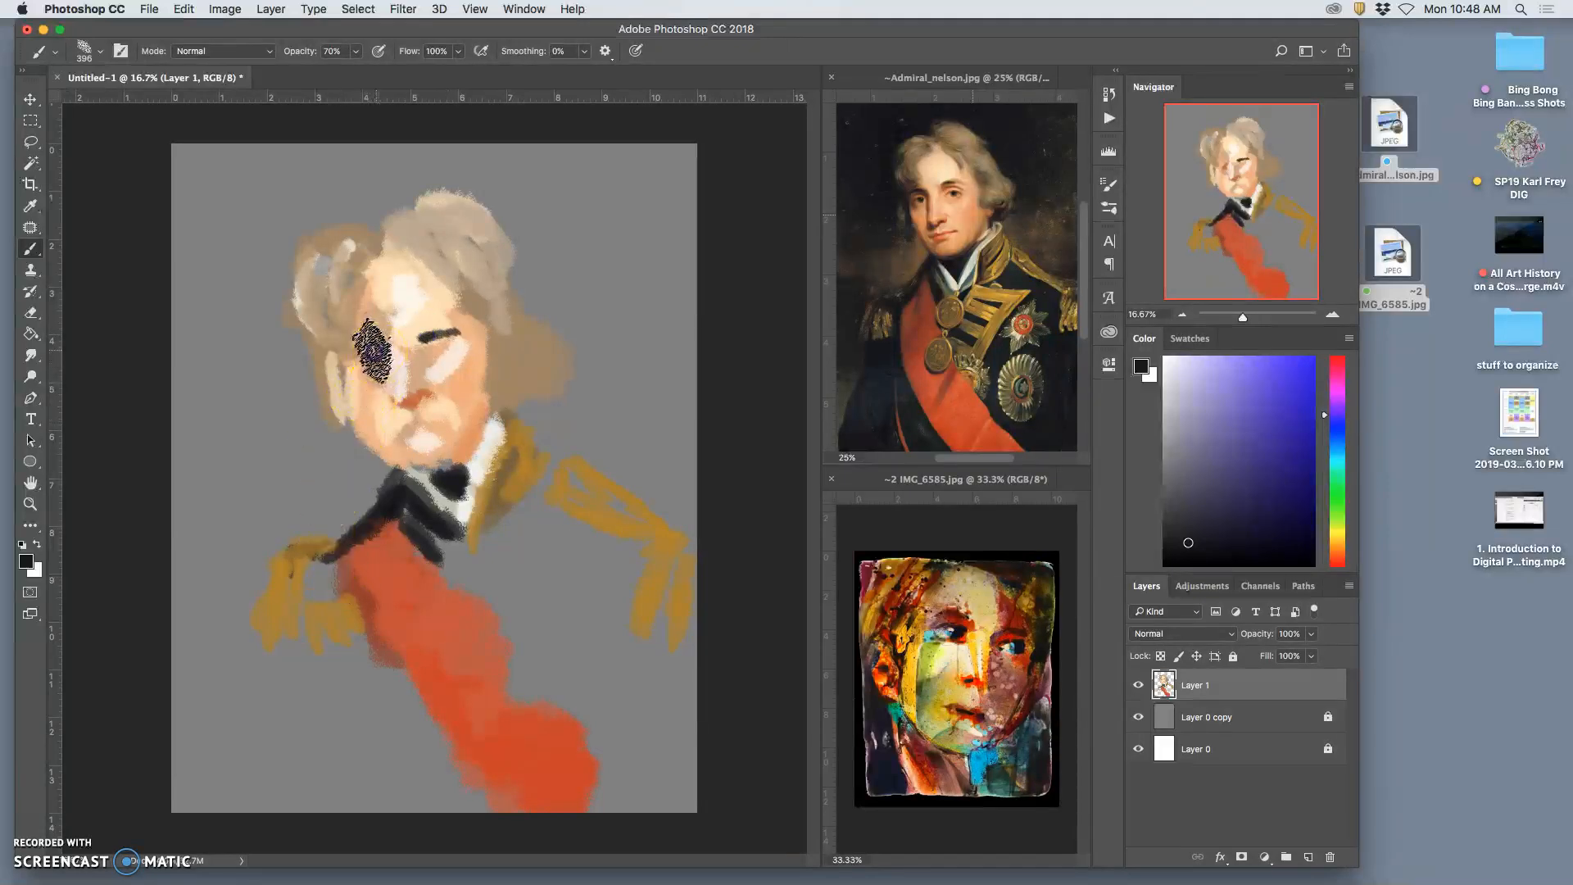
pyautogui.moveTo(351, 363); pyautogui.dragTo(381, 354)
pyautogui.click(460, 355)
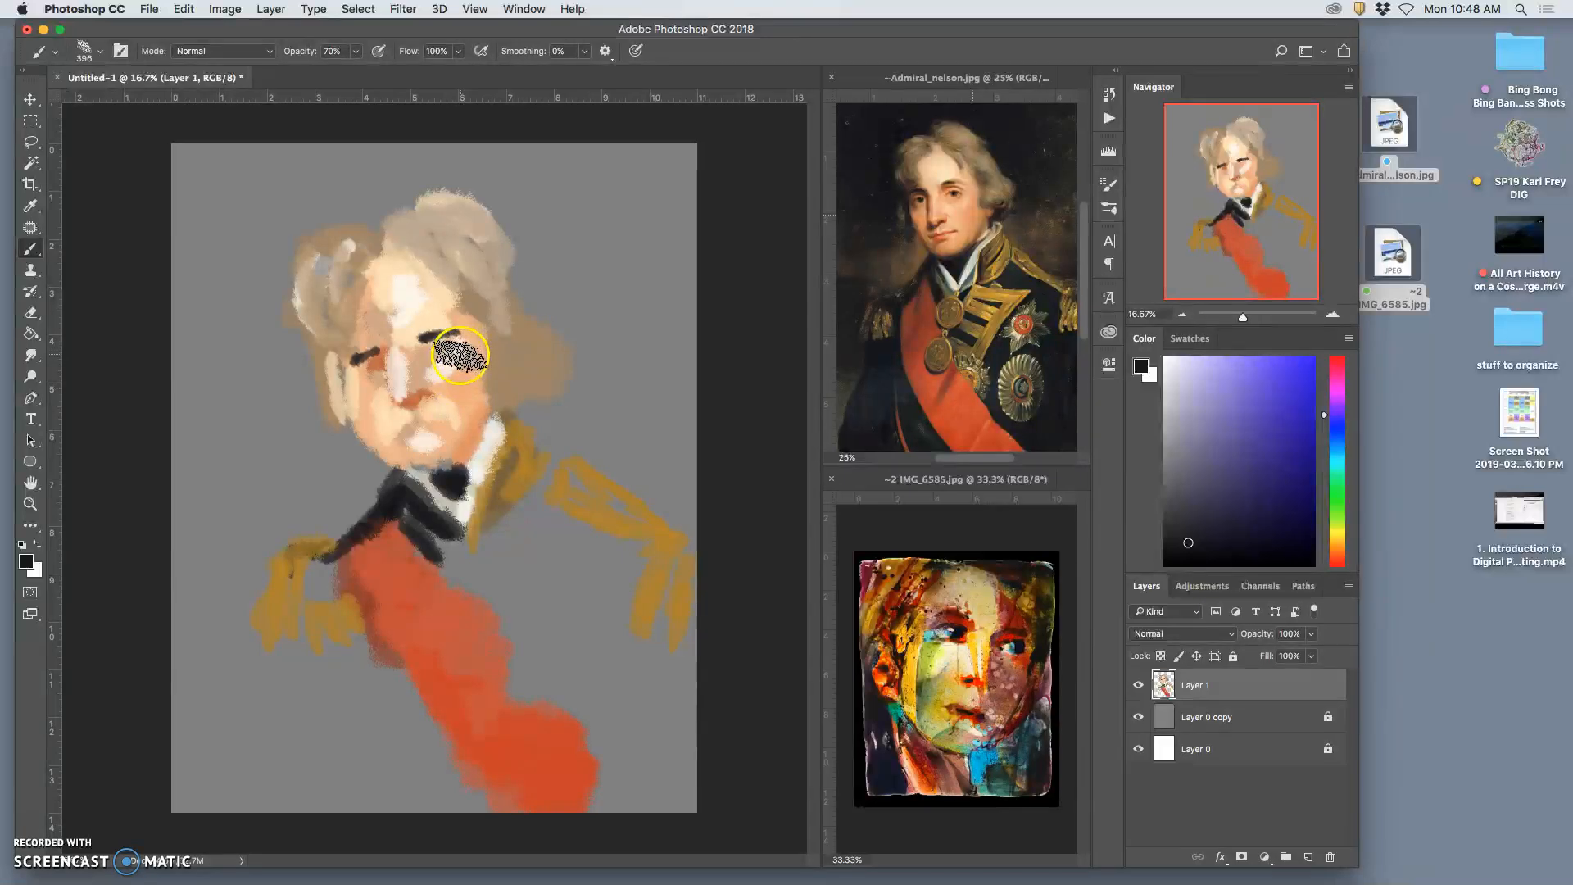
pyautogui.click(441, 352)
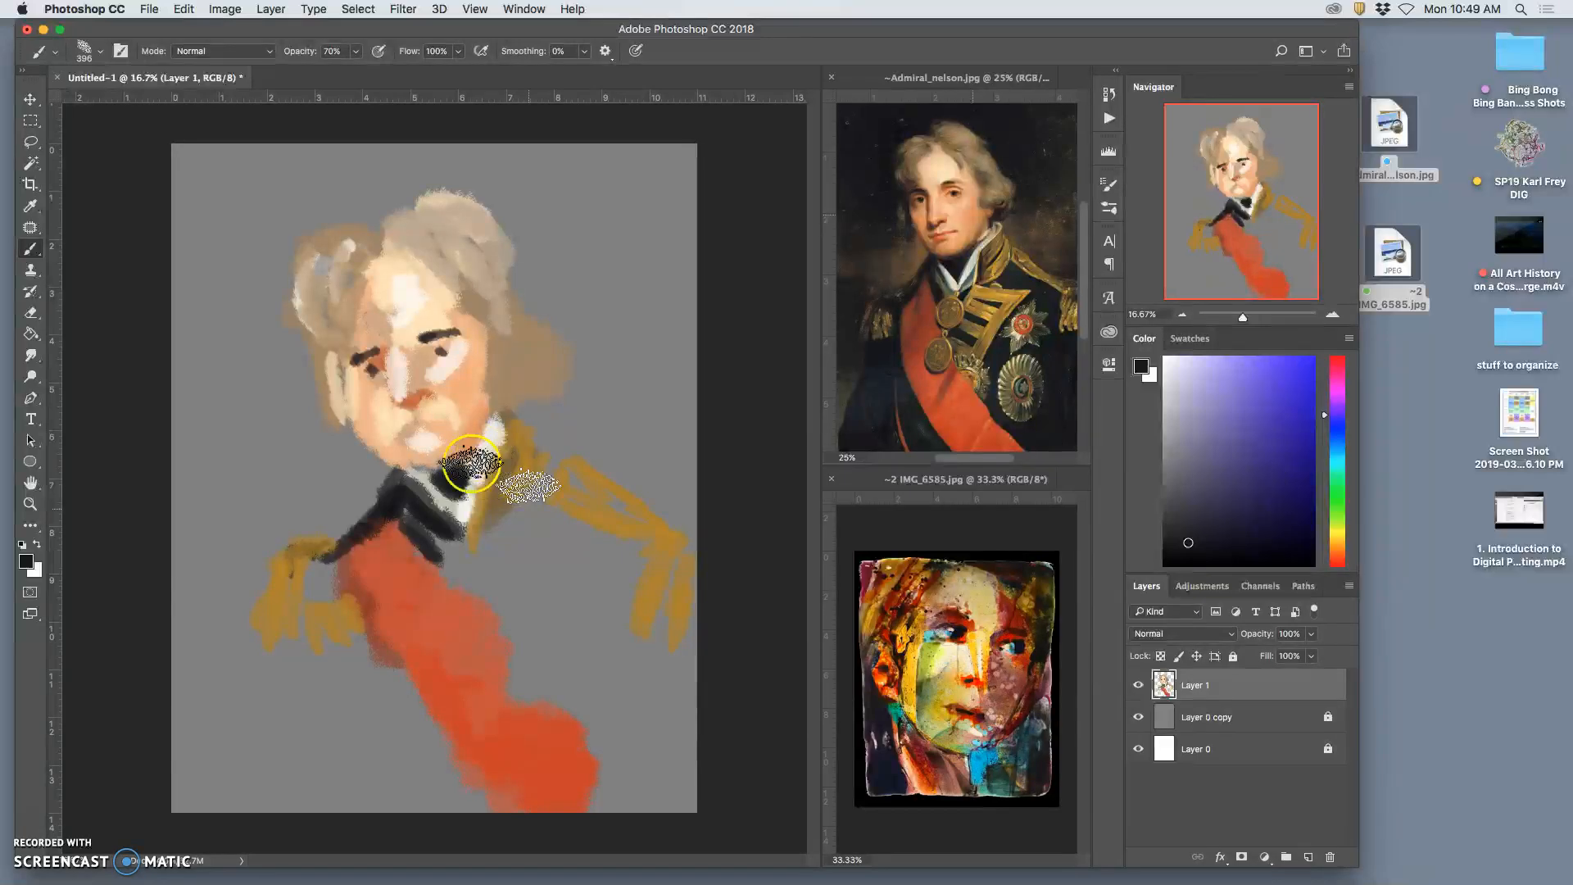
pyautogui.click(426, 396)
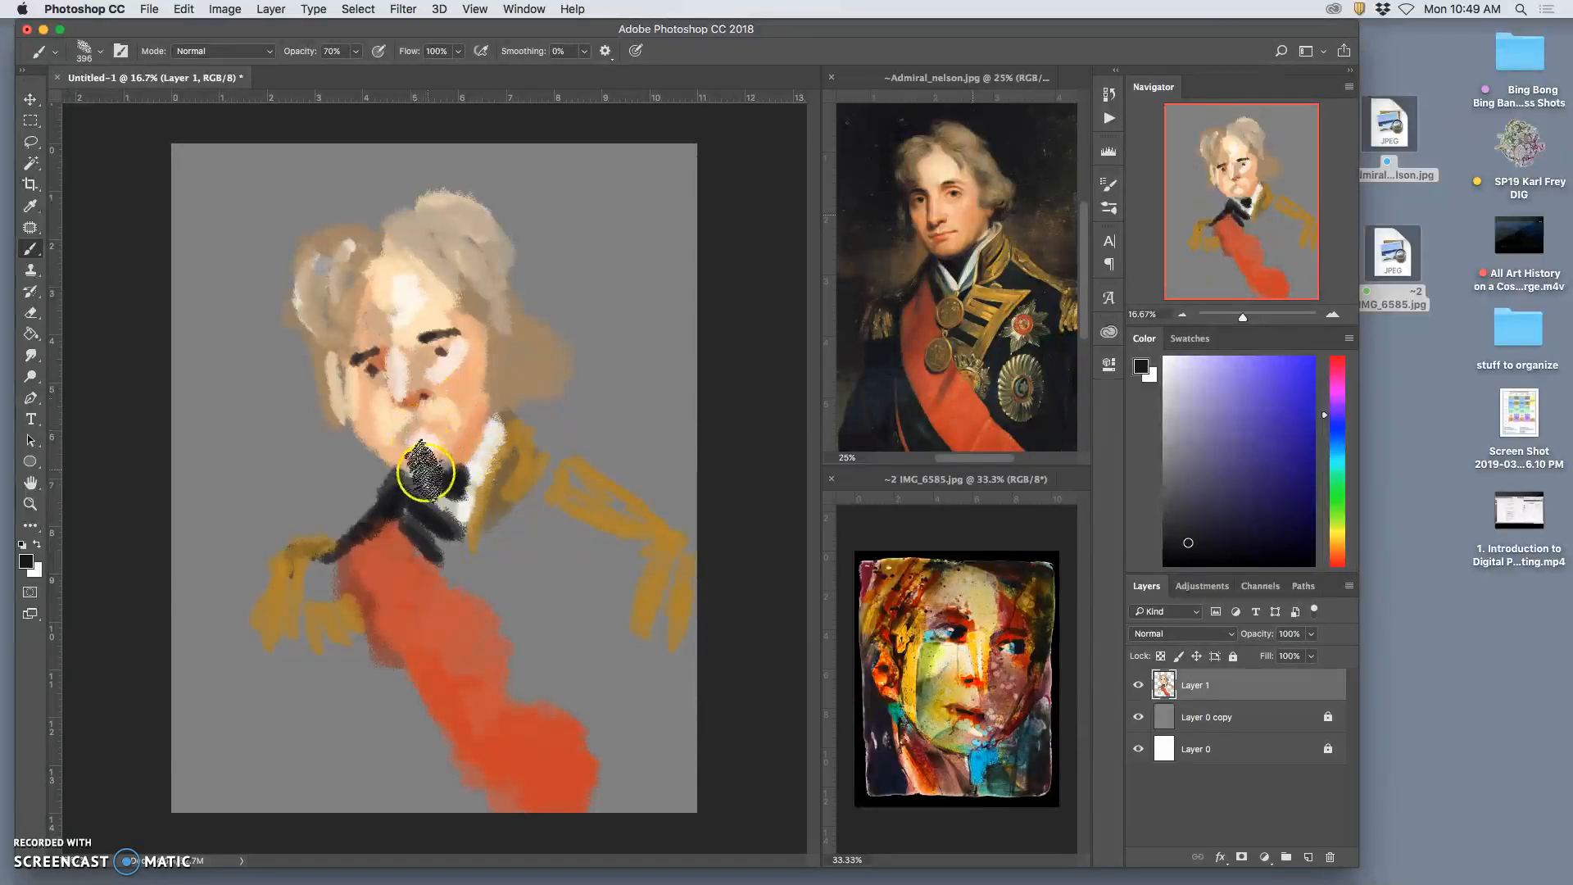
# Step: Paint the lips with an orange-red sampled from the portrait's face
pyautogui.keyDown('alt'); pyautogui.click(943, 232); pyautogui.keyUp('alt')
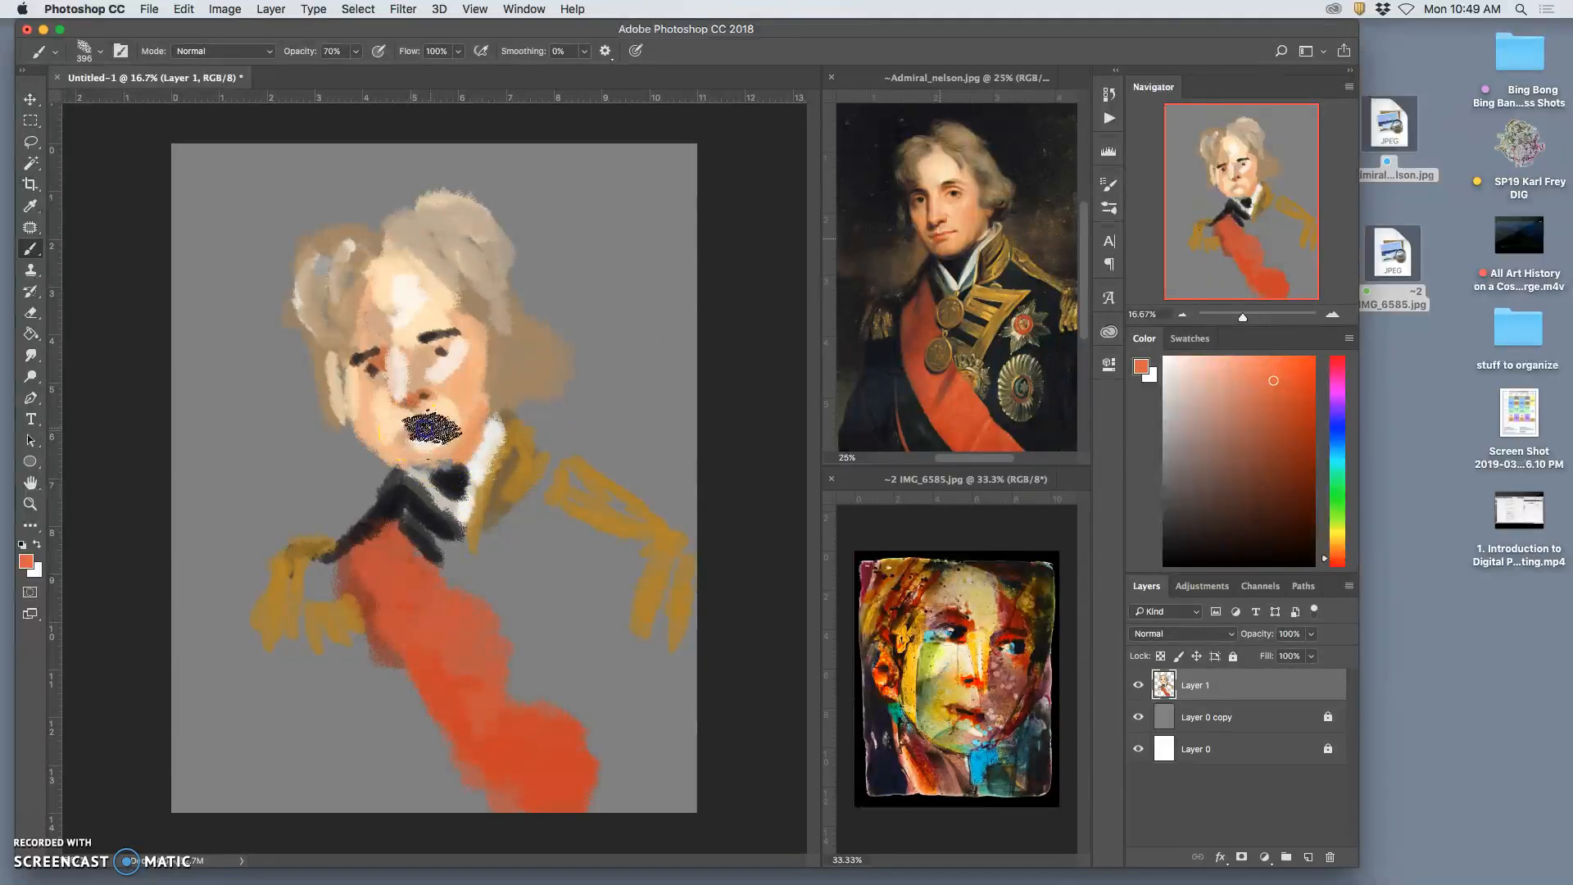
pyautogui.click(443, 424)
pyautogui.click(404, 435)
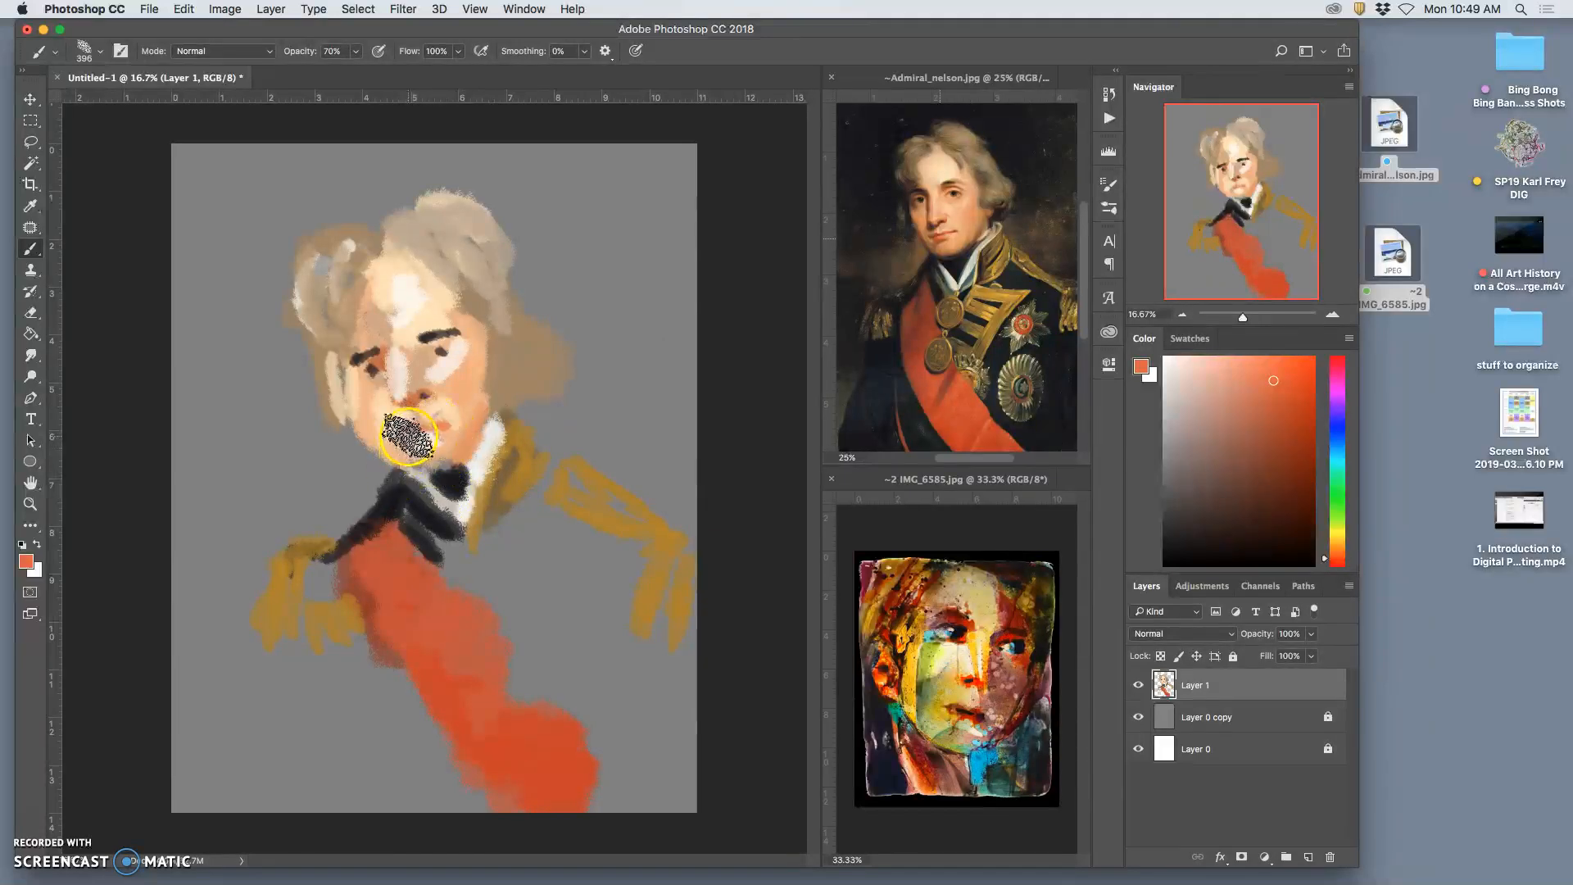
# Step: Extend the hair at the parting and over the crown with a brown sampled from the portrait's hair
pyautogui.keyDown('alt'); pyautogui.click(942, 143); pyautogui.keyUp('alt')
pyautogui.click(379, 228)
pyautogui.moveTo(387, 233)
pyautogui.mouseDown()
pyautogui.moveTo(413, 201)
pyautogui.moveTo(414, 225)
pyautogui.moveTo(539, 338)
pyautogui.moveTo(463, 275)
pyautogui.moveTo(480, 254)
pyautogui.mouseUp()
# Step: Paint dark brown shadows at the temple, in the lower curls and along both sides of the face, sampling the portrait's hair
pyautogui.keyDown('alt'); pyautogui.click(979, 174); pyautogui.keyUp('alt')
pyautogui.click(476, 297)
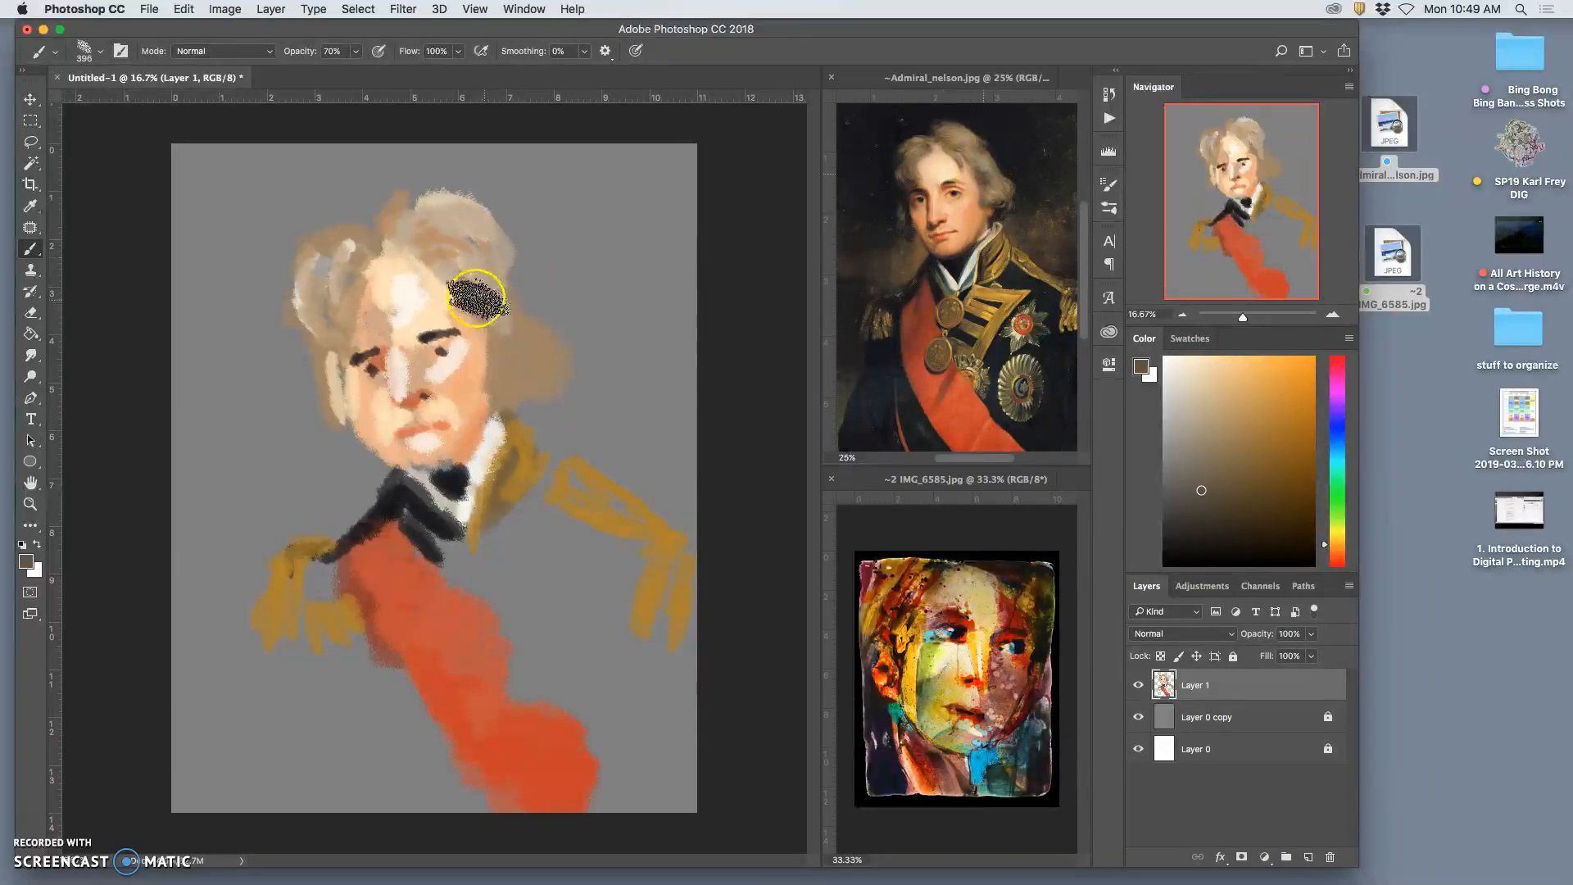
pyautogui.moveTo(510, 384)
pyautogui.mouseDown()
pyautogui.moveTo(518, 394)
pyautogui.moveTo(528, 366)
pyautogui.mouseUp()
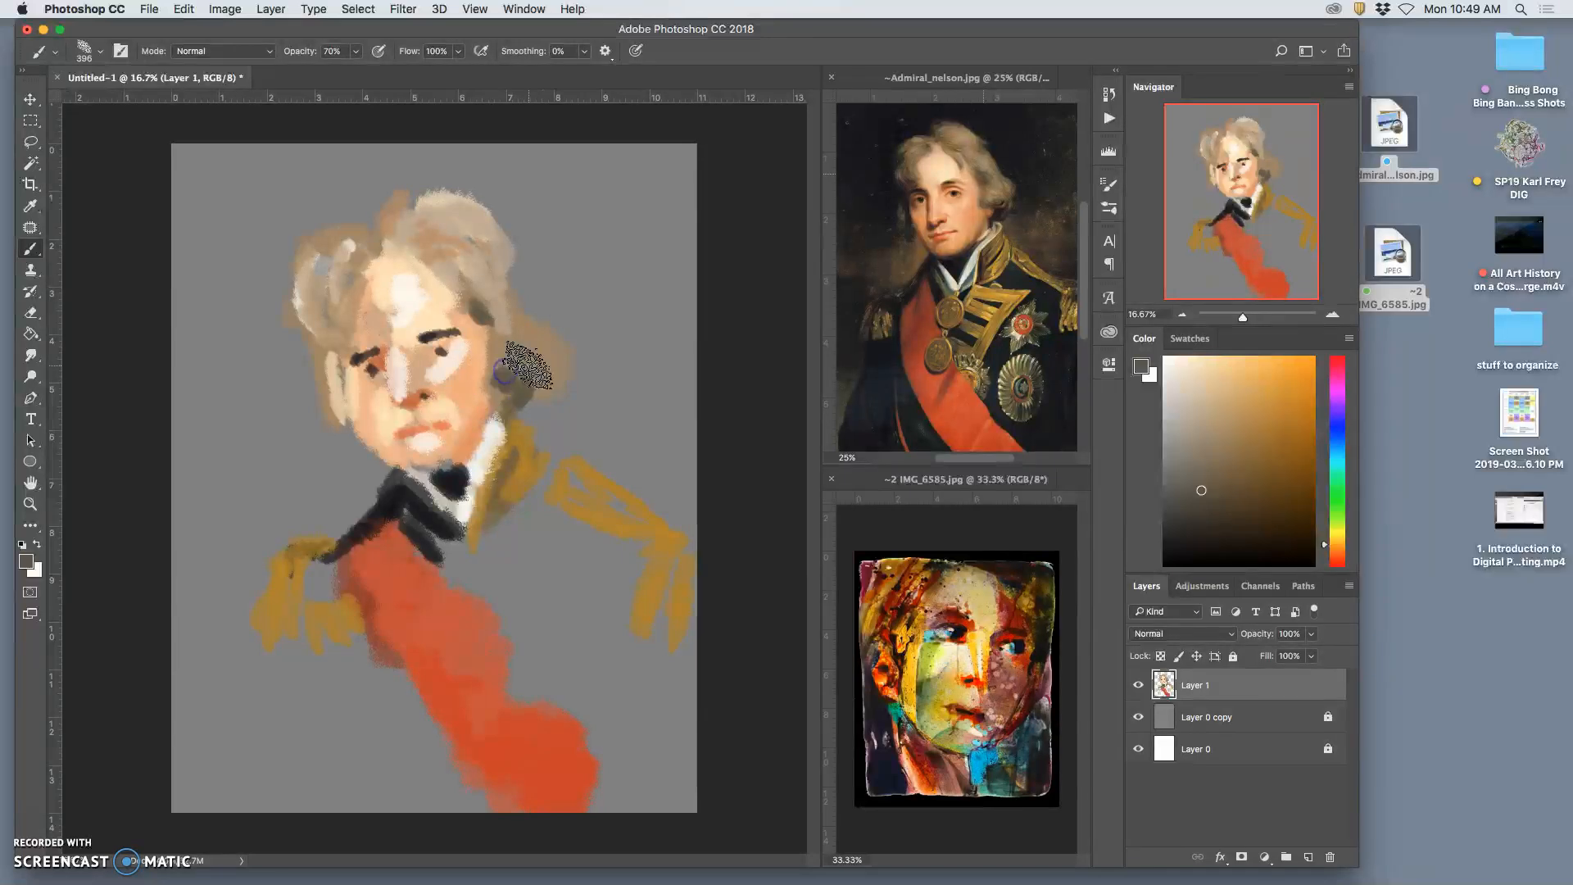
pyautogui.click(335, 381)
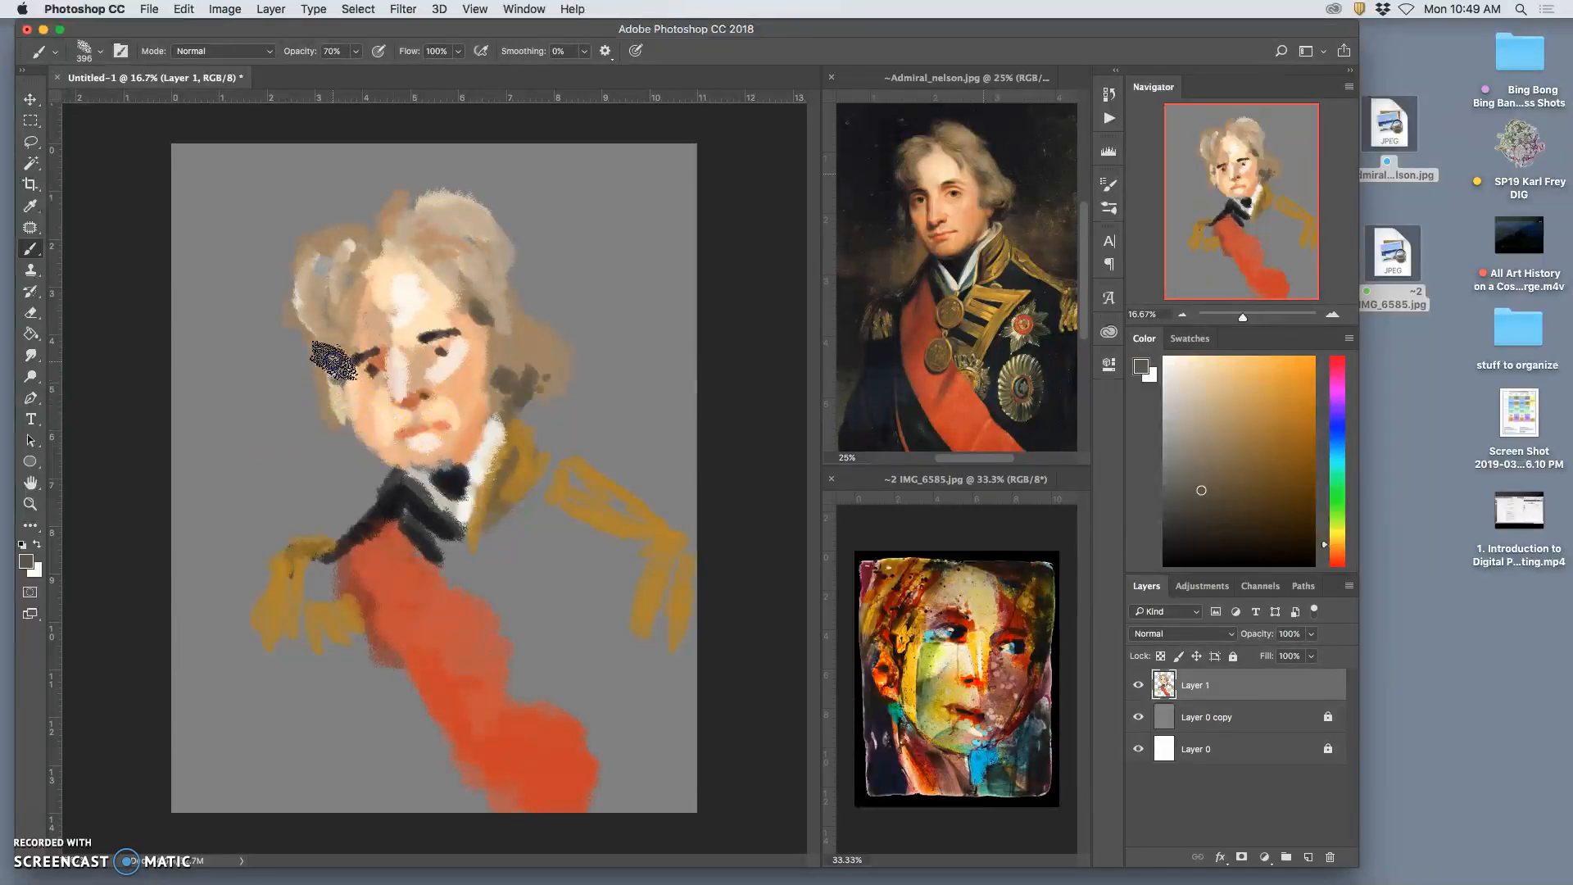
pyautogui.moveTo(338, 423)
pyautogui.mouseDown()
pyautogui.moveTo(305, 334)
pyautogui.moveTo(310, 348)
pyautogui.moveTo(315, 330)
pyautogui.moveTo(371, 335)
pyautogui.moveTo(430, 260)
pyautogui.moveTo(559, 272)
pyautogui.moveTo(376, 348)
pyautogui.moveTo(329, 294)
pyautogui.moveTo(387, 272)
pyautogui.moveTo(484, 316)
pyautogui.mouseUp()
# Step: Refine the side curls and face edges with brown, skin and off-white tones sampled from the painting
pyautogui.keyDown('alt'); pyautogui.click(448, 310); pyautogui.keyUp('alt')
pyautogui.keyDown('alt'); pyautogui.click(502, 362); pyautogui.keyUp('alt')
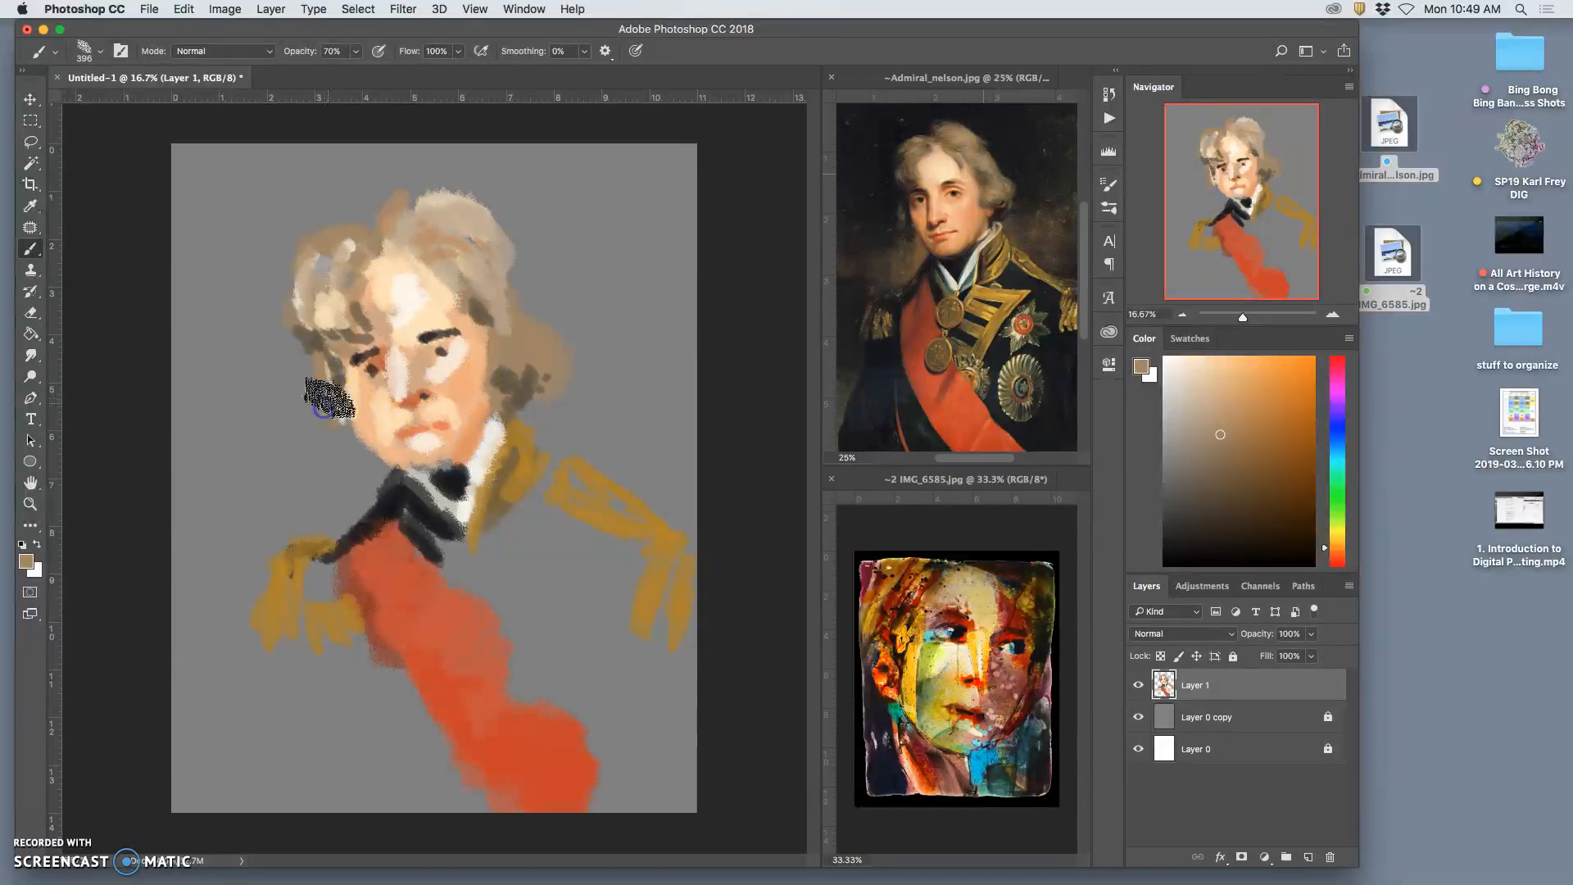
pyautogui.keyDown('alt'); pyautogui.click(334, 428); pyautogui.keyUp('alt')
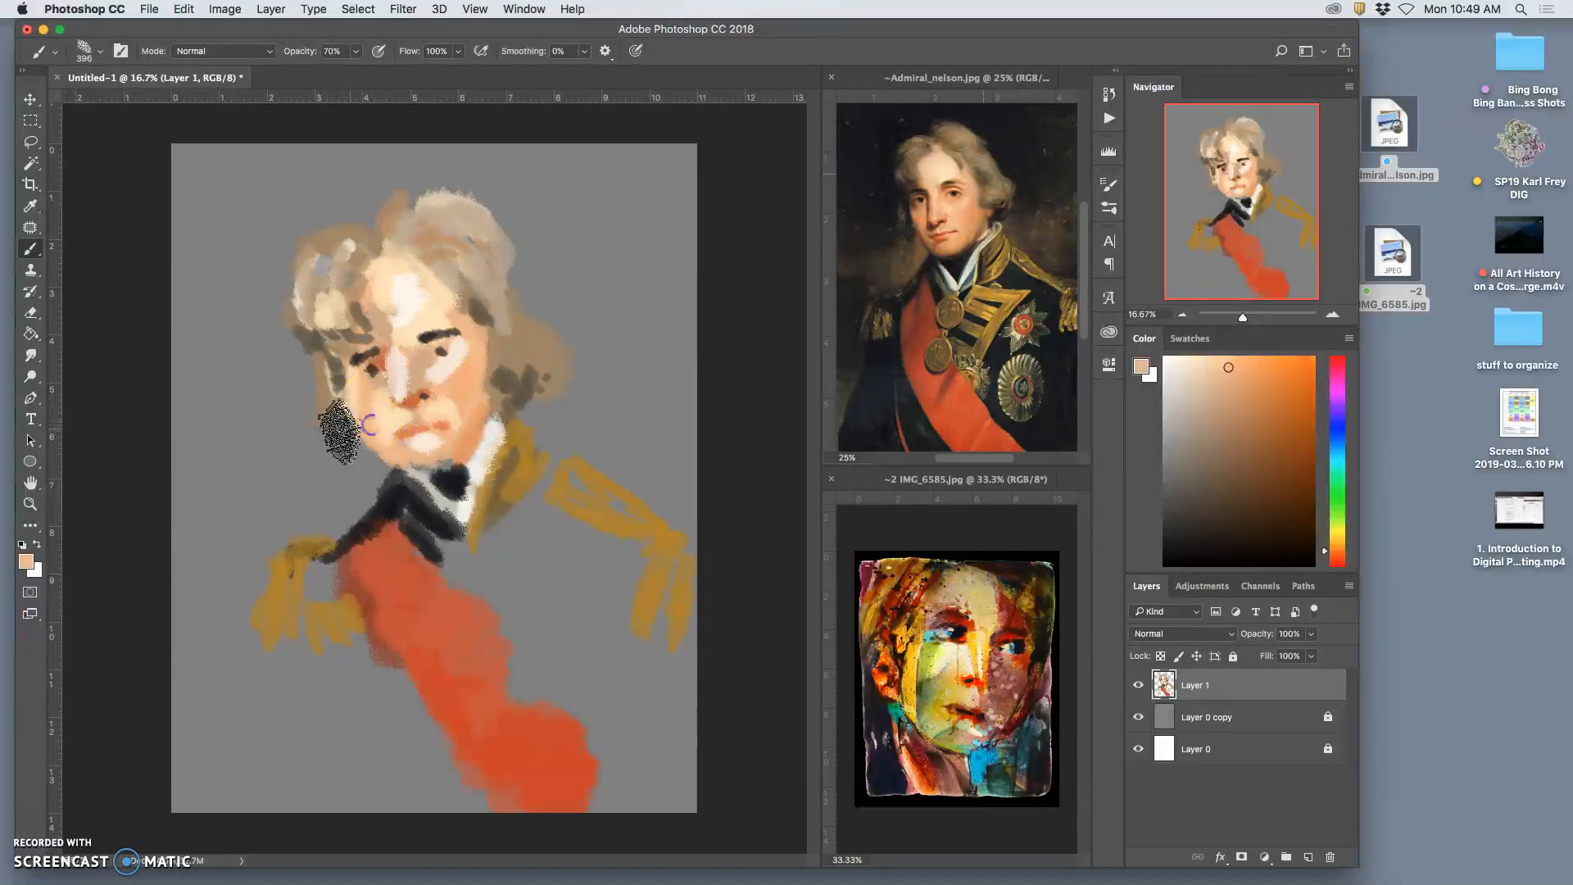
pyautogui.moveTo(328, 408); pyautogui.dragTo(324, 368)
pyautogui.moveTo(481, 364); pyautogui.dragTo(482, 382)
pyautogui.keyDown('alt'); pyautogui.click(449, 370); pyautogui.keyUp('alt')
pyautogui.moveTo(380, 424)
pyautogui.mouseDown()
pyautogui.moveTo(332, 395)
pyautogui.moveTo(323, 408)
pyautogui.moveTo(318, 357)
pyautogui.mouseUp()
pyautogui.keyDown('alt'); pyautogui.click(428, 483); pyautogui.keyUp('alt')
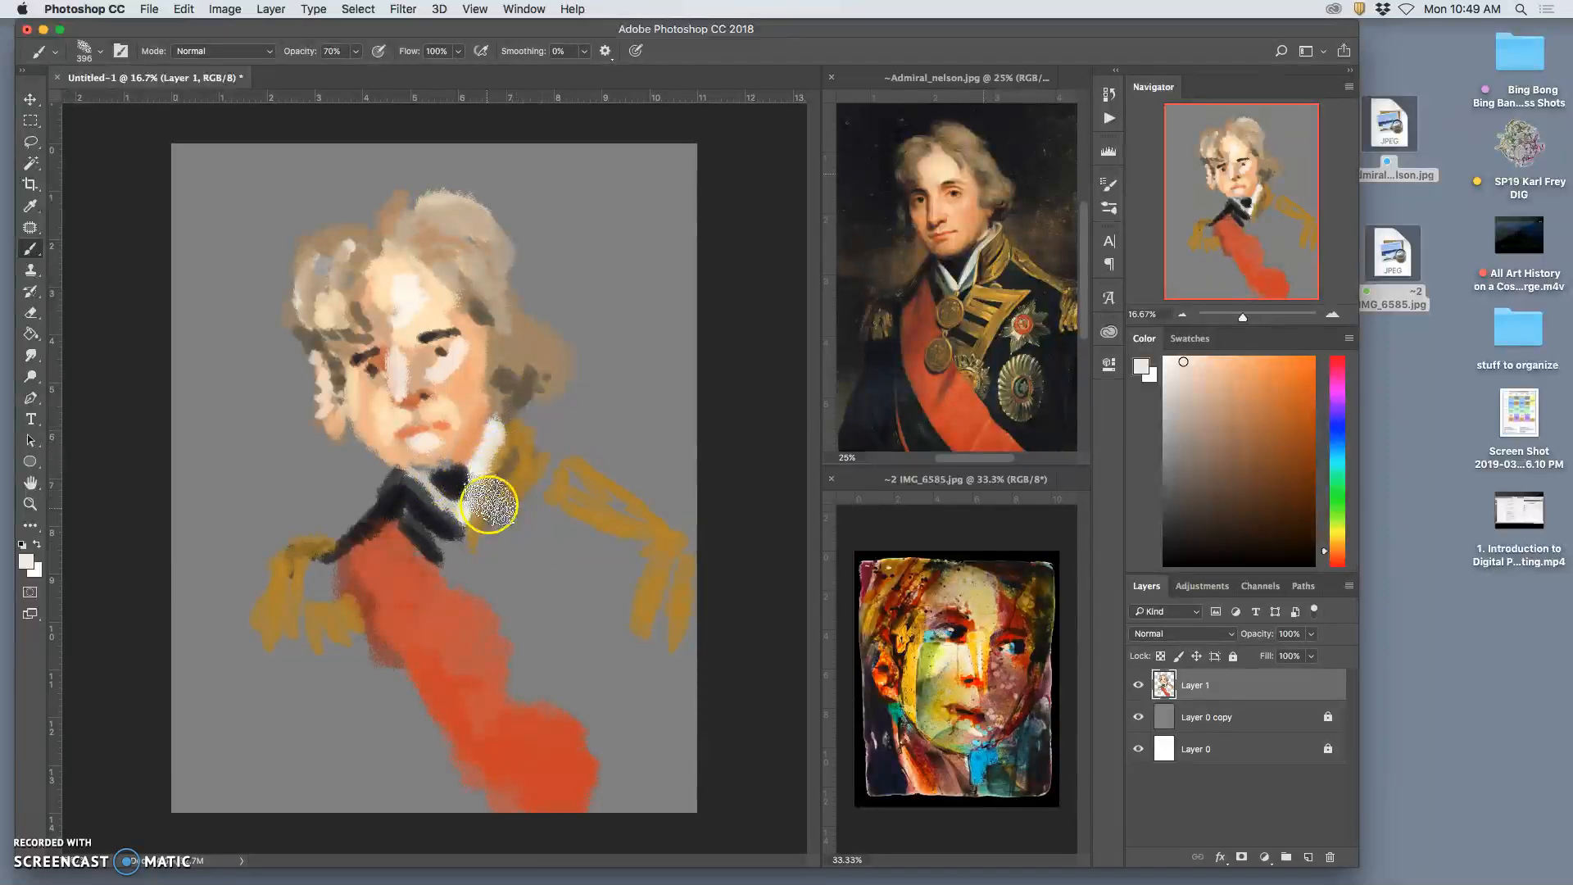
# Step: Paint the large round medal on the lower chest with a cream ring and a dark brown centre sampled from the portrait
pyautogui.keyDown('alt'); pyautogui.click(1006, 366); pyautogui.keyUp('alt')
pyautogui.moveTo(553, 617)
pyautogui.mouseDown()
pyautogui.moveTo(617, 625)
pyautogui.moveTo(626, 645)
pyautogui.moveTo(545, 656)
pyautogui.moveTo(564, 706)
pyautogui.moveTo(532, 684)
pyautogui.moveTo(578, 724)
pyautogui.moveTo(607, 714)
pyautogui.moveTo(614, 676)
pyautogui.moveTo(561, 700)
pyautogui.moveTo(568, 663)
pyautogui.mouseUp()
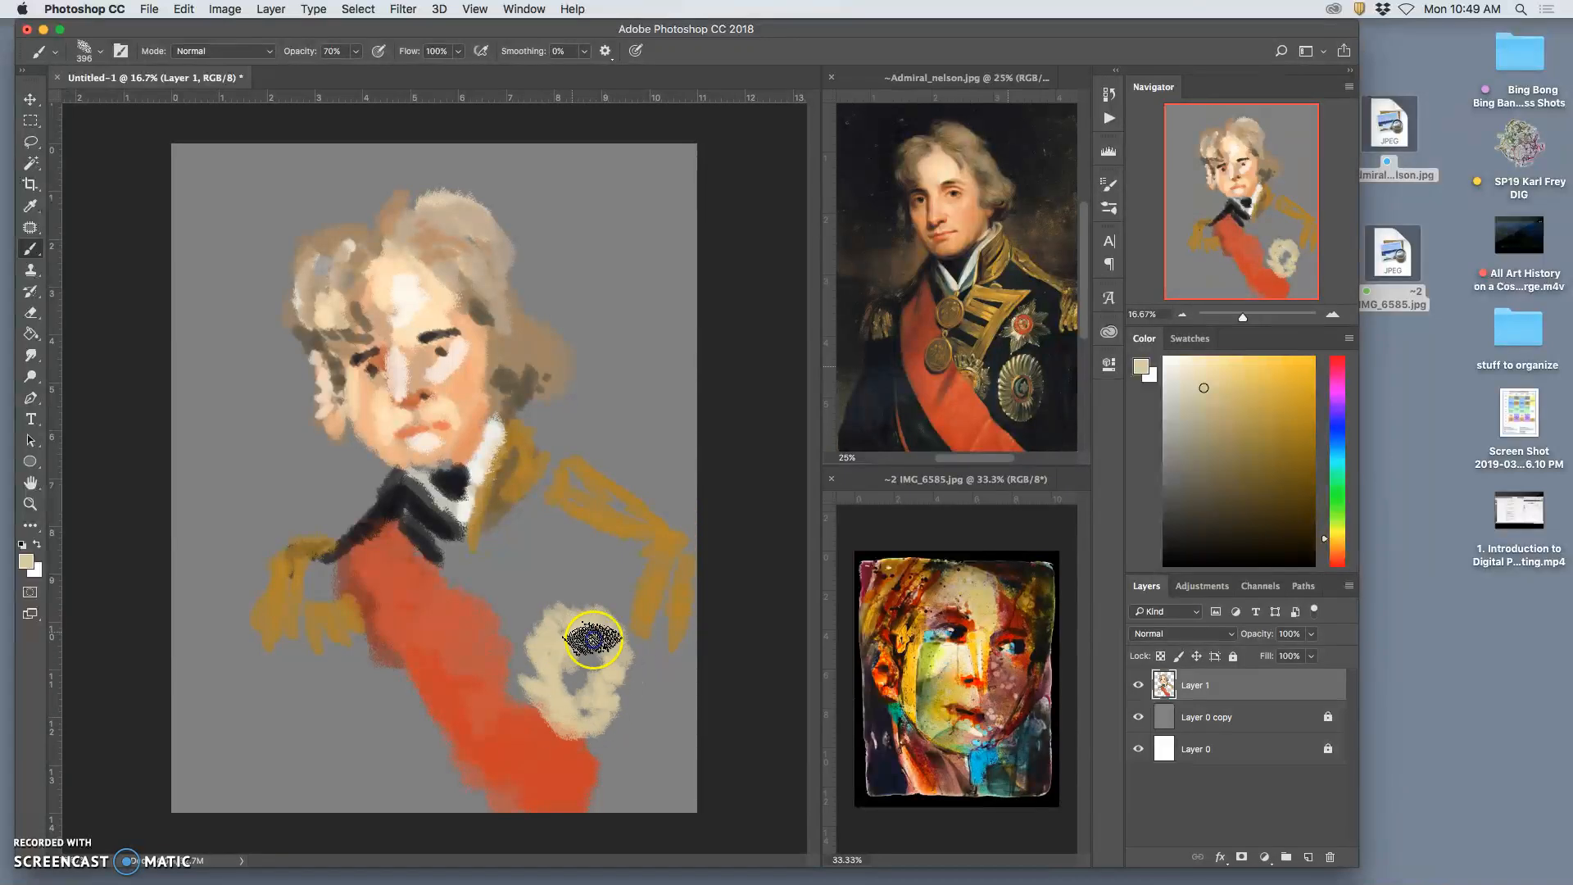
pyautogui.keyDown('alt'); pyautogui.click(1016, 384); pyautogui.keyUp('alt')
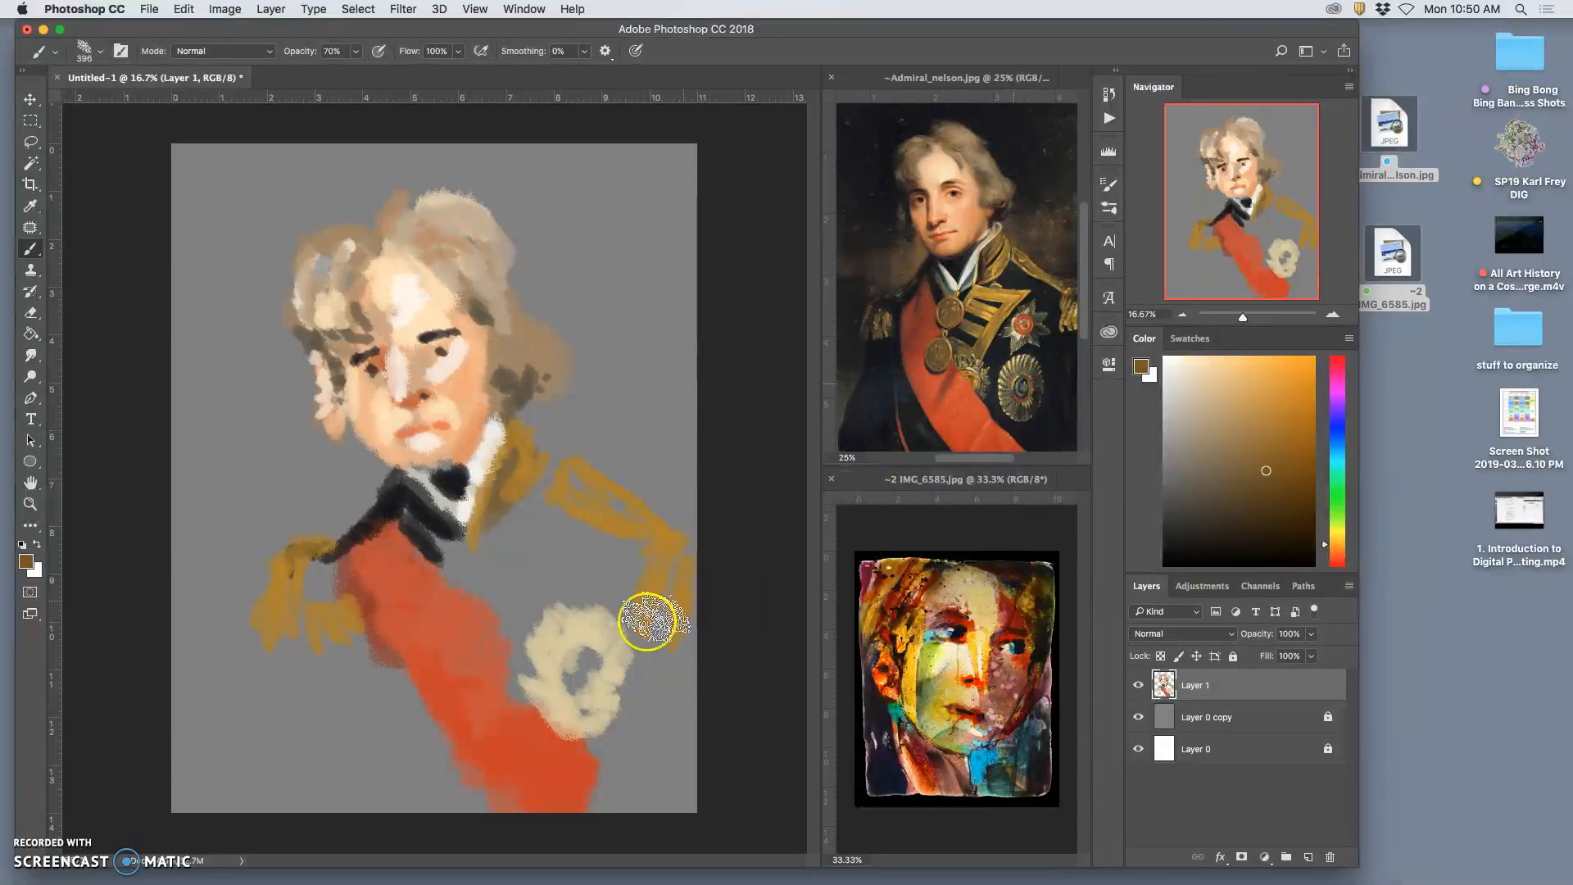
pyautogui.moveTo(580, 681); pyautogui.dragTo(576, 659)
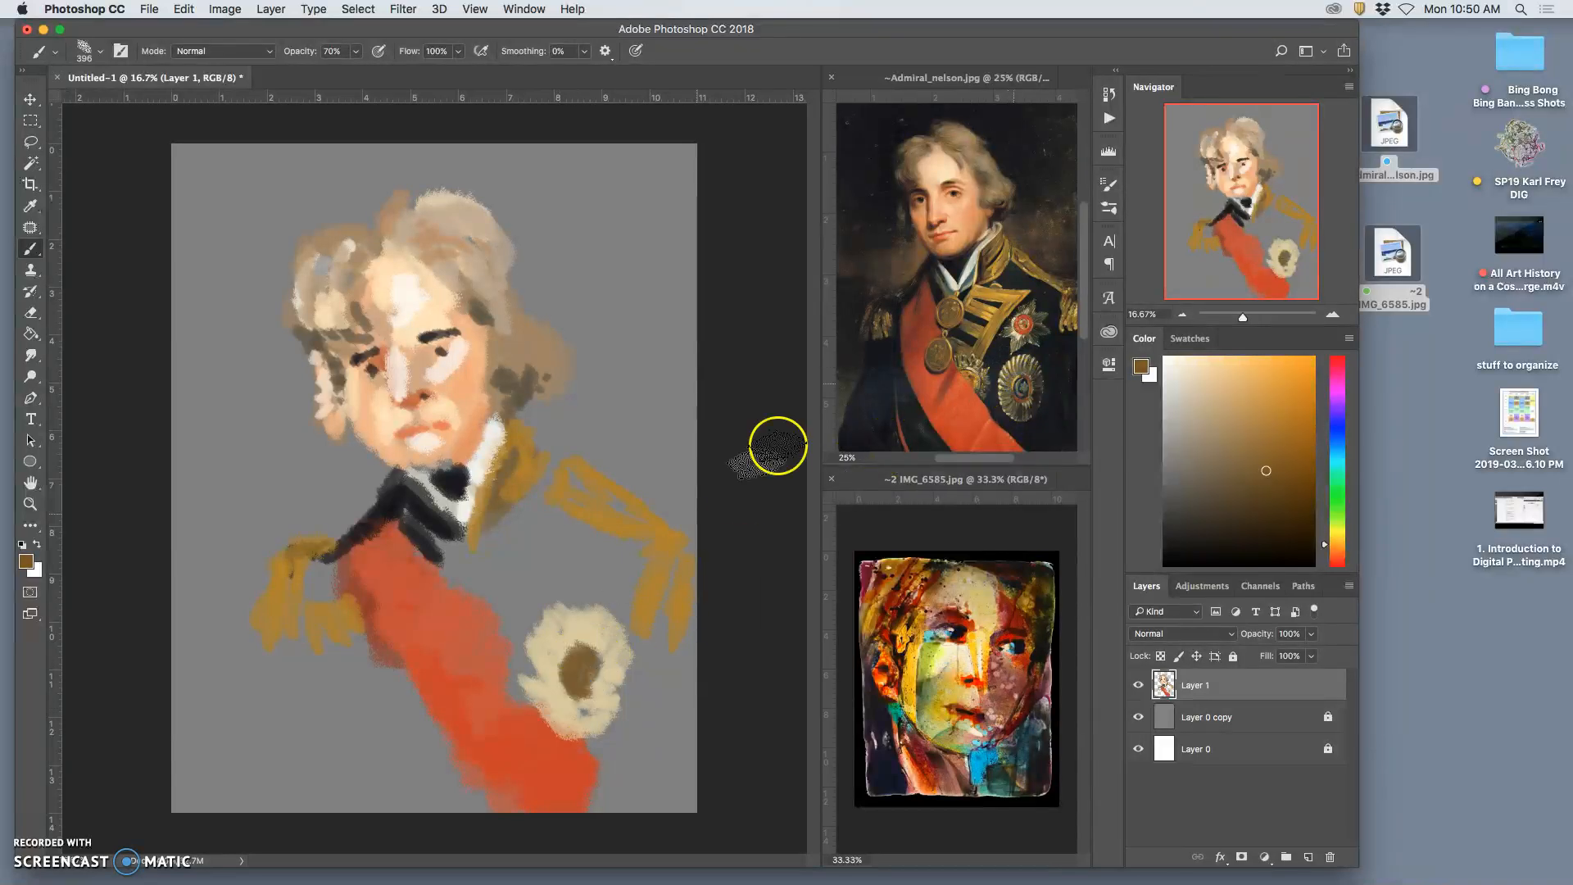
pyautogui.keyDown('alt'); pyautogui.click(1026, 392); pyautogui.keyUp('alt')
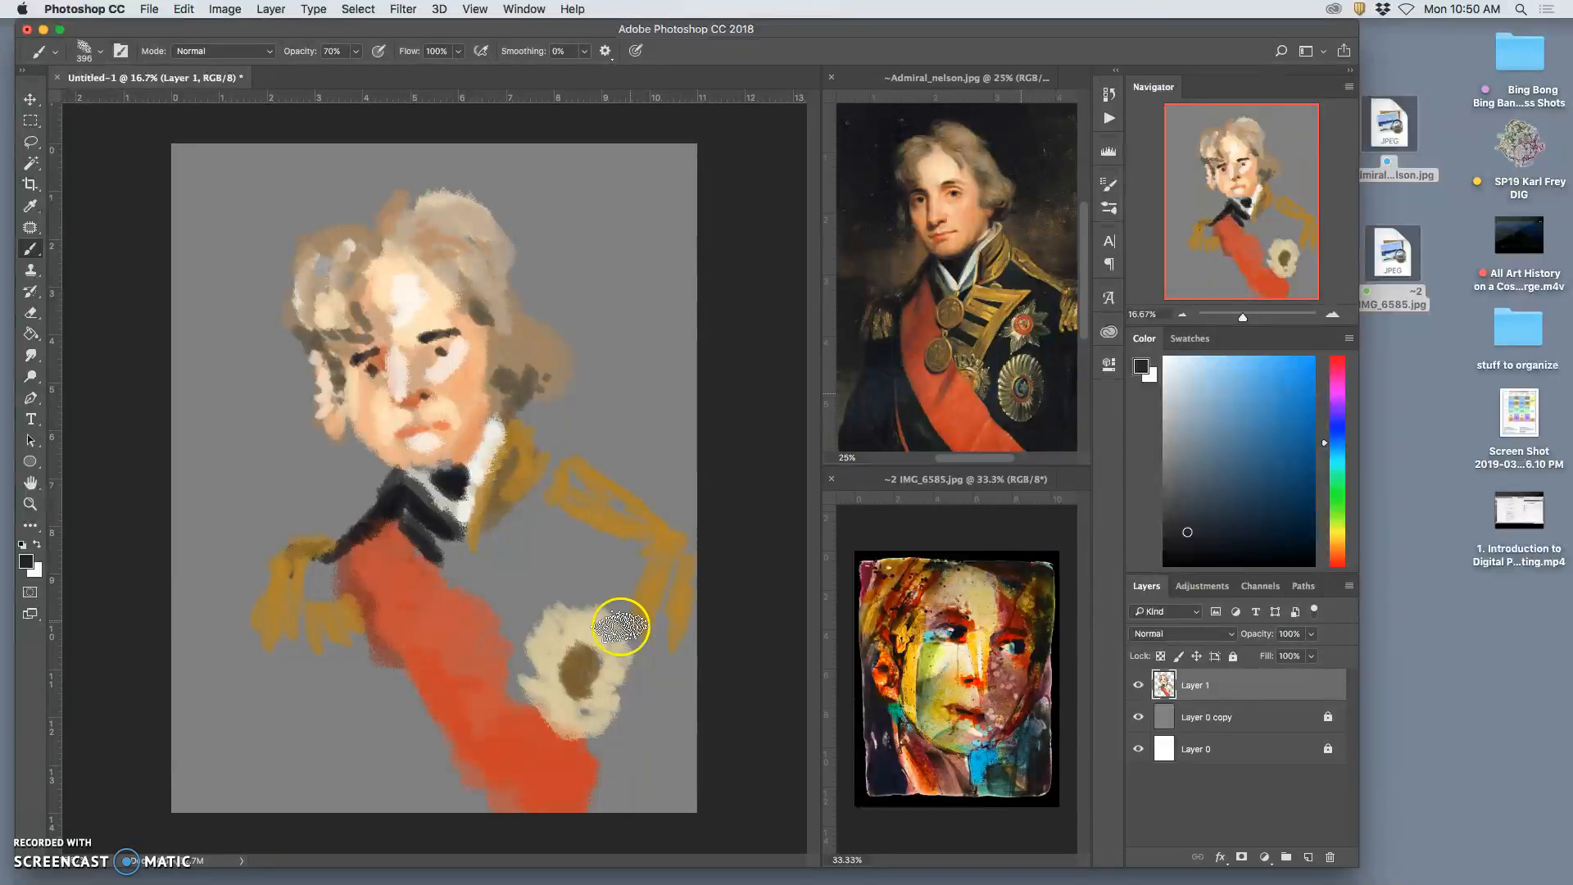
# Step: Paint the star-shaped medal above the round one in an off-white sampled from the portrait
pyautogui.keyDown('alt'); pyautogui.click(1020, 328); pyautogui.keyUp('alt')
pyautogui.rightClick(538, 574)
pyautogui.moveTo(525, 594)
pyautogui.mouseDown()
pyautogui.moveTo(528, 539)
pyautogui.moveTo(579, 537)
pyautogui.mouseUp()
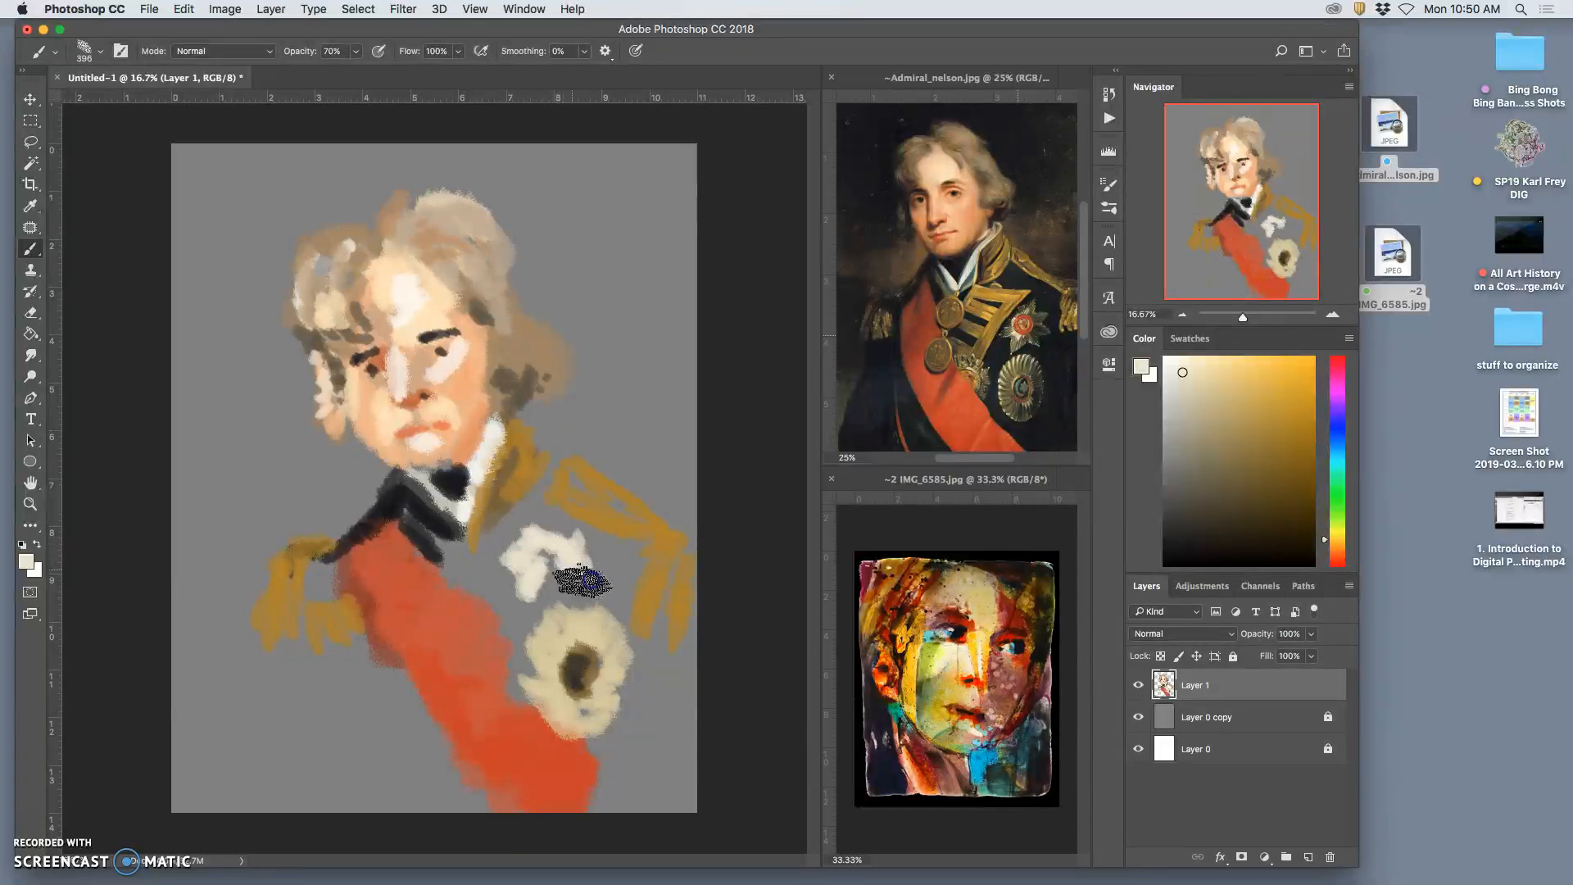
# Step: Paint the gold braid across the chest between the sash and the medals, using a yellow gold sampled from the portrait
pyautogui.moveTo(1241, 316)
pyautogui.mouseDown()
pyautogui.moveTo(1302, 312)
pyautogui.moveTo(1244, 317)
pyautogui.mouseUp()
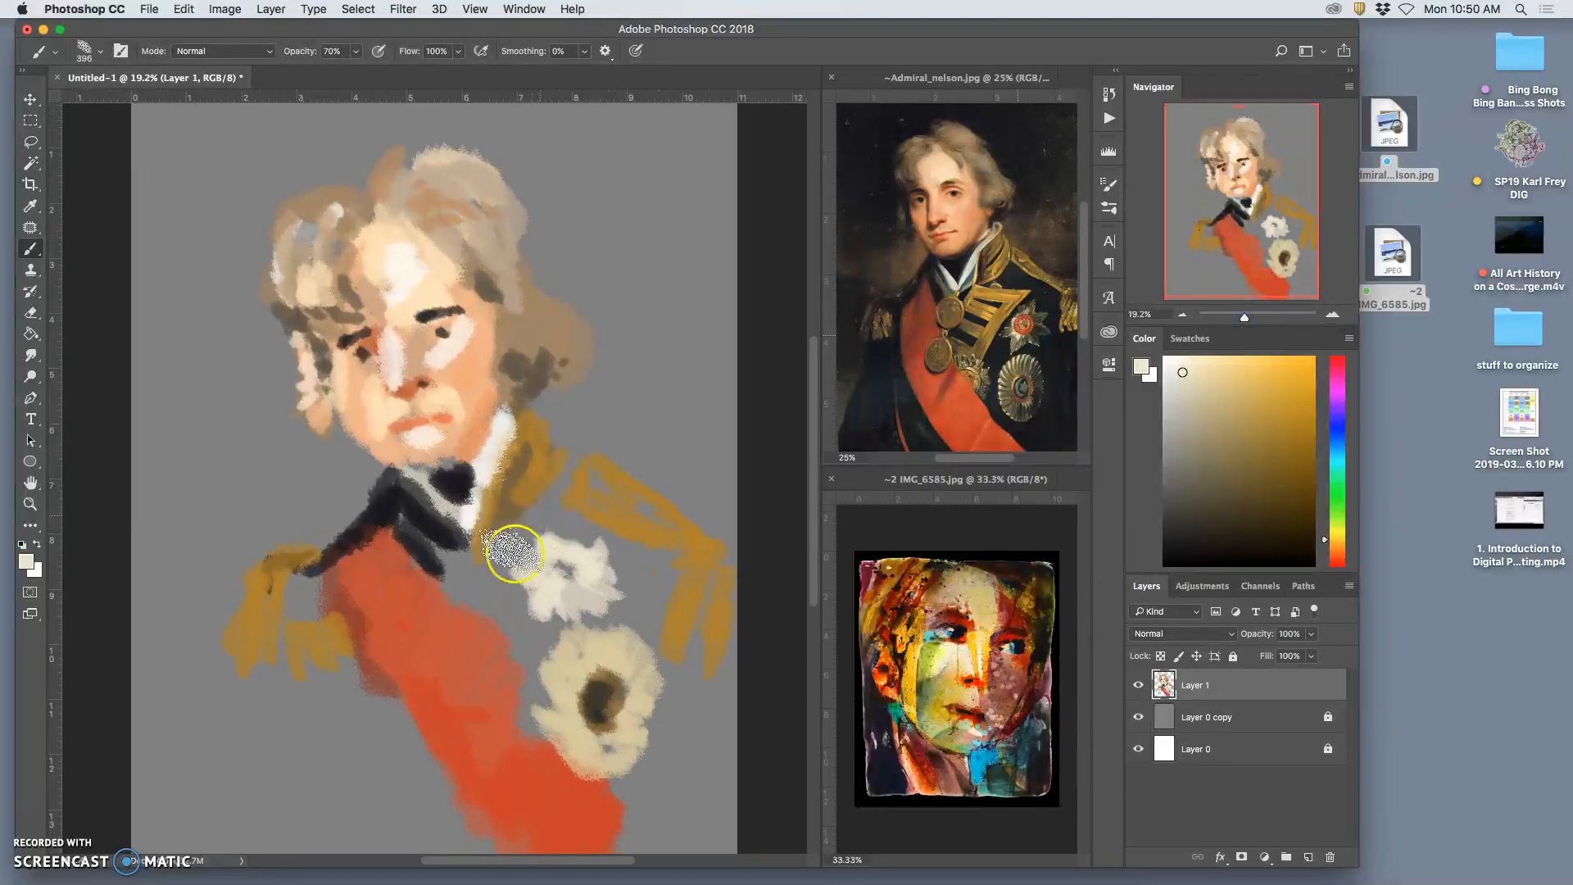
pyautogui.keyDown('alt'); pyautogui.click(1009, 299); pyautogui.keyUp('alt')
pyautogui.moveTo(481, 553)
pyautogui.mouseDown()
pyautogui.moveTo(567, 546)
pyautogui.moveTo(495, 659)
pyautogui.mouseUp()
pyautogui.moveTo(537, 572)
pyautogui.mouseDown()
pyautogui.moveTo(479, 590)
pyautogui.moveTo(486, 652)
pyautogui.moveTo(477, 544)
pyautogui.moveTo(450, 582)
pyautogui.moveTo(447, 631)
pyautogui.mouseUp()
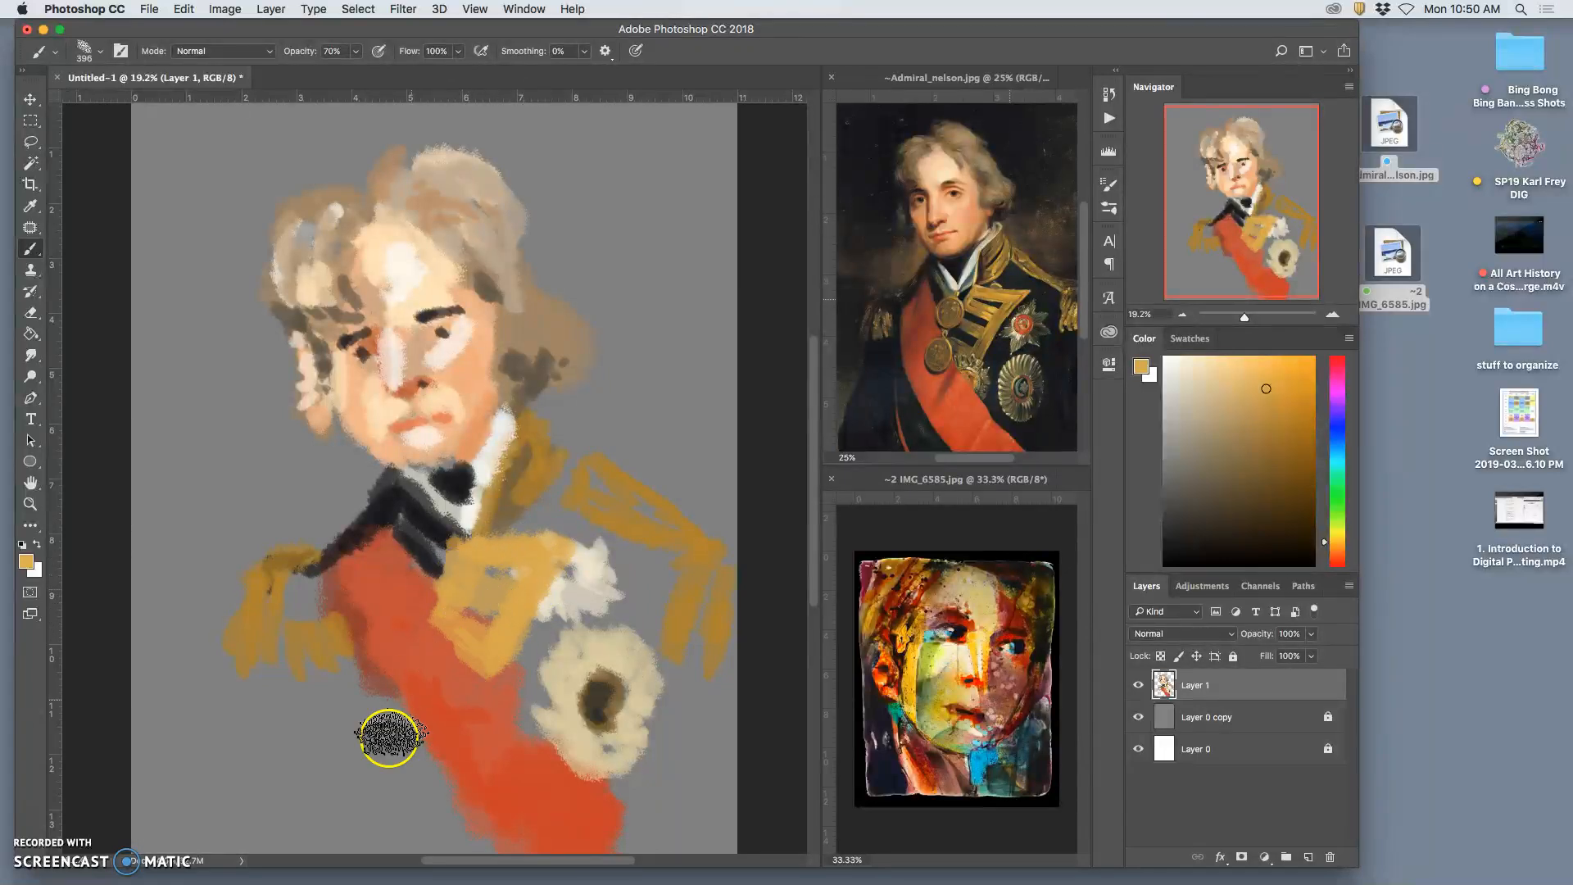